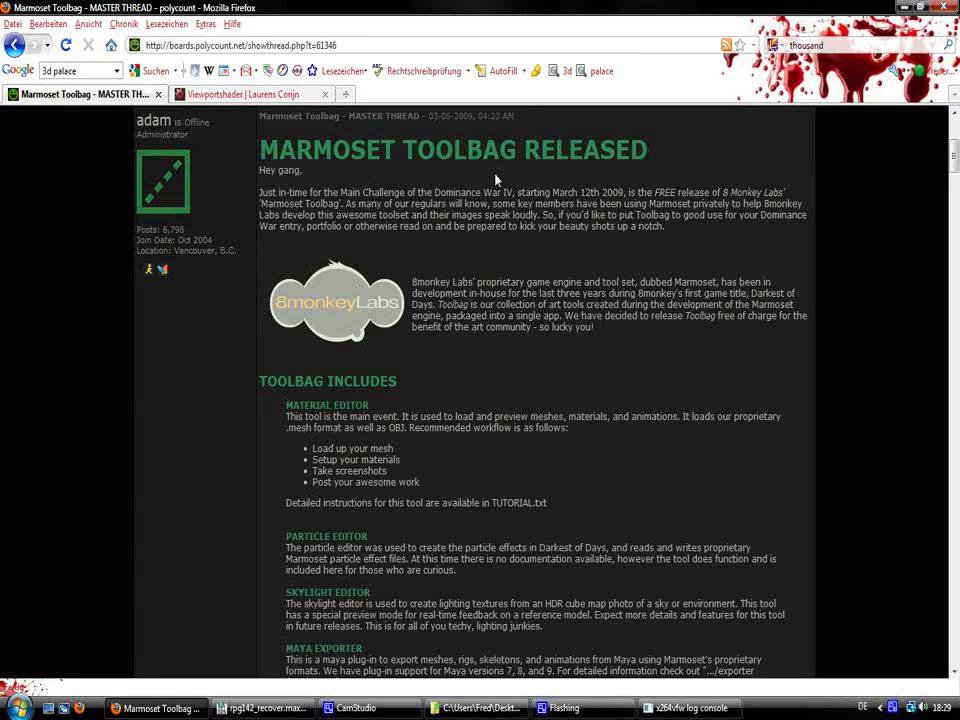
Read through the Marmoset Toolbag release post, covering the tool overview, the screenshots and the download links
{"action": "scroll", "coordinate": [386, 366], "scroll_direction": "down", "scroll_amount": 2}
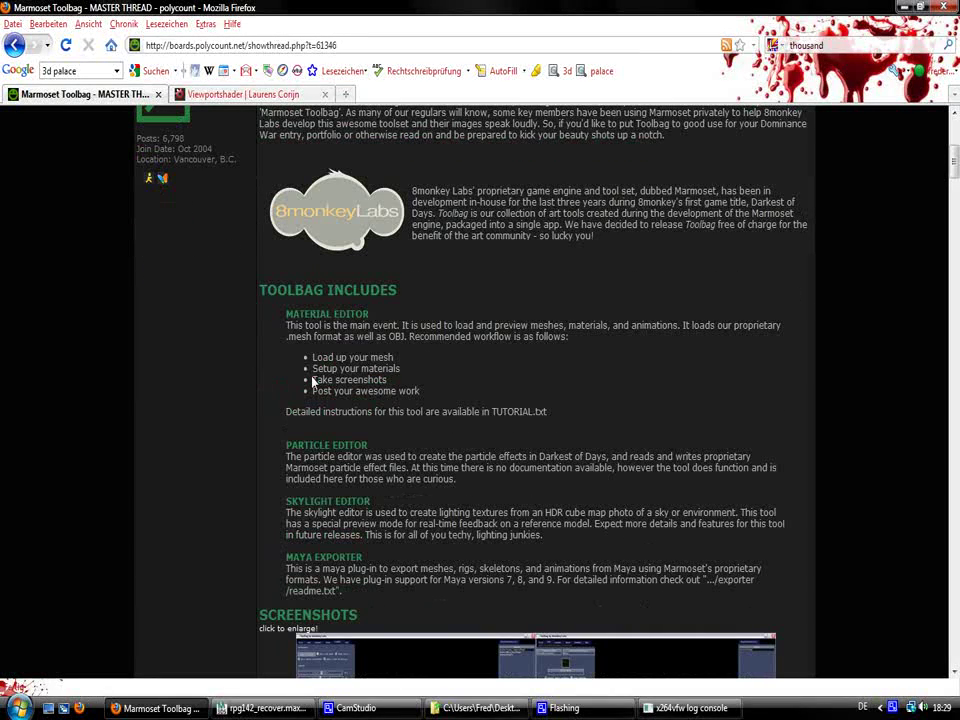
{"action": "key", "text": "XF86AudioRaiseVolume"}
{"action": "scroll", "coordinate": [617, 362], "scroll_direction": "up", "scroll_amount": 2}
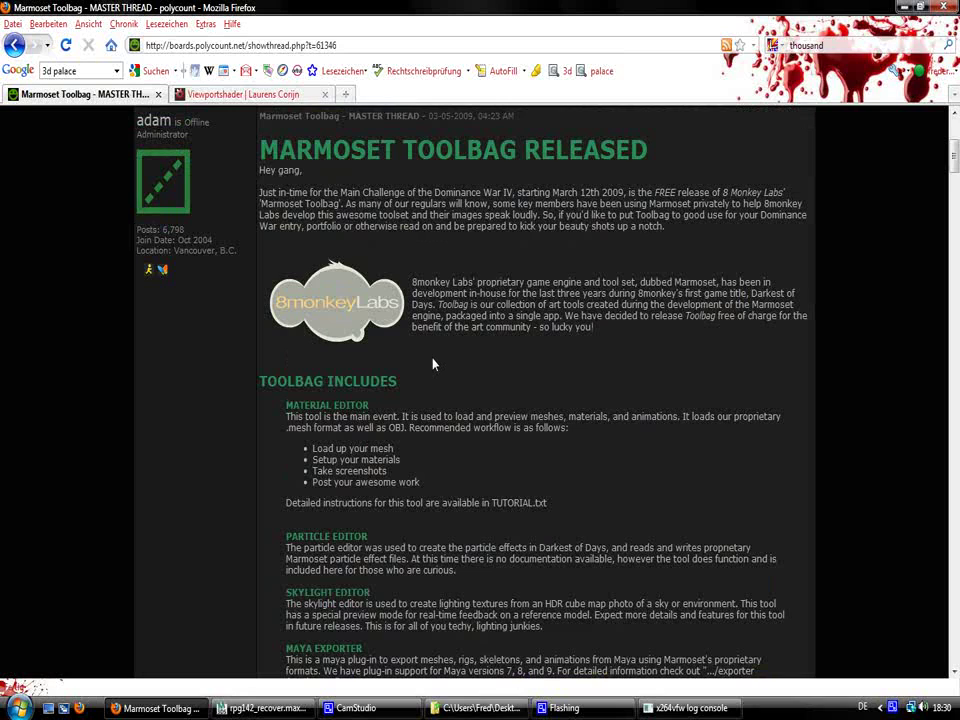
{"action": "scroll", "coordinate": [433, 364], "scroll_direction": "down", "scroll_amount": 2}
{"action": "scroll", "coordinate": [433, 364], "scroll_direction": "up", "scroll_amount": 2}
{"action": "scroll", "coordinate": [433, 364], "scroll_direction": "down", "scroll_amount": 10}
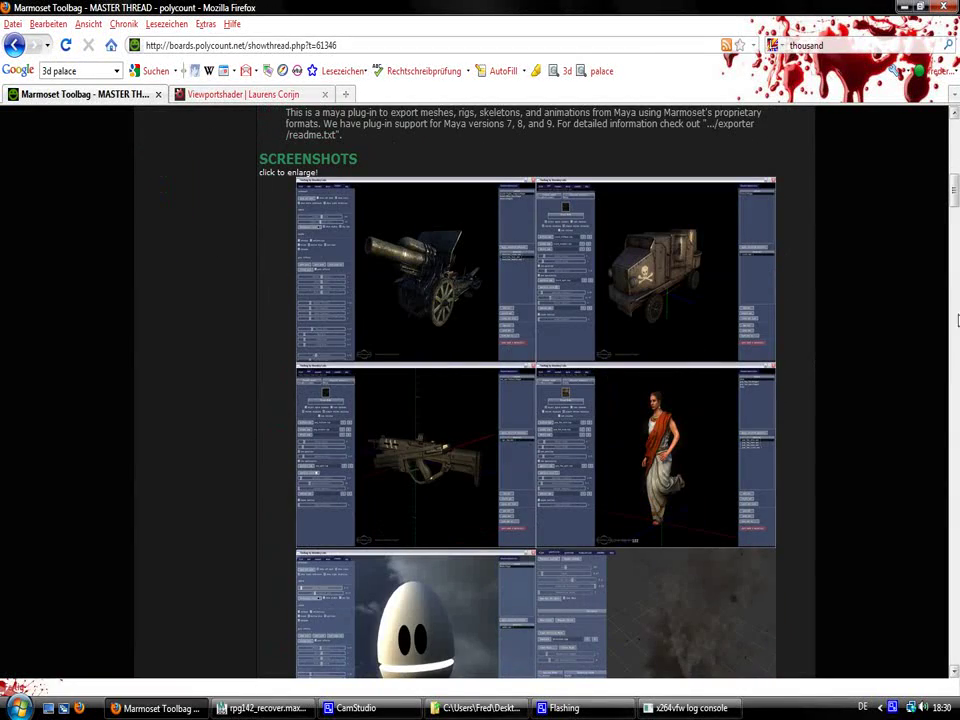
{"action": "scroll", "coordinate": [953, 222], "scroll_direction": "down", "scroll_amount": 2}
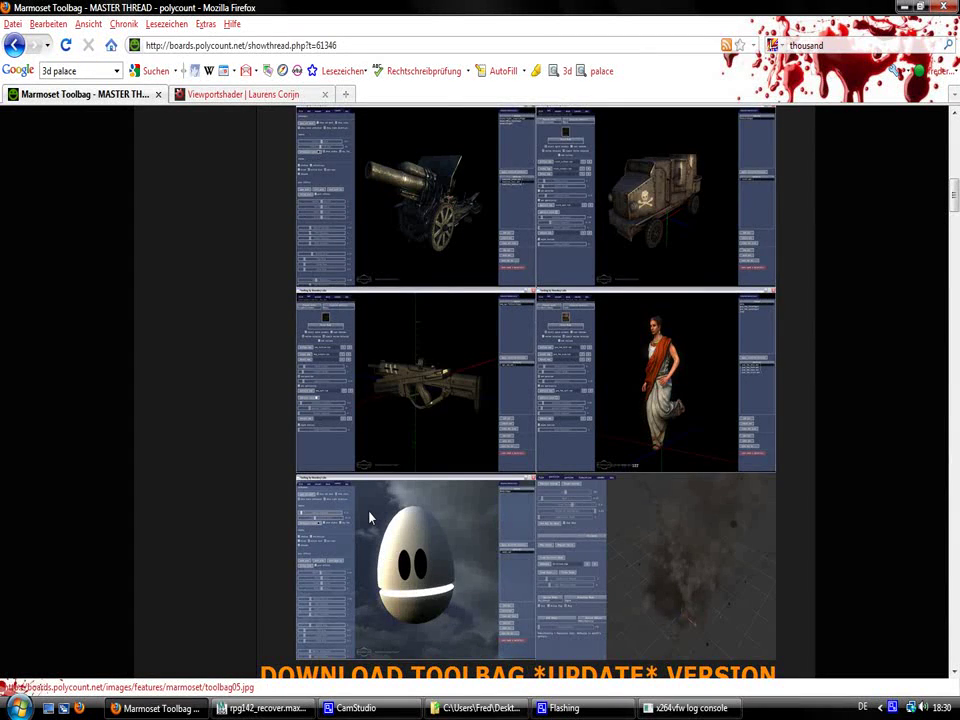
{"action": "scroll", "coordinate": [370, 517], "scroll_direction": "down", "scroll_amount": 2}
{"action": "scroll", "coordinate": [370, 517], "scroll_direction": "up", "scroll_amount": 2}
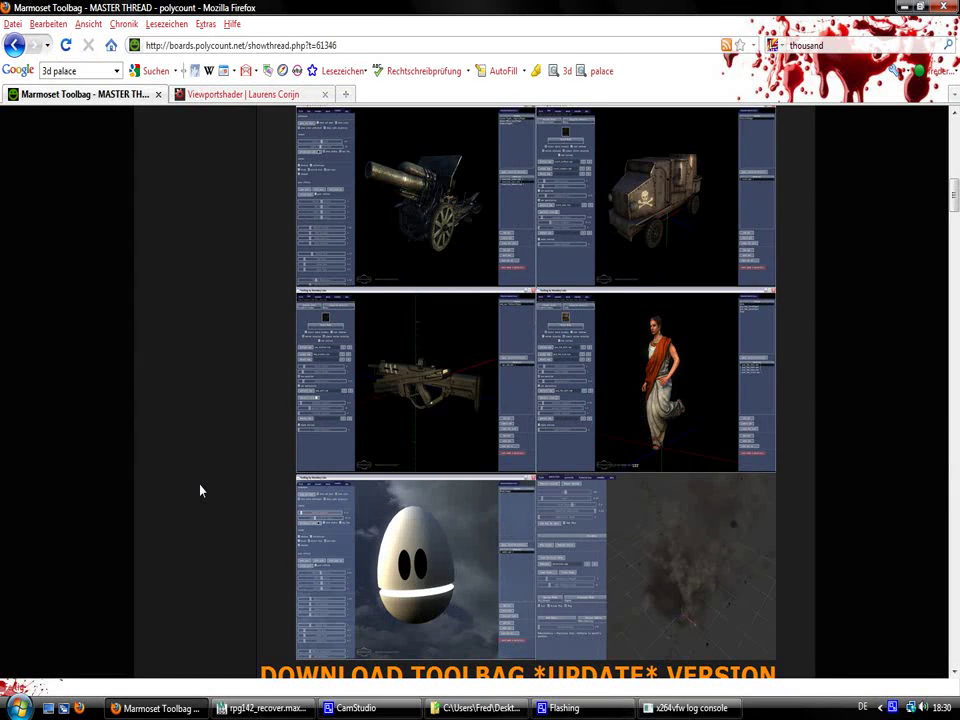
{"action": "scroll", "coordinate": [200, 490], "scroll_direction": "down", "scroll_amount": 6}
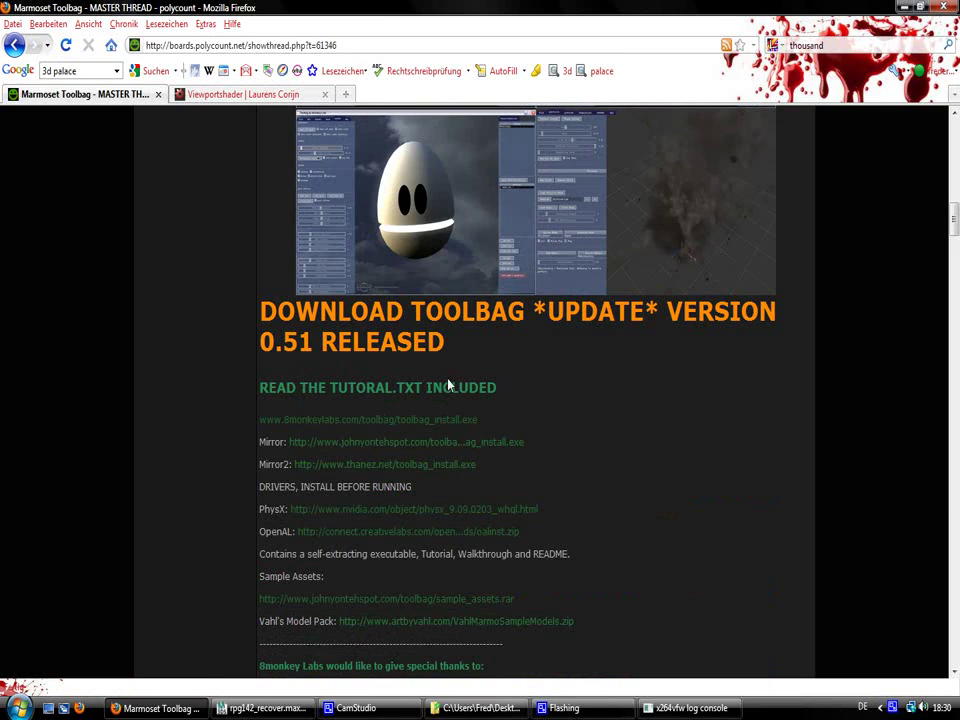
{"action": "scroll", "coordinate": [801, 441], "scroll_direction": "down", "scroll_amount": 3}
{"action": "scroll", "coordinate": [608, 437], "scroll_direction": "up", "scroll_amount": 3}
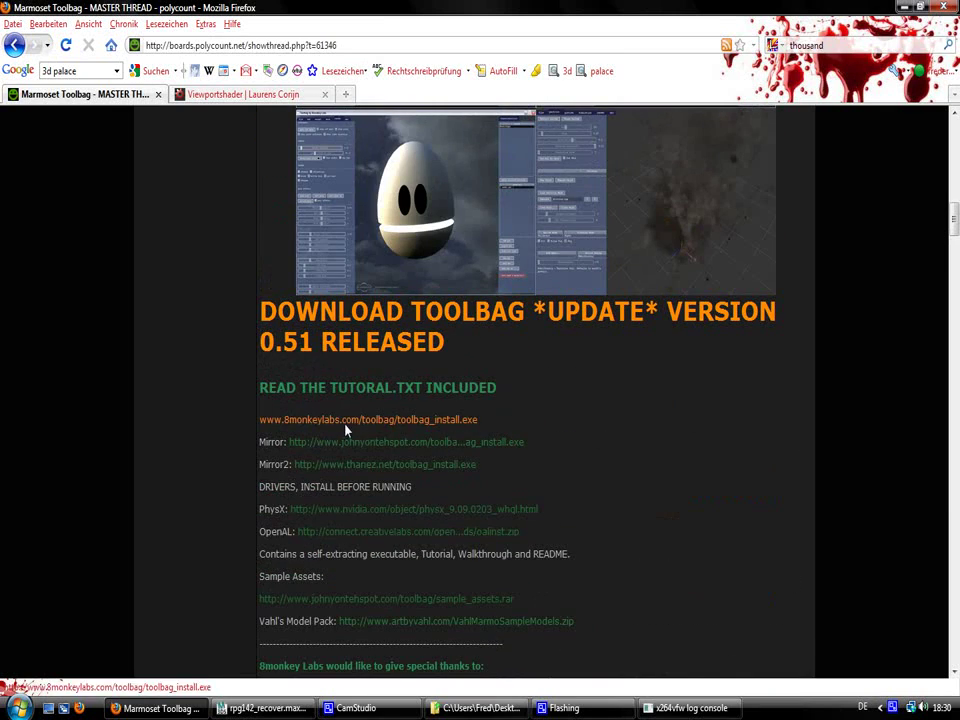
Review the head of the thread again and the Toolbag Includes section from Material Editor to Maya Exporter
{"action": "scroll", "coordinate": [917, 484], "scroll_direction": "up", "scroll_amount": 15}
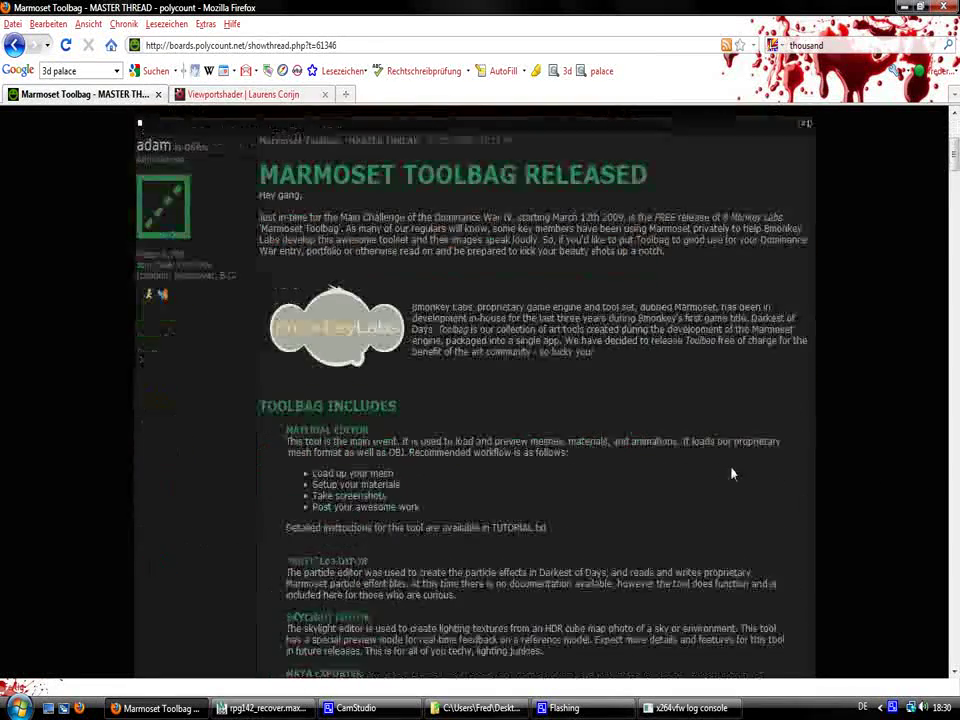
{"action": "scroll", "coordinate": [731, 474], "scroll_direction": "up", "scroll_amount": 2}
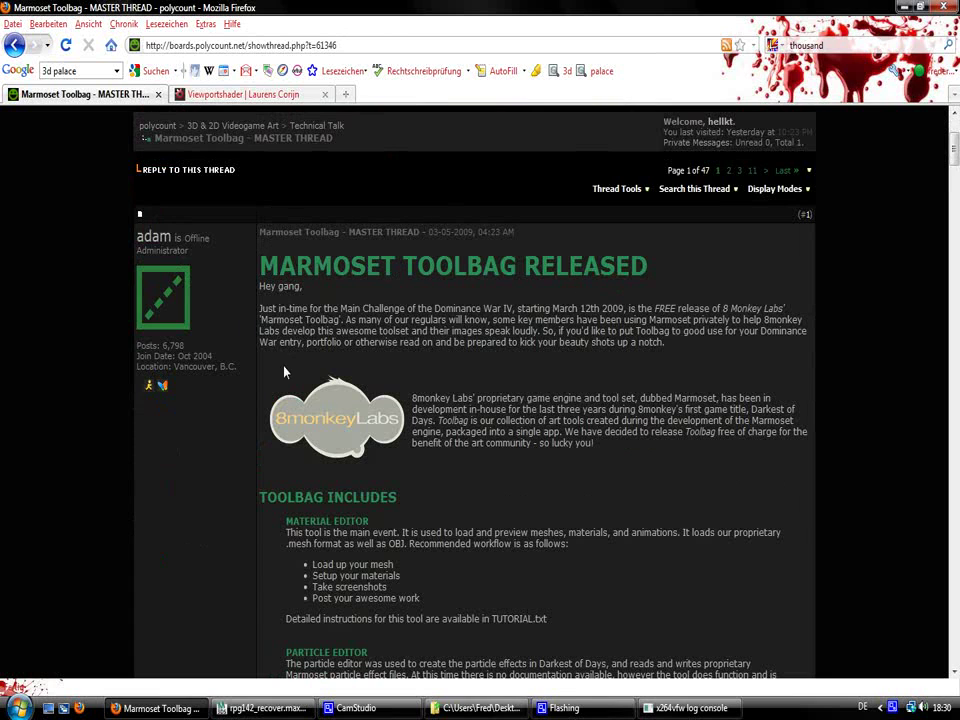
{"action": "scroll", "coordinate": [284, 372], "scroll_direction": "up", "scroll_amount": 2}
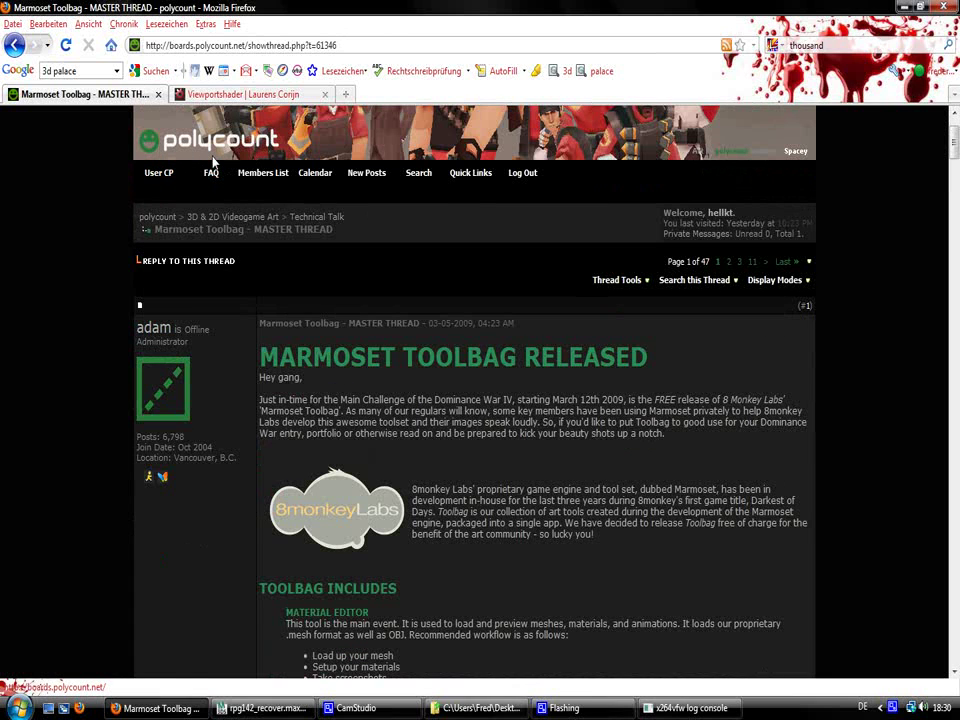
{"action": "scroll", "coordinate": [798, 473], "scroll_direction": "down", "scroll_amount": 2}
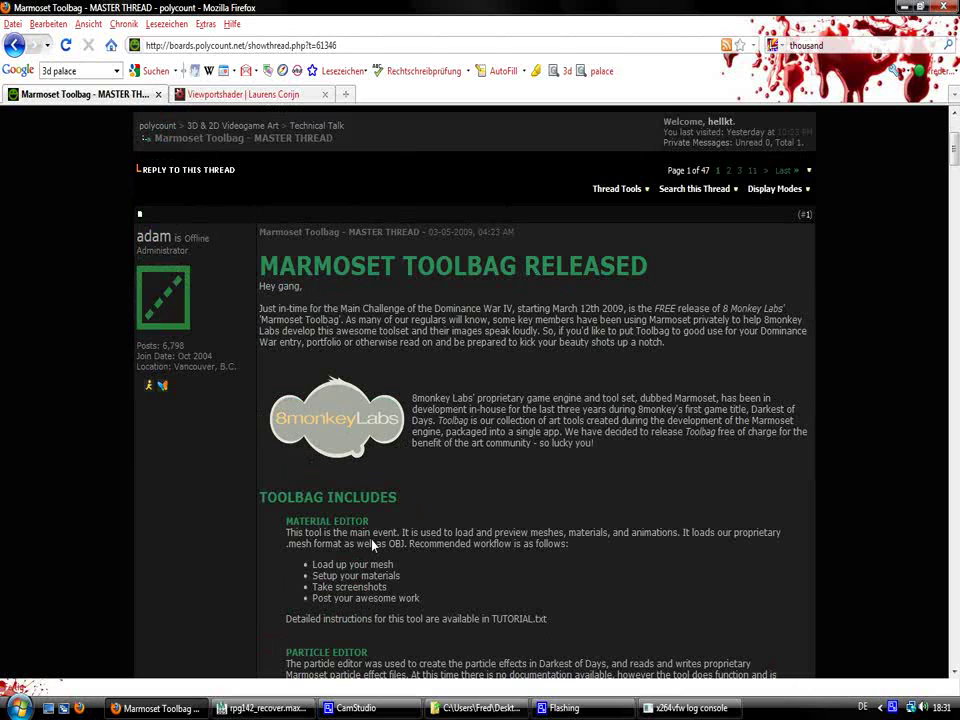
{"action": "scroll", "coordinate": [625, 518], "scroll_direction": "down", "scroll_amount": 5}
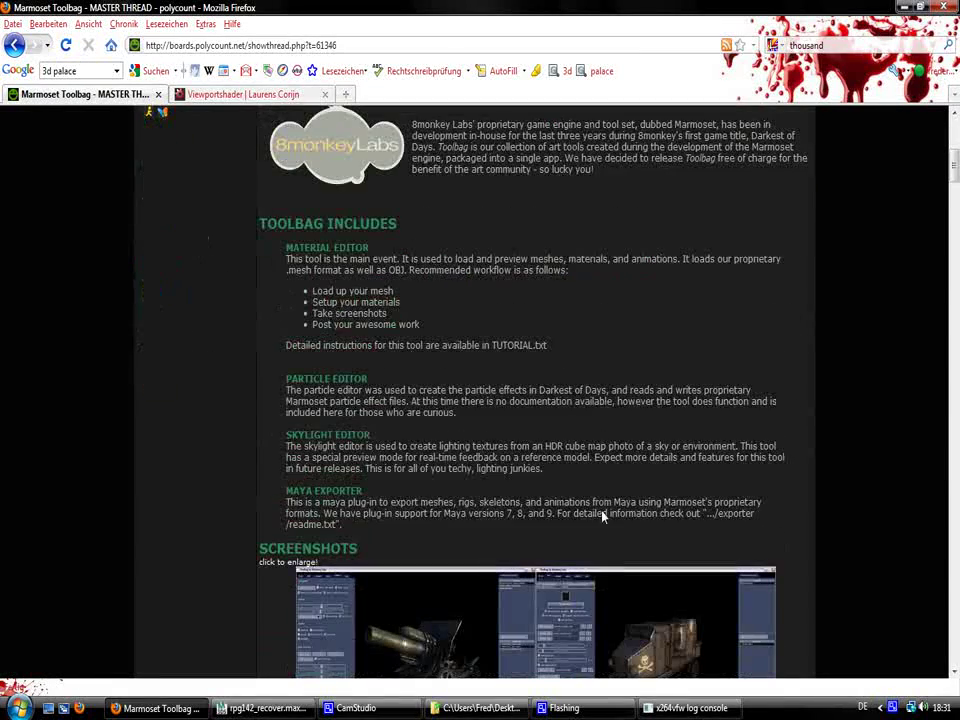
{"action": "scroll", "coordinate": [393, 436], "scroll_direction": "down", "scroll_amount": 2}
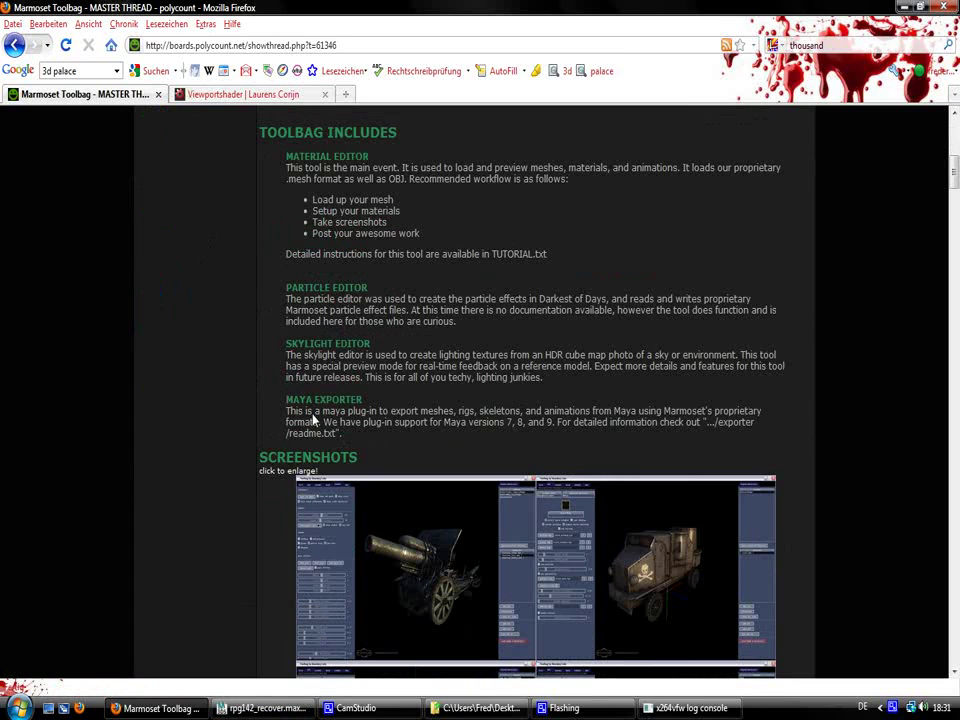
Switch to 3ds Max, inspect the rocket launcher model with and without edged faces, and check the whole model's polygon count
{"action": "left_click", "coordinate": [266, 708]}
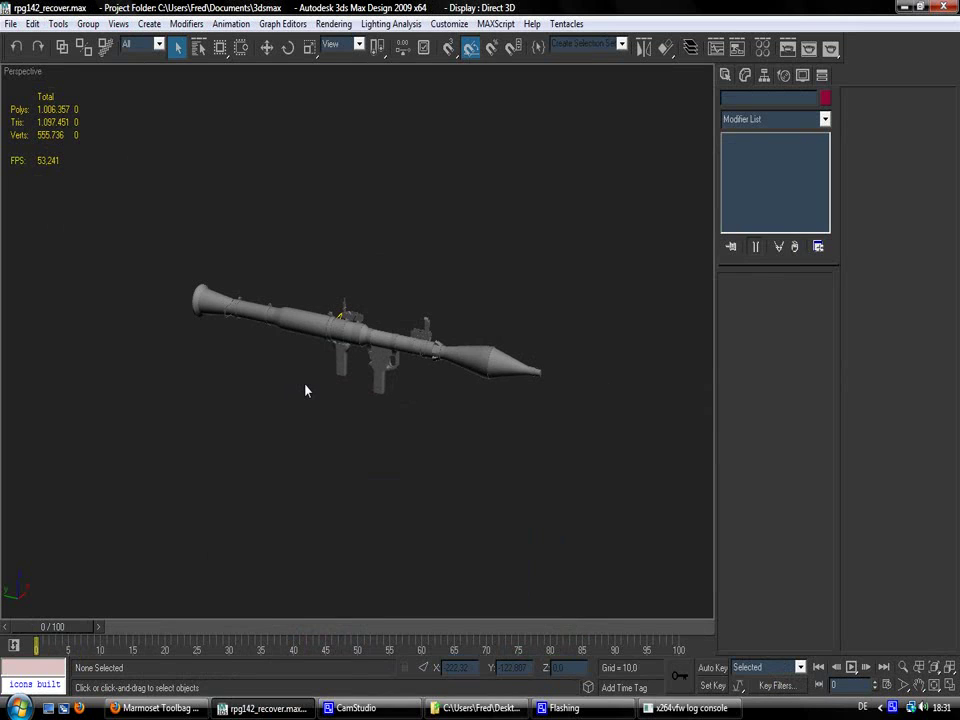
{"action": "middle_click_drag", "start_coordinate": [388, 392], "coordinate": [300, 375], "text": "alt"}
{"action": "scroll", "coordinate": [362, 372], "scroll_direction": "up", "scroll_amount": 3}
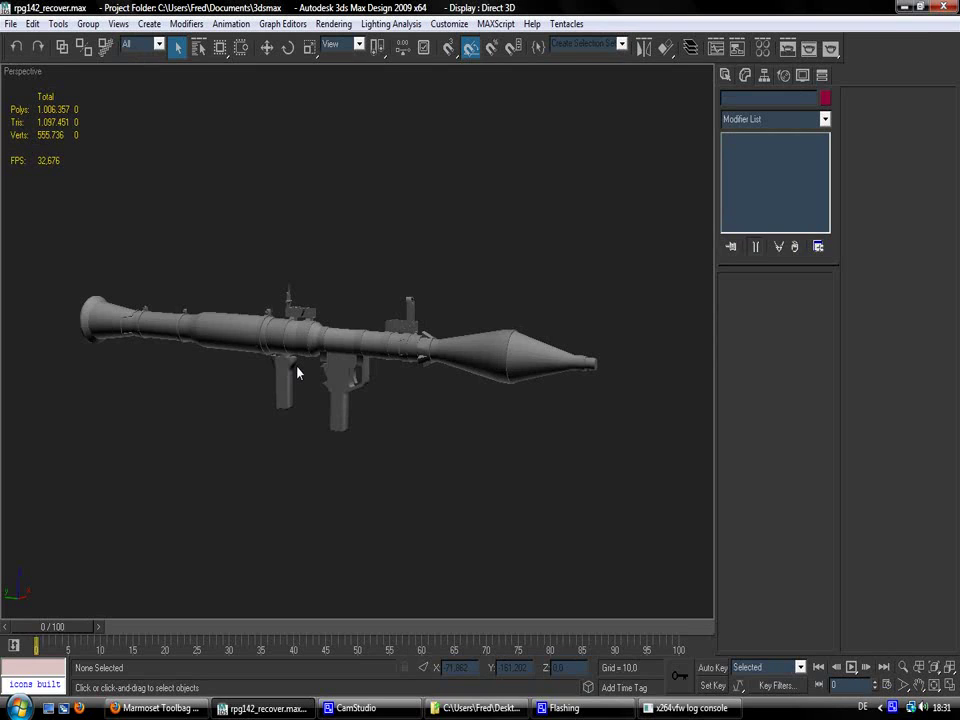
{"action": "key", "text": "F4"}
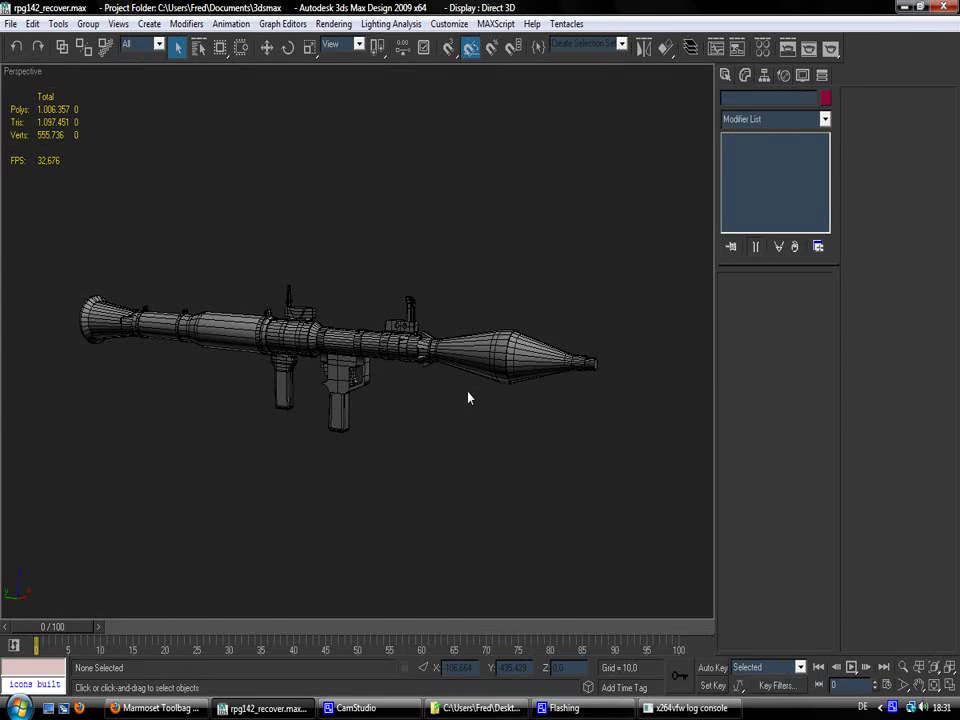
{"action": "key", "text": "F4"}
{"action": "middle_click_drag", "start_coordinate": [452, 401], "coordinate": [355, 379], "text": "alt"}
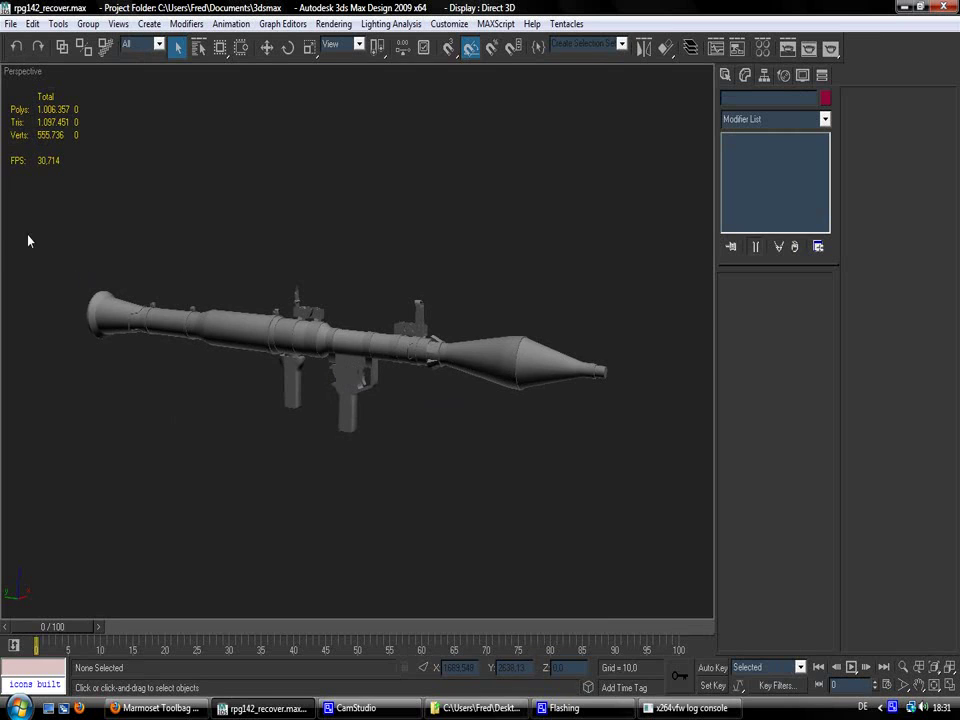
{"action": "left_click_drag", "start_coordinate": [15, 220], "coordinate": [679, 510]}
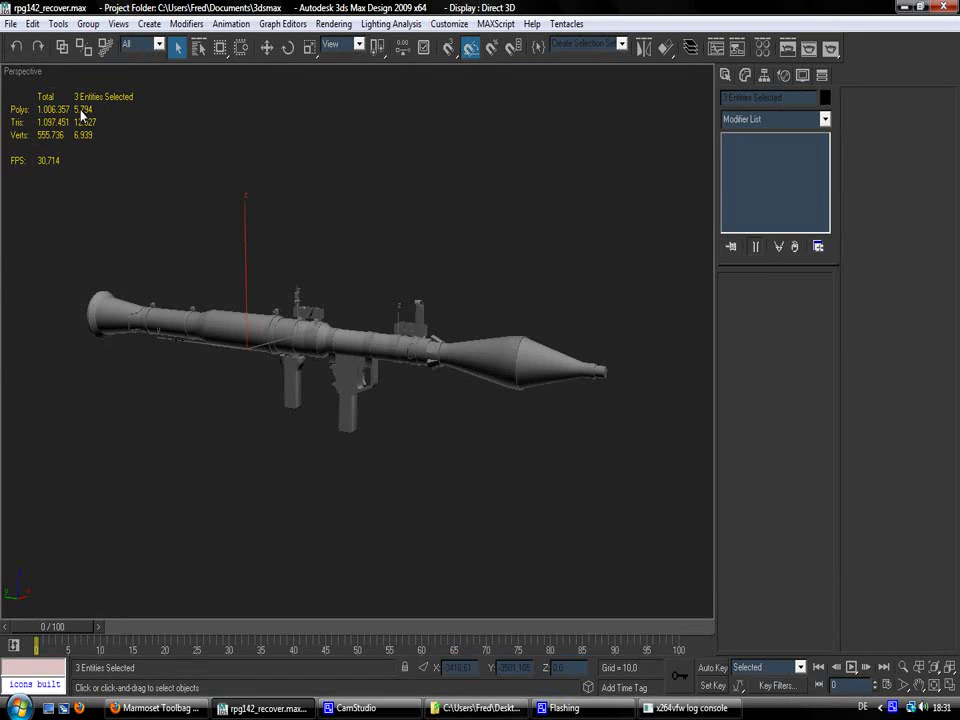
{"action": "left_click", "coordinate": [119, 205]}
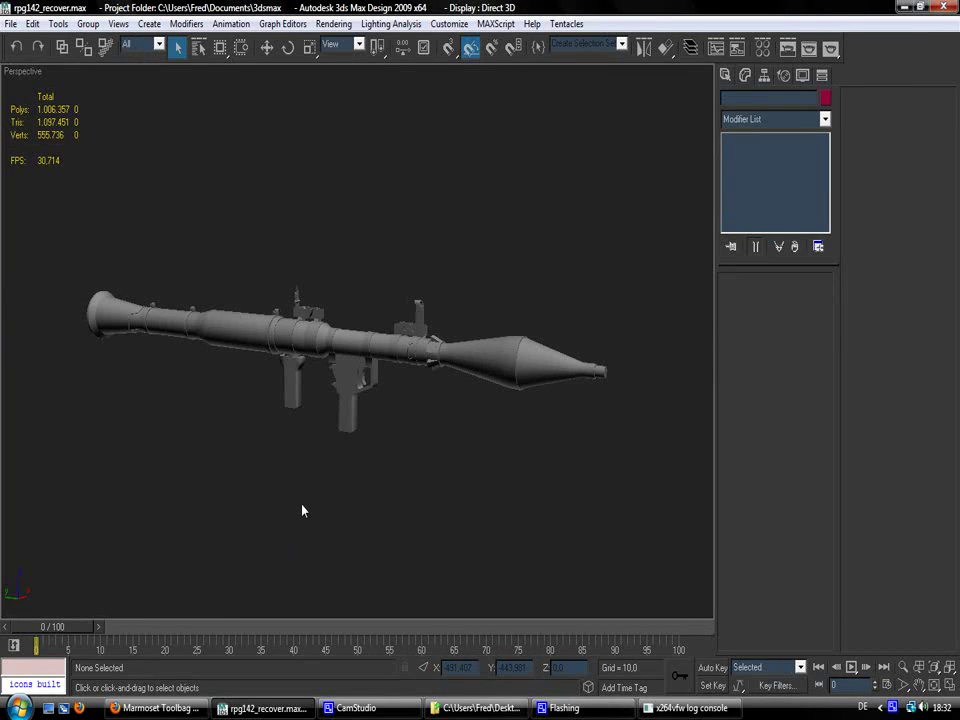
Make dx-rocket the active material in the Material Editor, show edged faces, and check the rocket's and launcher's polygon counts separately
{"action": "key", "text": "m"}
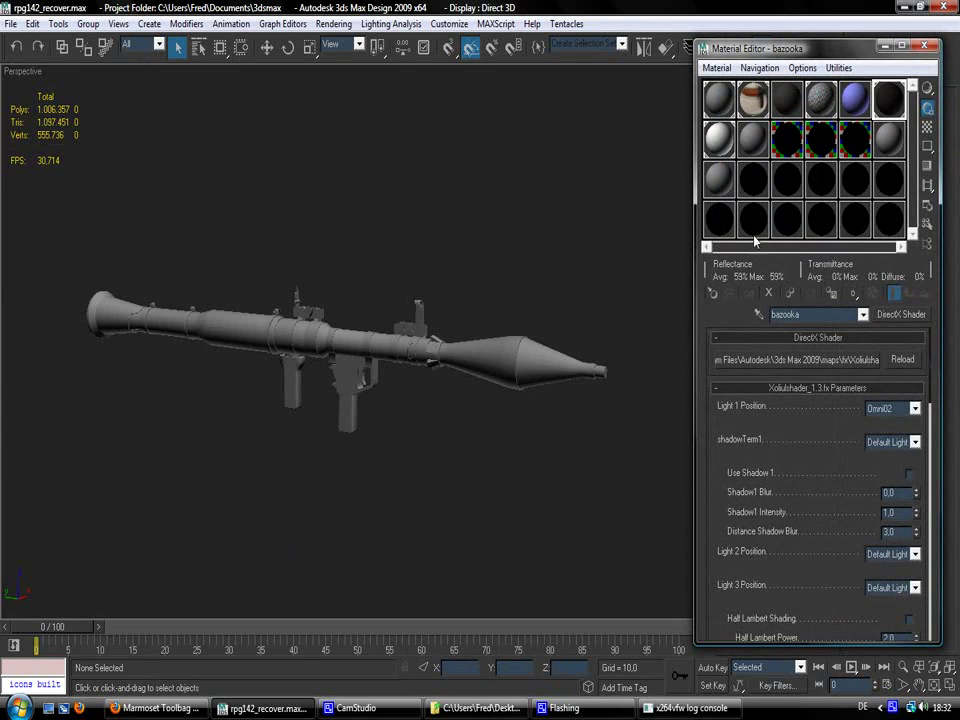
{"action": "left_click", "coordinate": [792, 139]}
{"action": "left_click", "coordinate": [491, 354]}
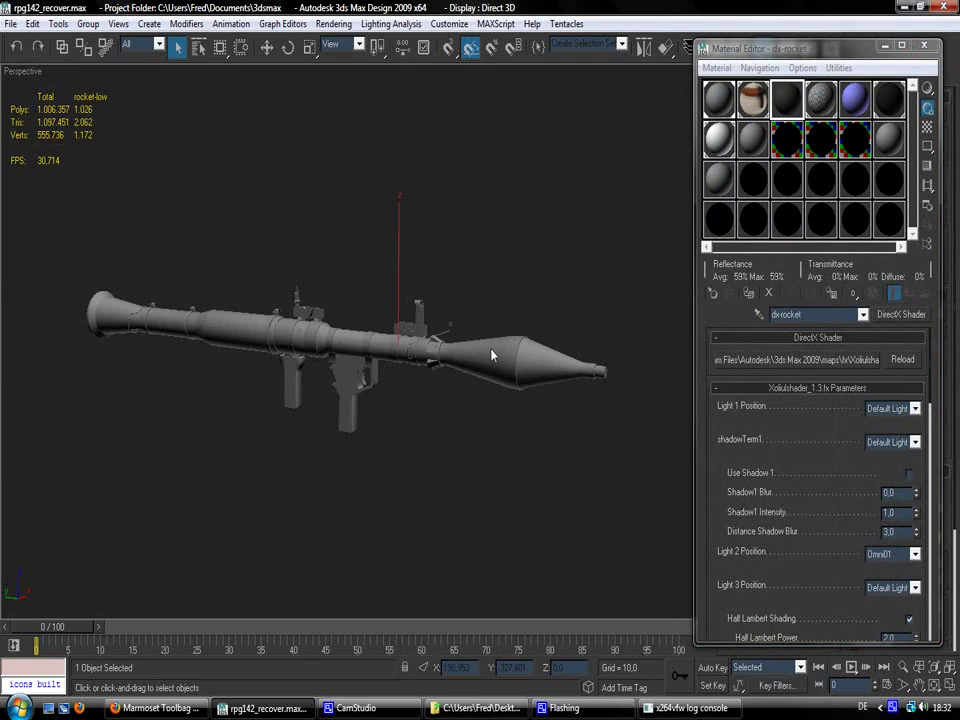
{"action": "key", "text": "F4"}
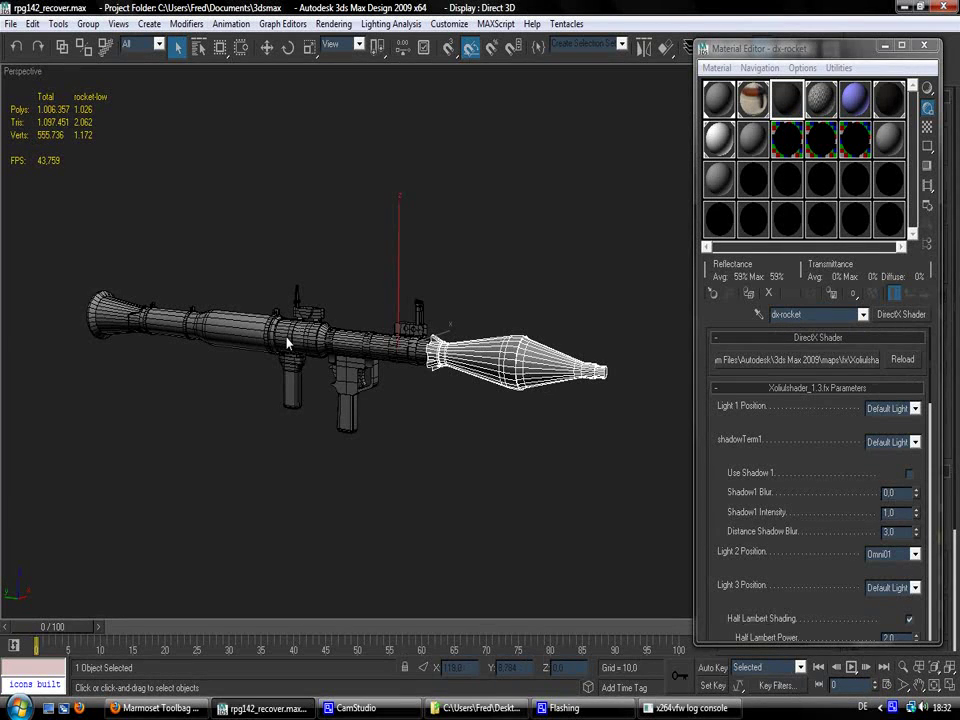
{"action": "left_click", "coordinate": [236, 208]}
{"action": "left_click", "coordinate": [193, 318]}
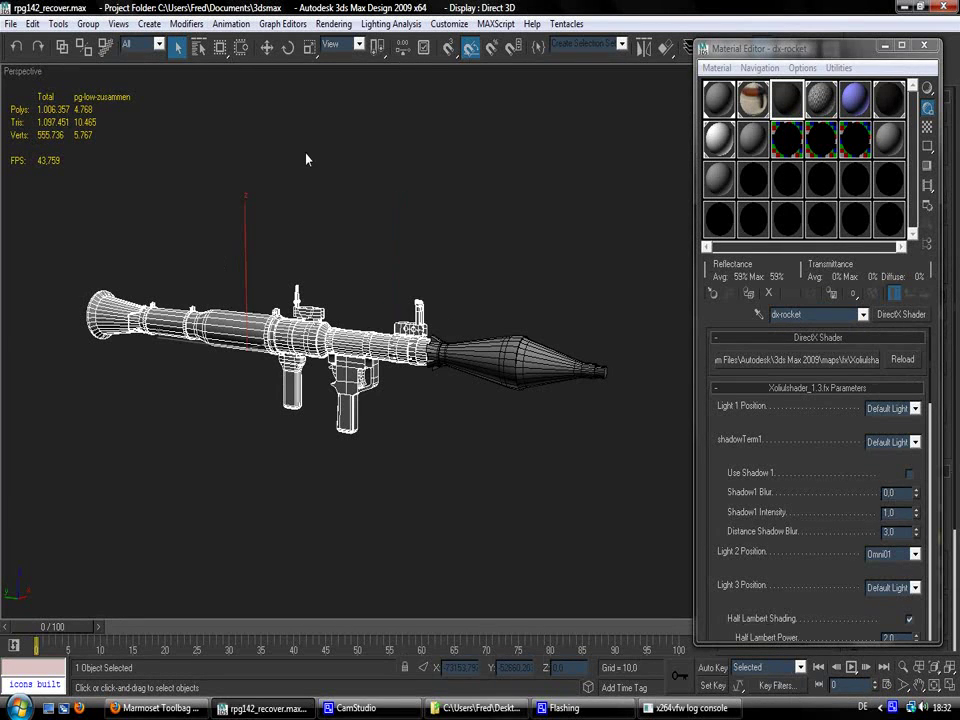
{"action": "left_click", "coordinate": [515, 208]}
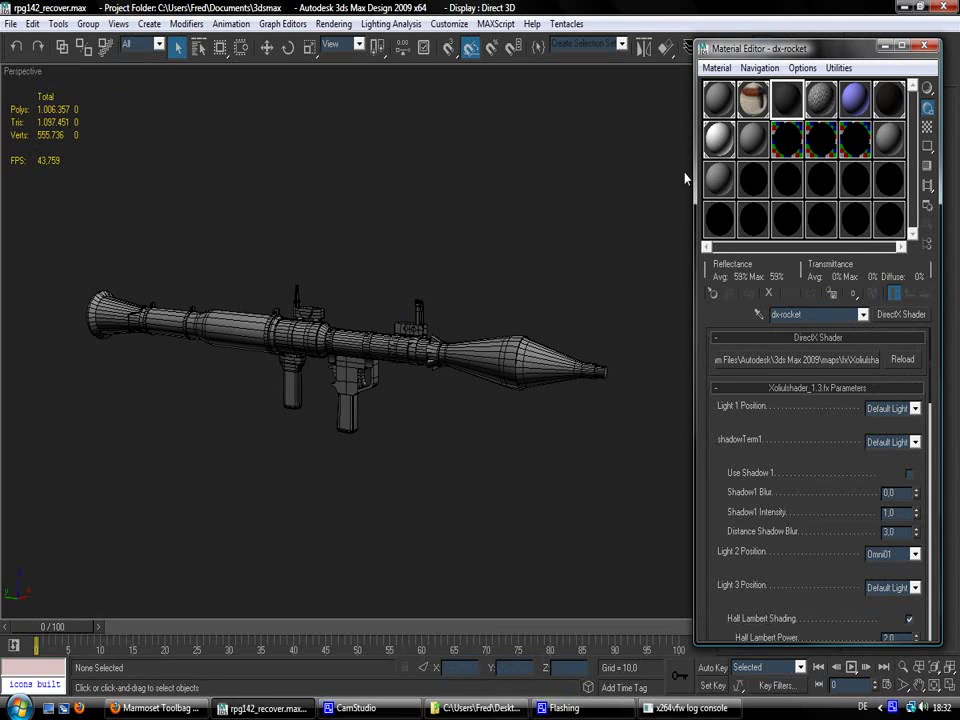
Apply the dx-rocket material to the rocket and a textured material to the launcher, and turn off edged faces
{"action": "left_click_drag", "start_coordinate": [685, 173], "coordinate": [491, 356]}
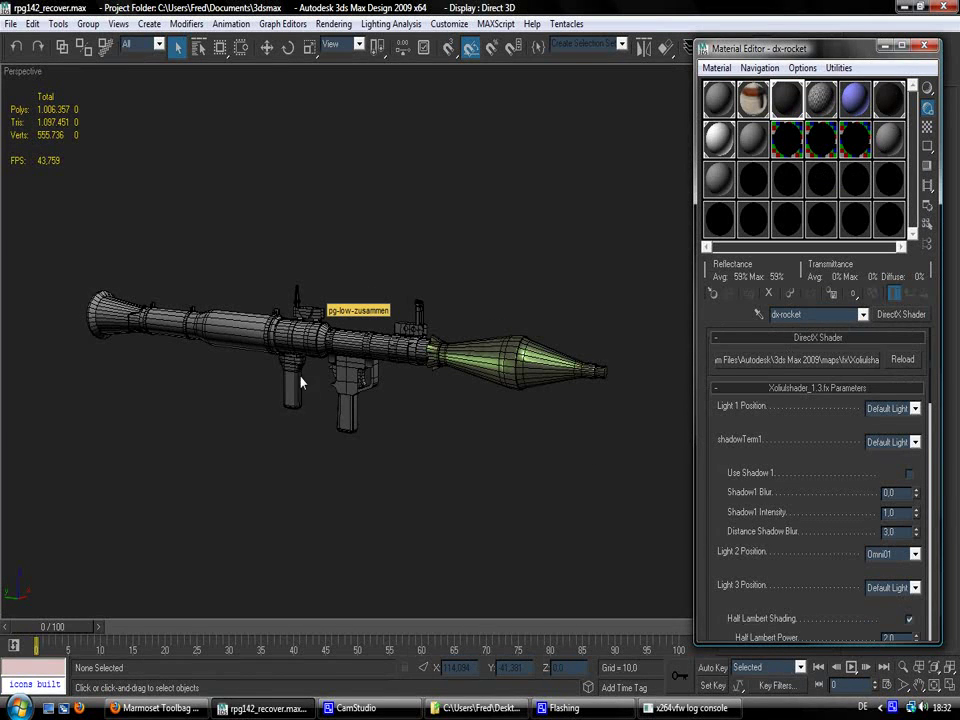
{"action": "key", "text": "F4"}
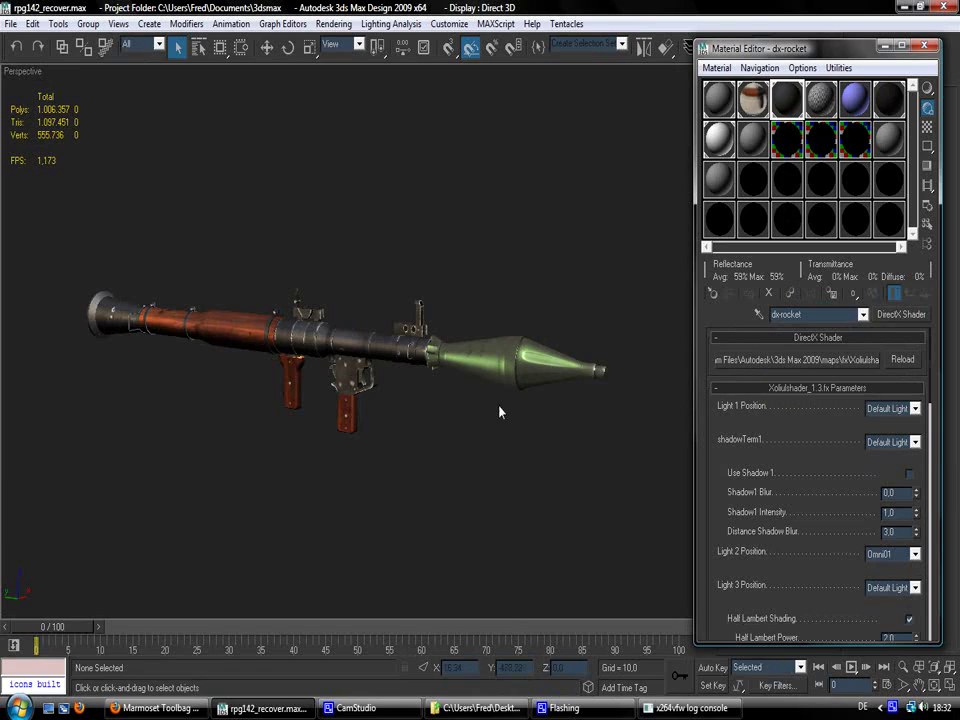
Switch to Firefox to view the 3DS Max Viewport Shader page with the Xoliulshader features, and return to 3ds Max
{"action": "left_click", "coordinate": [150, 708]}
{"action": "key", "text": "ctrl+Tab"}
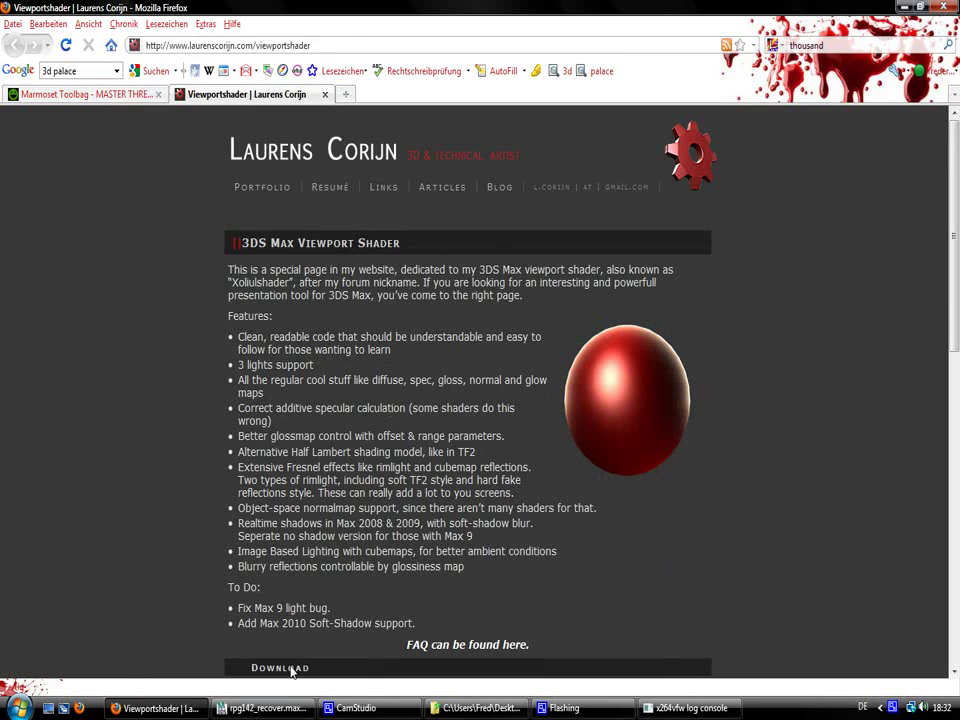
{"action": "left_click", "coordinate": [265, 708]}
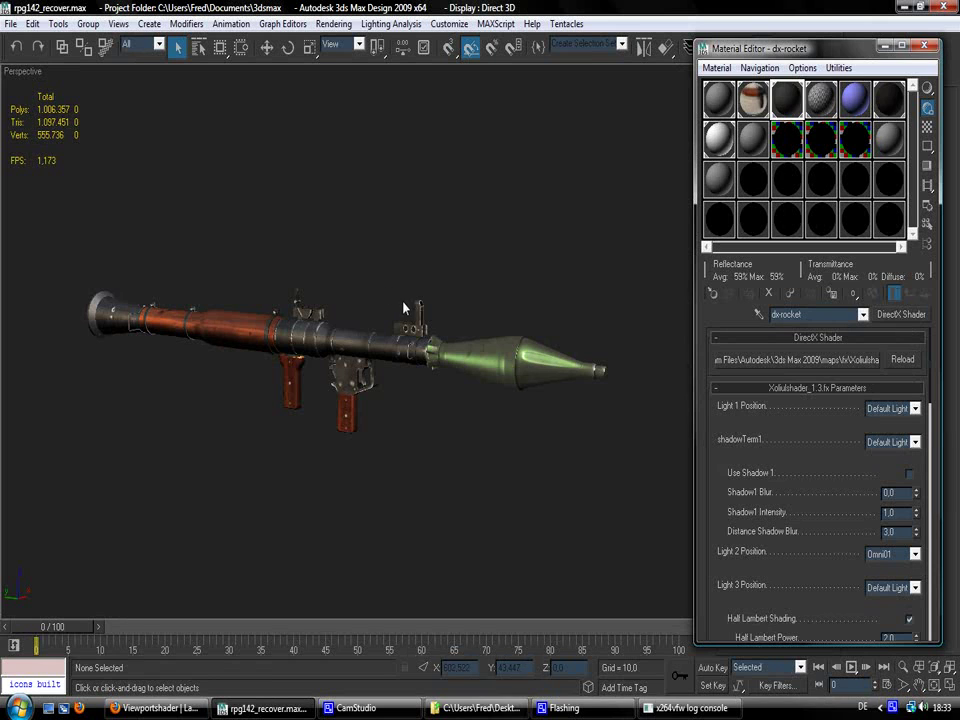
Inspect the textured rocket launcher up close and from a distance in the perspective view
{"action": "scroll", "coordinate": [418, 292], "scroll_direction": "up", "scroll_amount": 5}
{"action": "middle_click_drag", "start_coordinate": [405, 303], "coordinate": [336, 309]}
{"action": "scroll", "coordinate": [357, 298], "scroll_direction": "down", "scroll_amount": 5}
{"action": "scroll", "coordinate": [333, 311], "scroll_direction": "up", "scroll_amount": 3}
{"action": "scroll", "coordinate": [340, 312], "scroll_direction": "down", "scroll_amount": 3}
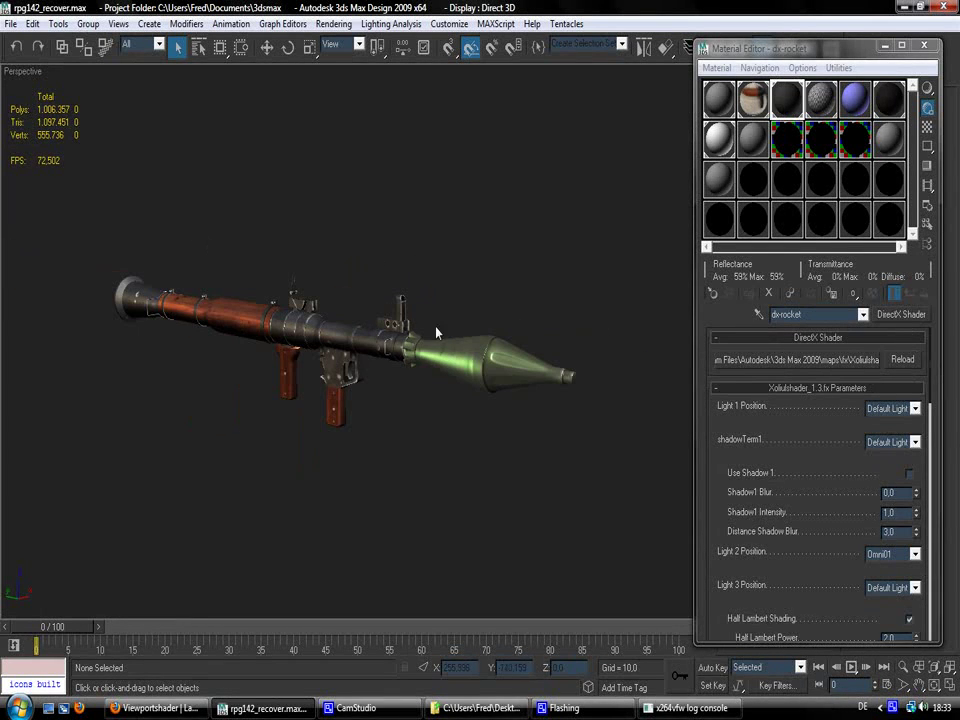
Examine the dx-rocket material's light, diffuse, specular, gloss and normal map settings, and compare them with the shaded rocket
{"action": "scroll", "coordinate": [768, 505], "scroll_direction": "down", "scroll_amount": 10}
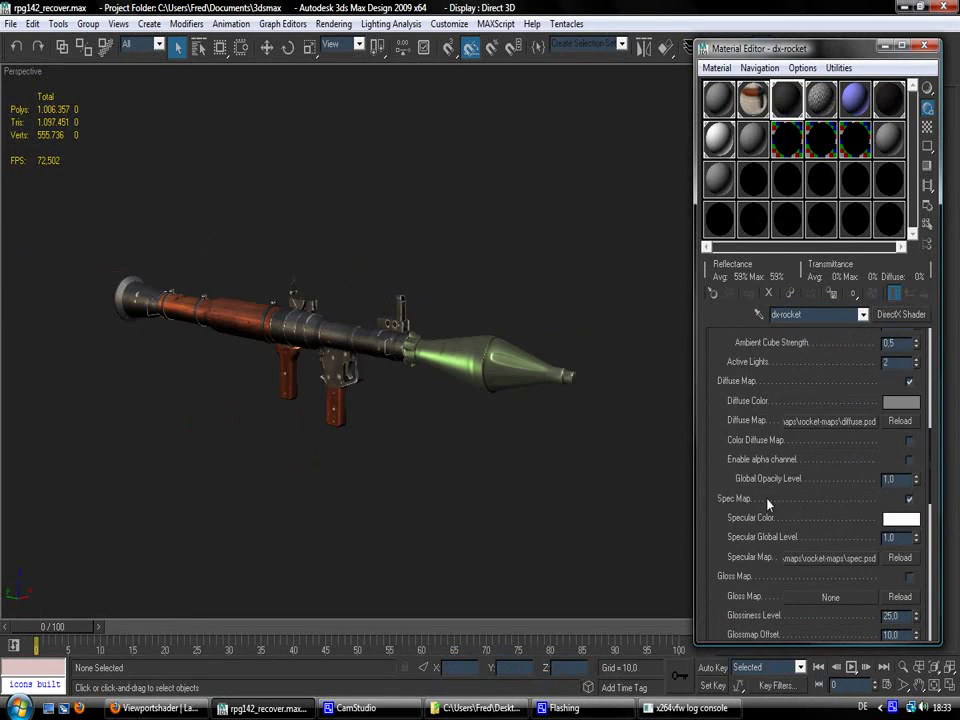
{"action": "scroll", "coordinate": [768, 505], "scroll_direction": "down", "scroll_amount": 5}
{"action": "scroll", "coordinate": [760, 540], "scroll_direction": "down", "scroll_amount": 5}
{"action": "scroll", "coordinate": [755, 578], "scroll_direction": "up", "scroll_amount": 5}
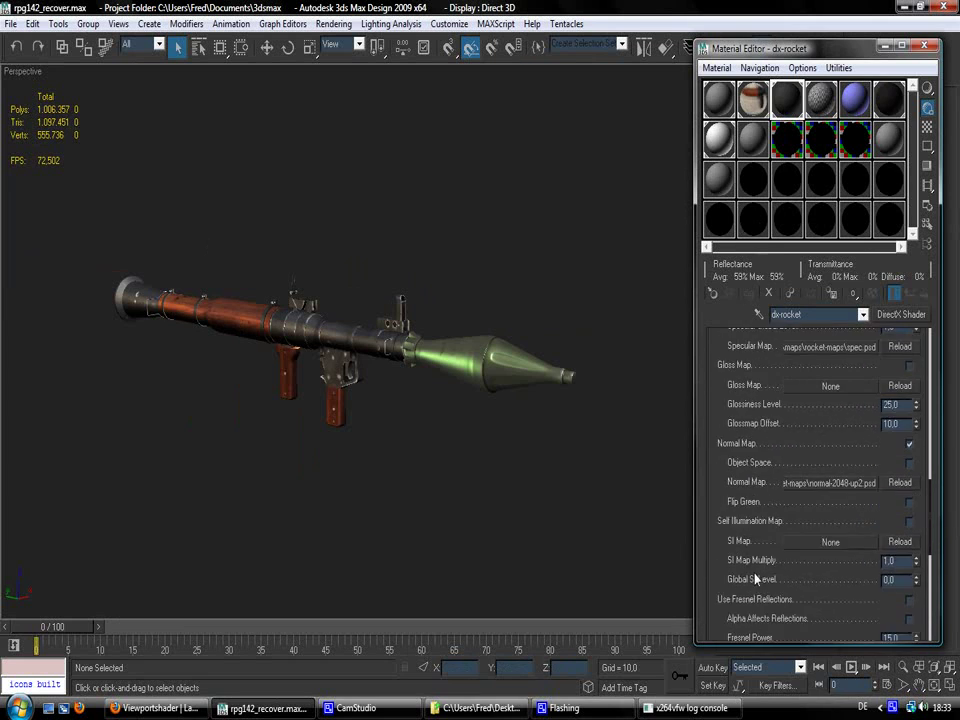
{"action": "scroll", "coordinate": [755, 578], "scroll_direction": "up", "scroll_amount": 10}
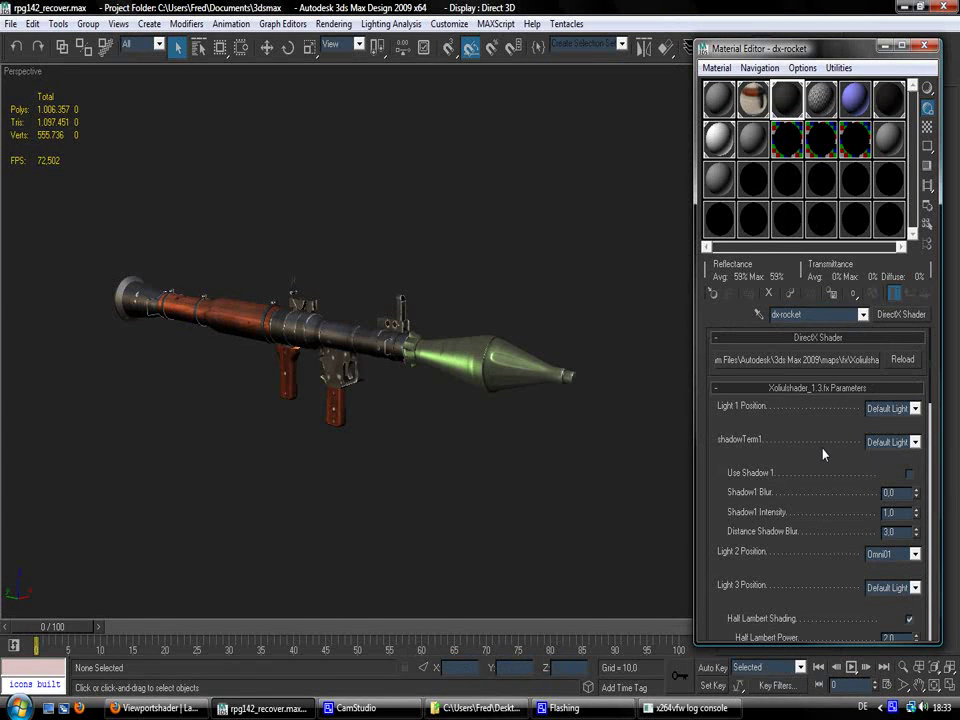
{"action": "scroll", "coordinate": [782, 494], "scroll_direction": "down", "scroll_amount": 10}
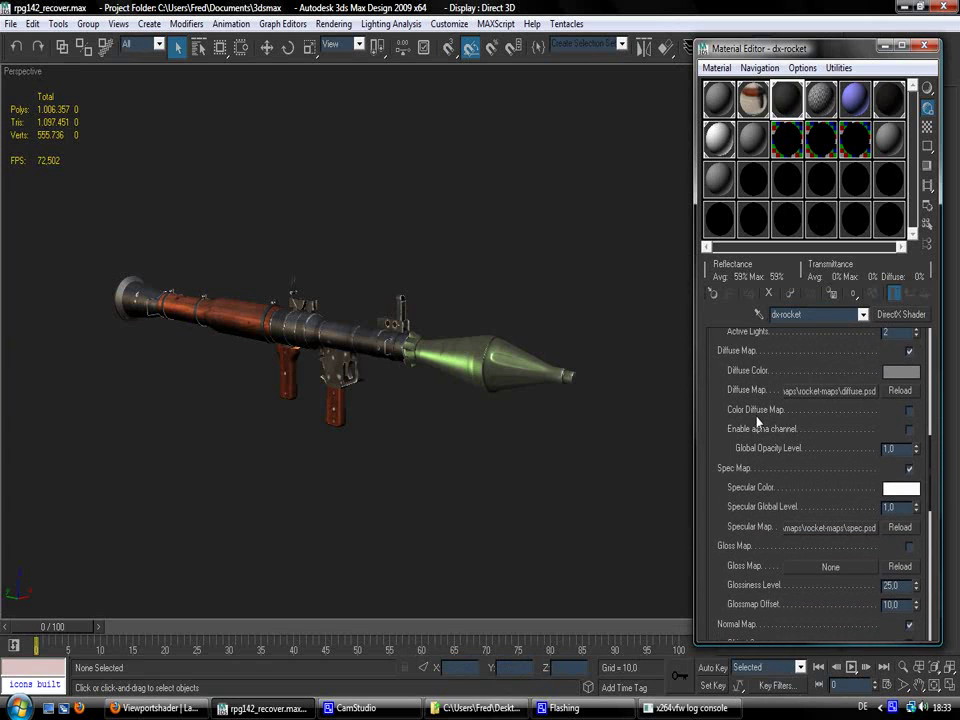
{"action": "scroll", "coordinate": [748, 455], "scroll_direction": "down", "scroll_amount": 1}
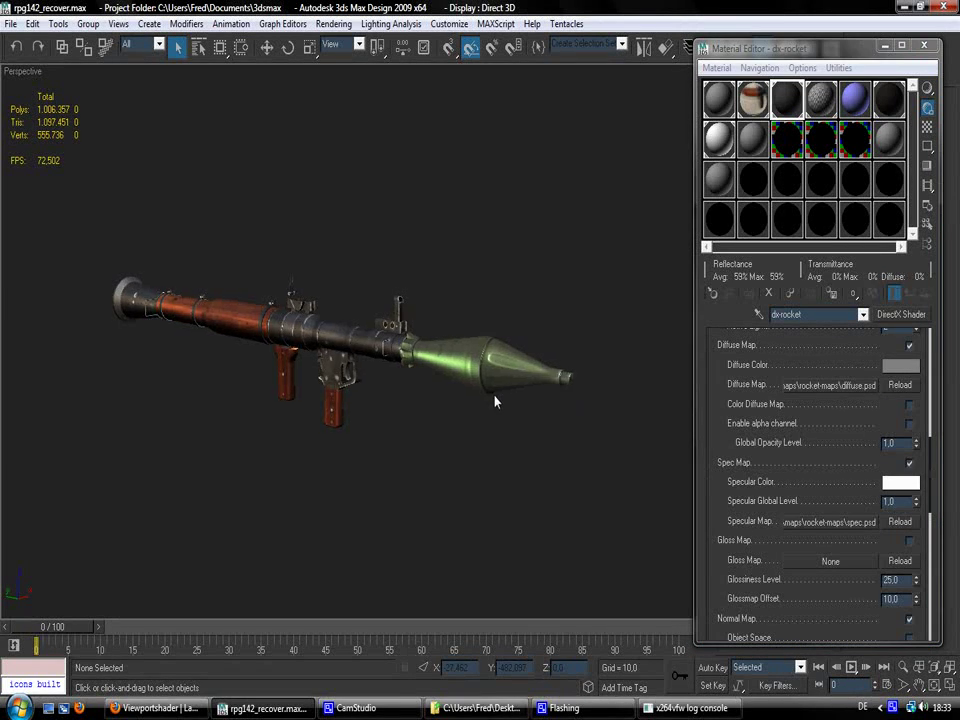
{"action": "scroll", "coordinate": [460, 398], "scroll_direction": "up", "scroll_amount": 3}
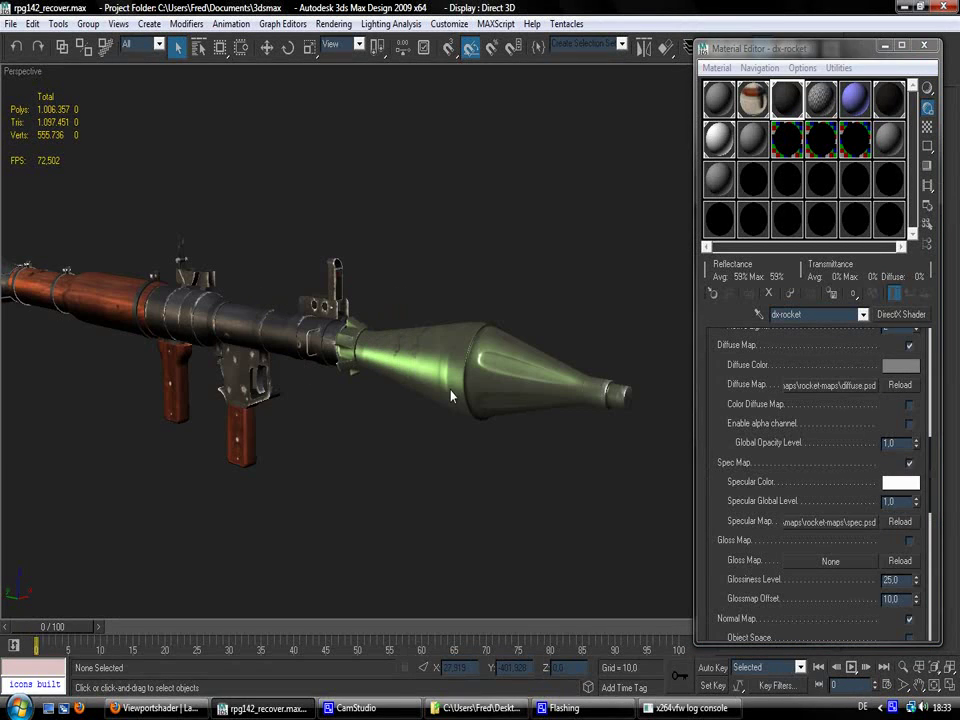
Apply the plain grey orig_orig_standard material to the whole launcher and rocket in place of their textured materials
{"action": "left_click", "coordinate": [922, 47]}
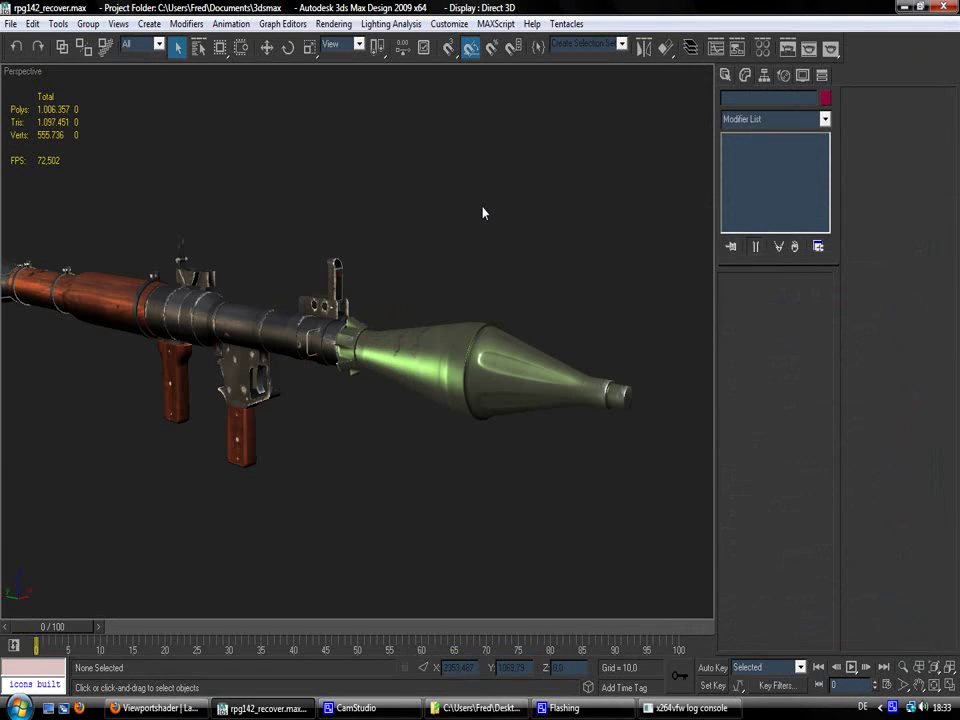
{"action": "key", "text": "m"}
{"action": "scroll", "coordinate": [486, 212], "scroll_direction": "down", "scroll_amount": 3}
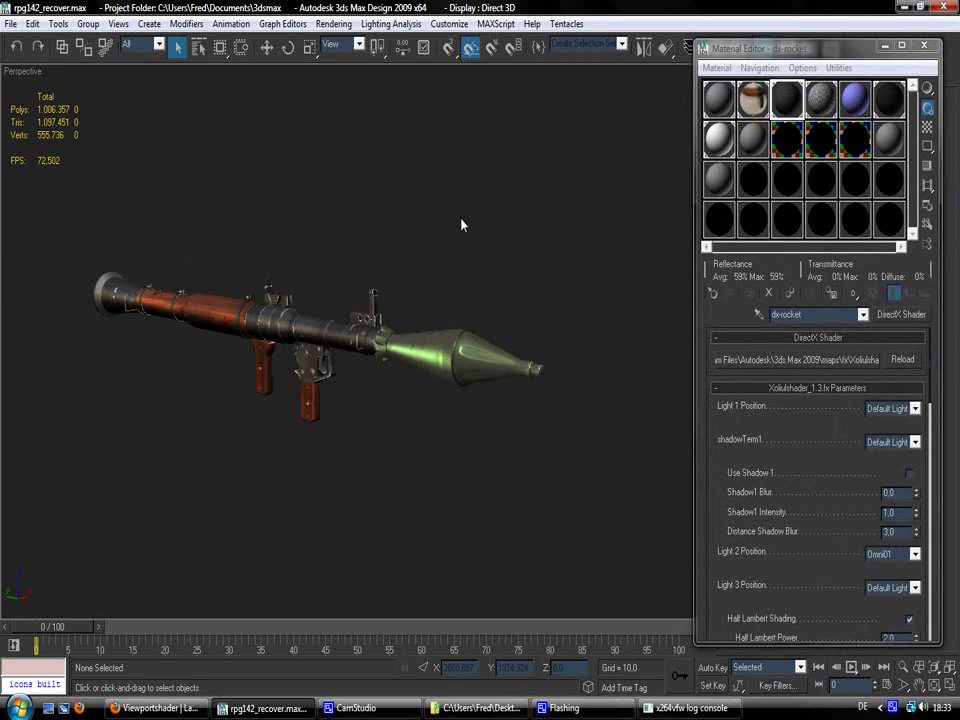
{"action": "scroll", "coordinate": [461, 223], "scroll_direction": "down", "scroll_amount": 1}
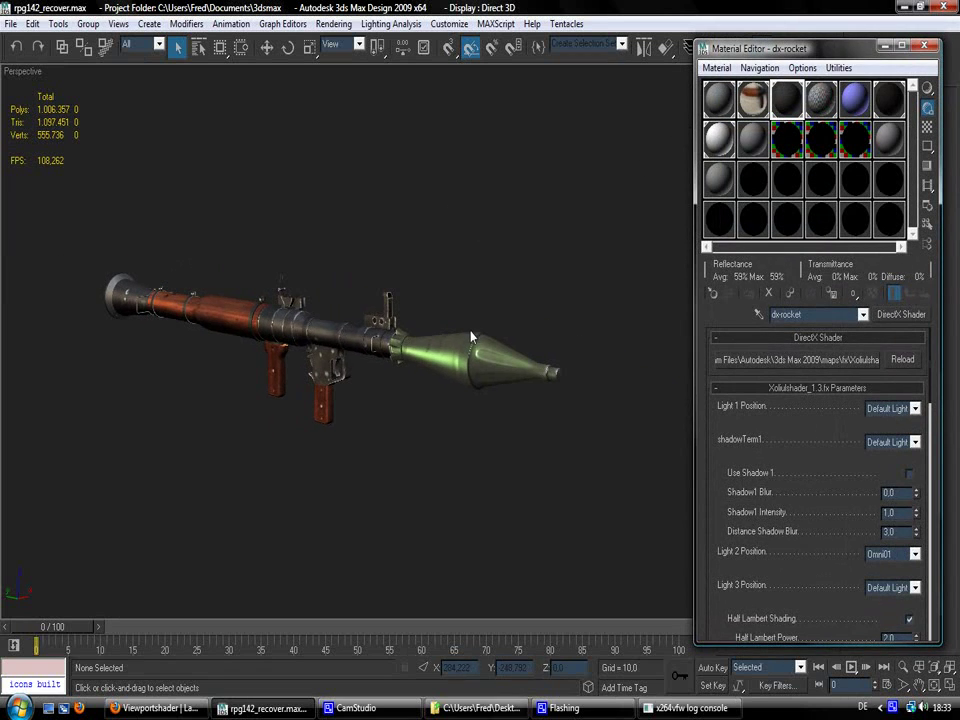
{"action": "left_click_drag", "start_coordinate": [719, 99], "coordinate": [260, 311]}
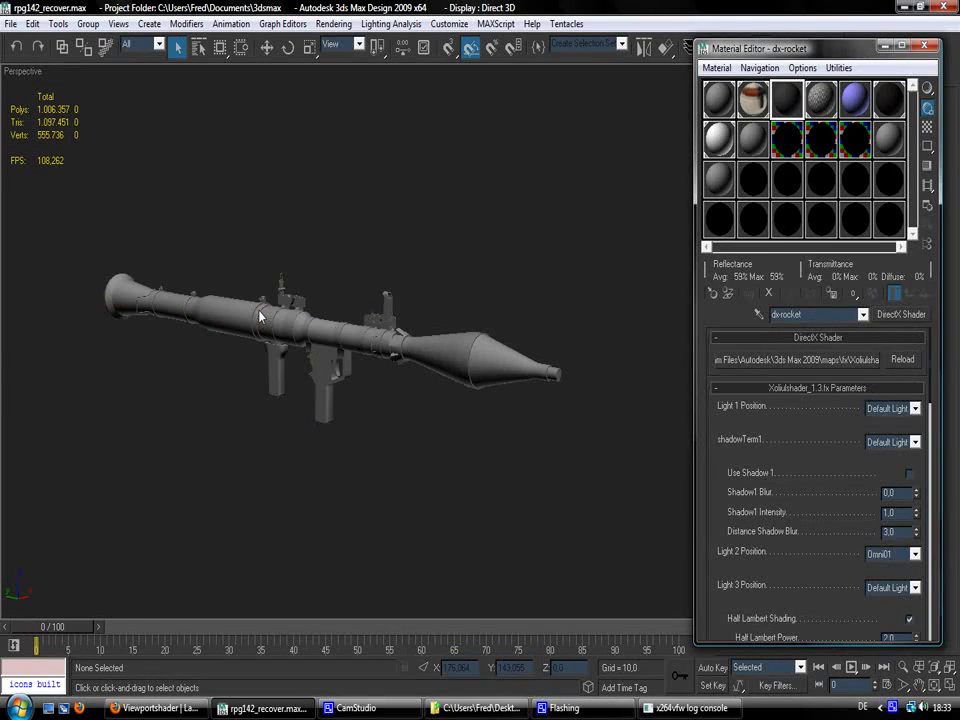
{"action": "key", "text": "m"}
{"action": "key", "text": "m"}
{"action": "left_click", "coordinate": [753, 99]}
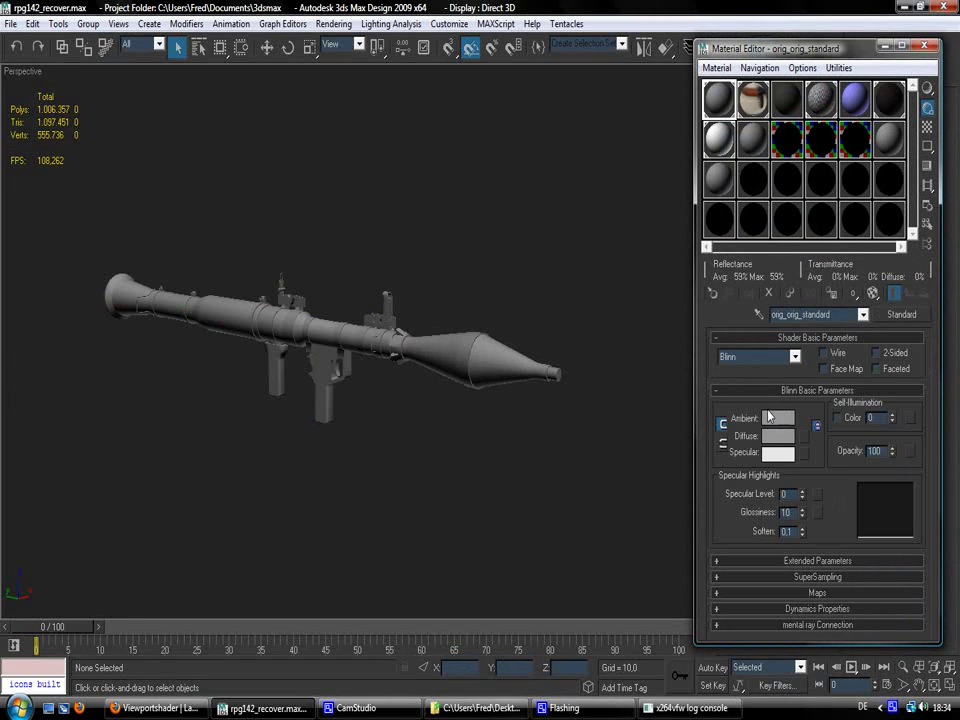
{"action": "key", "text": "m"}
{"action": "middle_click_drag", "start_coordinate": [480, 379], "coordinate": [457, 392], "text": "alt"}
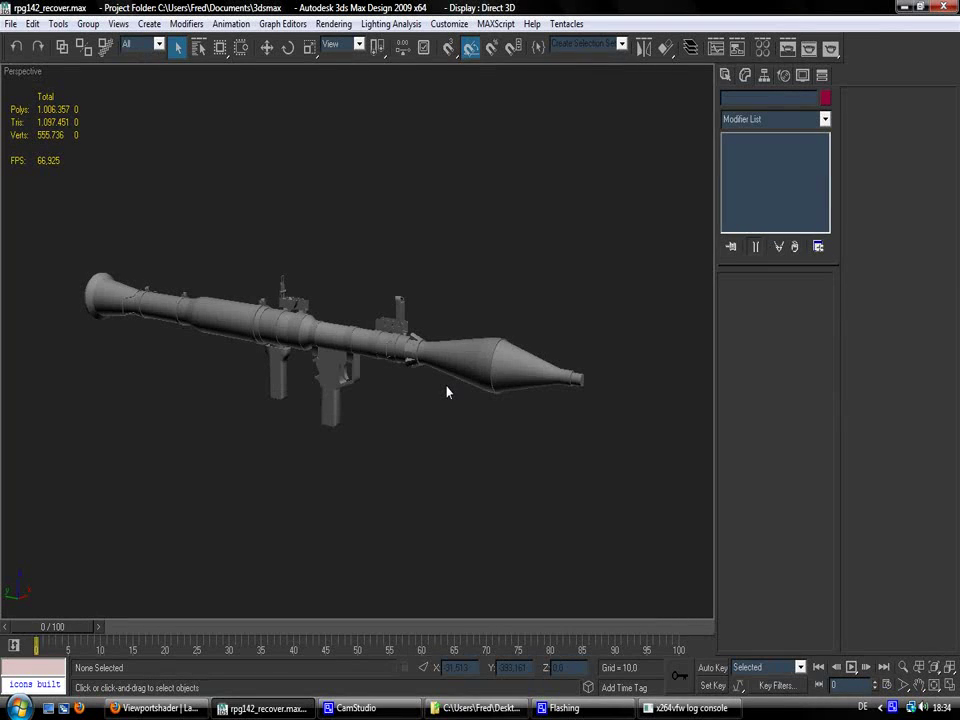
Select the rocket-low mesh and pick its main body as an element for close examination
{"action": "left_click", "coordinate": [504, 381]}
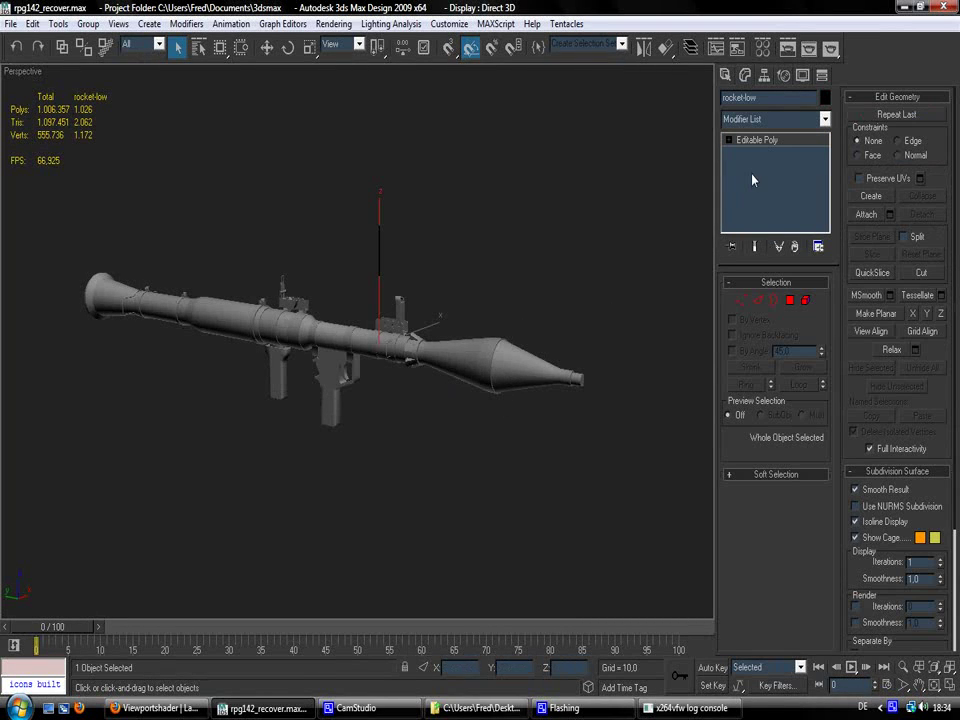
{"action": "left_click", "coordinate": [569, 269]}
{"action": "left_click", "coordinate": [518, 369]}
{"action": "key", "text": "4"}
{"action": "key", "text": "4"}
{"action": "left_click", "coordinate": [519, 306]}
{"action": "scroll", "coordinate": [519, 306], "scroll_direction": "up", "scroll_amount": 4}
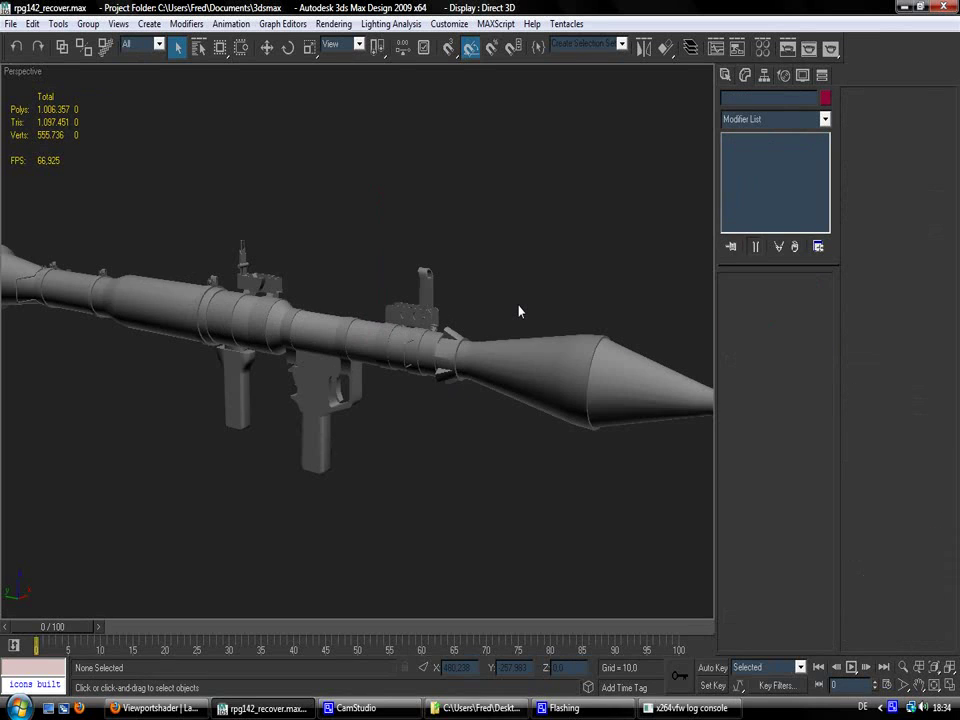
{"action": "middle_click_drag", "start_coordinate": [519, 306], "coordinate": [547, 359], "text": "alt"}
{"action": "left_click", "coordinate": [548, 365]}
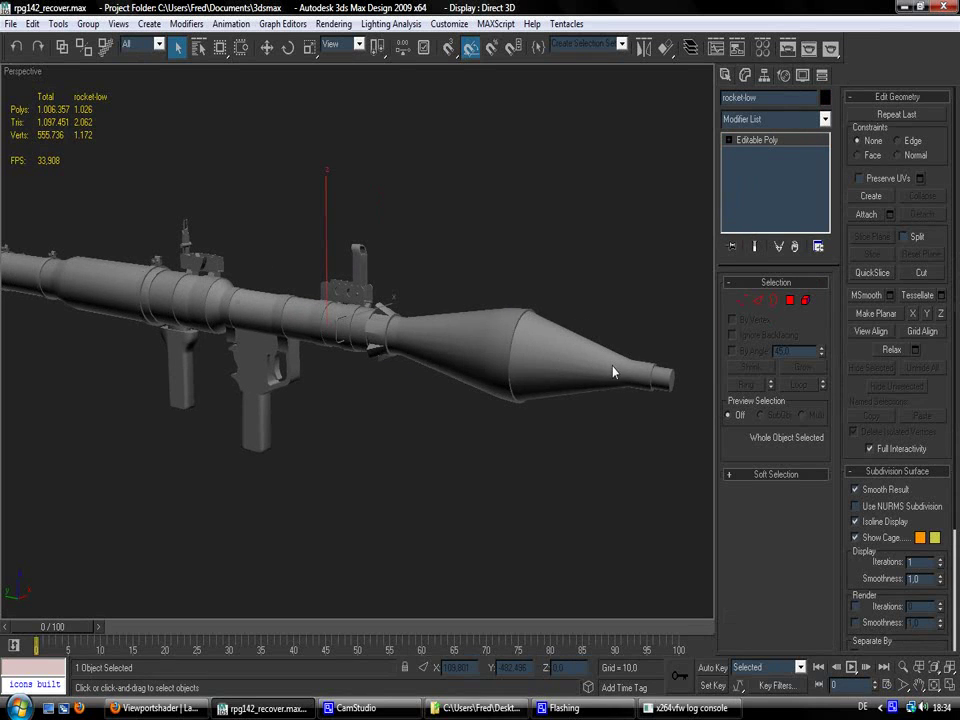
{"action": "key", "text": "5"}
{"action": "left_click", "coordinate": [525, 341]}
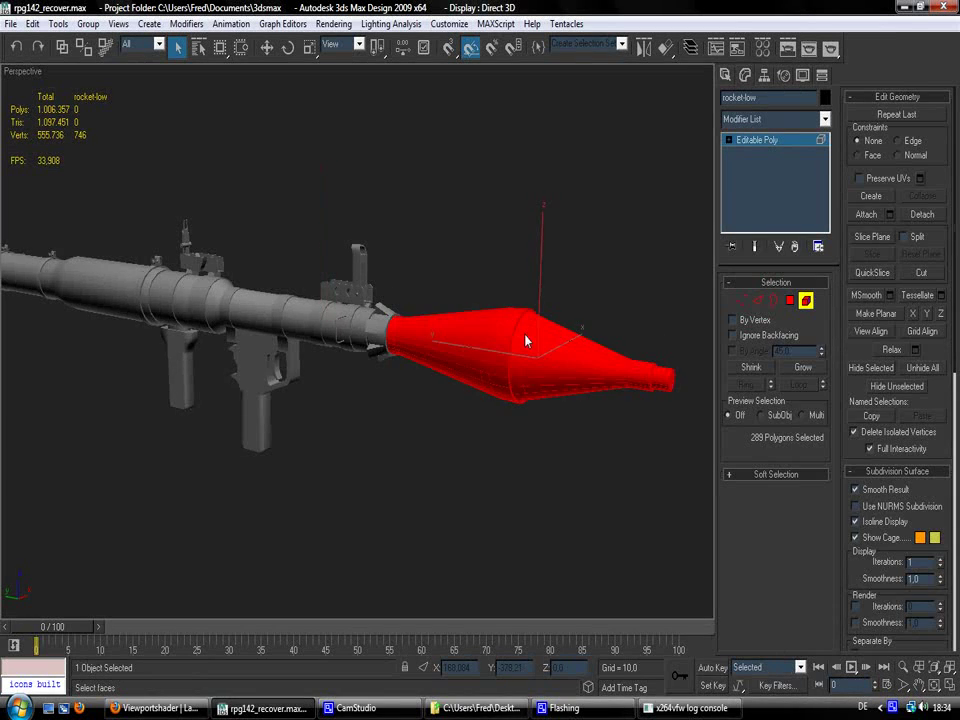
Select a single polygon on the rocket's front cone, show edged faces and clear the polygon selection
{"action": "middle_click_drag", "start_coordinate": [525, 341], "coordinate": [514, 289], "text": "alt"}
{"action": "scroll", "coordinate": [461, 311], "scroll_direction": "up", "scroll_amount": 3}
{"action": "key", "text": "4"}
{"action": "left_click", "coordinate": [415, 303]}
{"action": "scroll", "coordinate": [469, 300], "scroll_direction": "up", "scroll_amount": 4}
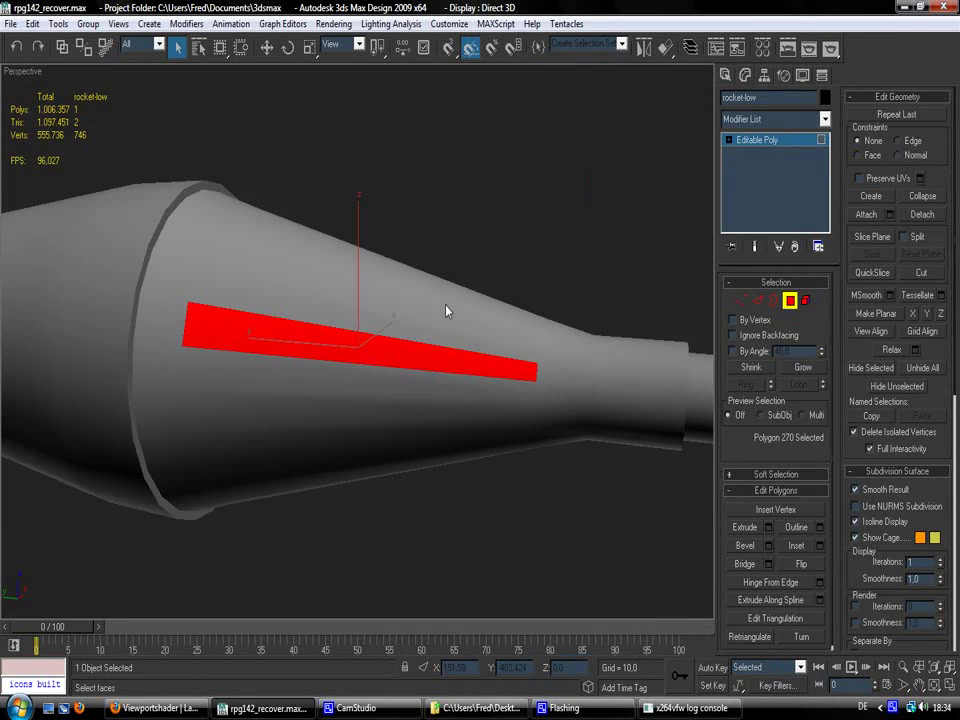
{"action": "key", "text": "F4"}
{"action": "scroll", "coordinate": [440, 305], "scroll_direction": "down", "scroll_amount": 3}
{"action": "left_click", "coordinate": [443, 272]}
{"action": "scroll", "coordinate": [441, 272], "scroll_direction": "down", "scroll_amount": 5}
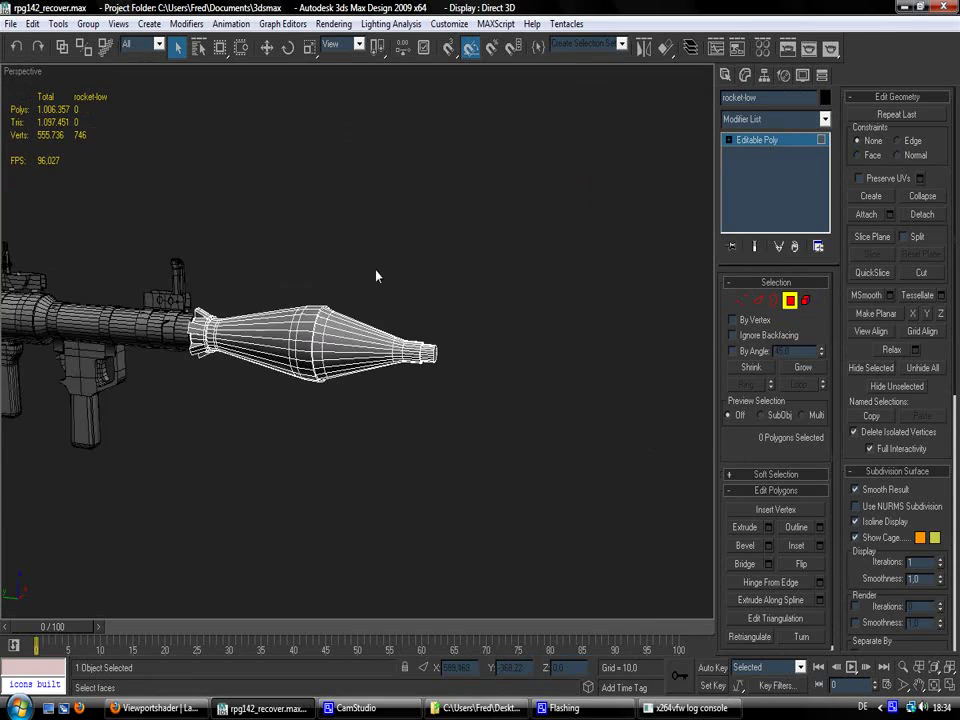
Select the front cone's polygons, examine their smoothing group settings and check the narrow rim behind the cone
{"action": "middle_click_drag", "start_coordinate": [377, 273], "coordinate": [433, 285]}
{"action": "scroll", "coordinate": [445, 305], "scroll_direction": "up", "scroll_amount": 4}
{"action": "scroll", "coordinate": [440, 313], "scroll_direction": "down", "scroll_amount": 2}
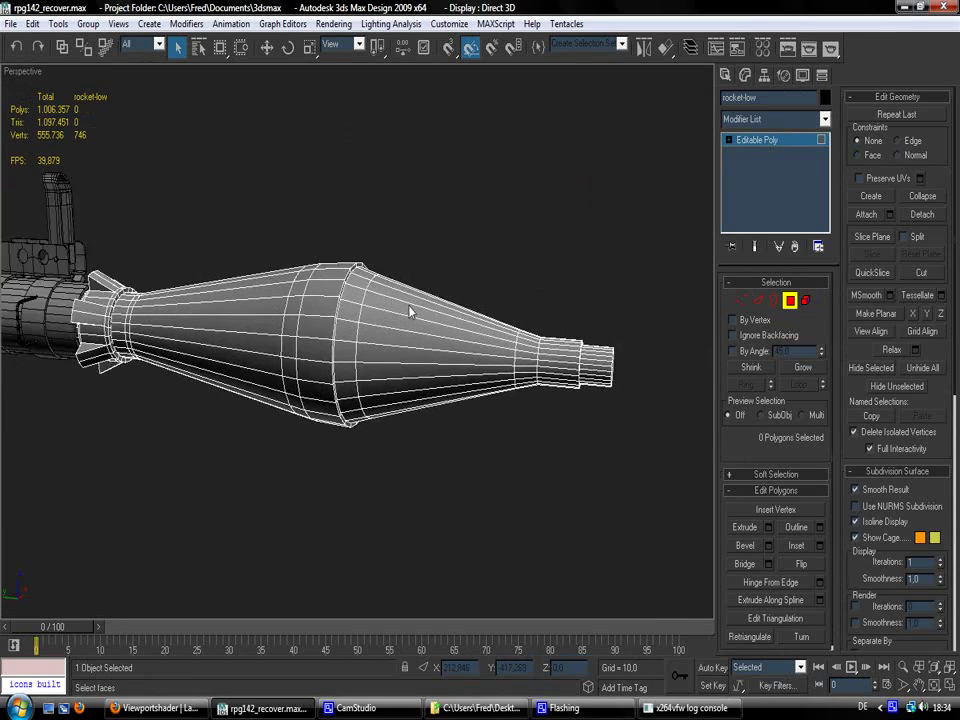
{"action": "scroll", "coordinate": [405, 255], "scroll_direction": "up", "scroll_amount": 4}
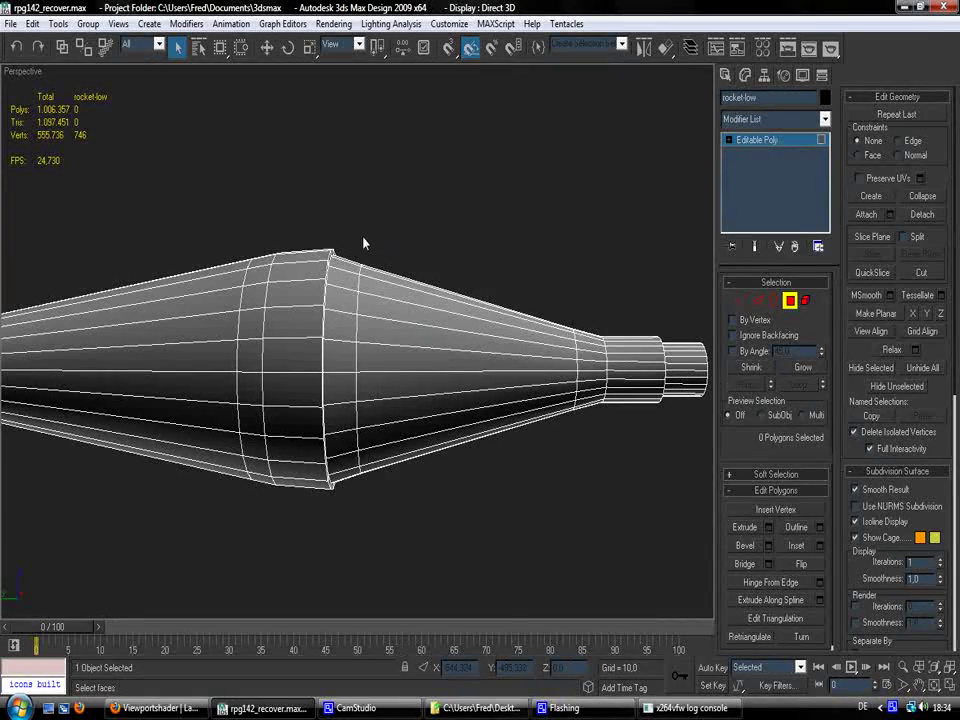
{"action": "left_click_drag", "start_coordinate": [349, 236], "coordinate": [521, 414]}
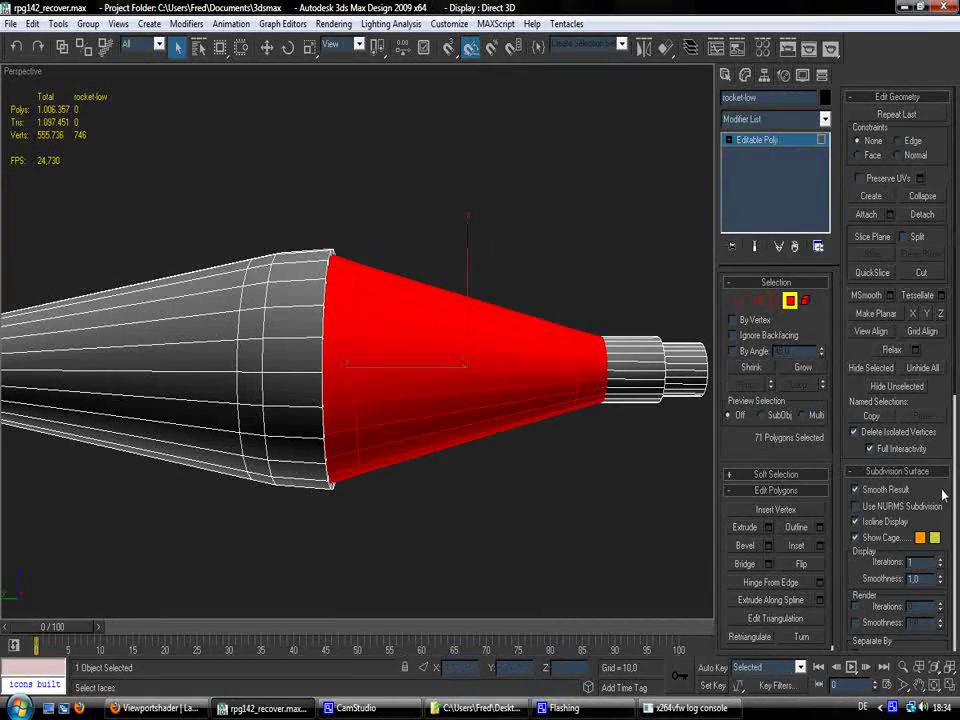
{"action": "scroll", "coordinate": [920, 537], "scroll_direction": "down", "scroll_amount": 5}
{"action": "middle_click_drag", "start_coordinate": [312, 263], "coordinate": [358, 365], "text": "alt"}
{"action": "scroll", "coordinate": [358, 365], "scroll_direction": "up", "scroll_amount": 3}
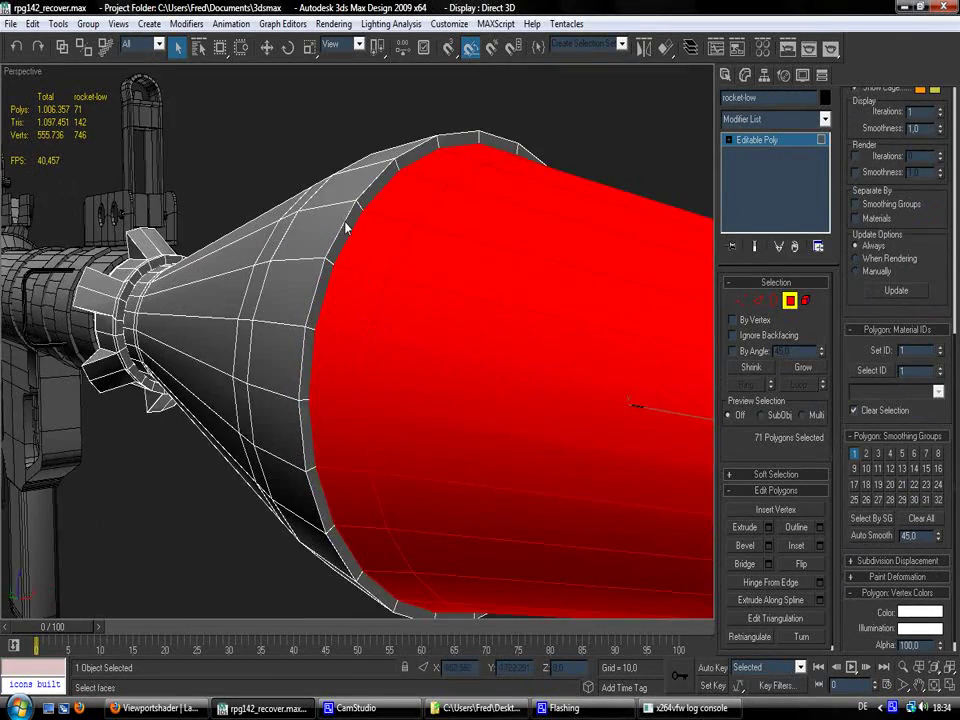
{"action": "left_click", "coordinate": [343, 228]}
{"action": "left_click", "coordinate": [580, 172]}
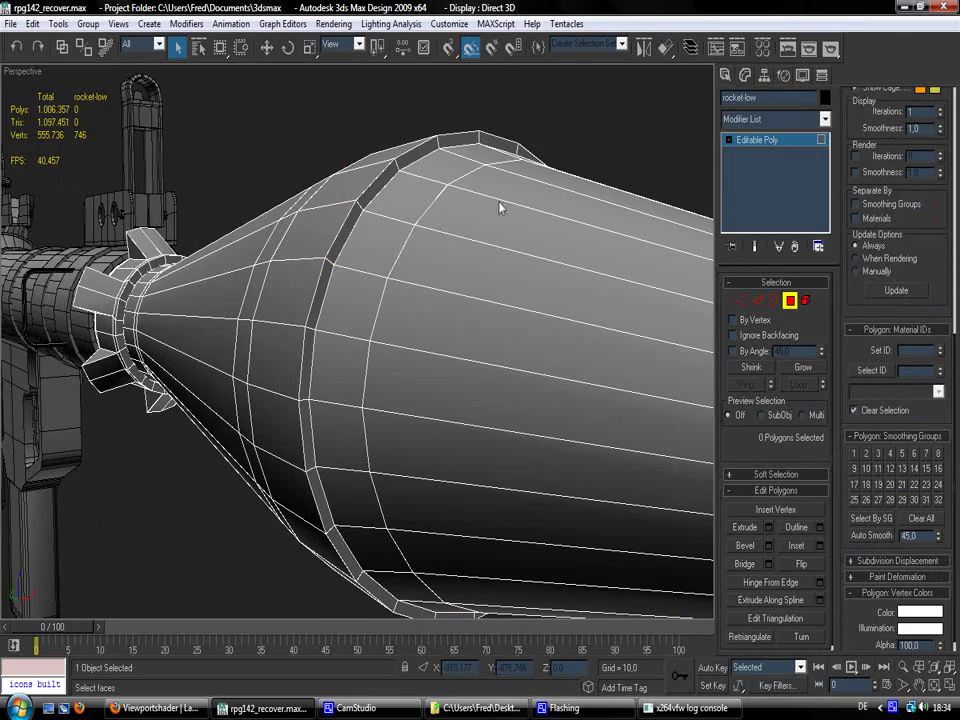
Examine the rocket's polygon shading and the hard edge around its widest rim from several angles
{"action": "middle_click_drag", "start_coordinate": [499, 203], "coordinate": [628, 186], "text": "alt"}
{"action": "scroll", "coordinate": [484, 232], "scroll_direction": "down", "scroll_amount": 3}
{"action": "scroll", "coordinate": [403, 273], "scroll_direction": "up", "scroll_amount": 3}
{"action": "scroll", "coordinate": [369, 279], "scroll_direction": "down", "scroll_amount": 3}
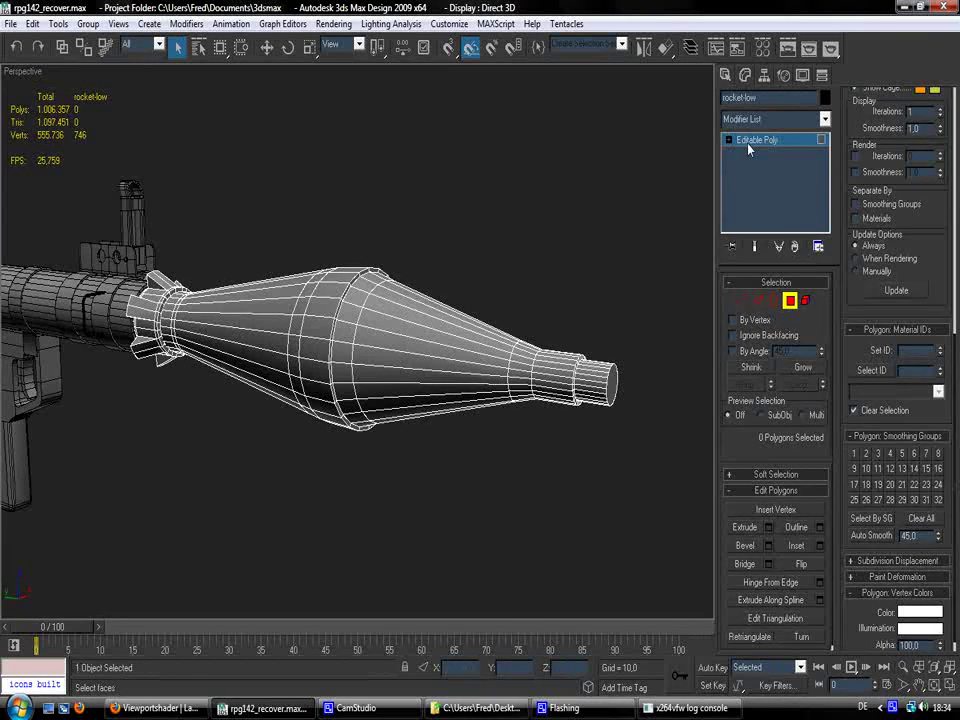
{"action": "left_click", "coordinate": [559, 176]}
{"action": "middle_click_drag", "start_coordinate": [495, 216], "coordinate": [403, 264], "text": "alt"}
{"action": "left_click", "coordinate": [347, 281]}
{"action": "middle_click_drag", "start_coordinate": [347, 281], "coordinate": [308, 270], "text": "alt"}
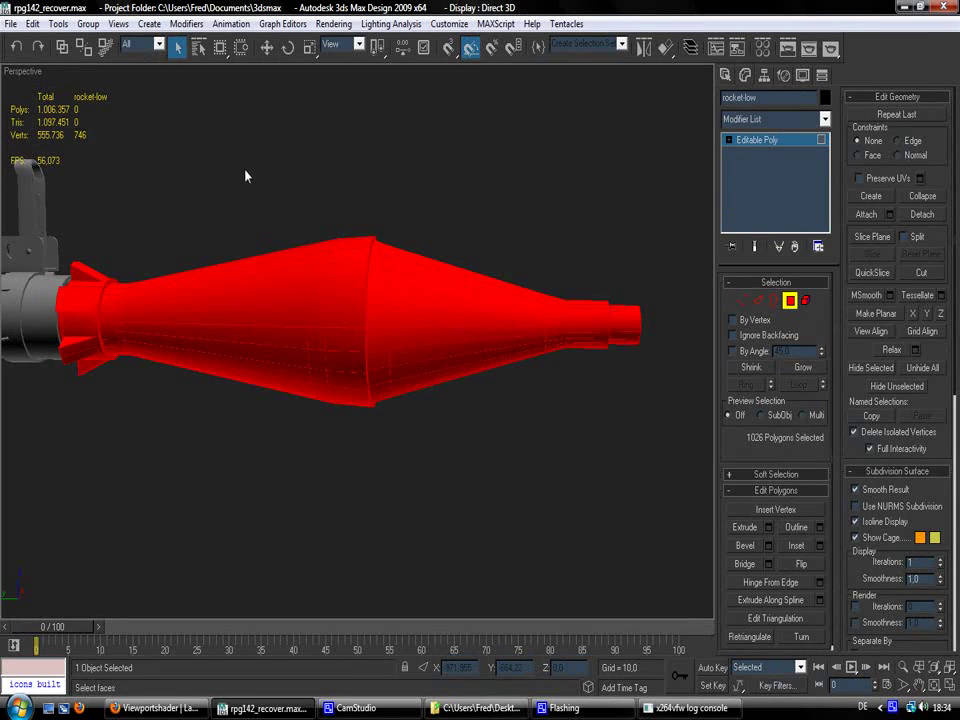
Clear all smoothing groups from every rocket polygon and inspect the shading with and without edged faces
{"action": "left_click", "coordinate": [336, 320]}
{"action": "key", "text": "ctrl+a"}
{"action": "left_click_drag", "start_coordinate": [949, 437], "coordinate": [916, 69]}
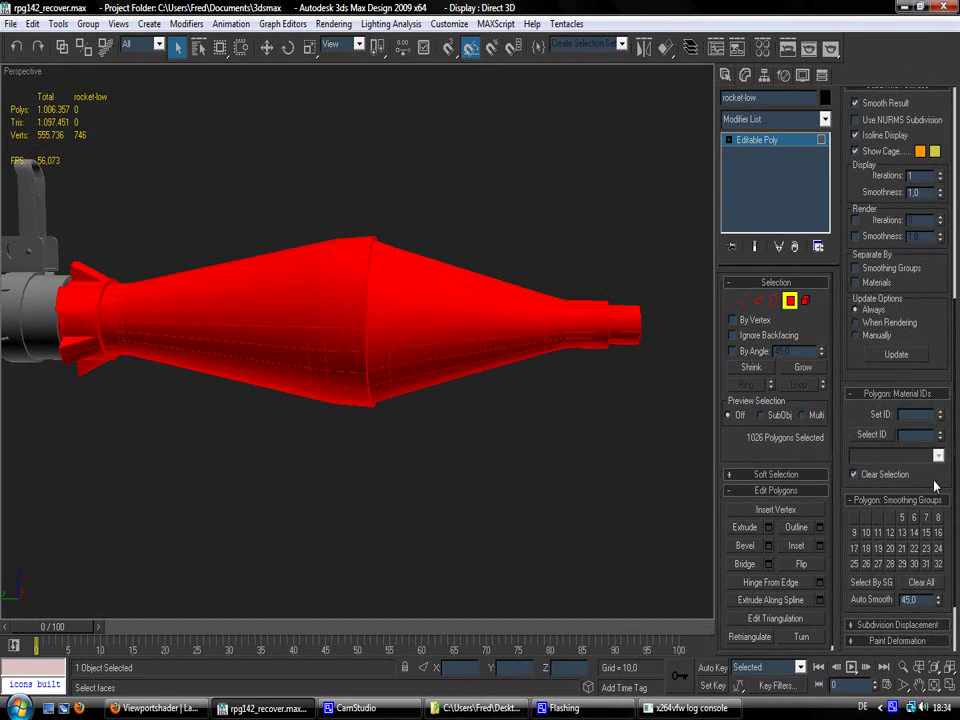
{"action": "left_click", "coordinate": [927, 585]}
{"action": "left_click", "coordinate": [530, 502]}
{"action": "key", "text": "F4"}
{"action": "key", "text": "F4"}
{"action": "mouse_move", "coordinate": [557, 476]}
{"action": "middle_mouse_down", "text": "alt"}
{"action": "mouse_move", "coordinate": [482, 493]}
{"action": "mouse_move", "coordinate": [557, 487]}
{"action": "mouse_move", "coordinate": [568, 476]}
{"action": "mouse_move", "coordinate": [420, 452]}
{"action": "mouse_move", "coordinate": [641, 482]}
{"action": "mouse_move", "coordinate": [540, 490]}
{"action": "mouse_move", "coordinate": [555, 493]}
{"action": "middle_mouse_up", "text": "alt"}
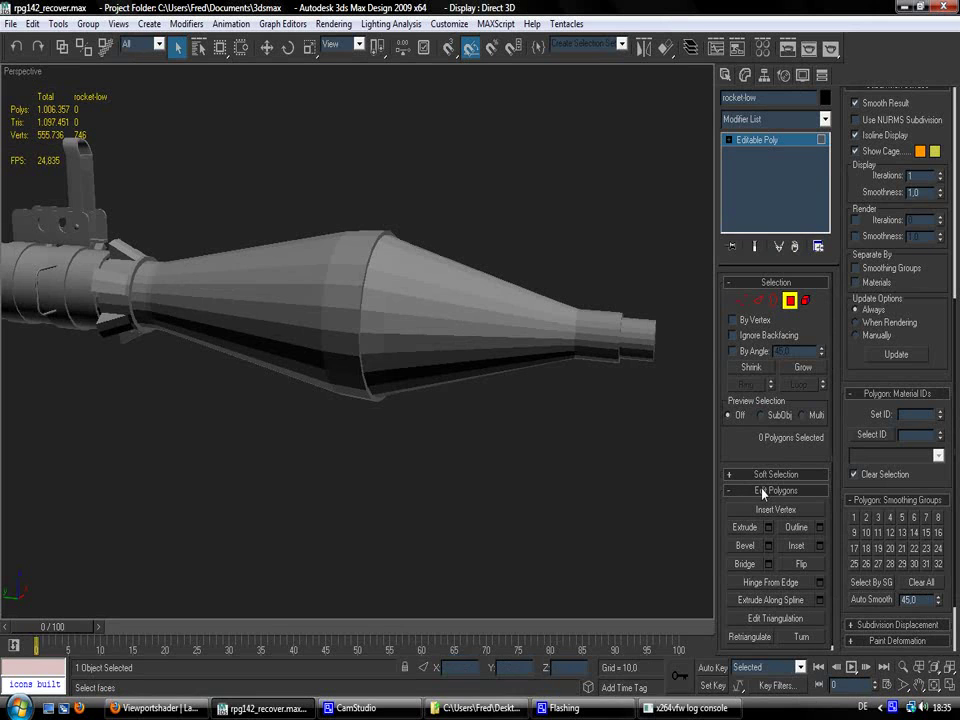
Auto-smooth all of the rocket's polygons with a 45-degree threshold and clear the polygon selection
{"action": "key", "text": "ctrl+a"}
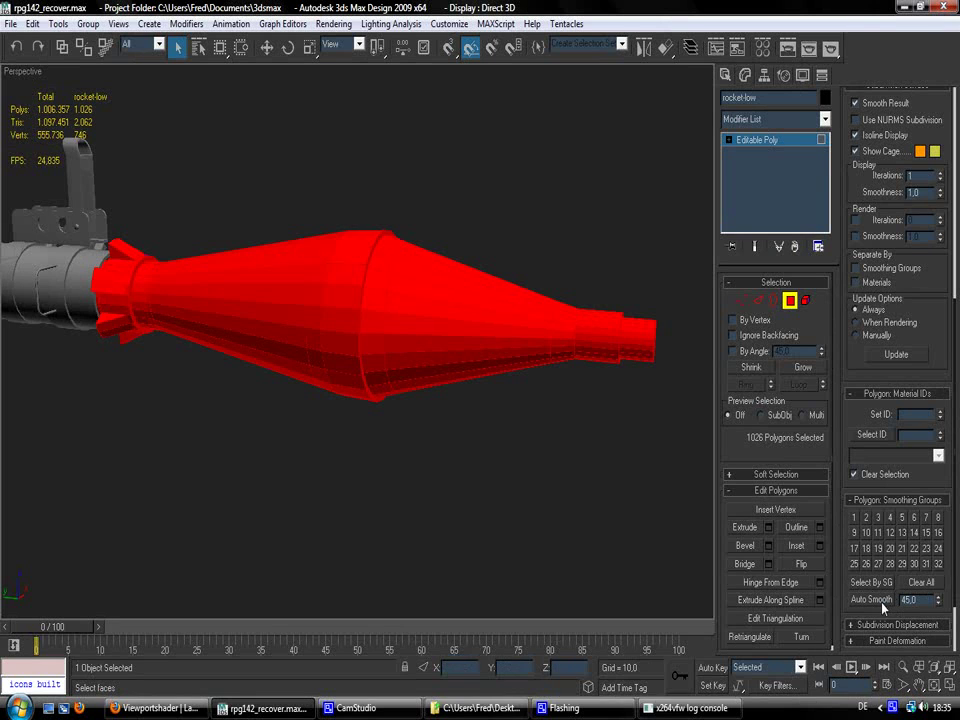
{"action": "left_click", "coordinate": [588, 482]}
{"action": "middle_click_drag", "start_coordinate": [591, 479], "coordinate": [617, 465], "text": "alt"}
{"action": "key", "text": "ctrl+a"}
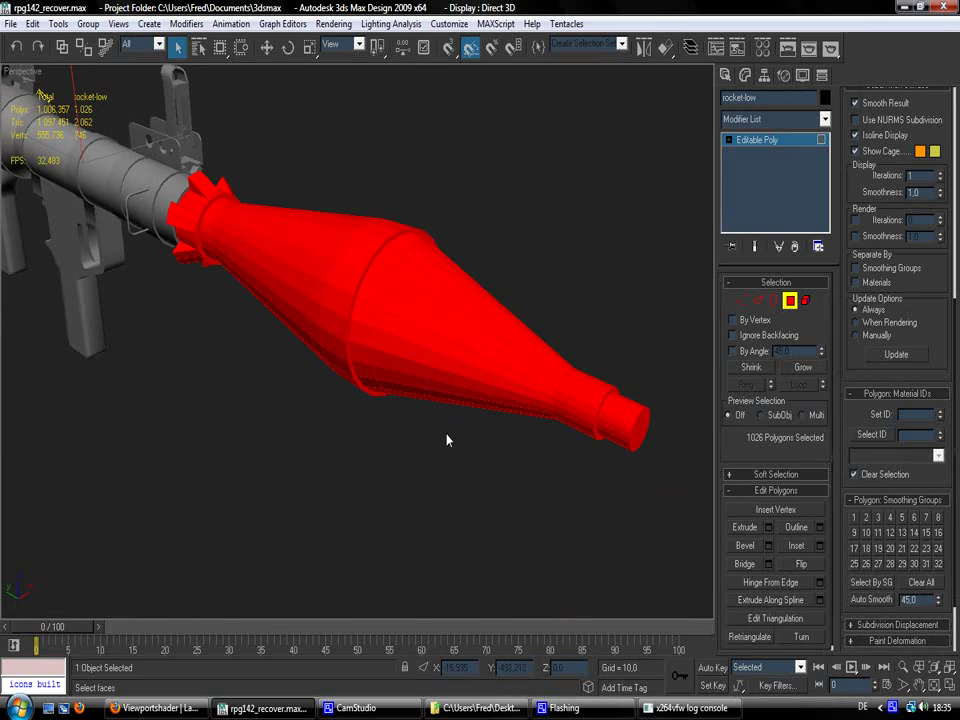
{"action": "left_click", "coordinate": [464, 459]}
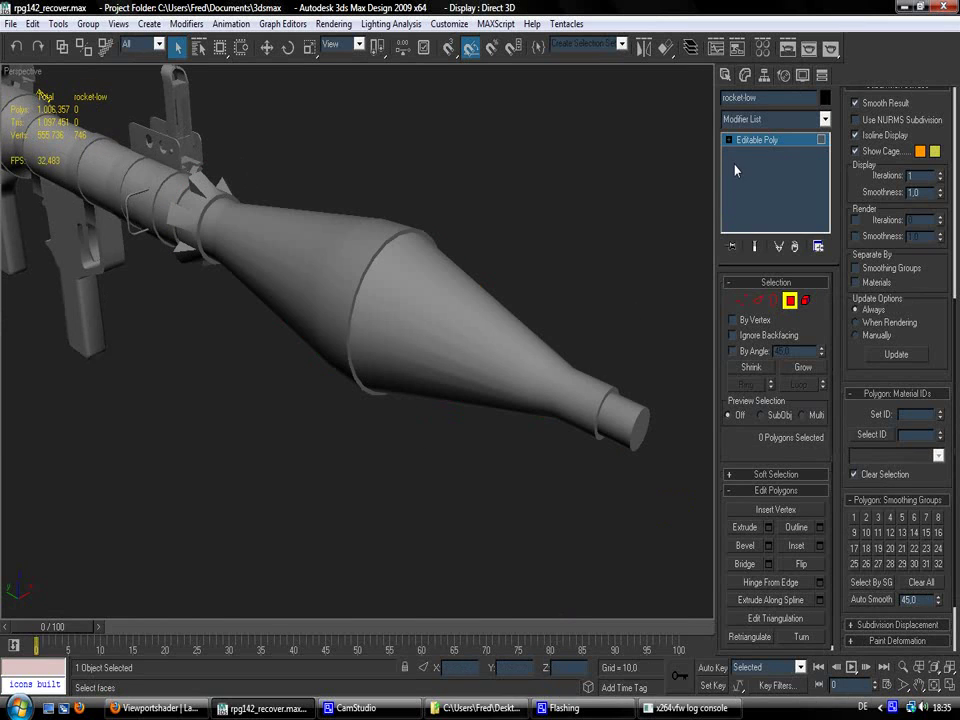
Leave polygon editing on the rocket and select all the objects of the rocket launcher
{"action": "left_click", "coordinate": [730, 140]}
{"action": "scroll", "coordinate": [423, 269], "scroll_direction": "down", "scroll_amount": 5}
{"action": "left_click", "coordinate": [423, 269]}
{"action": "middle_click_drag", "start_coordinate": [423, 269], "coordinate": [336, 313], "text": "alt"}
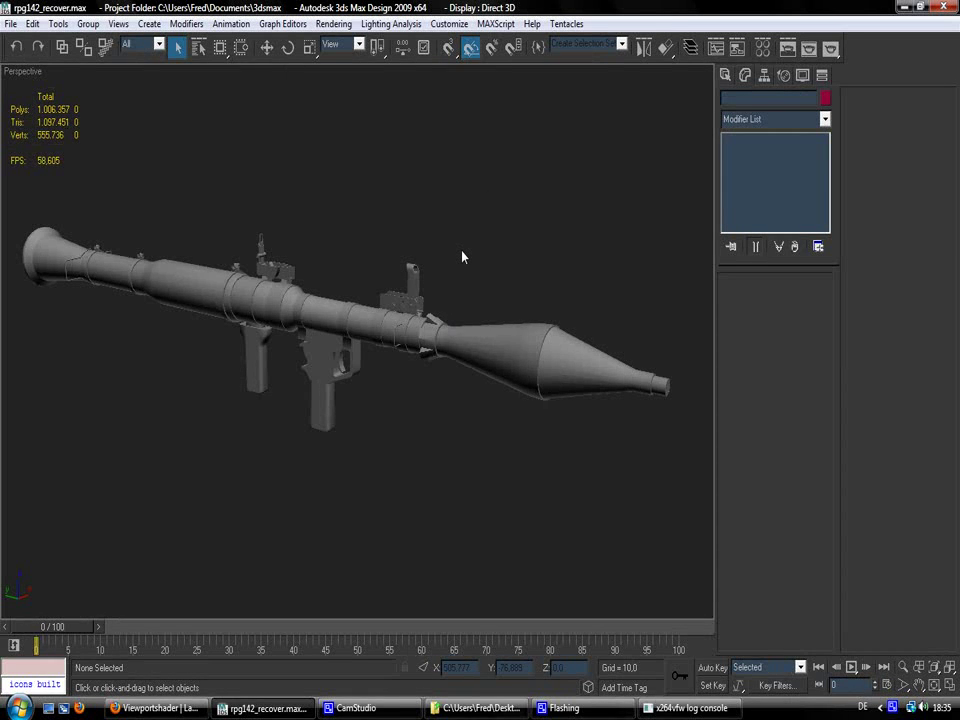
{"action": "key", "text": "ctrl+a"}
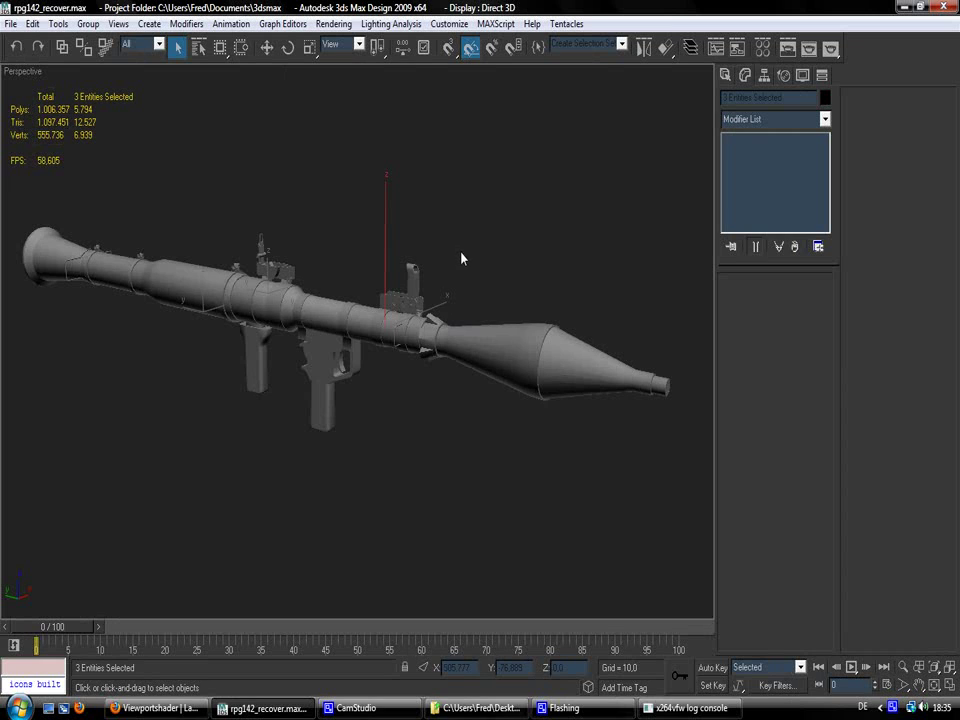
Start exporting the selected objects to the Desktop with the gw::OBJ-Exporter format under the file name rlauncher
{"action": "left_click", "coordinate": [10, 23]}
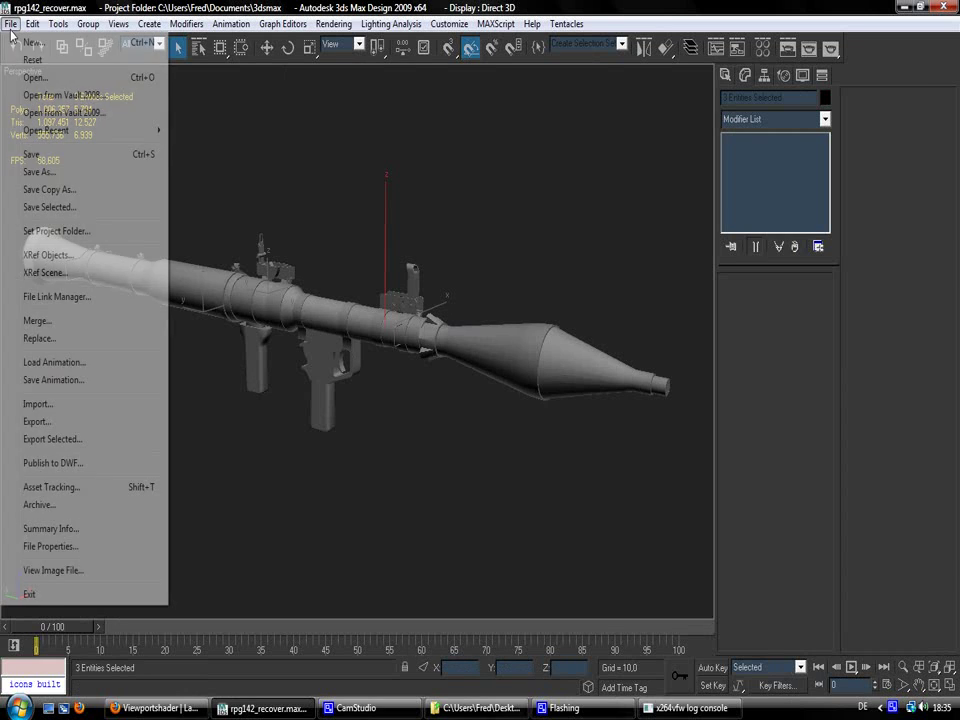
{"action": "left_click", "coordinate": [35, 439]}
{"action": "left_click", "coordinate": [212, 400]}
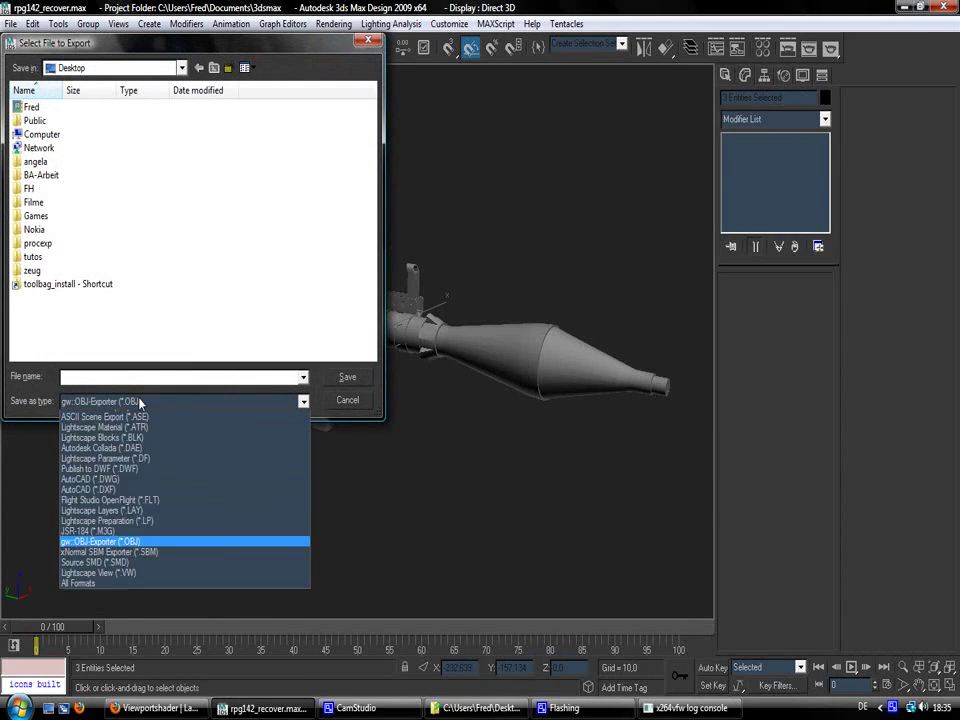
{"action": "left_click", "coordinate": [153, 574]}
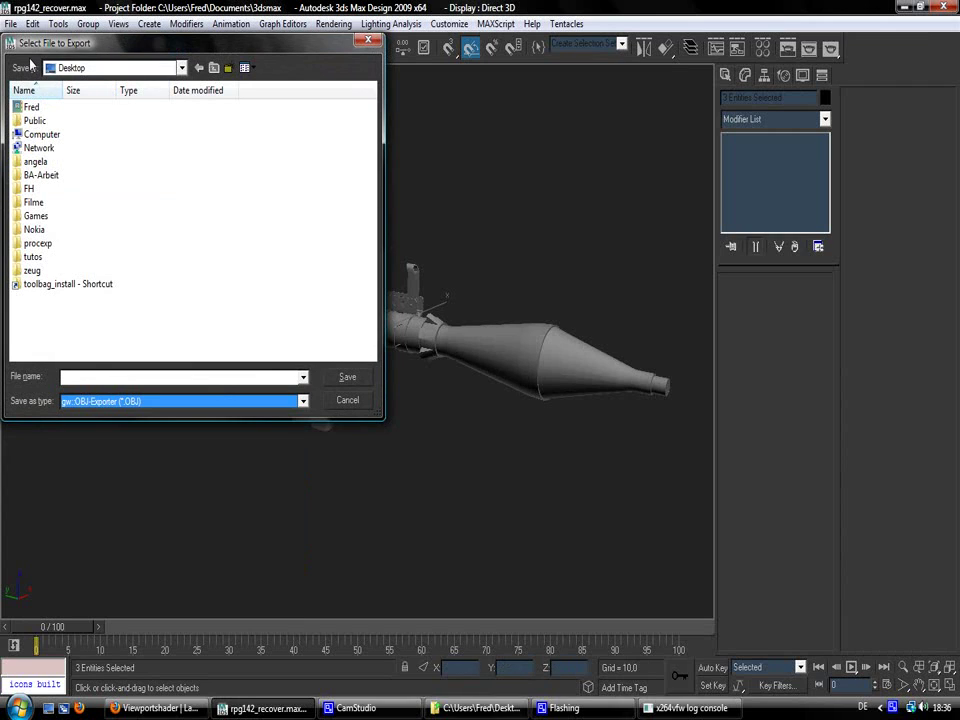
{"action": "left_click", "coordinate": [116, 380]}
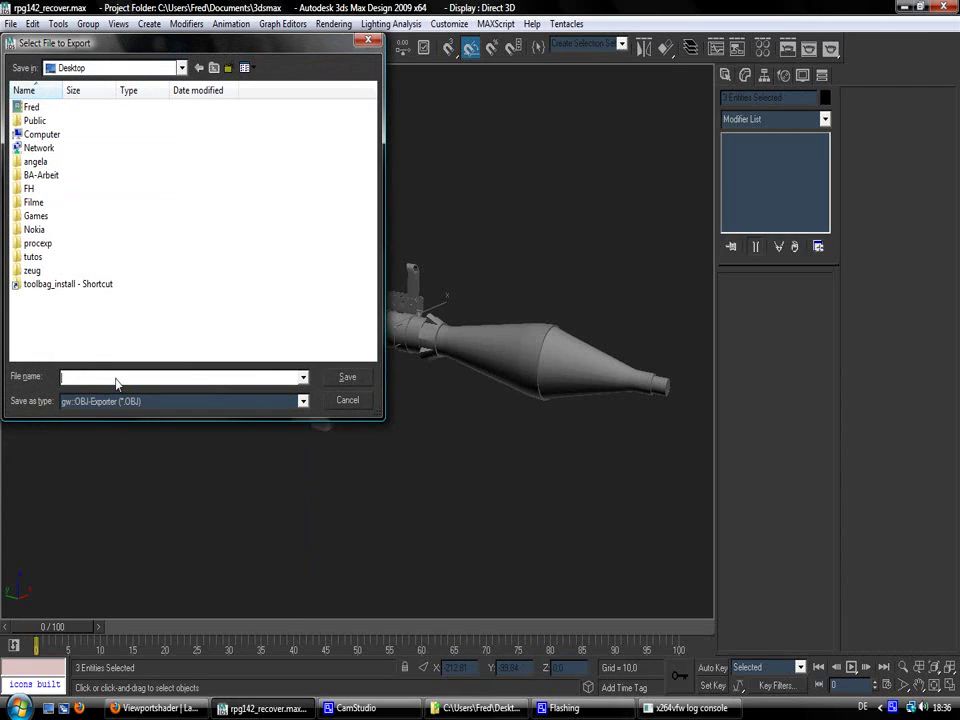
{"action": "type", "text": "r"}
{"action": "type", "text": "launcher"}
{"action": "left_click", "coordinate": [350, 379]}
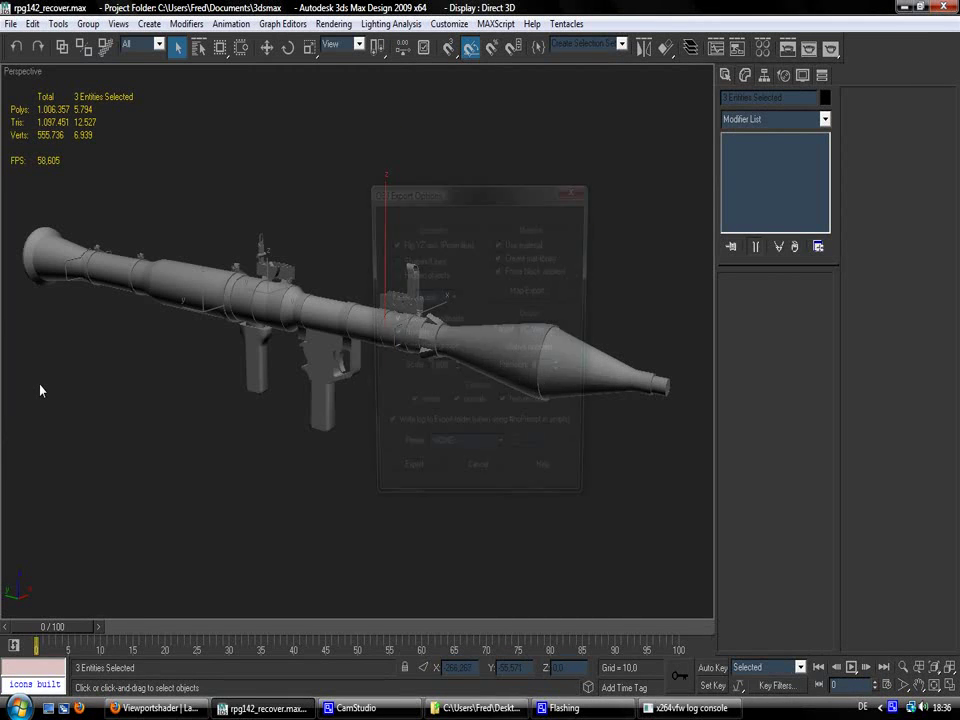
{"action": "left_click_drag", "start_coordinate": [485, 195], "coordinate": [398, 194]}
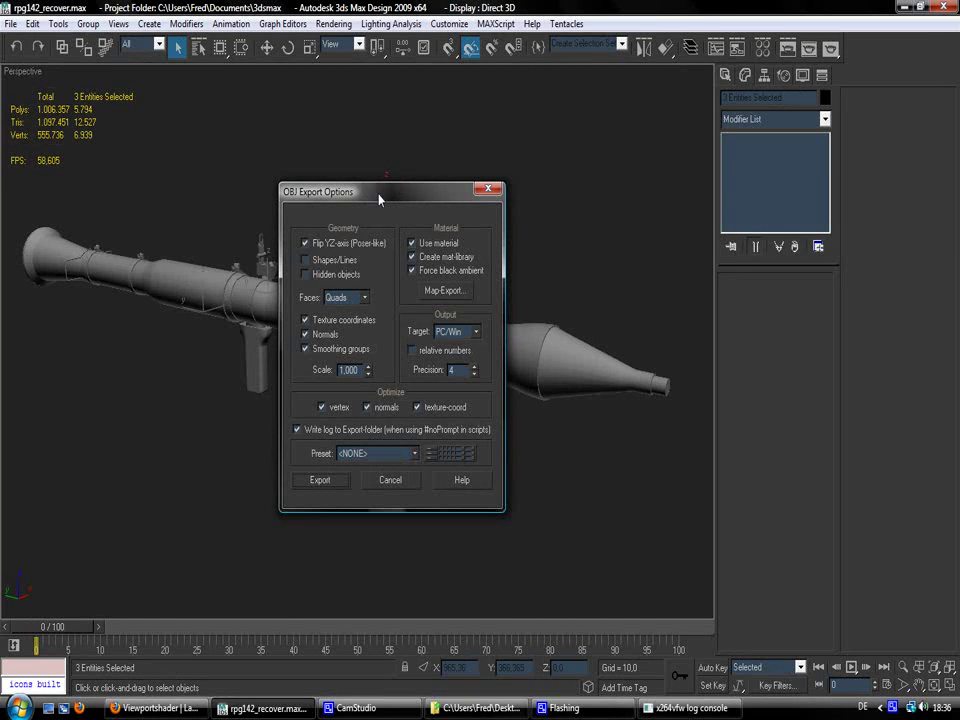
Switch to Firefox and search Google in a new tab for "obj exporter guruware"
{"action": "left_click", "coordinate": [155, 708]}
{"action": "left_click", "coordinate": [343, 95]}
{"action": "left_click", "coordinate": [95, 71]}
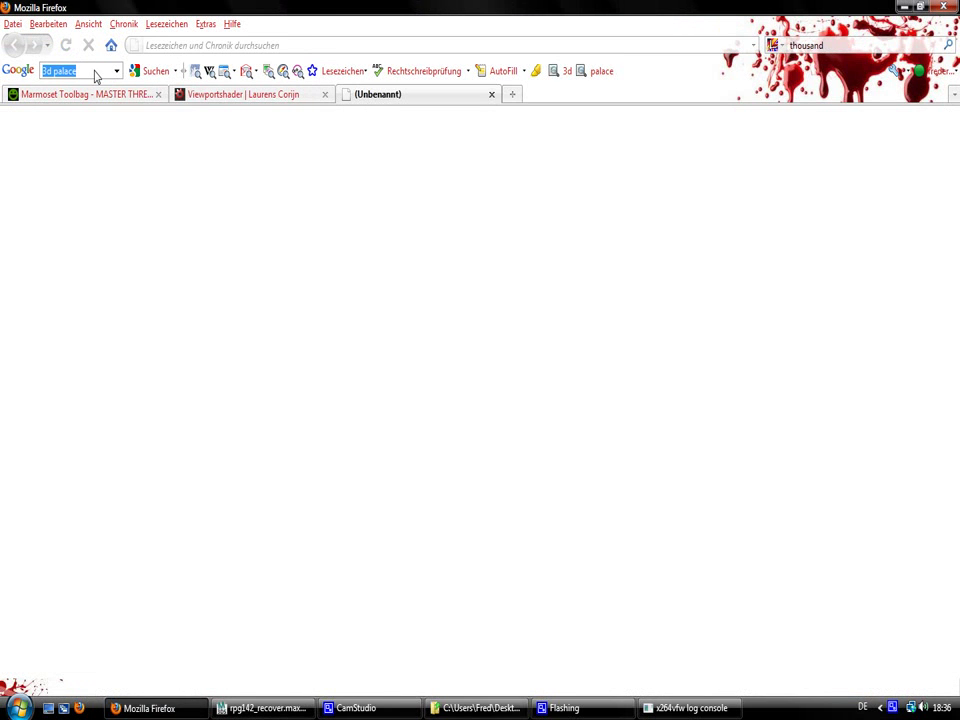
{"action": "type", "text": "obj"}
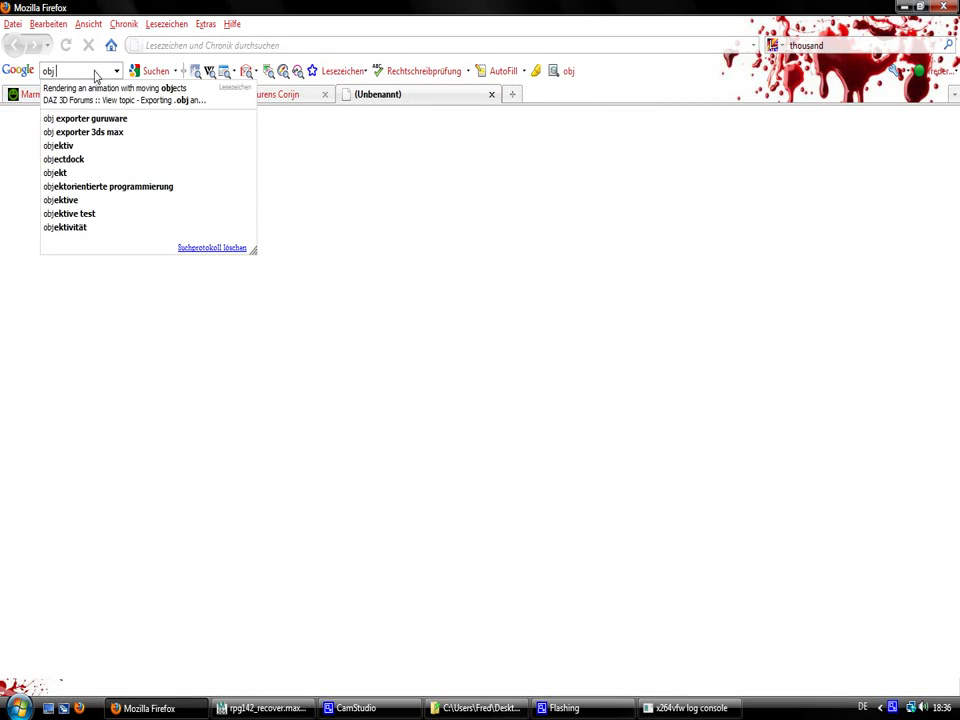
{"action": "type", "text": " expo"}
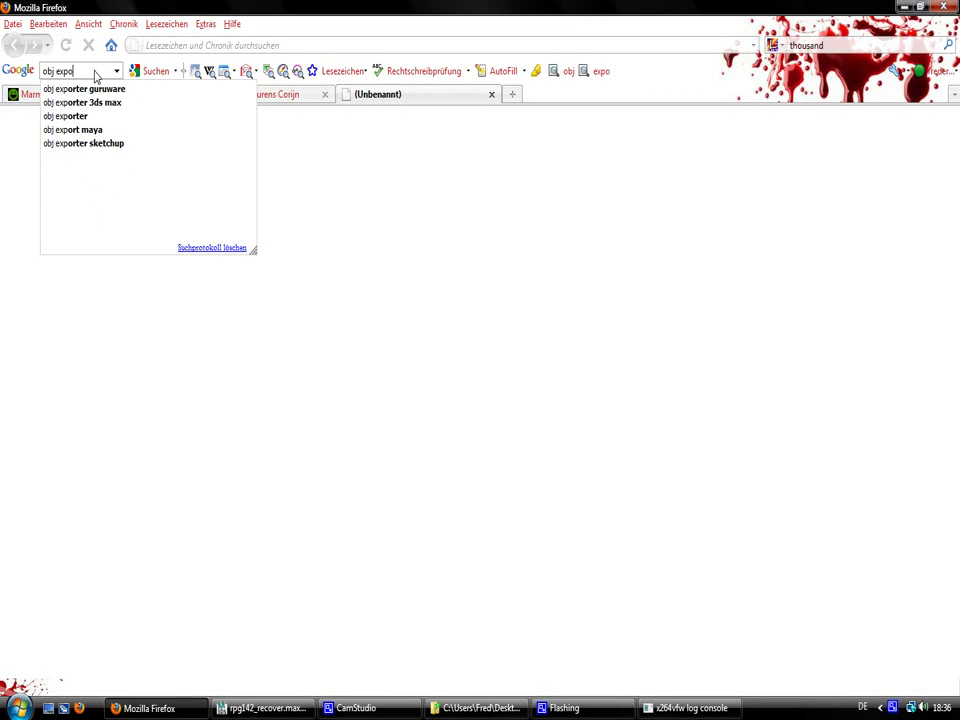
{"action": "type", "text": "rter g"}
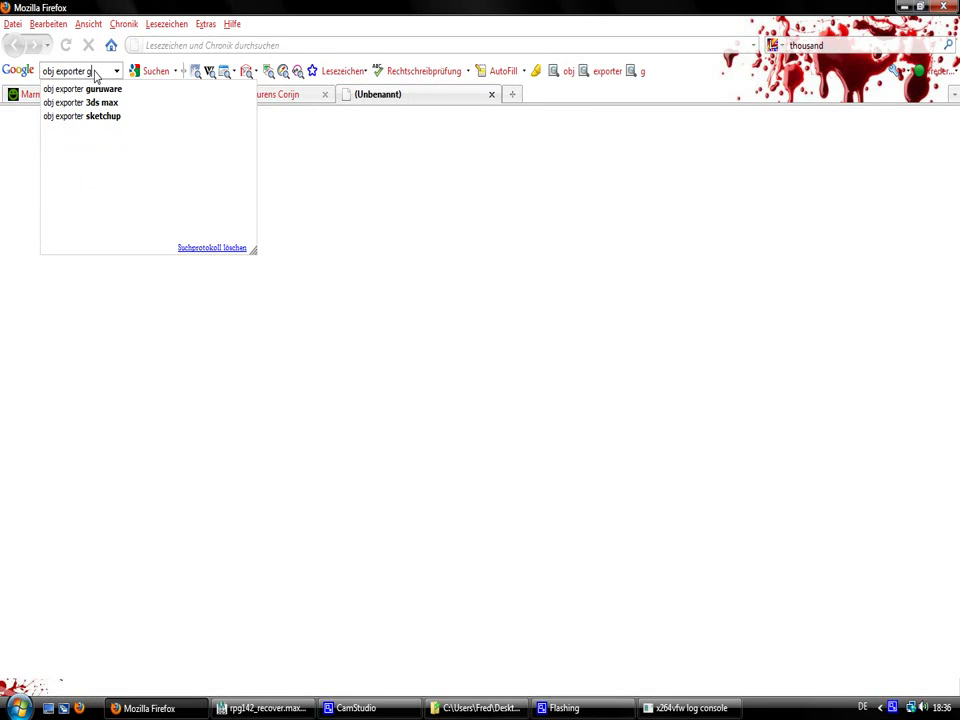
{"action": "type", "text": "uruware"}
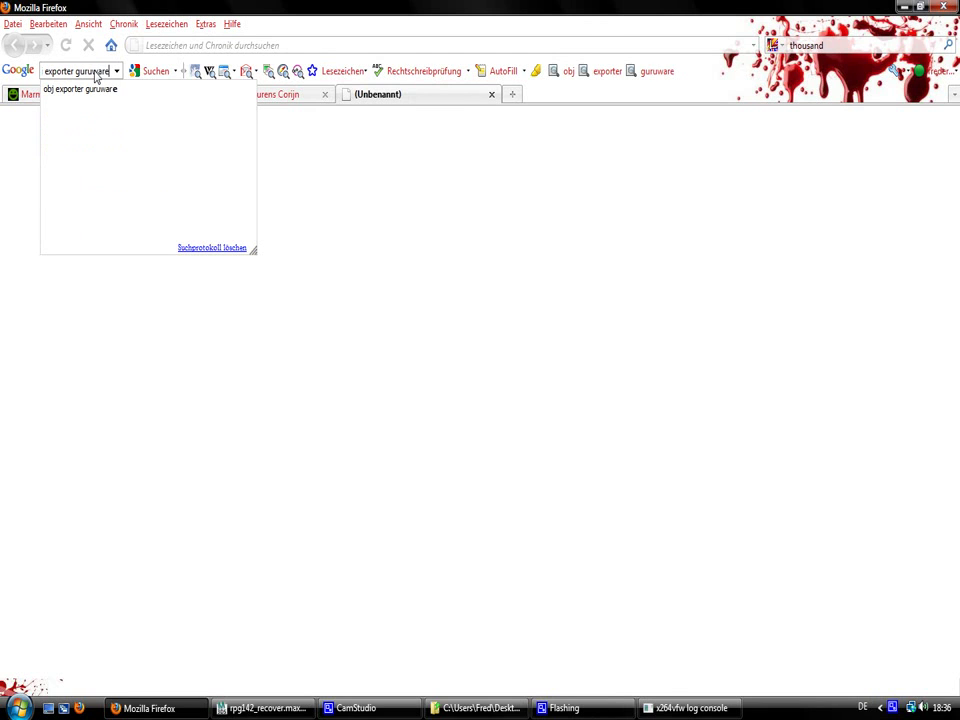
{"action": "key", "text": "Return"}
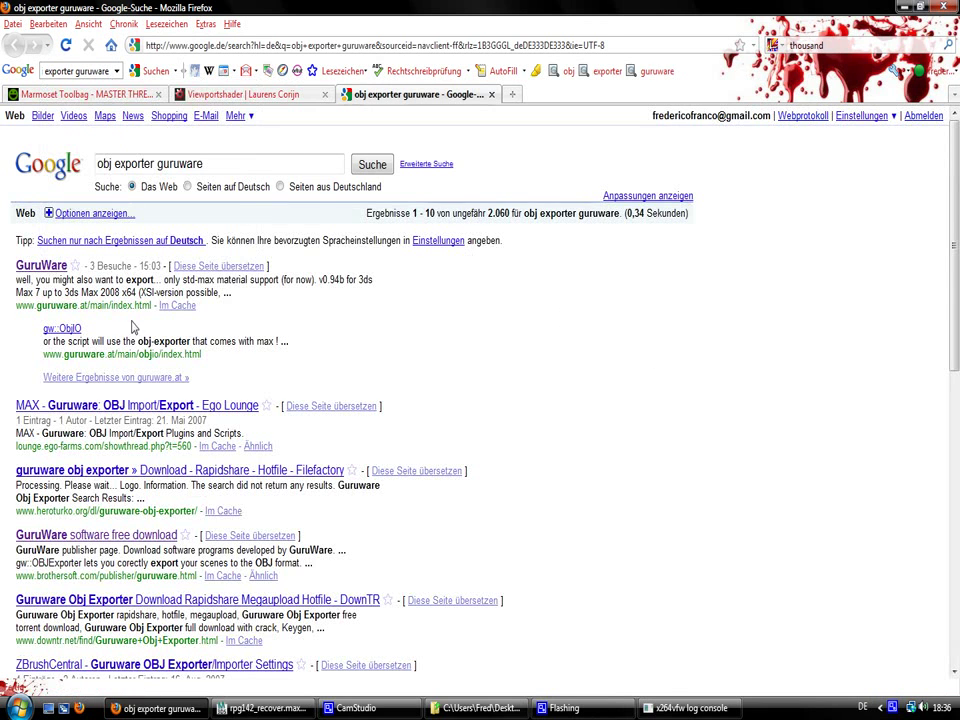
Open the GuruWare site and look through its gw::ObjIO page describing the OBJ plugin
{"action": "left_click", "coordinate": [41, 265]}
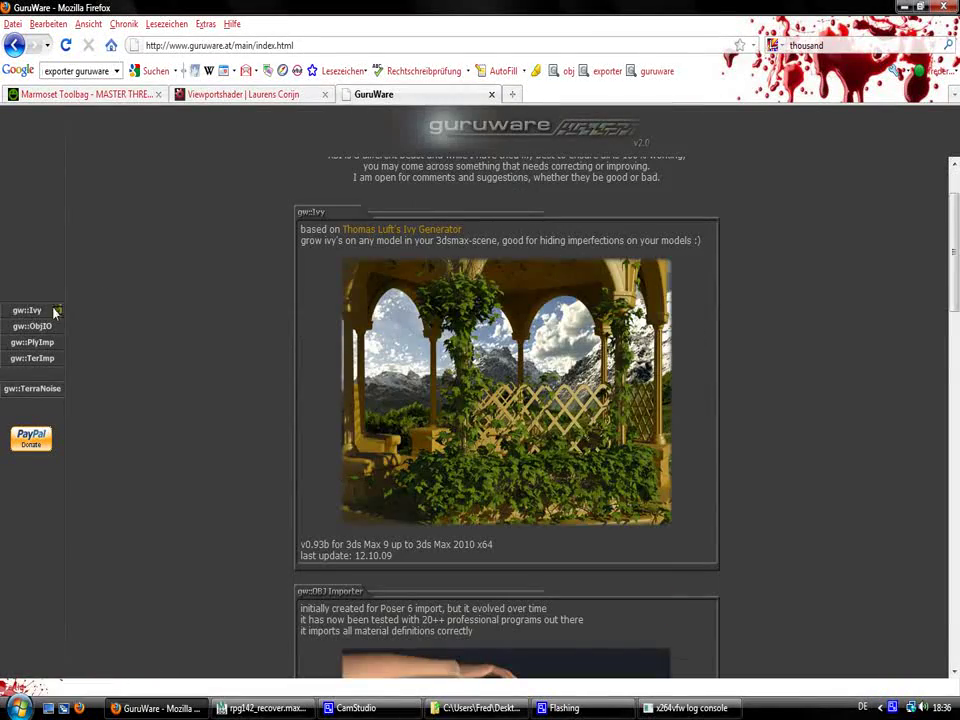
{"action": "left_click", "coordinate": [58, 326]}
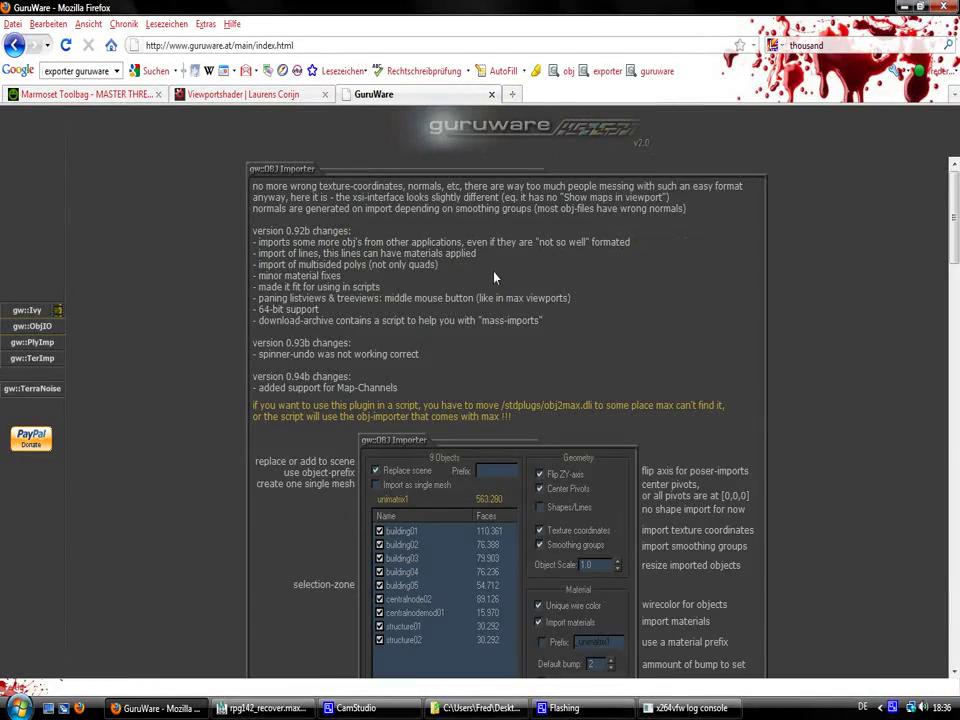
{"action": "scroll", "coordinate": [450, 420], "scroll_direction": "down", "scroll_amount": 5}
{"action": "scroll", "coordinate": [490, 394], "scroll_direction": "up", "scroll_amount": 4}
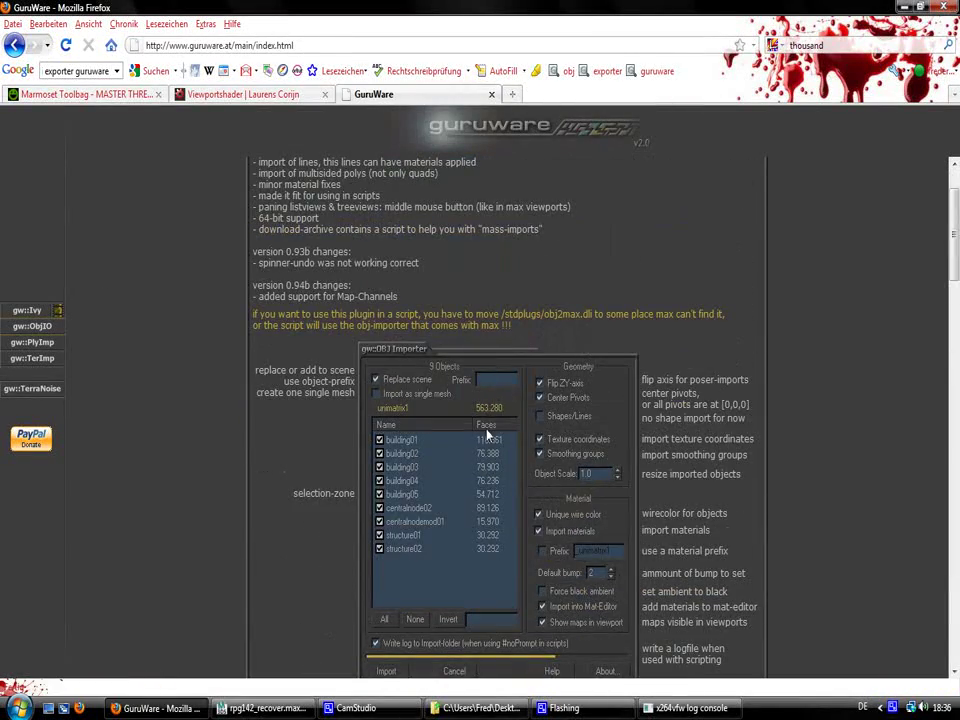
{"action": "scroll", "coordinate": [455, 411], "scroll_direction": "down", "scroll_amount": 5}
{"action": "scroll", "coordinate": [455, 408], "scroll_direction": "up", "scroll_amount": 5}
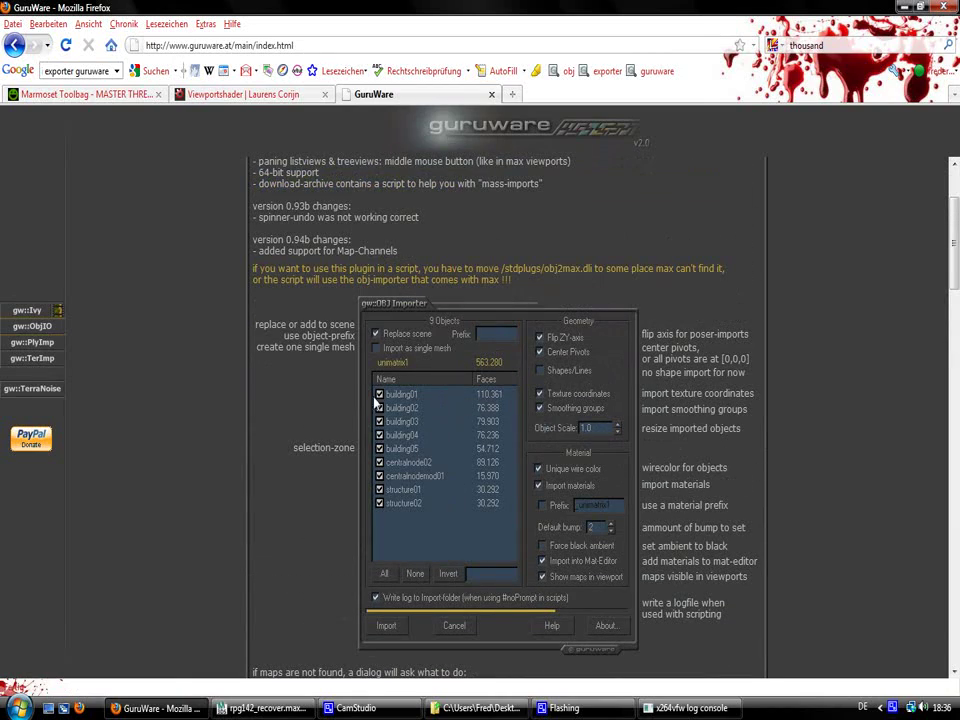
{"action": "scroll", "coordinate": [455, 410], "scroll_direction": "down", "scroll_amount": 8}
{"action": "scroll", "coordinate": [455, 410], "scroll_direction": "up", "scroll_amount": 10}
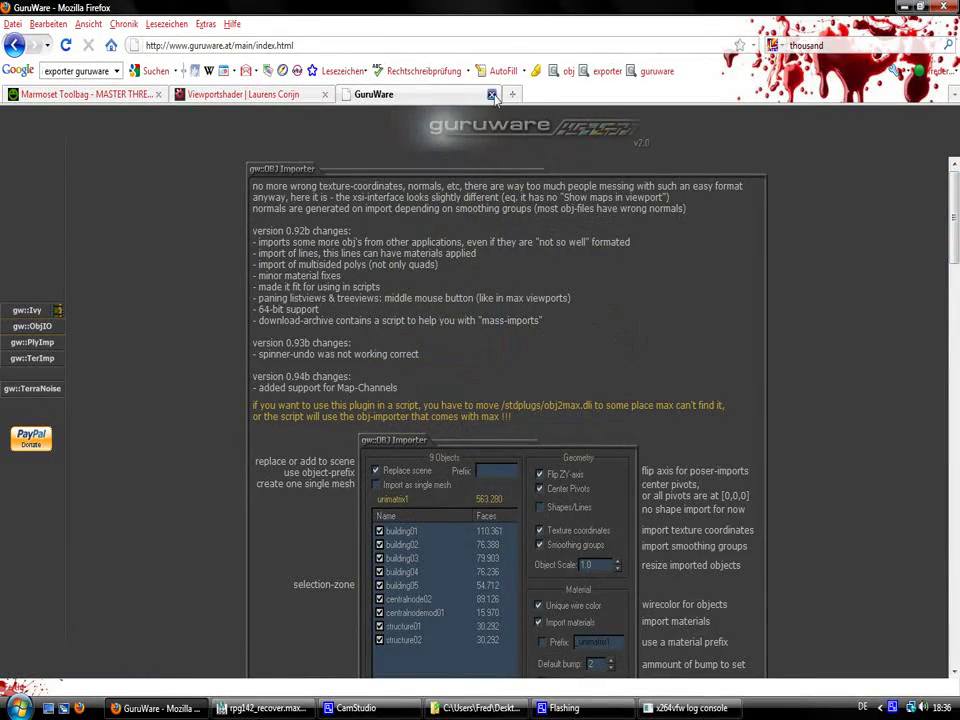
Close the GuruWare page, switch back to 3ds Max and complete the OBJ export of the launcher with the current export options
{"action": "left_click", "coordinate": [492, 95]}
{"action": "key", "text": "alt+Tab"}
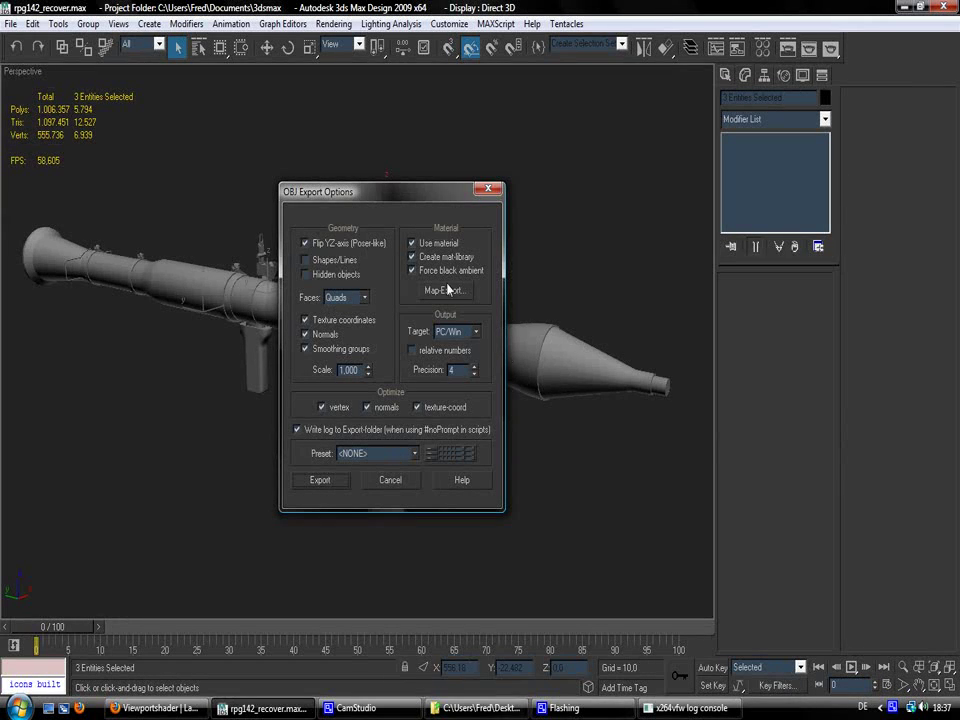
{"action": "left_click", "coordinate": [322, 484]}
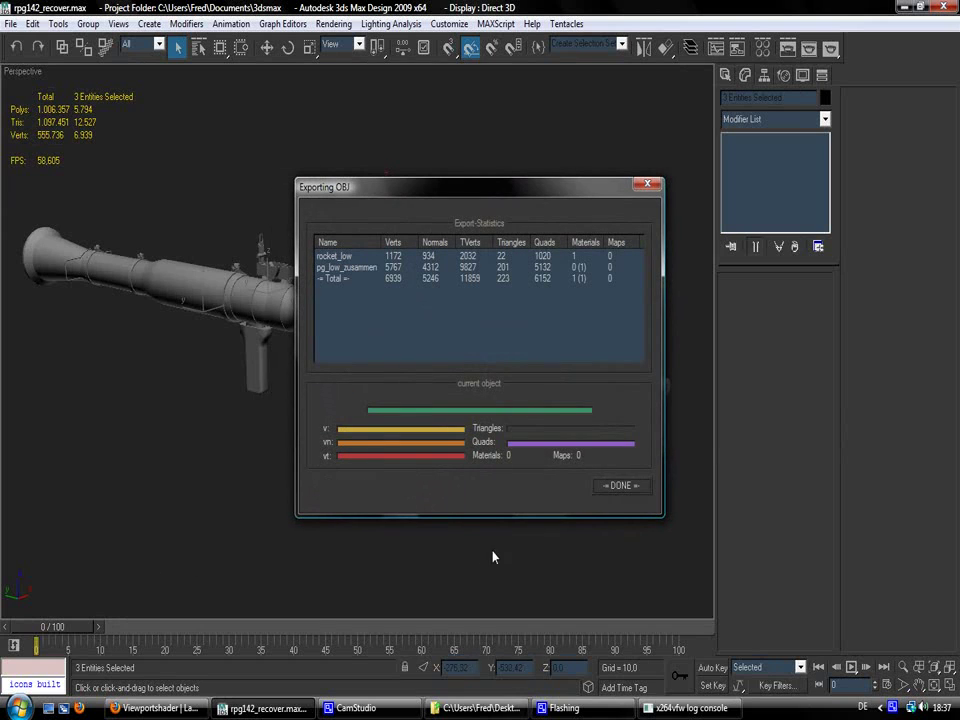
{"action": "left_click", "coordinate": [622, 486]}
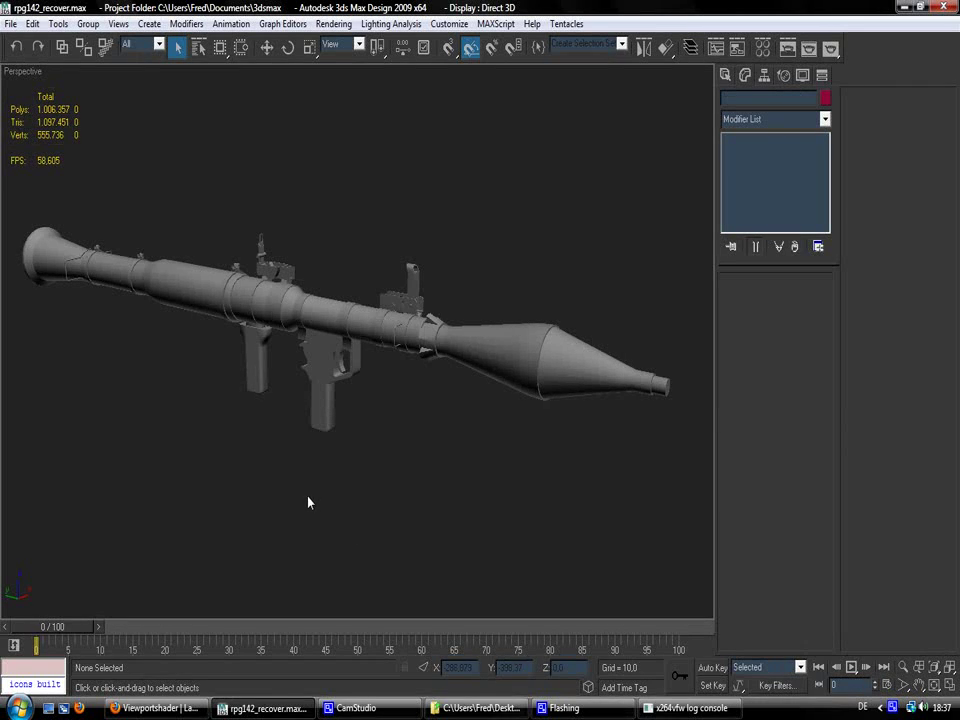
Show the desktop and cut the files rpg launcher.obj and rpg launcher.mtl
{"action": "left_click", "coordinate": [345, 709]}
{"action": "left_click", "coordinate": [345, 709]}
{"action": "left_click", "coordinate": [345, 709]}
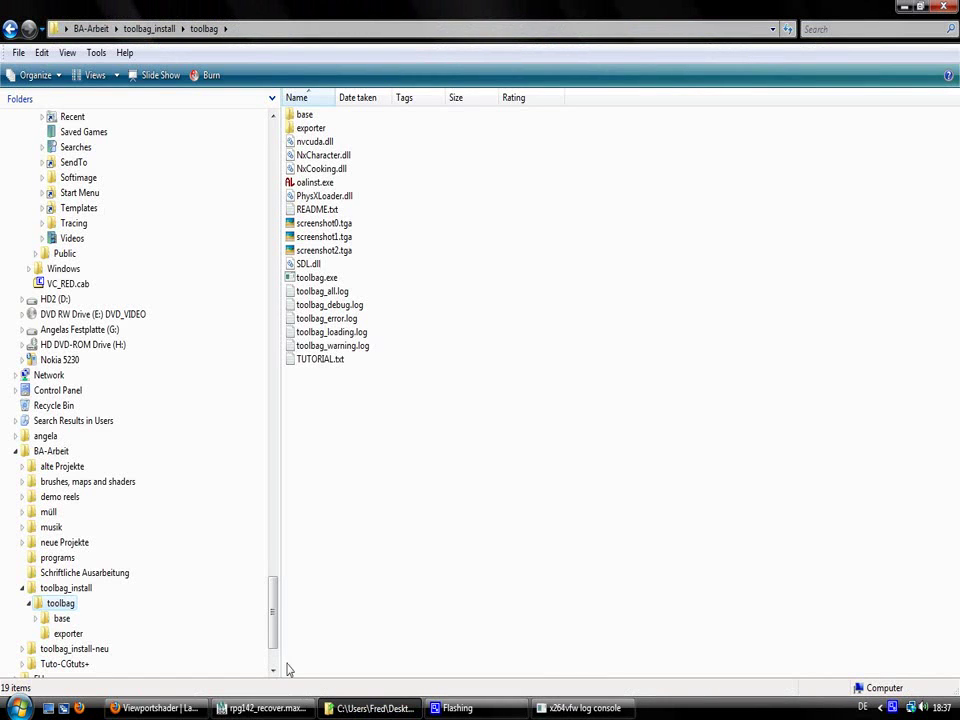
{"action": "left_click", "coordinate": [345, 709]}
{"action": "left_click", "coordinate": [119, 509]}
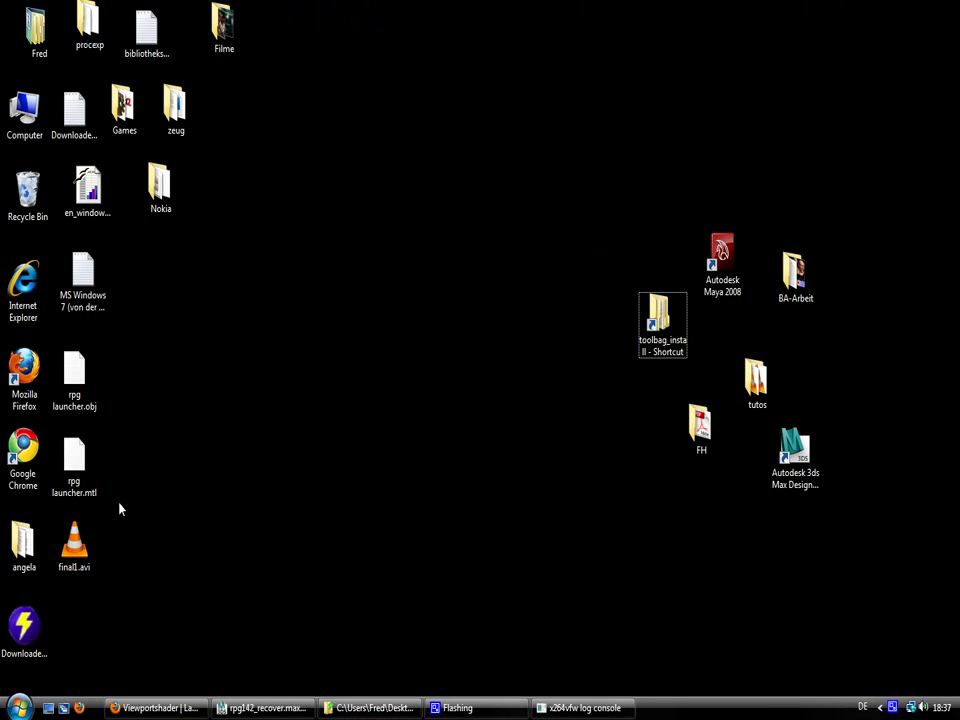
{"action": "left_click", "coordinate": [96, 495]}
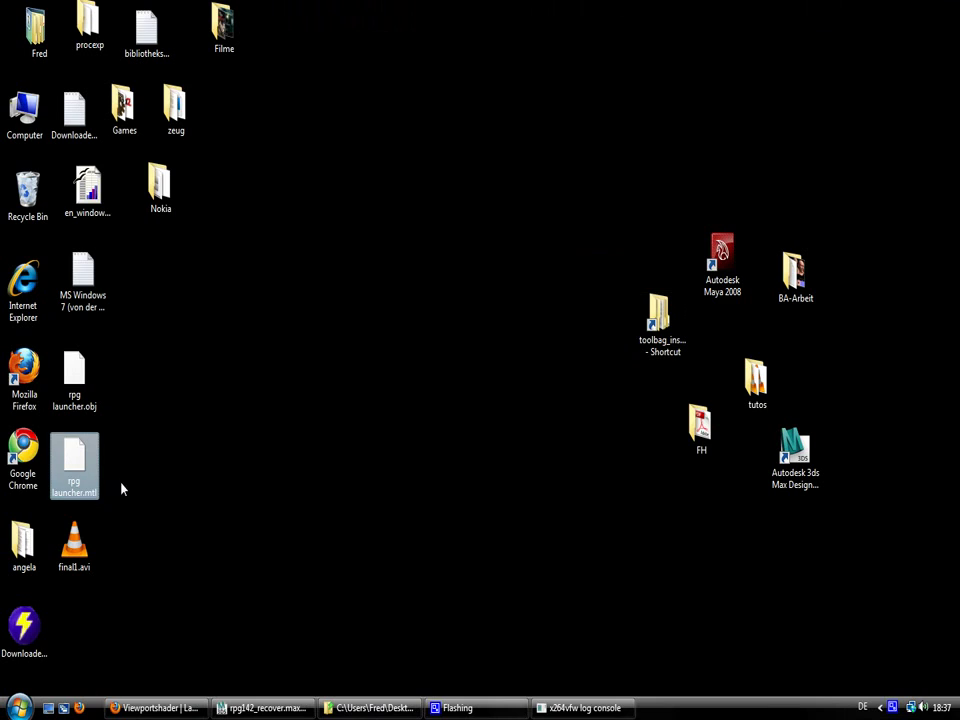
{"action": "left_click", "coordinate": [86, 396], "text": "ctrl"}
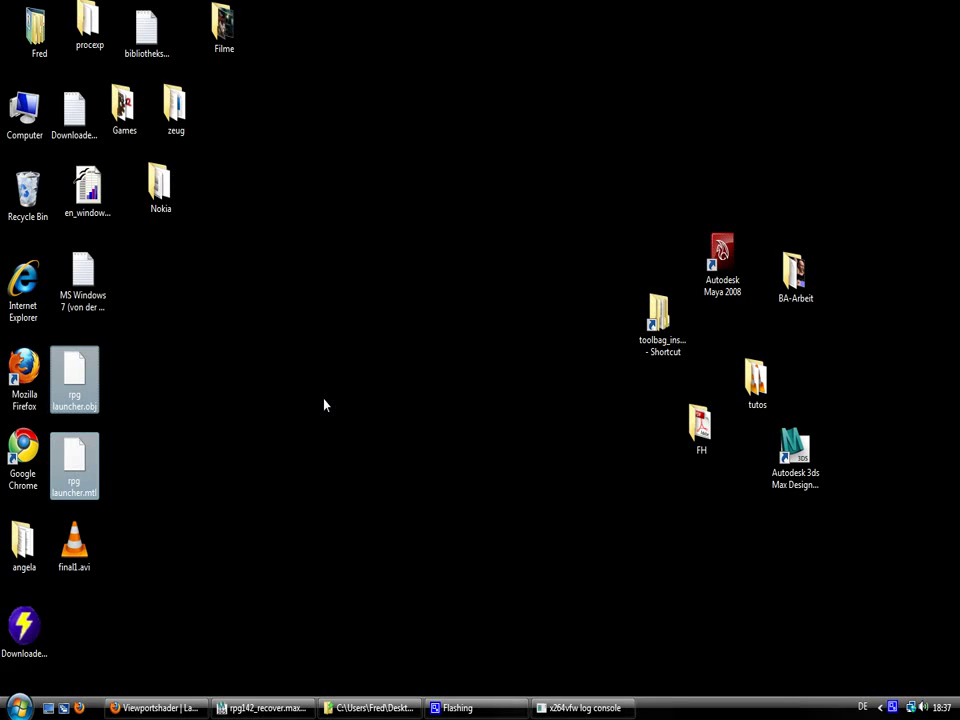
{"action": "key", "text": "ctrl+x"}
{"action": "left_click", "coordinate": [252, 543]}
Switch to the file browser and select the toolbag folder inside toolbag_install
{"action": "left_click", "coordinate": [370, 708]}
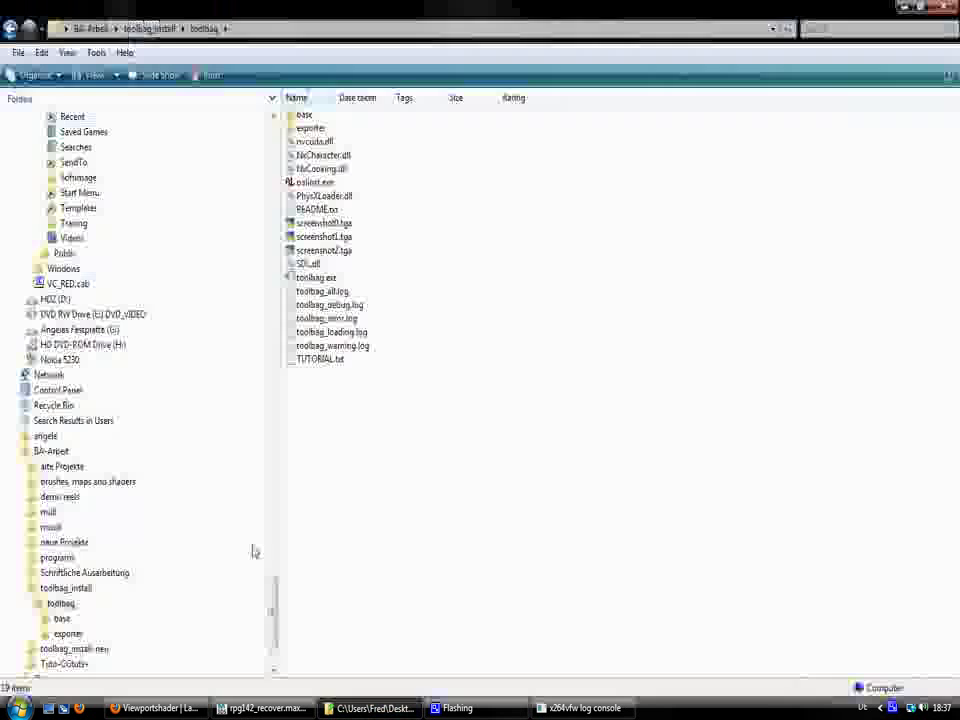
{"action": "scroll", "coordinate": [276, 615], "scroll_direction": "down", "scroll_amount": 3}
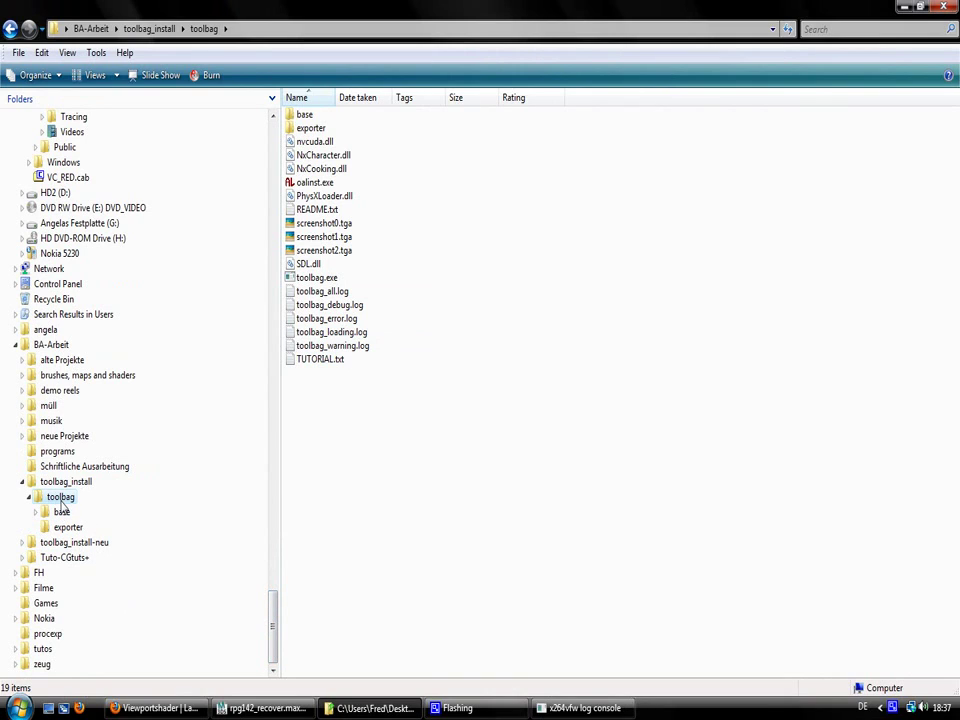
{"action": "left_click", "coordinate": [62, 497]}
{"action": "left_click_drag", "start_coordinate": [596, 563], "coordinate": [459, 499]}
Look up the toolbag_install.exe download link in the Marmoset Toolbag thread in Firefox and return to the toolbag folder's contents
{"action": "left_click", "coordinate": [158, 708]}
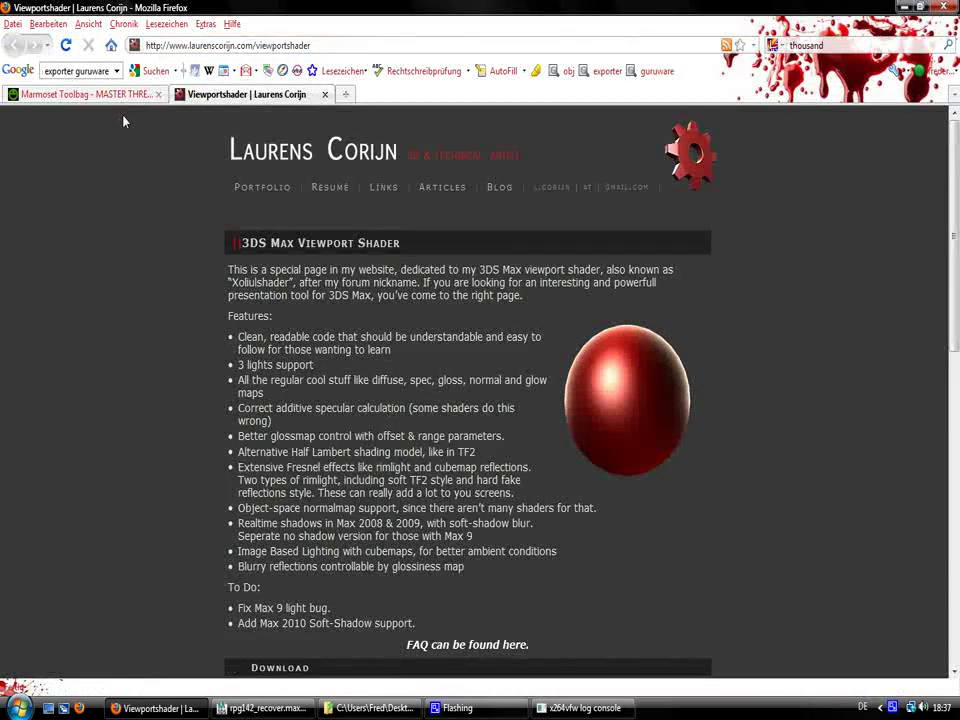
{"action": "left_click", "coordinate": [80, 94]}
{"action": "scroll", "coordinate": [380, 420], "scroll_direction": "down", "scroll_amount": 10}
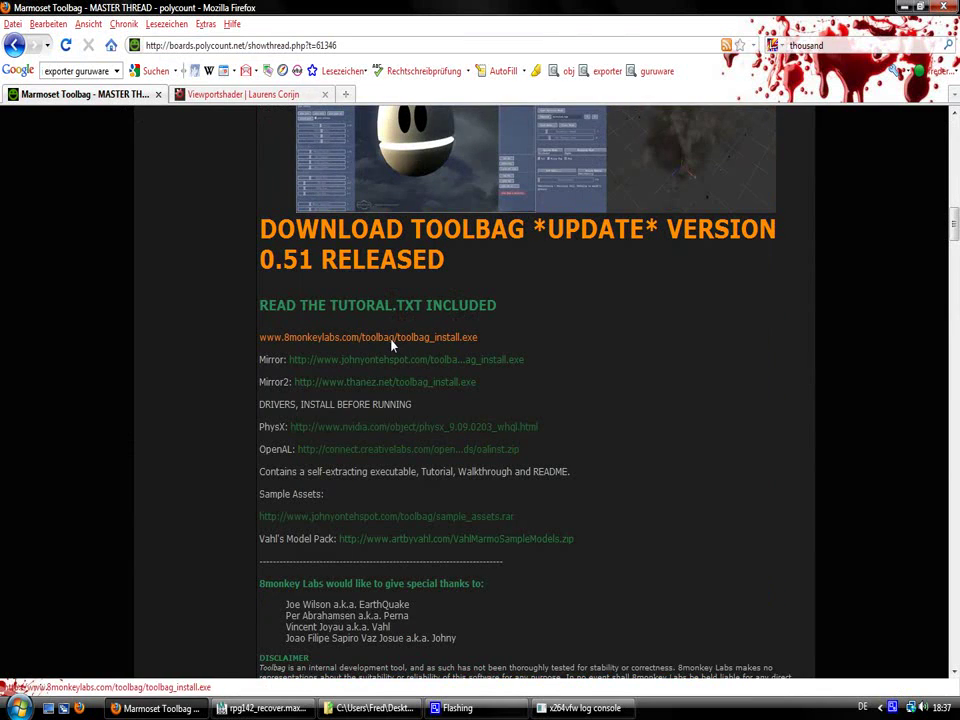
{"action": "key", "text": "alt+Tab"}
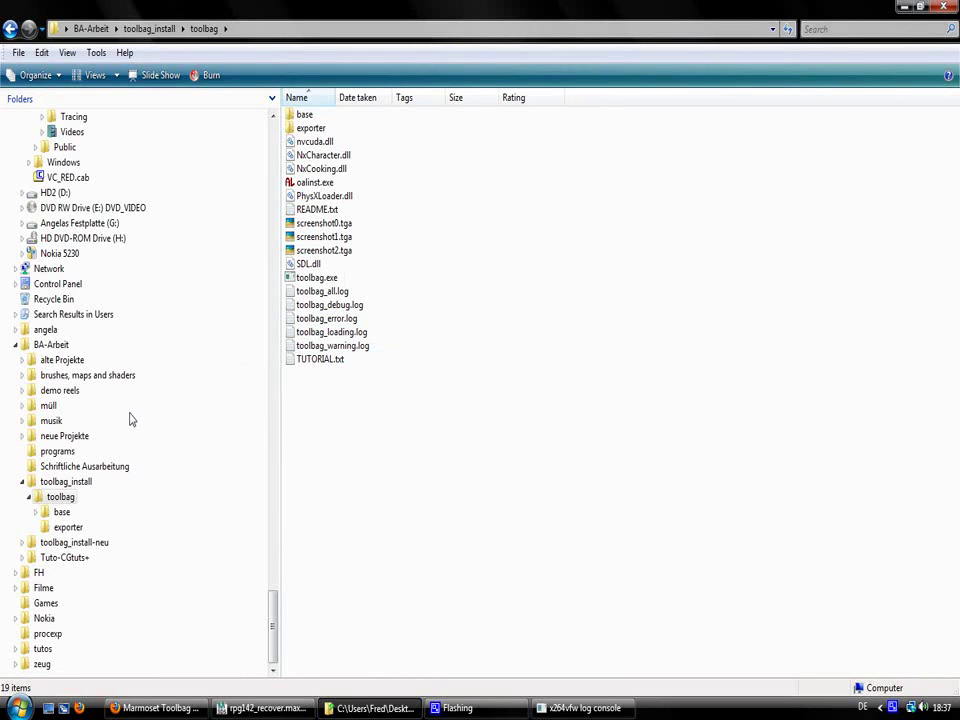
{"action": "mouse_move", "coordinate": [320, 188]}
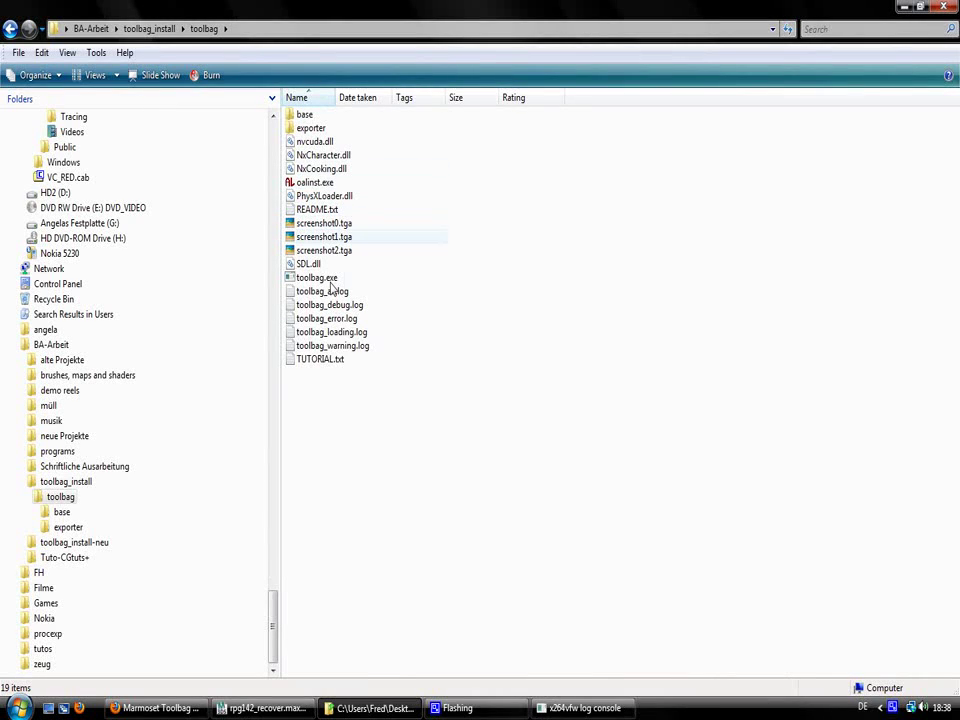
Open the MODELS folder within the toolbag's base folder
{"action": "double_click", "coordinate": [304, 116]}
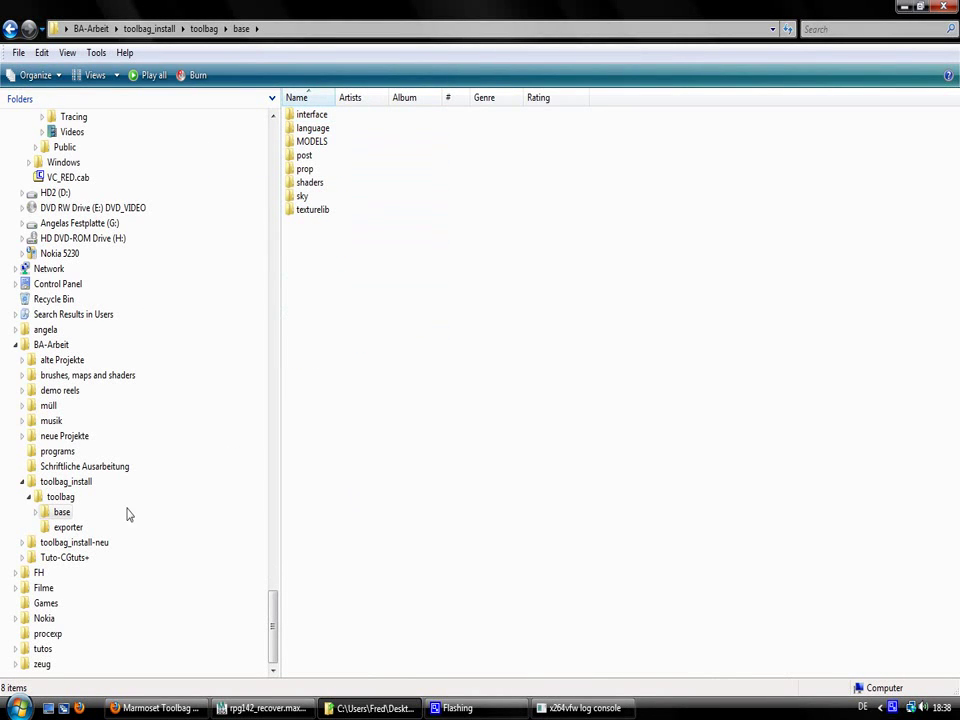
{"action": "double_click", "coordinate": [318, 142]}
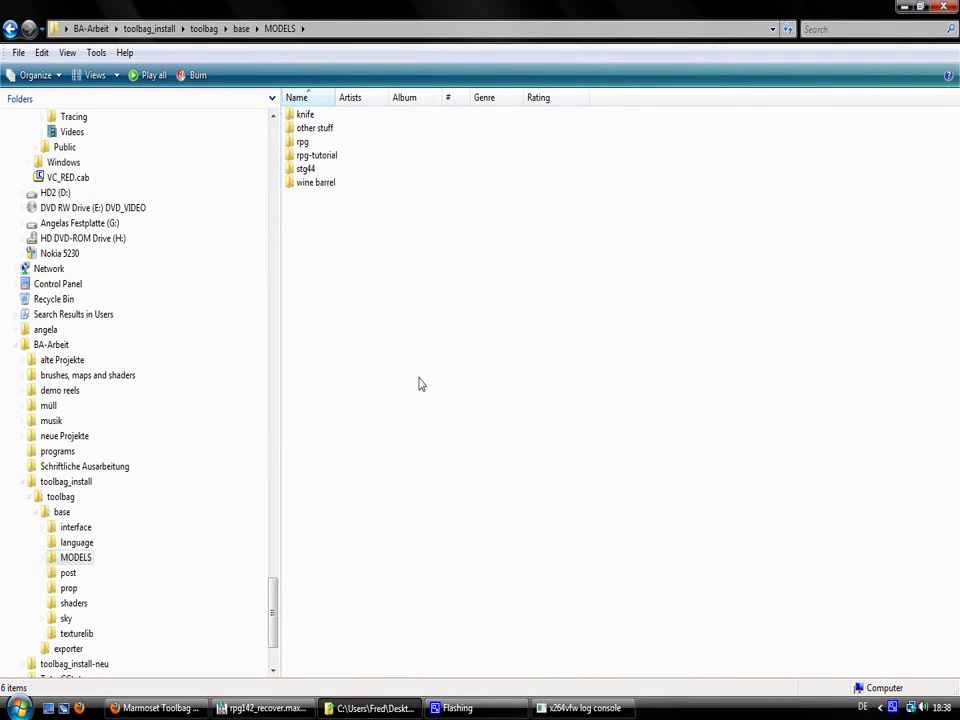
{"action": "right_click", "coordinate": [423, 377]}
{"action": "left_click", "coordinate": [324, 198]}
{"action": "scroll", "coordinate": [190, 600], "scroll_direction": "down", "scroll_amount": 3}
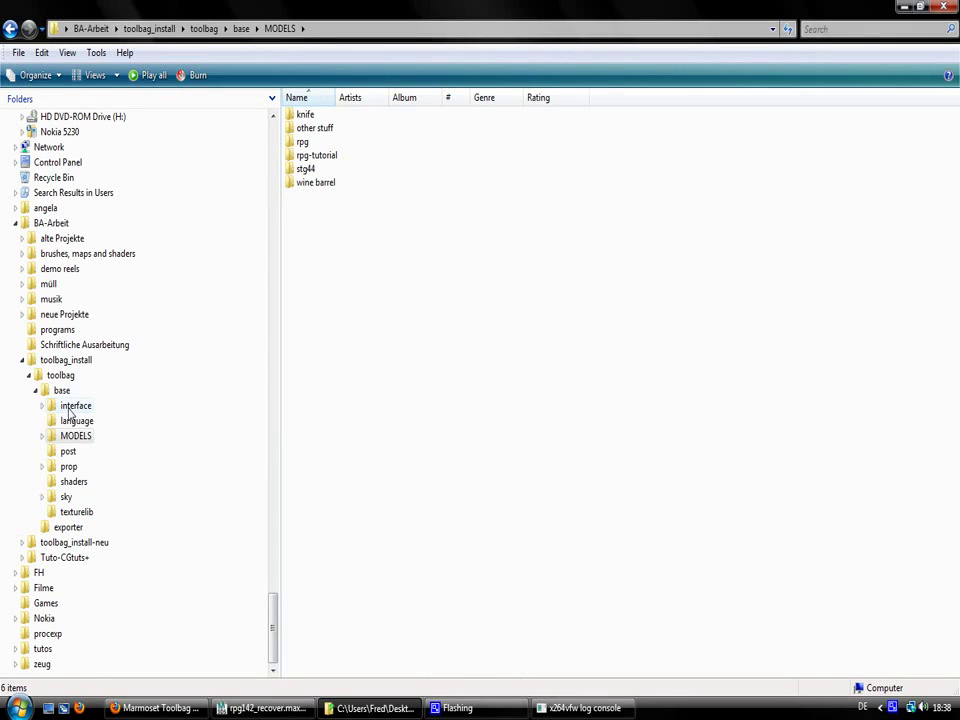
Create a folder named rpg-tutorial2 in MODELS, open it and paste the cut rpg launcher files
{"action": "right_click", "coordinate": [354, 395]}
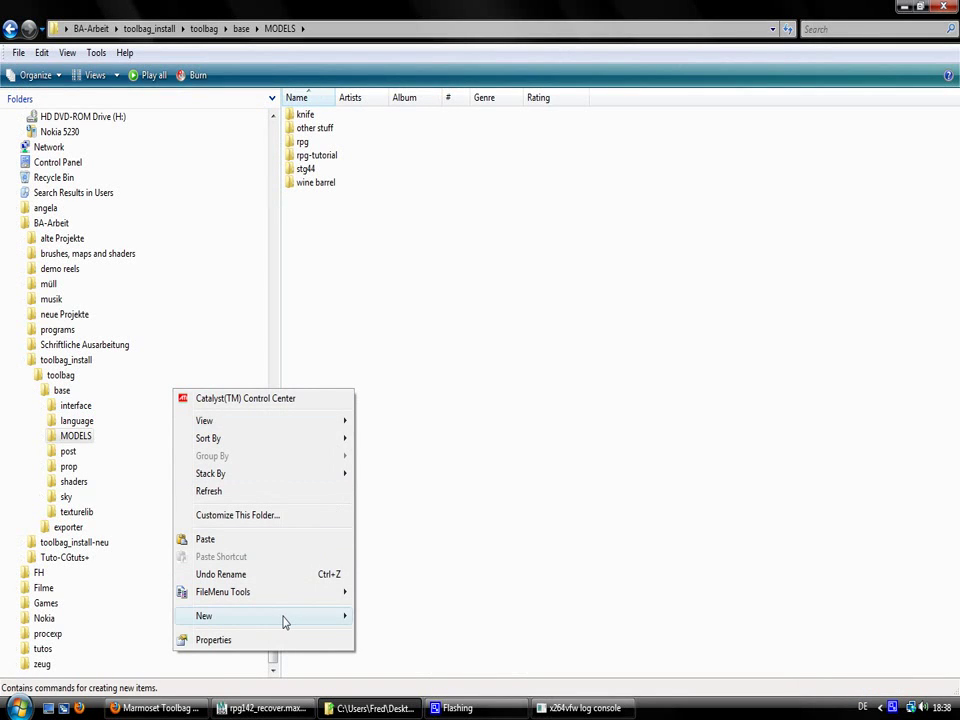
{"action": "mouse_move", "coordinate": [283, 618]}
{"action": "left_click", "coordinate": [55, 293]}
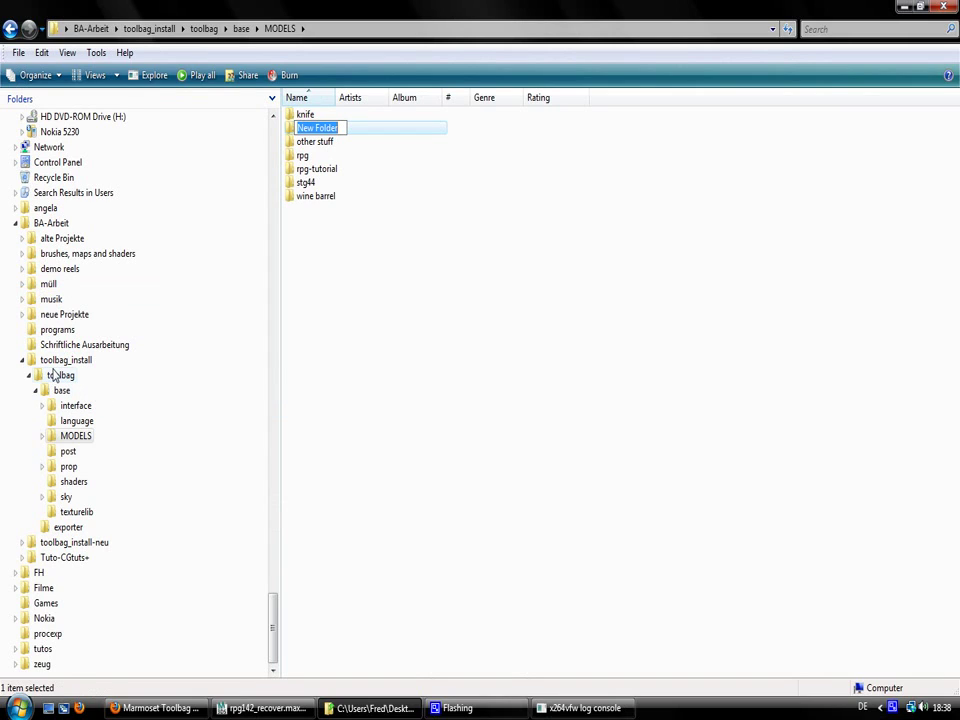
{"action": "type", "text": "rpg-t"}
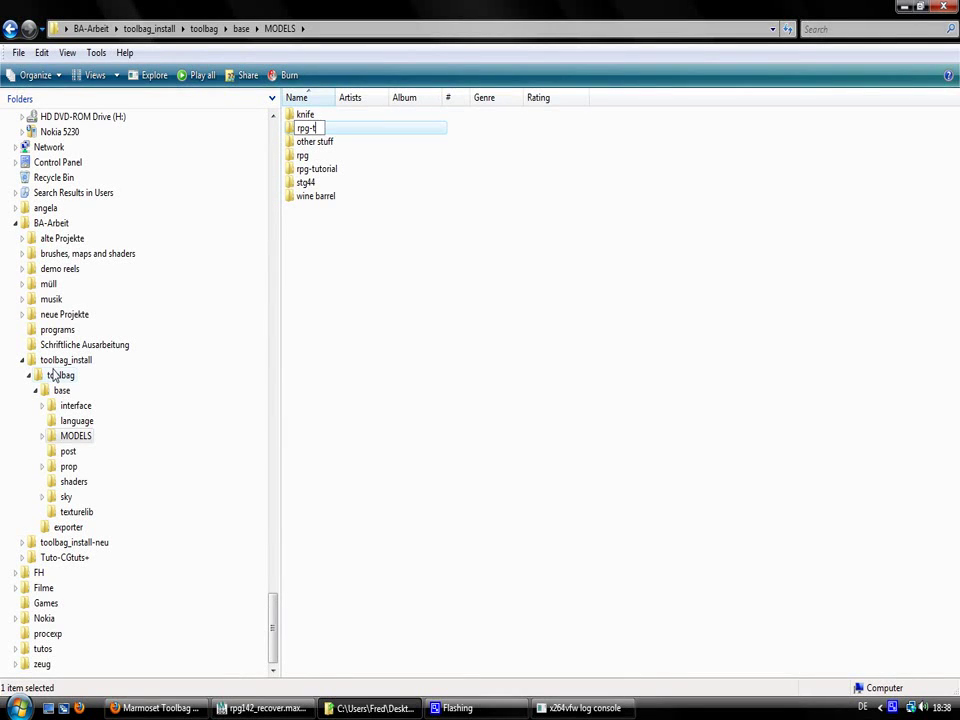
{"action": "type", "text": "utorial2"}
{"action": "key", "text": "Return"}
{"action": "key", "text": "Return"}
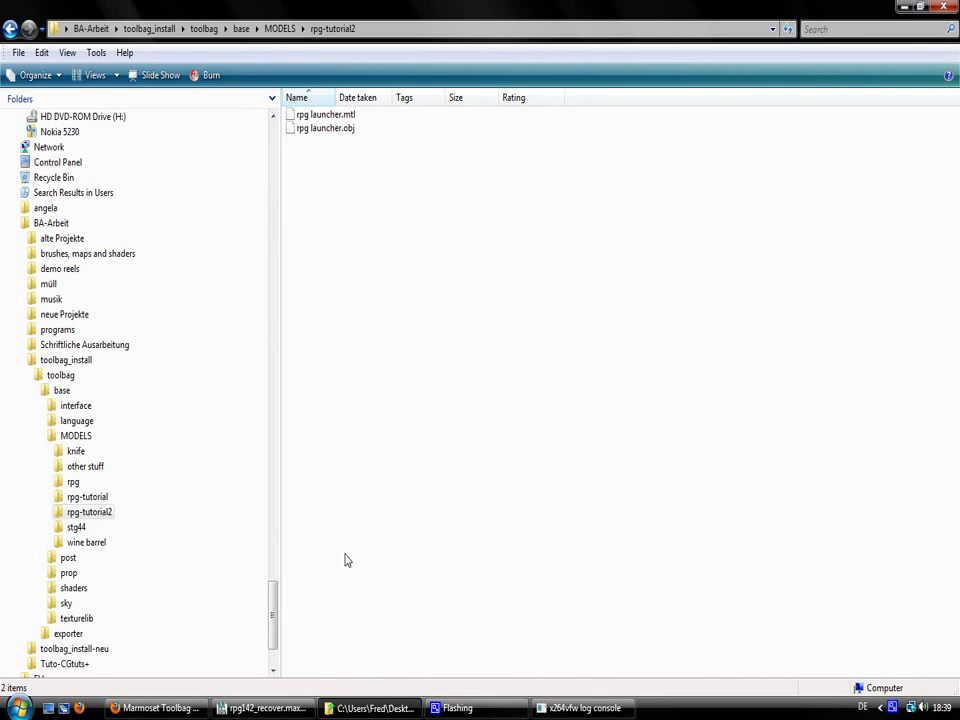
Revisit 3ds Max and the Marmoset Toolbag thread, and return to the toolbag's base folder in the file browser
{"action": "left_click", "coordinate": [265, 707]}
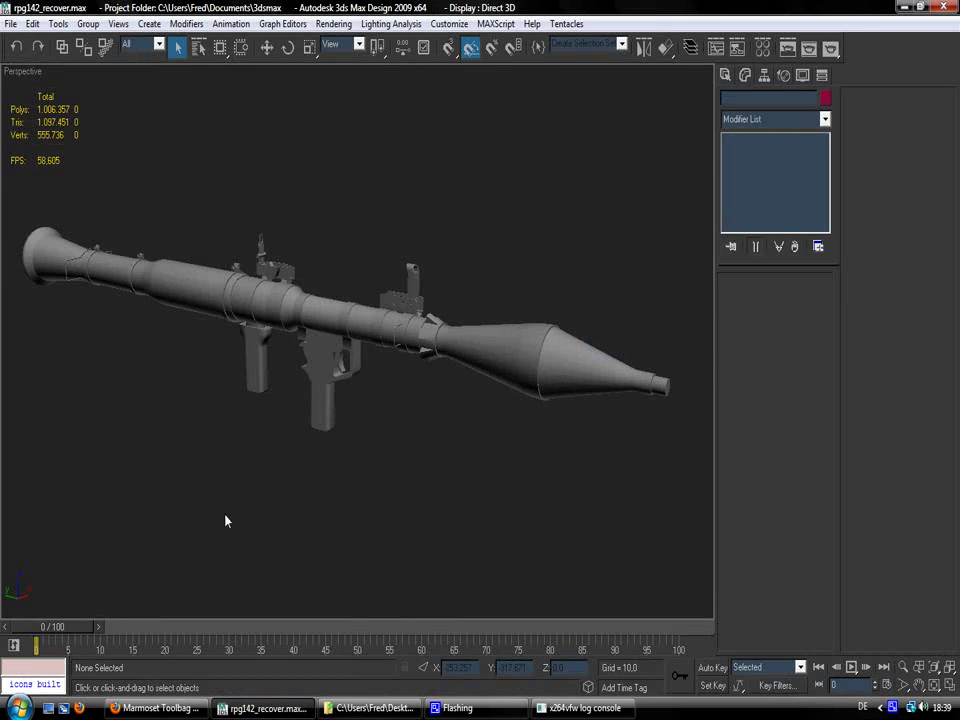
{"action": "left_click", "coordinate": [155, 707]}
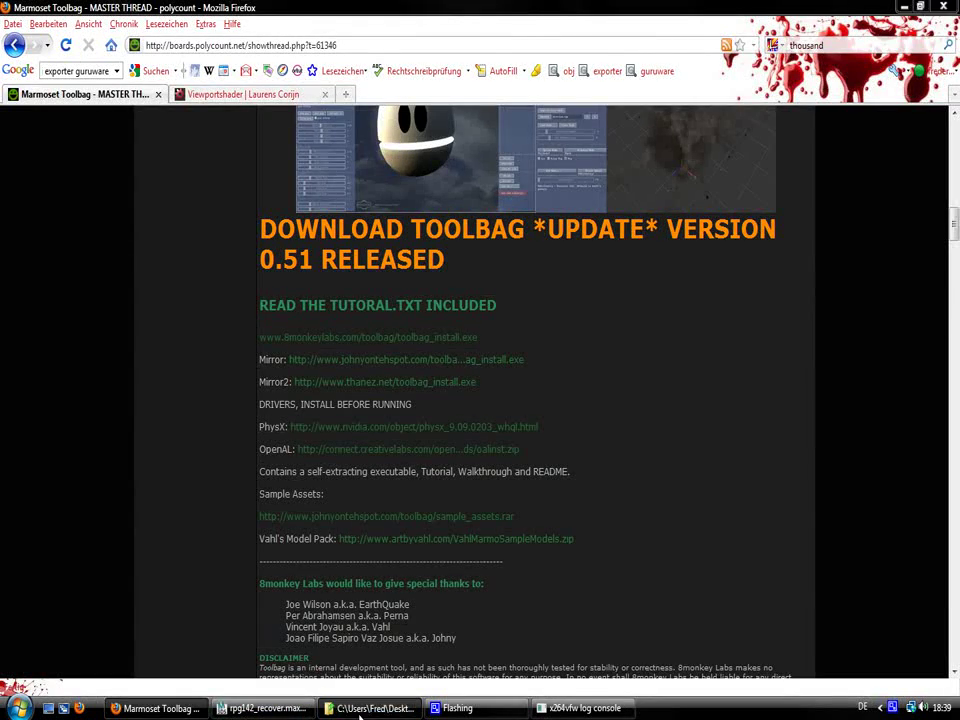
{"action": "left_click", "coordinate": [375, 707]}
{"action": "left_click", "coordinate": [74, 436]}
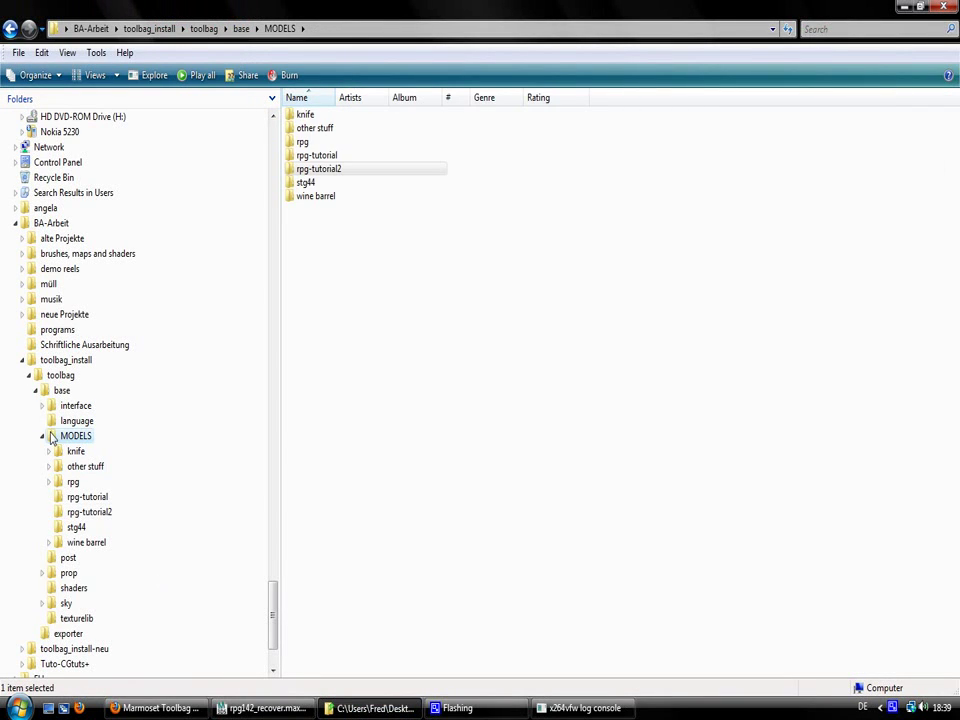
{"action": "left_click", "coordinate": [61, 390]}
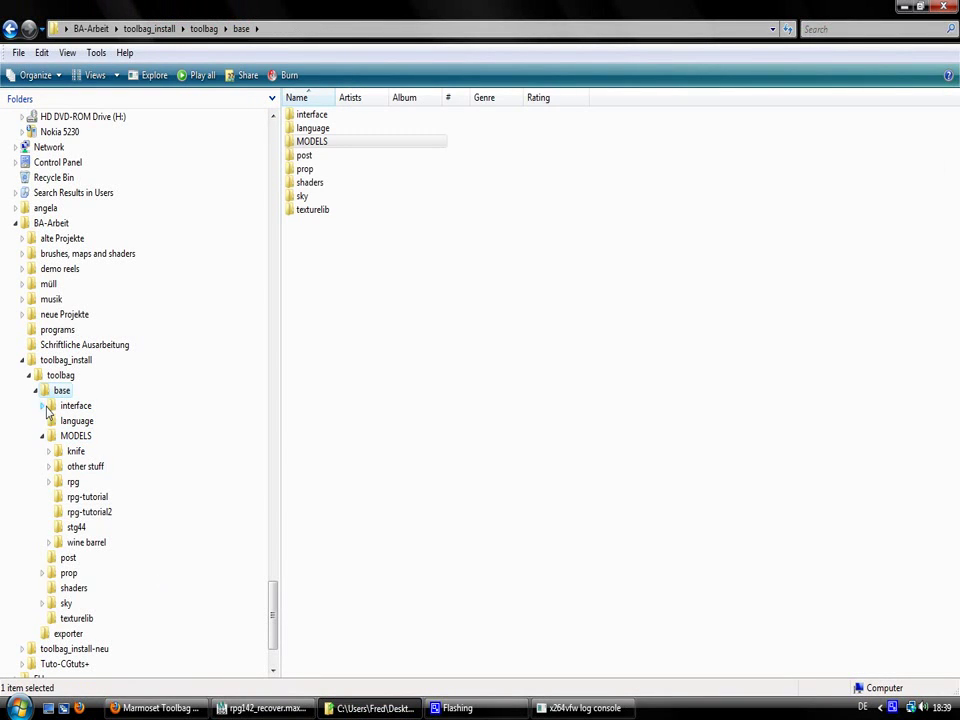
Review the window size and graphics settings in toolUser.cfg from base's interface folder, then close the file
{"action": "left_click", "coordinate": [43, 405]}
{"action": "left_click", "coordinate": [75, 407]}
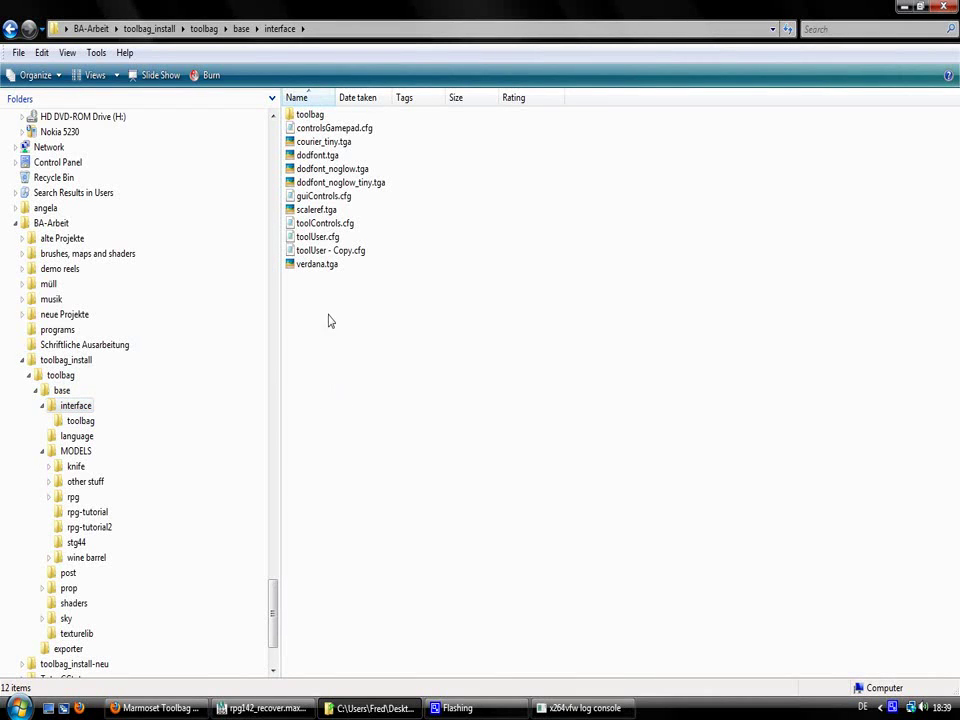
{"action": "double_click", "coordinate": [334, 240]}
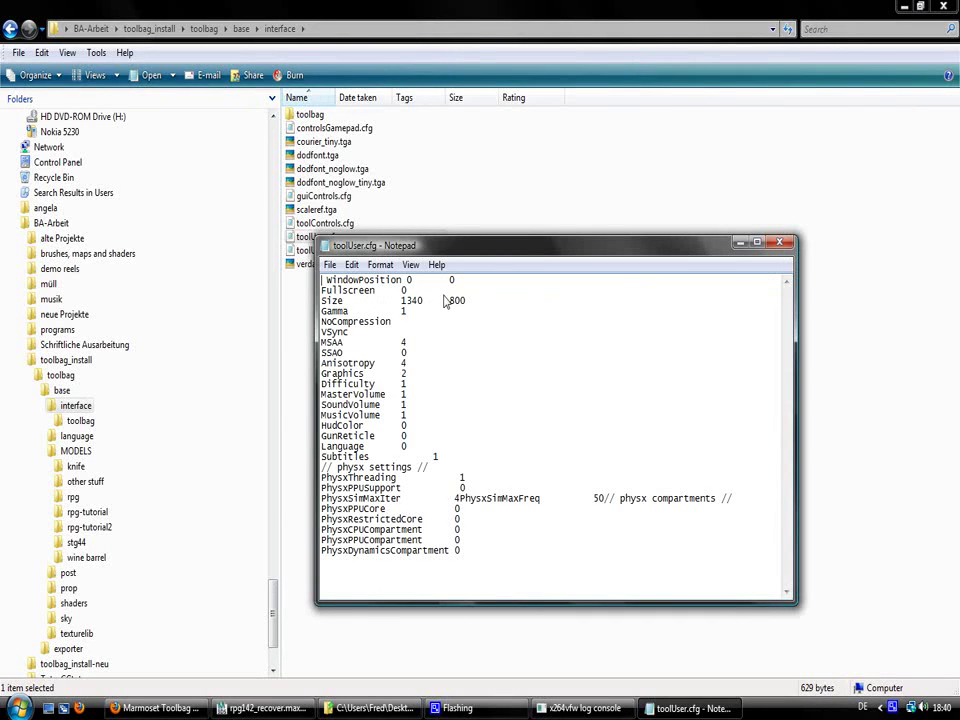
{"action": "left_click", "coordinate": [783, 246]}
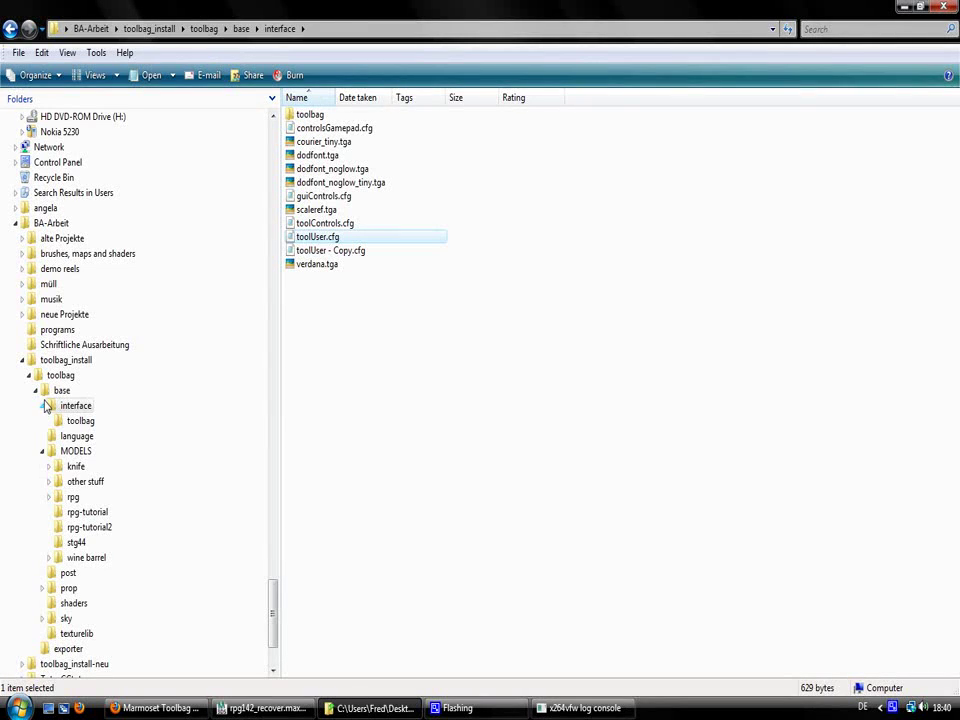
Launch toolbag.exe from the toolbag folder and open its Material Editor
{"action": "left_click", "coordinate": [36, 390]}
{"action": "left_click", "coordinate": [60, 497]}
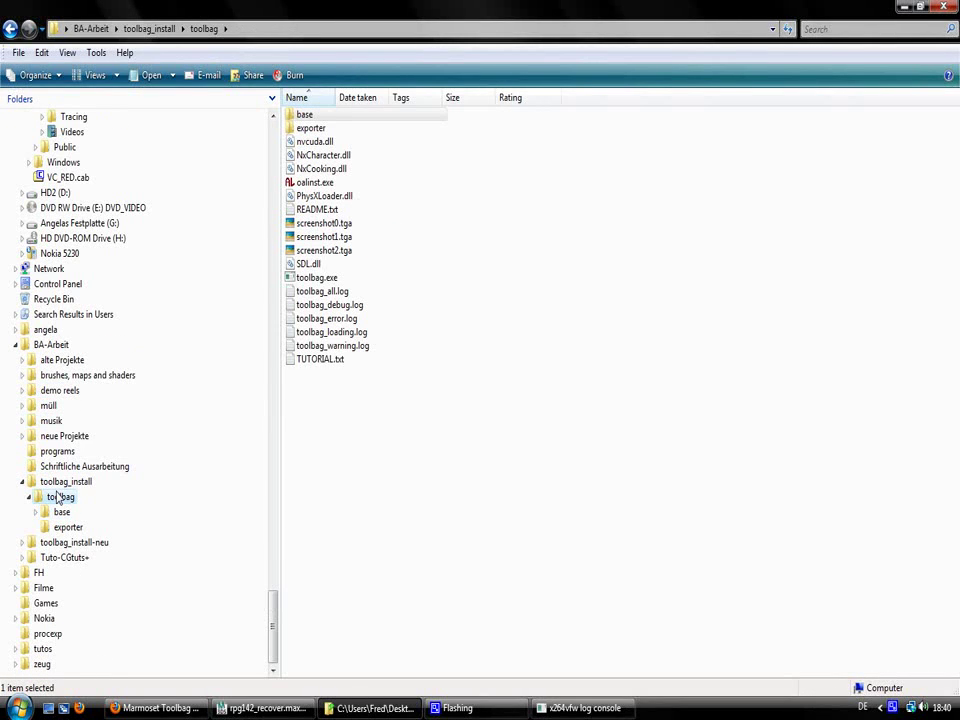
{"action": "left_click", "coordinate": [300, 277]}
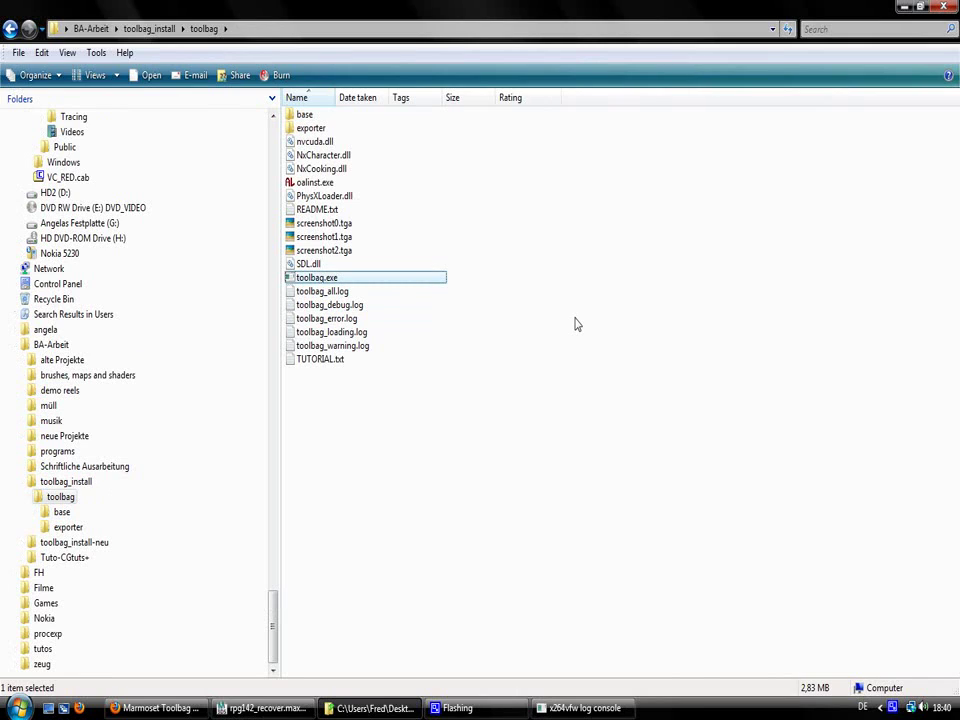
{"action": "key", "text": "Return"}
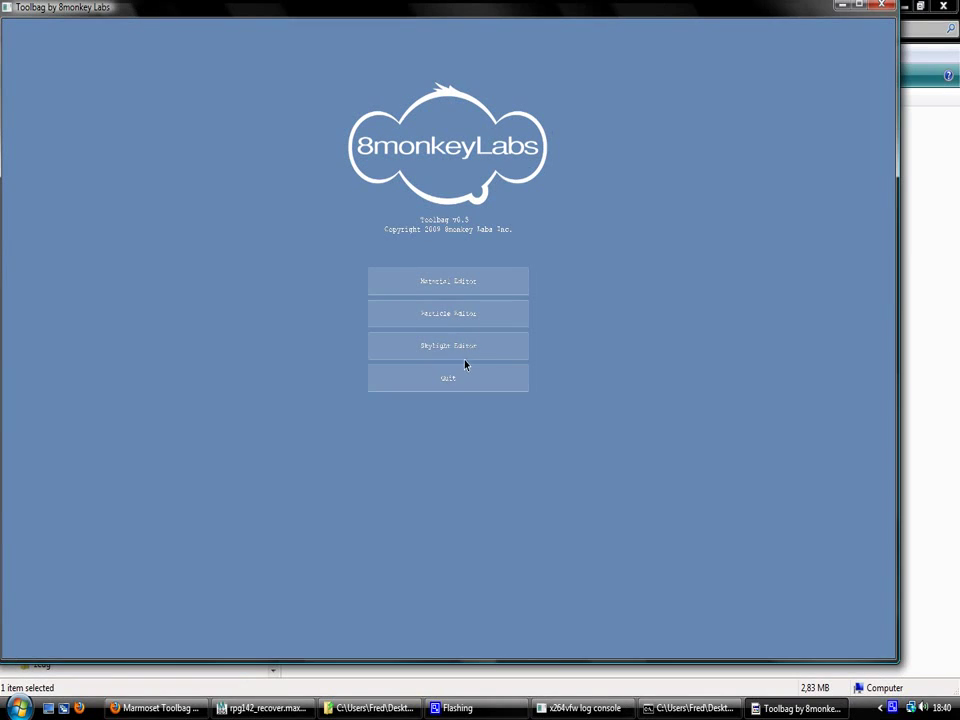
{"action": "left_click", "coordinate": [453, 283]}
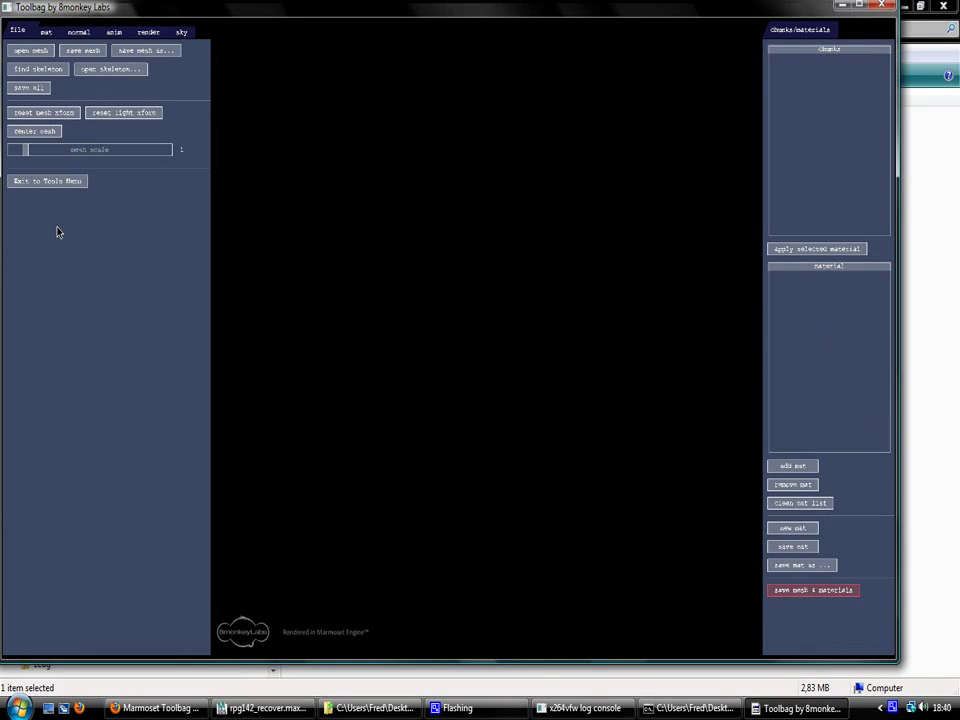
Open the mesh rpg launcher.obj from the rpg-tutorial2 folder in MODELS
{"action": "left_click", "coordinate": [28, 50]}
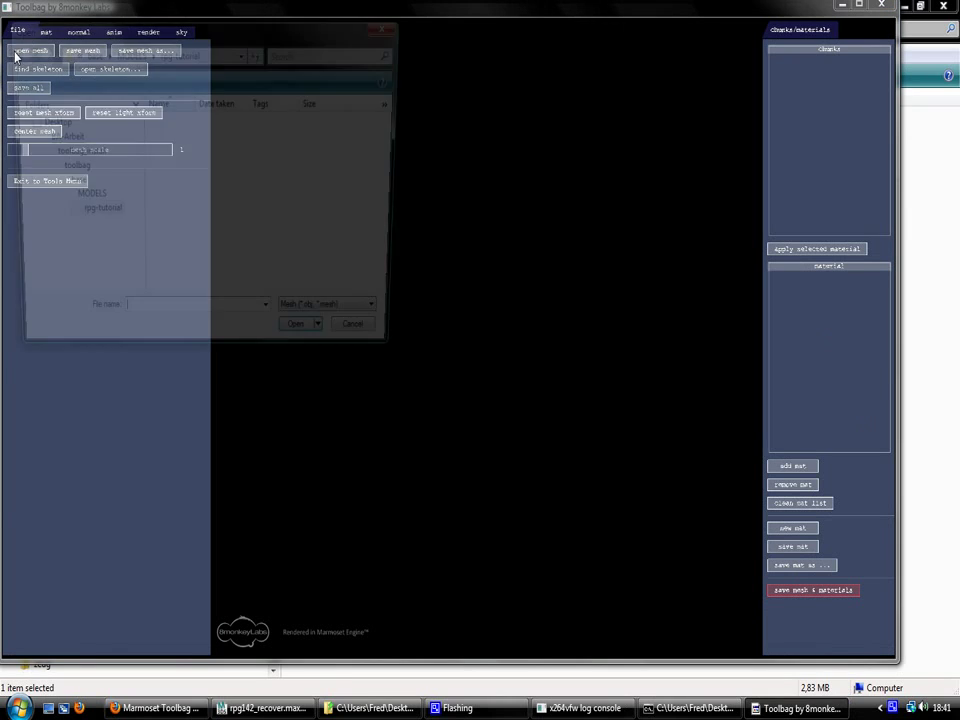
{"action": "scroll", "coordinate": [100, 165], "scroll_direction": "down", "scroll_amount": 2}
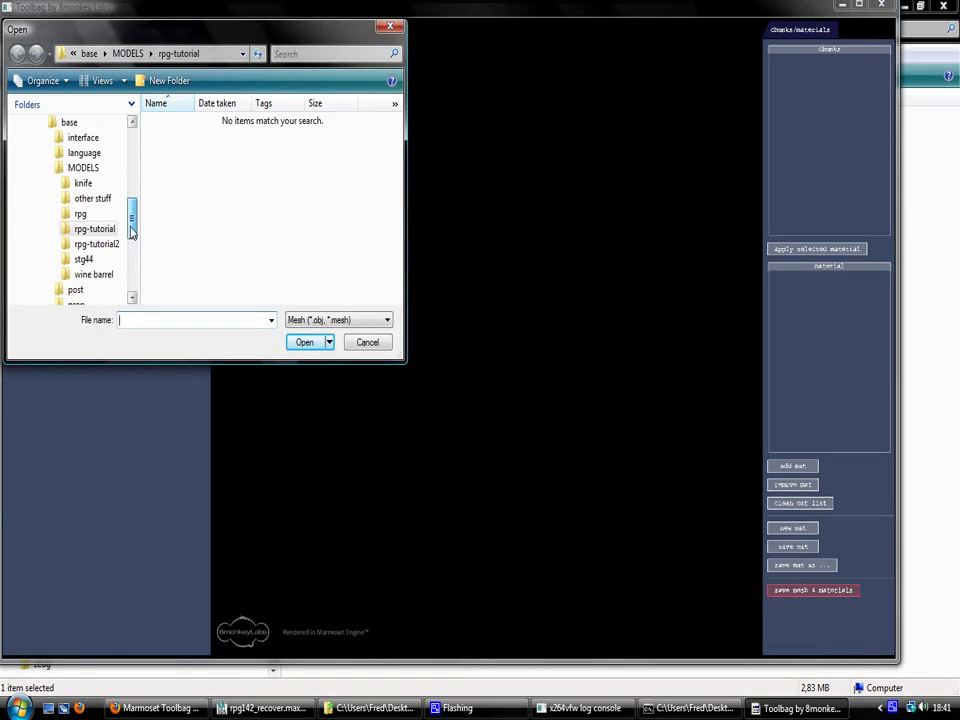
{"action": "left_click", "coordinate": [100, 244]}
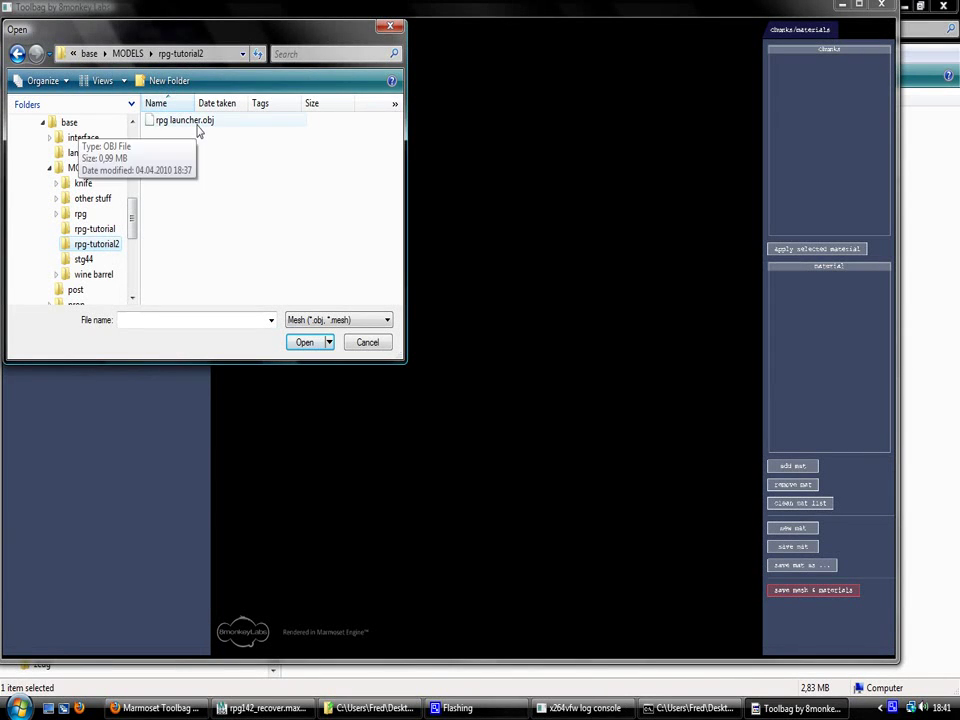
{"action": "double_click", "coordinate": [183, 120]}
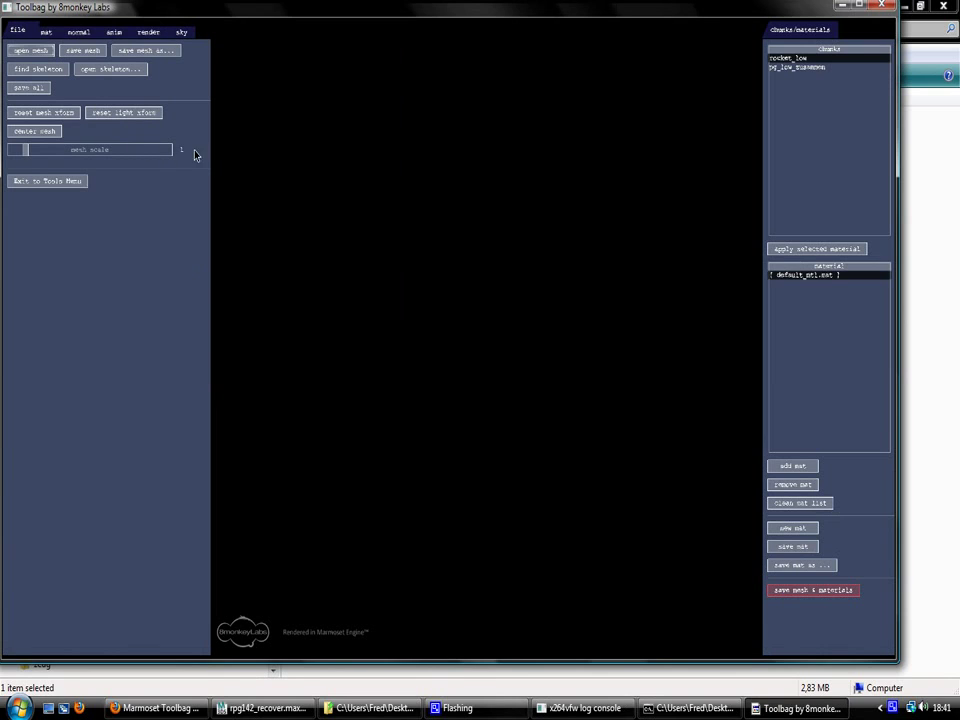
Examine the imported rocket launcher from the front, the side and an angled view showing the whole model
{"action": "left_click", "coordinate": [45, 31]}
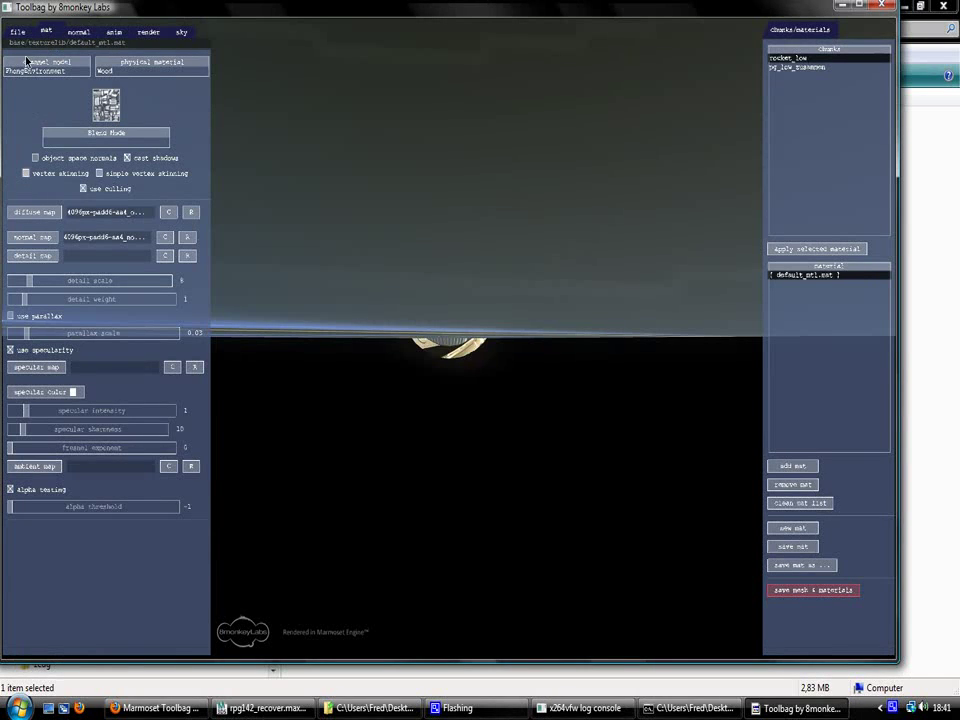
{"action": "left_click", "coordinate": [17, 32]}
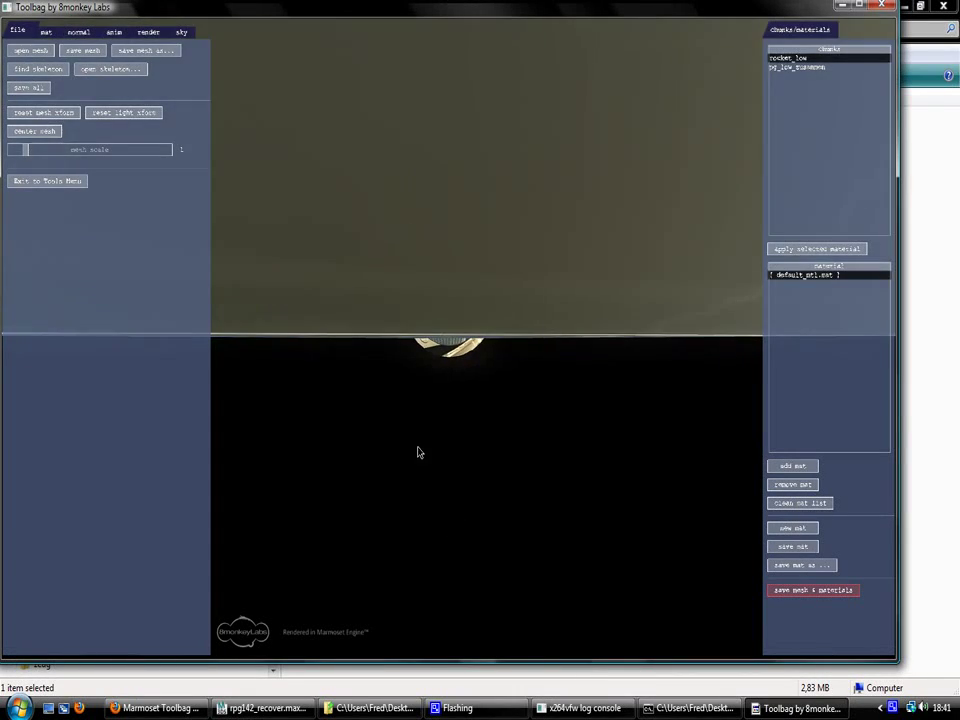
{"action": "left_click_drag", "start_coordinate": [418, 450], "coordinate": [421, 152]}
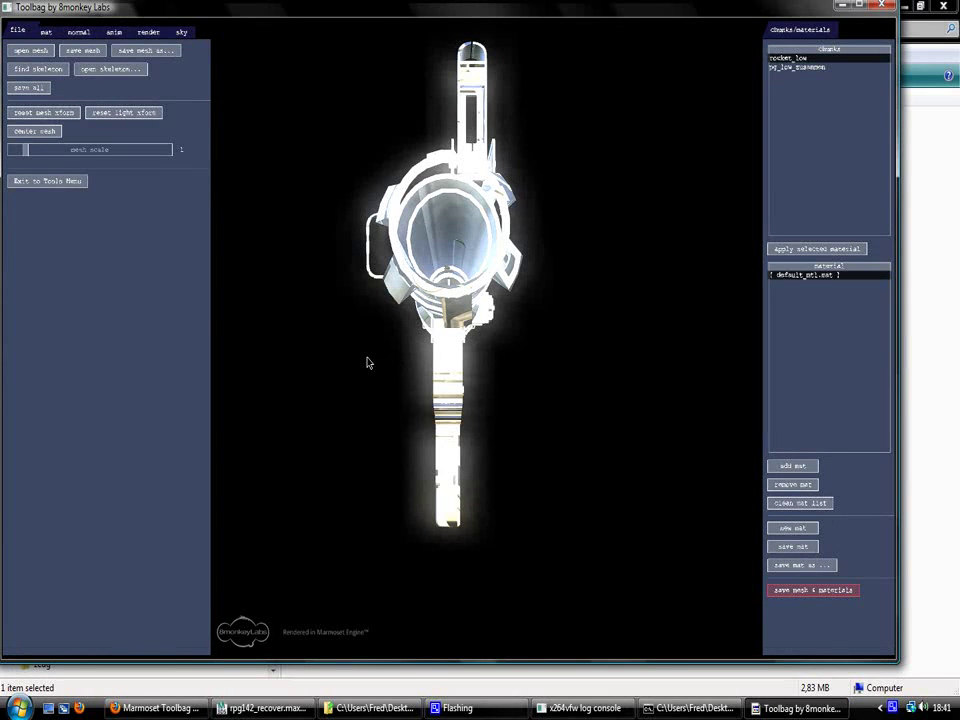
{"action": "left_click_drag", "start_coordinate": [347, 360], "coordinate": [565, 372]}
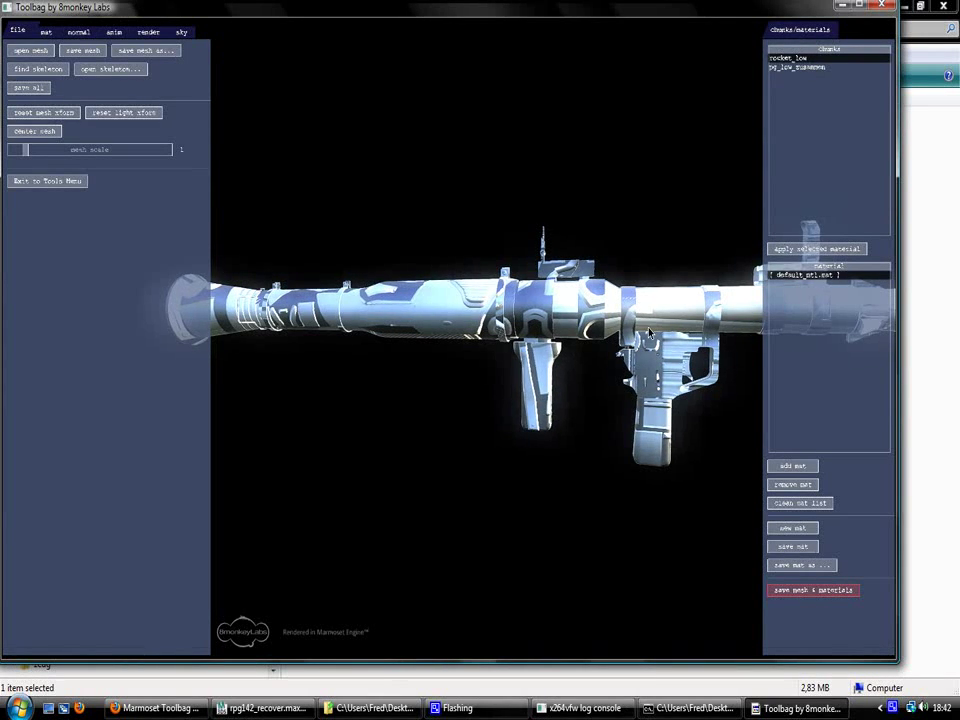
{"action": "middle_click_drag", "start_coordinate": [655, 328], "coordinate": [517, 333]}
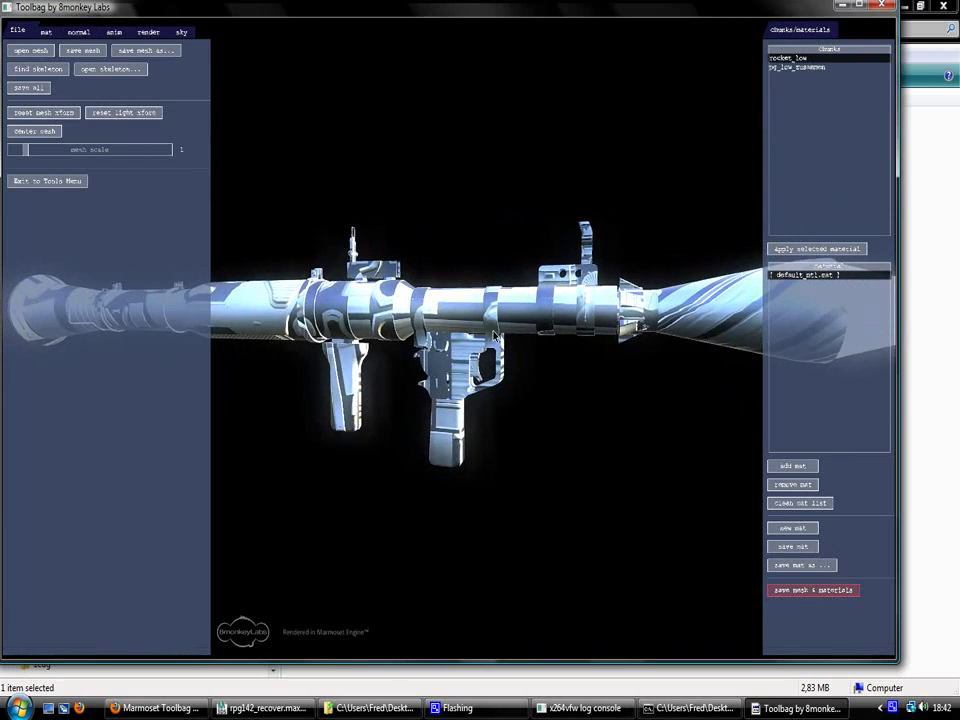
{"action": "left_click_drag", "start_coordinate": [521, 390], "coordinate": [285, 394]}
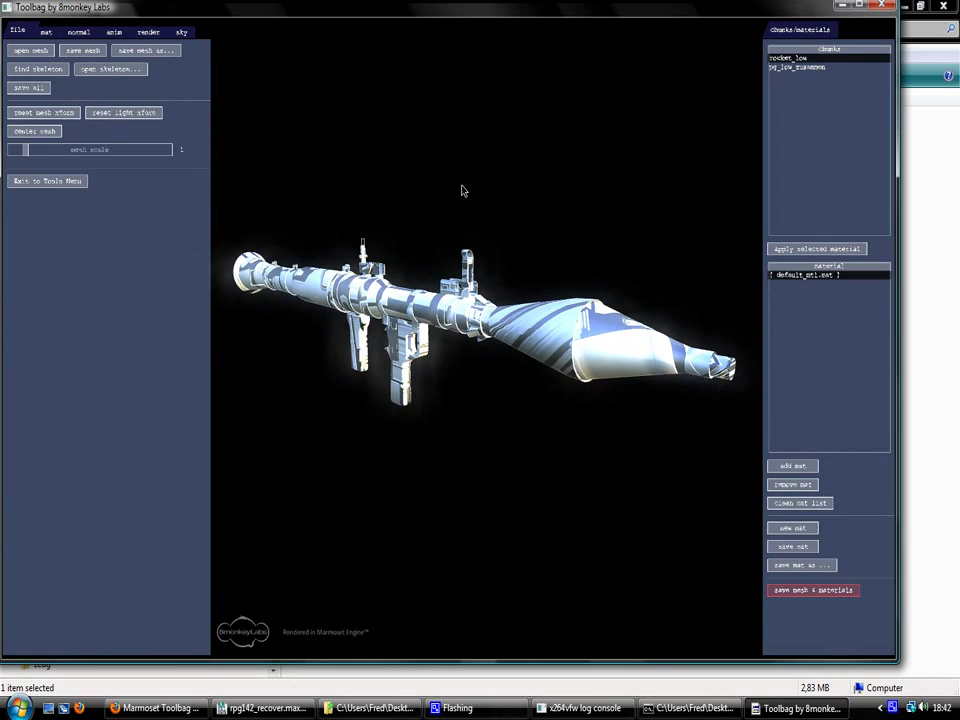
Keep the default material's channel model at PhongEnvironment and clear its diffuse and normal maps
{"action": "left_click", "coordinate": [46, 33]}
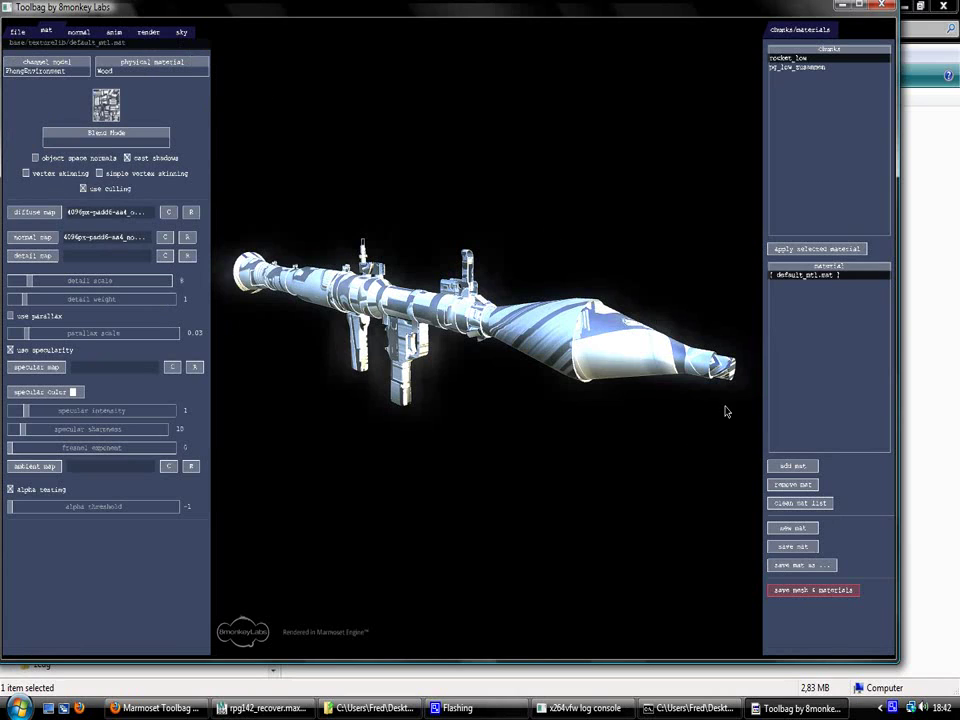
{"action": "left_click", "coordinate": [35, 71]}
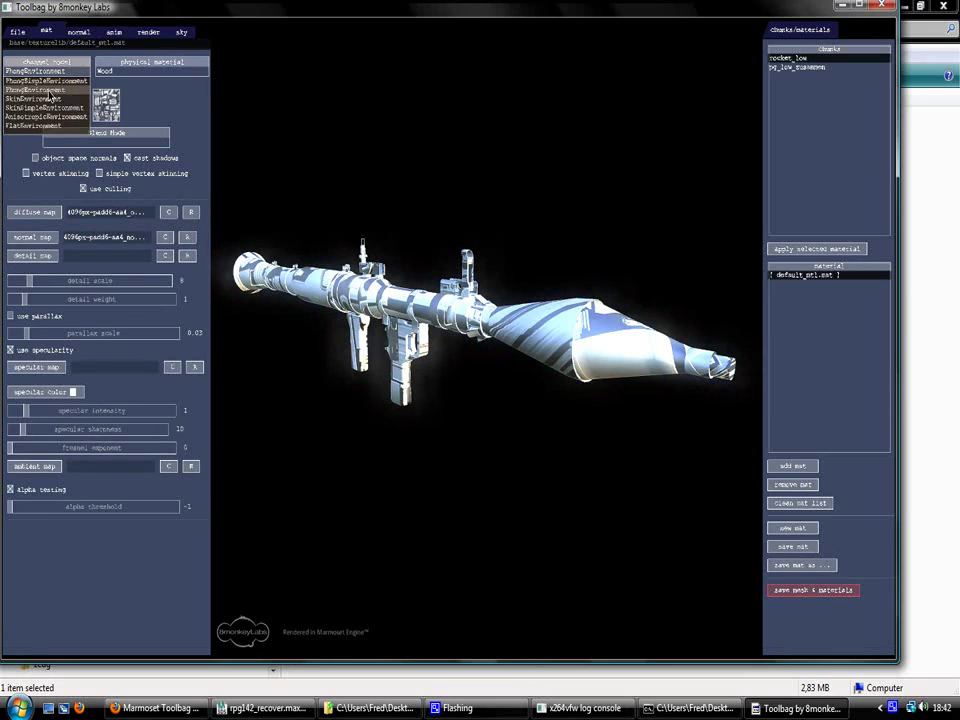
{"action": "left_click", "coordinate": [45, 90]}
{"action": "left_click", "coordinate": [168, 213]}
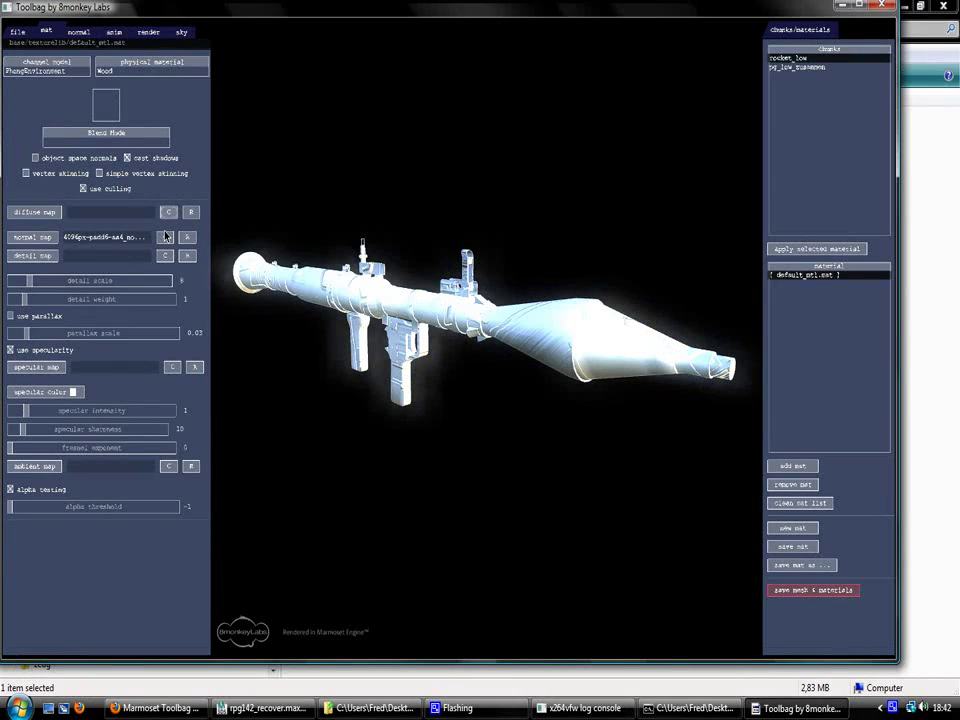
{"action": "left_click", "coordinate": [165, 237]}
Create two new materials named rpg and rocket in the rpg-tutorial2 folder
{"action": "left_click", "coordinate": [792, 68]}
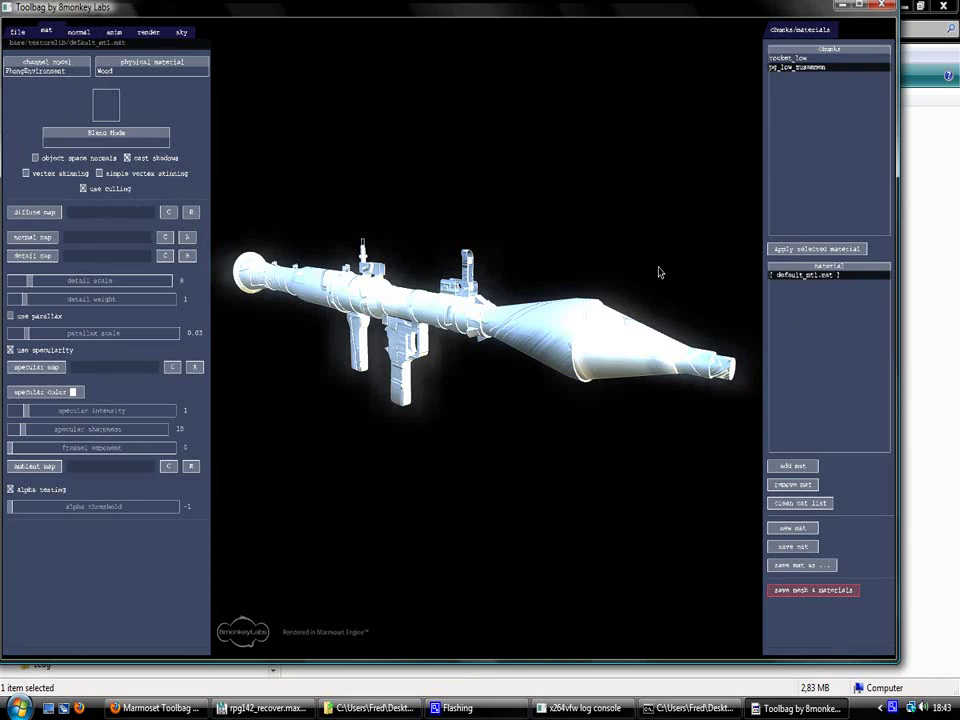
{"action": "left_click", "coordinate": [783, 531]}
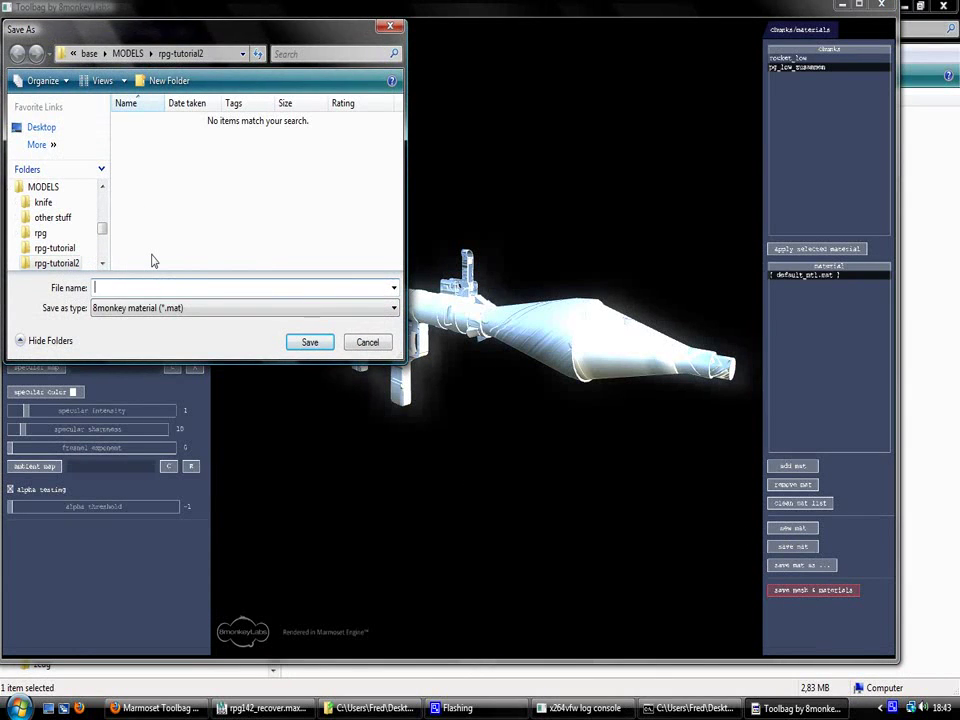
{"action": "type", "text": "rpg"}
{"action": "key", "text": "Return"}
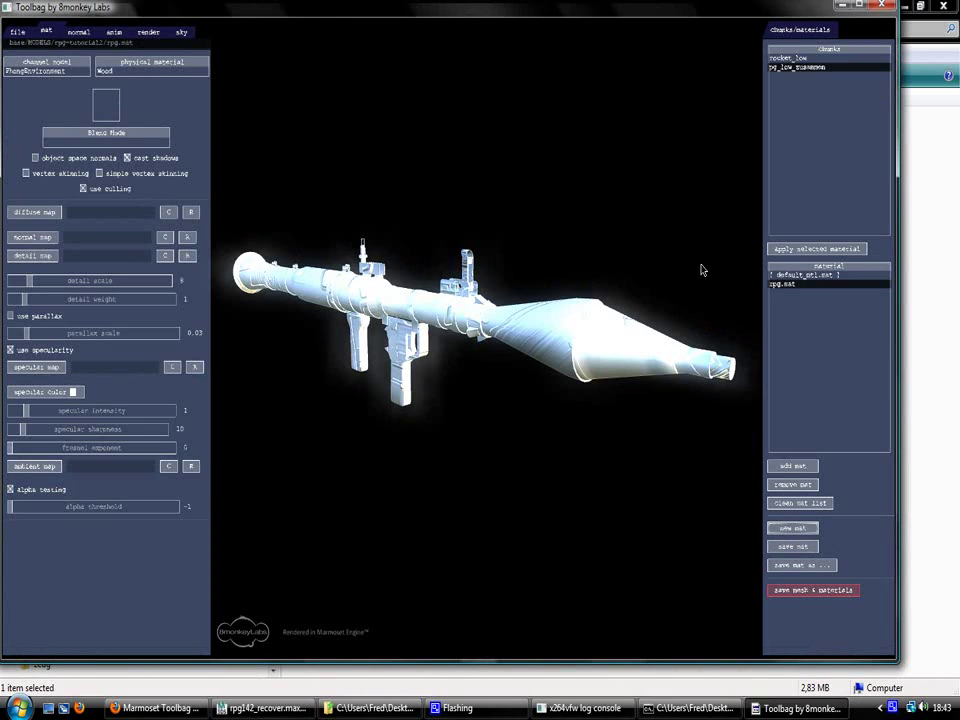
{"action": "left_click", "coordinate": [785, 534]}
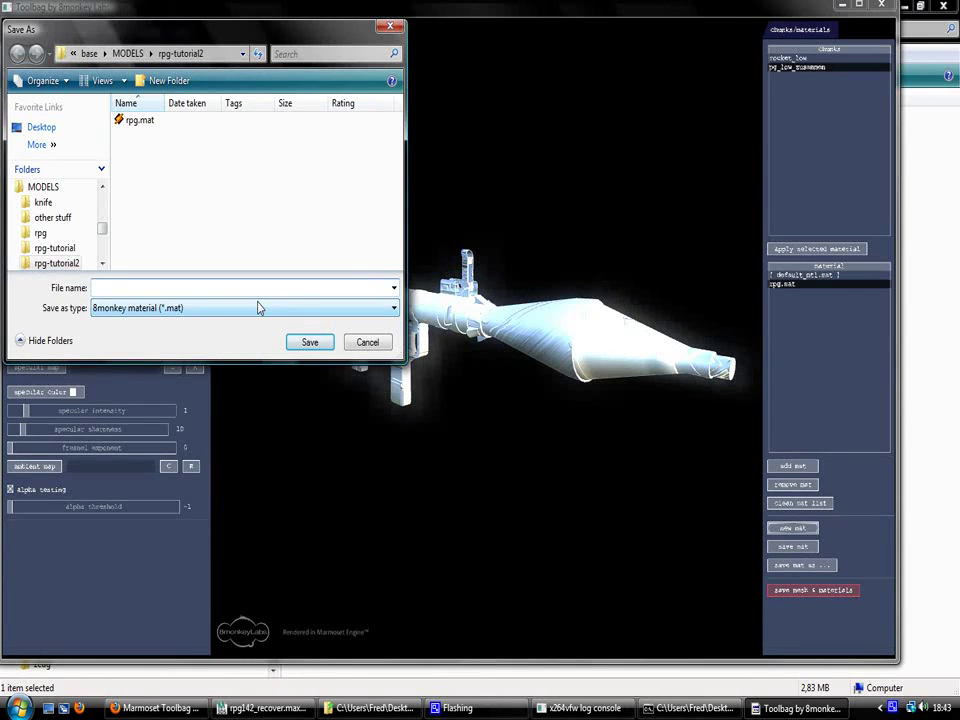
{"action": "type", "text": "rocket"}
{"action": "key", "text": "Return"}
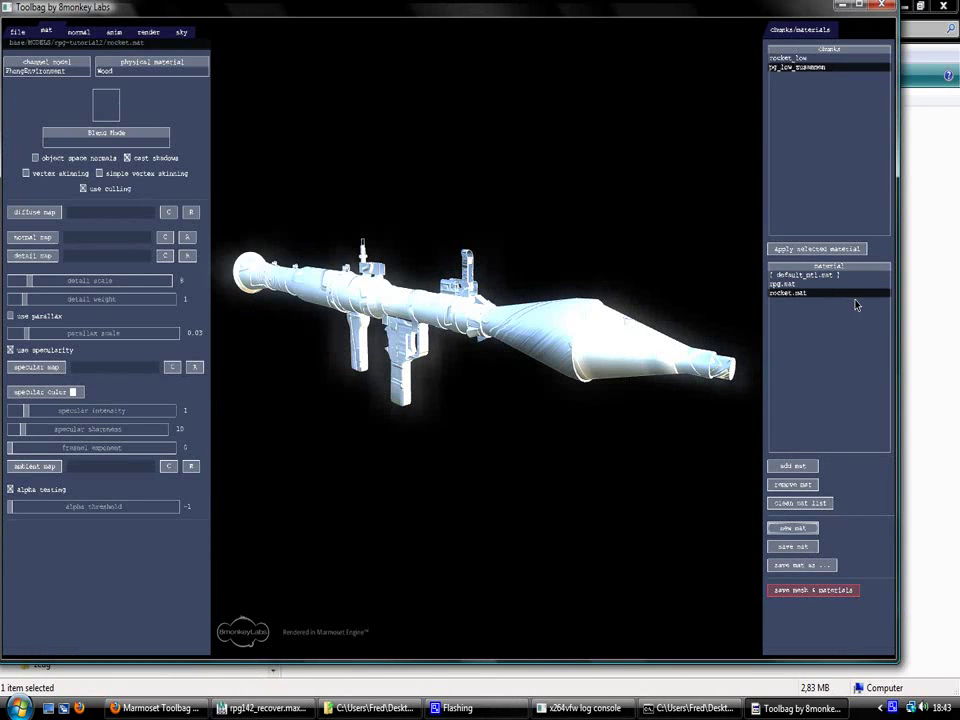
Apply rpg.mat to the launcher chunk pg_low_zusammen and rocket.mat to the rocket_low chunk
{"action": "left_click", "coordinate": [808, 284]}
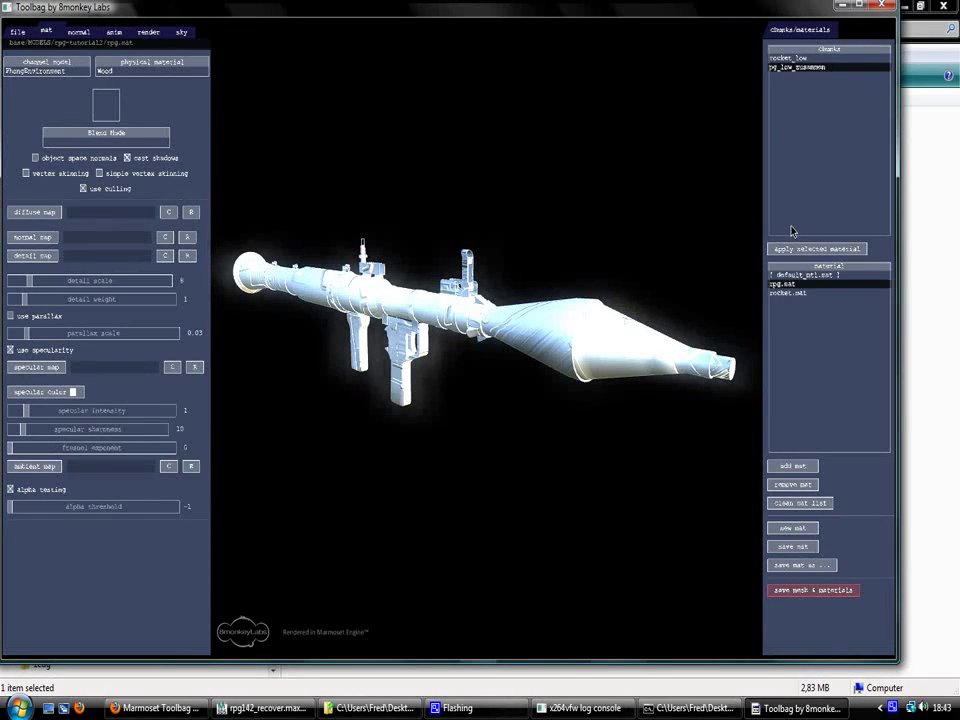
{"action": "left_click", "coordinate": [792, 250]}
{"action": "left_click", "coordinate": [788, 293]}
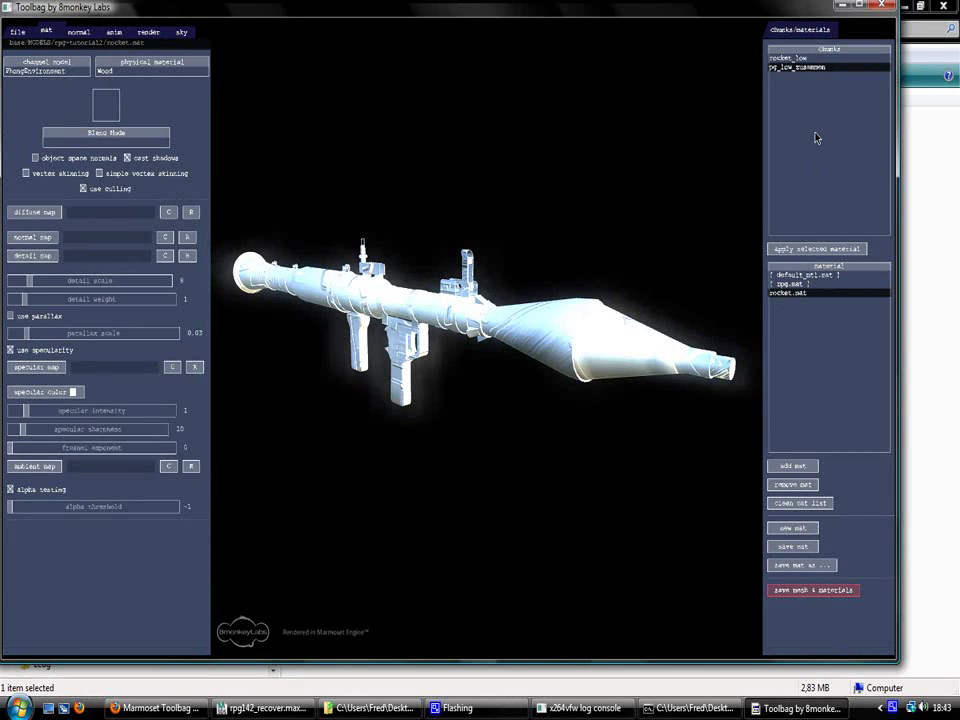
{"action": "left_click", "coordinate": [798, 58]}
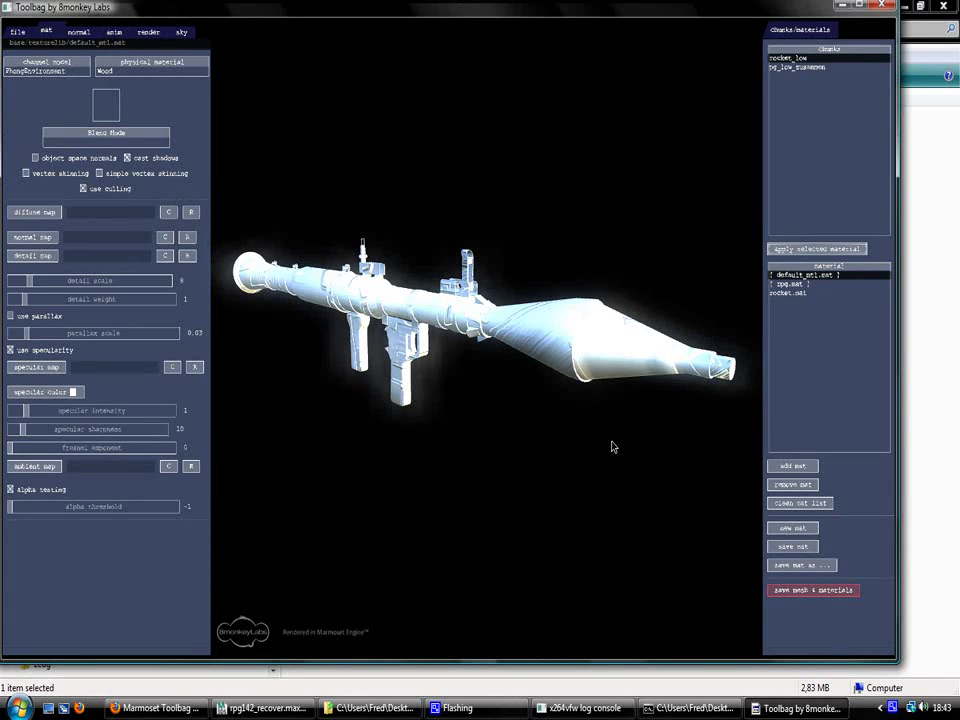
{"action": "left_click", "coordinate": [800, 293]}
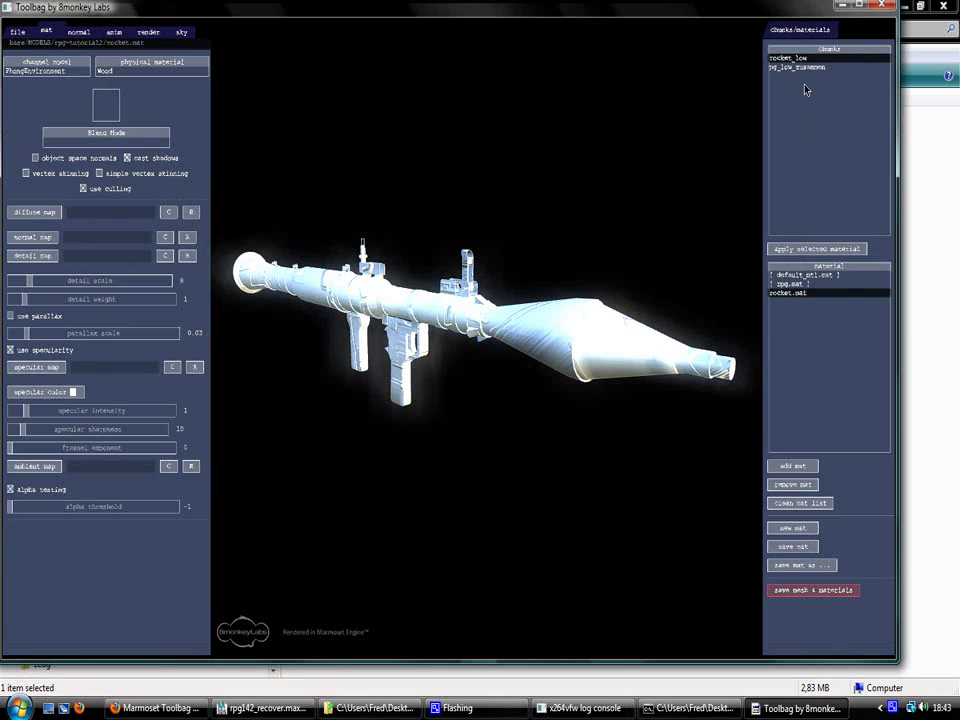
{"action": "left_click", "coordinate": [816, 248]}
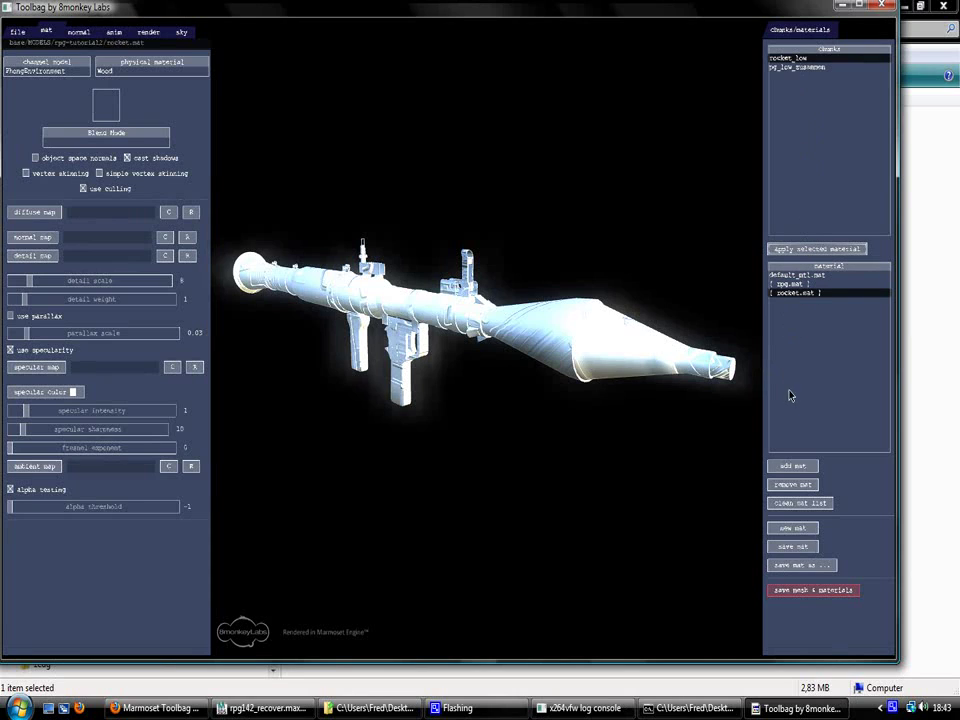
Assign rpg-diffuse.tga as diffuse map and rpg-normals.tga as normal map of rpg.mat, taken from the rpg-tutorial folder
{"action": "left_click", "coordinate": [789, 284]}
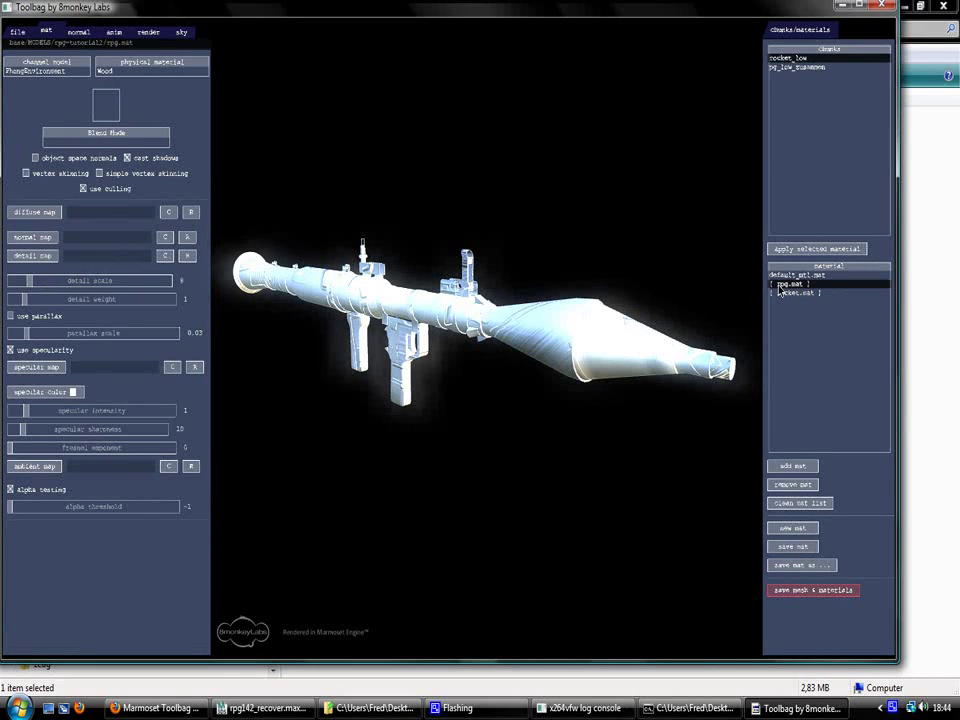
{"action": "left_click", "coordinate": [24, 213]}
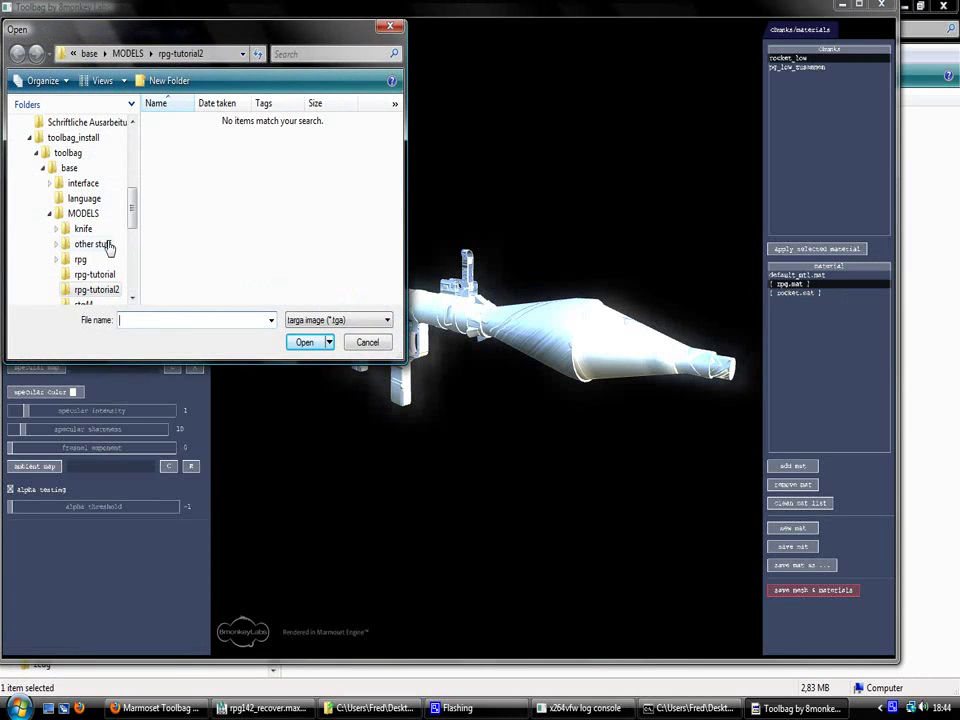
{"action": "left_click", "coordinate": [104, 279]}
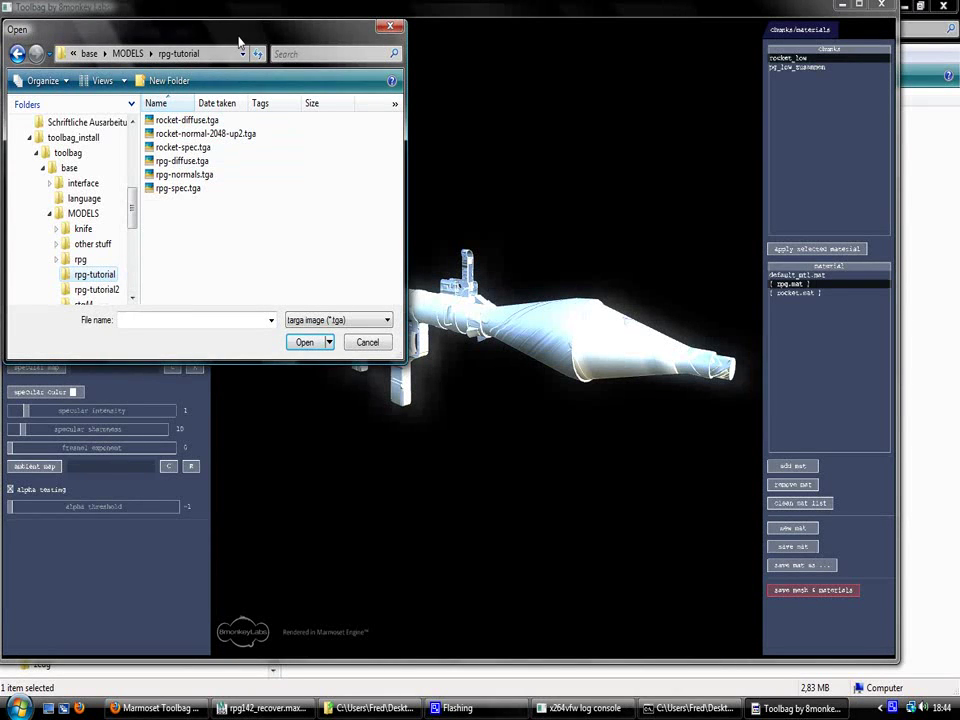
{"action": "double_click", "coordinate": [185, 163]}
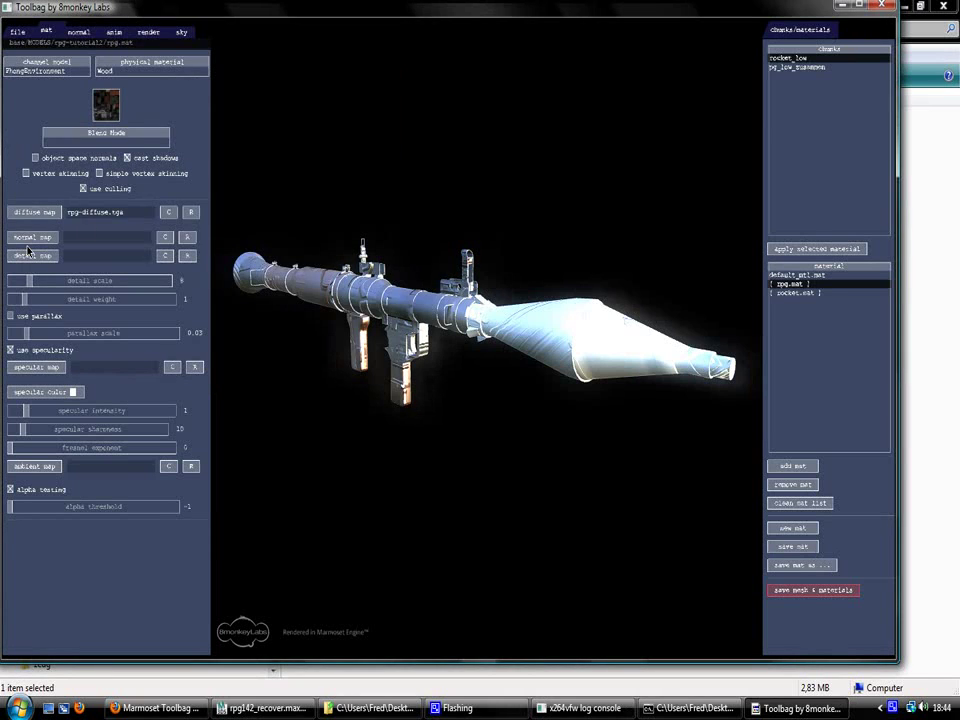
{"action": "left_click", "coordinate": [32, 237]}
{"action": "double_click", "coordinate": [205, 177]}
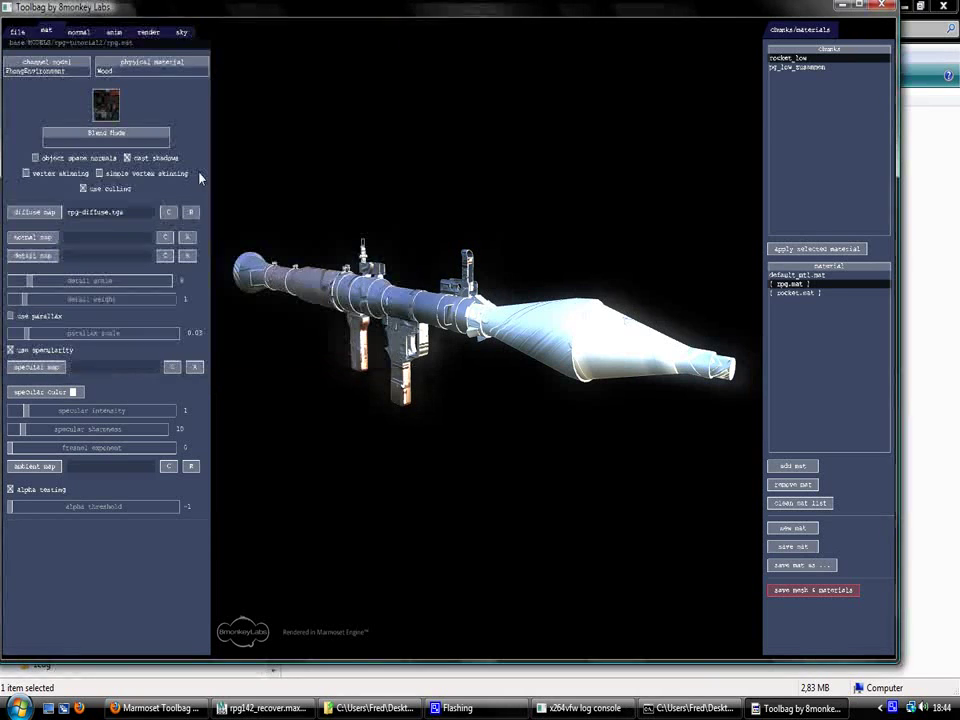
Assign rpg-spec.tga from the rpg-tutorial folder as specular map of rpg.mat and make rocket.mat the active material
{"action": "left_click", "coordinate": [35, 367]}
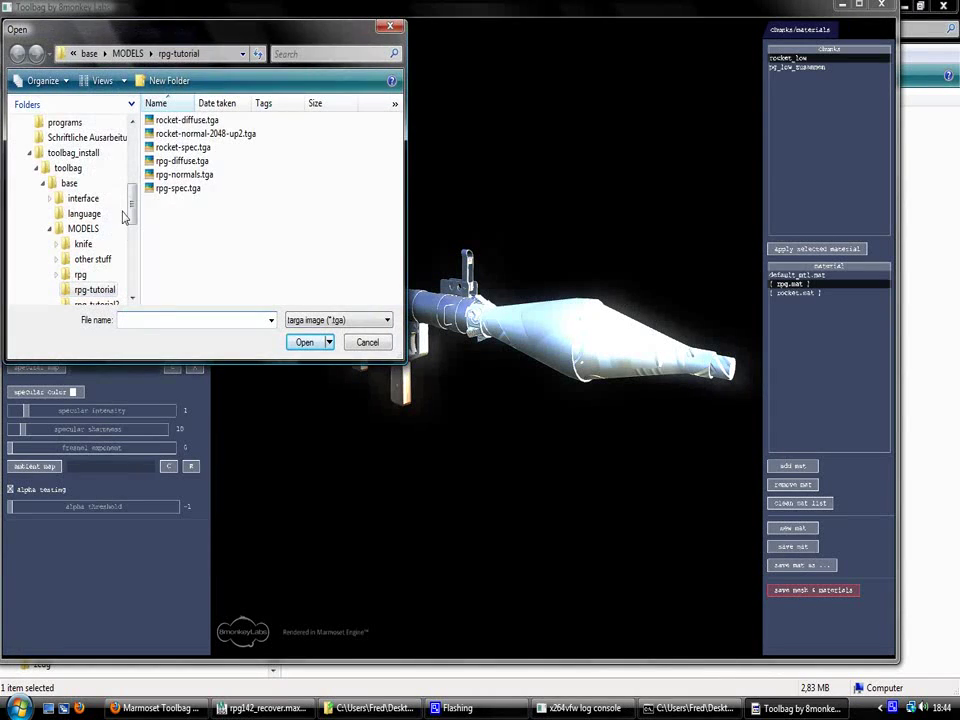
{"action": "left_click", "coordinate": [170, 189]}
{"action": "double_click", "coordinate": [170, 189]}
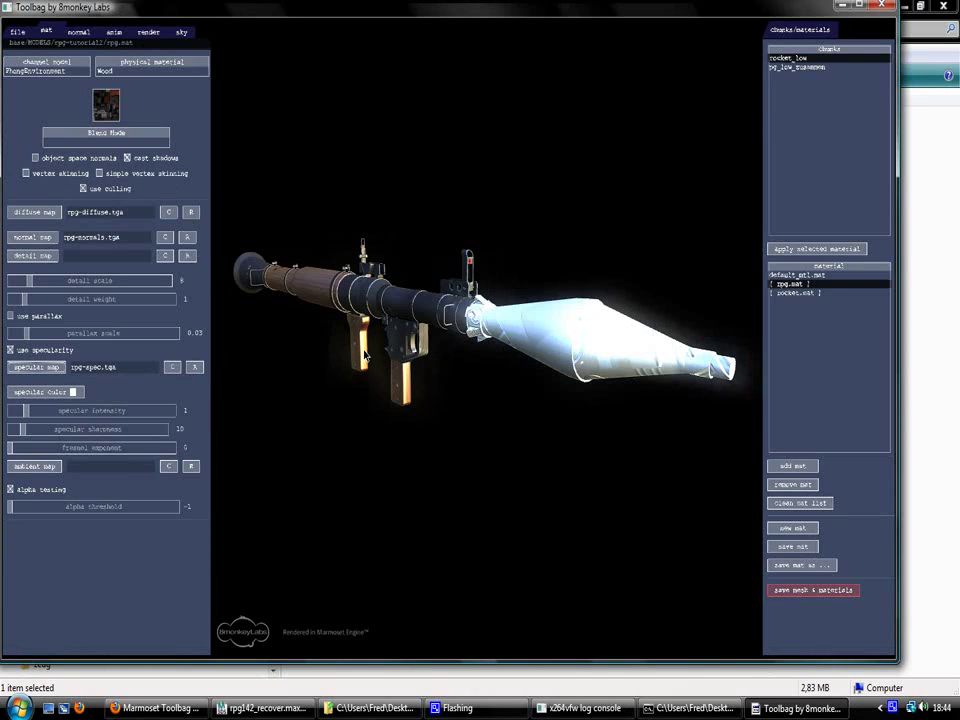
{"action": "left_click", "coordinate": [818, 295]}
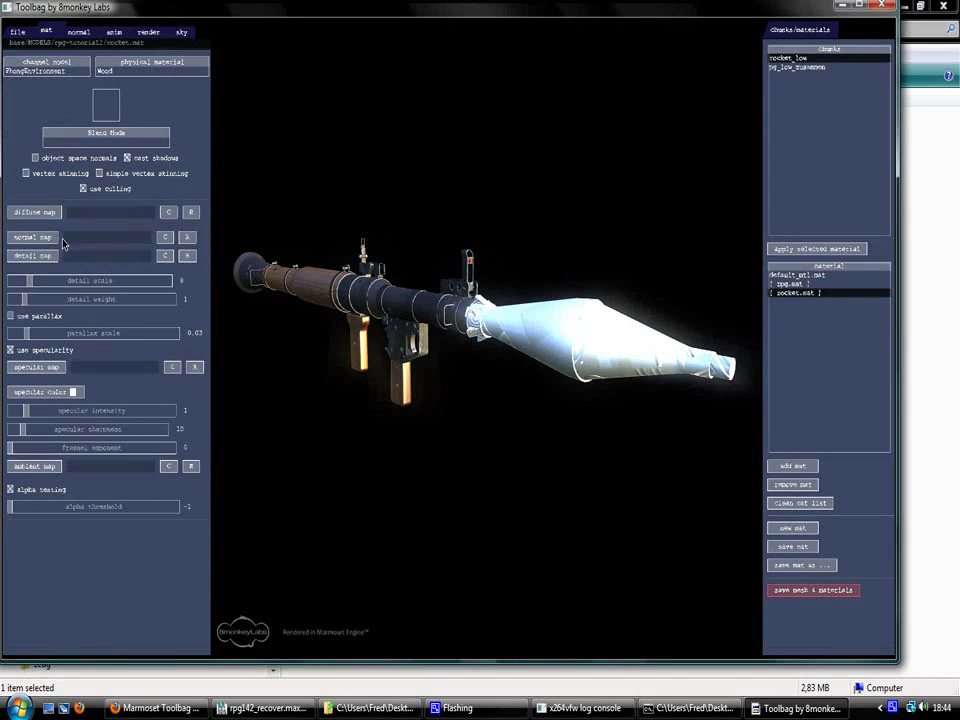
Assign rpg-diffuse.tga, rpg-normals.tga and rpg-spec.tga as the diffuse, normal and specular maps of rocket.mat
{"action": "left_click", "coordinate": [50, 213]}
{"action": "double_click", "coordinate": [185, 165]}
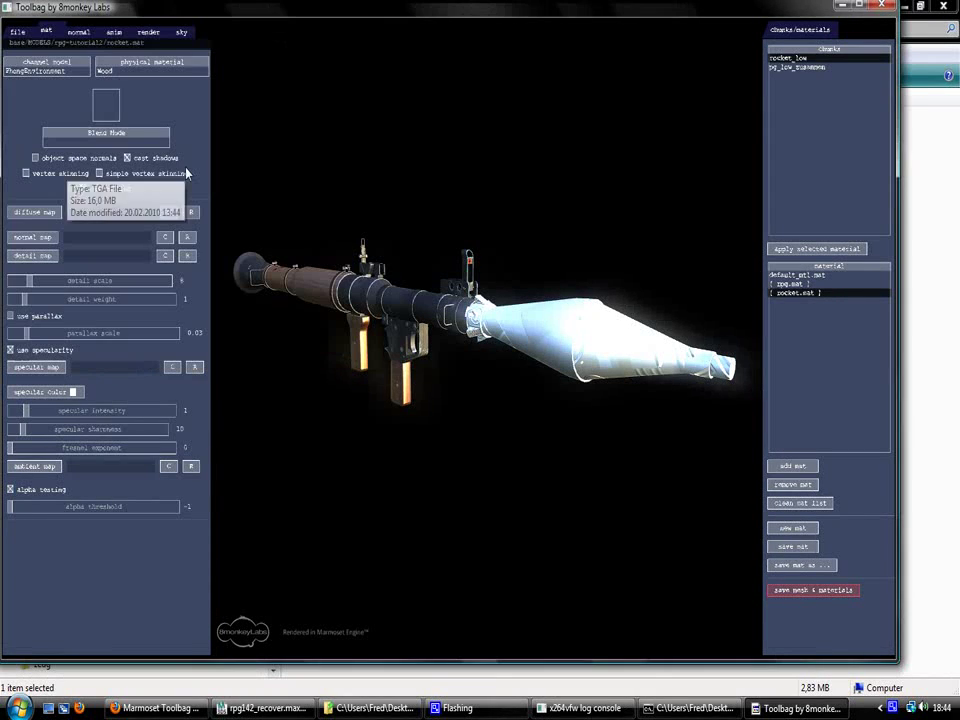
{"action": "left_click", "coordinate": [38, 236]}
{"action": "double_click", "coordinate": [186, 173]}
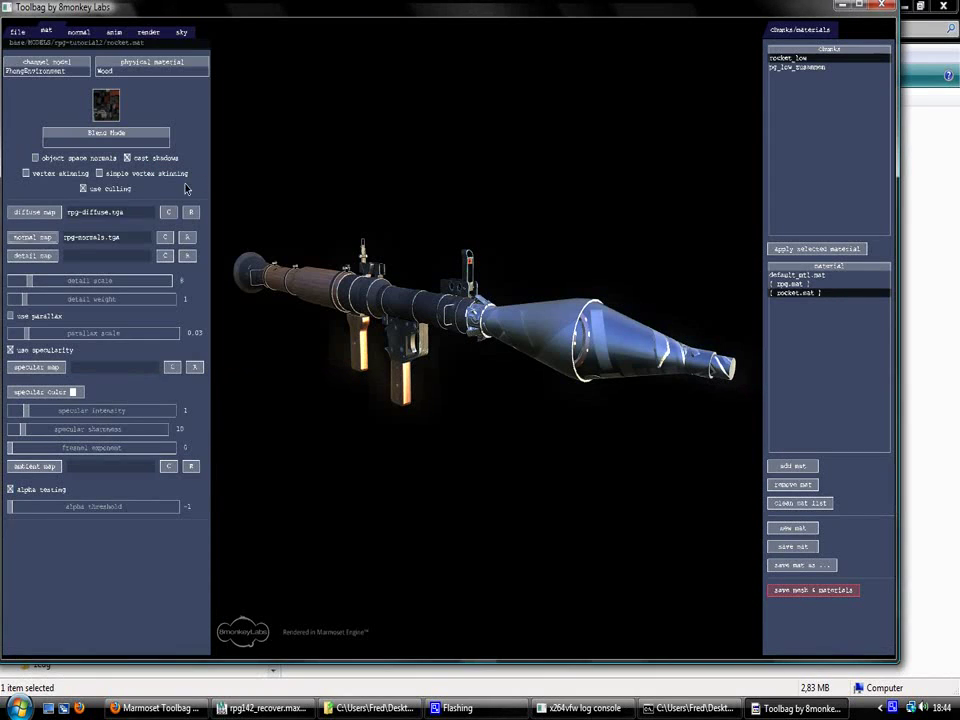
{"action": "left_click", "coordinate": [25, 369]}
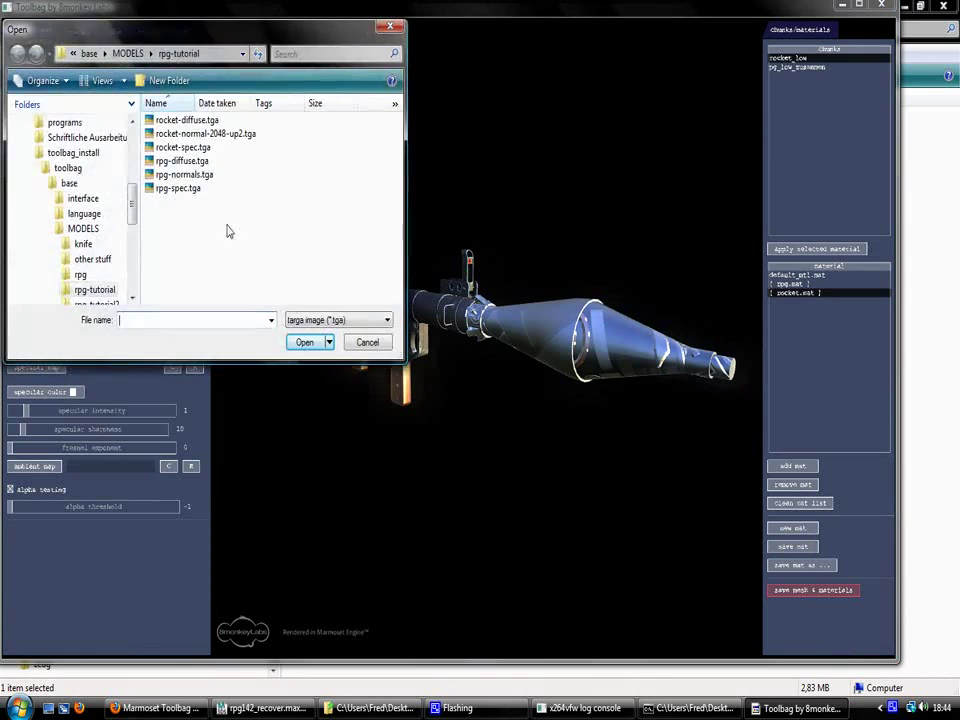
{"action": "double_click", "coordinate": [184, 190]}
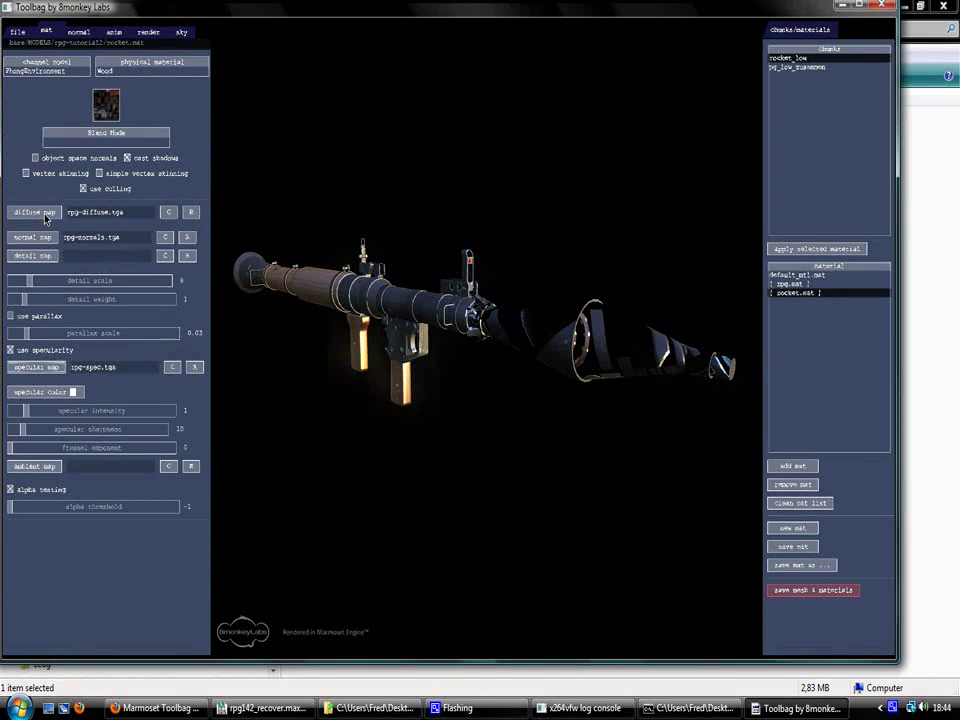
Assign rocket-diffuse.tga, rocket-normal-2048-up2.tga and rocket-spec.tga as the diffuse, normal and specular maps of rocket.mat
{"action": "left_click", "coordinate": [32, 212]}
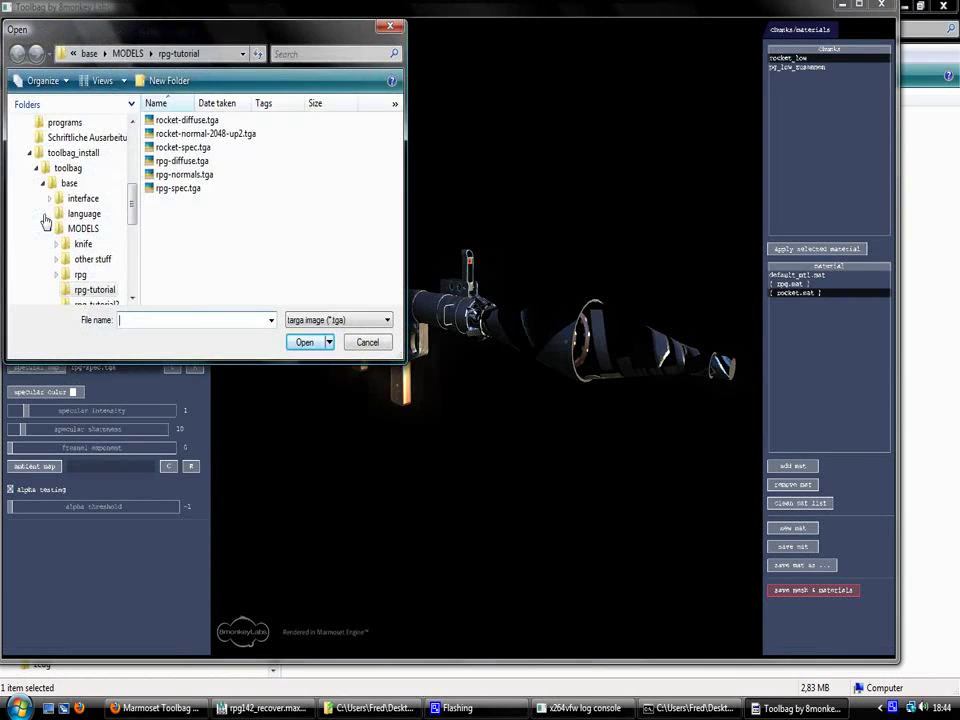
{"action": "double_click", "coordinate": [186, 120]}
{"action": "left_click", "coordinate": [30, 239]}
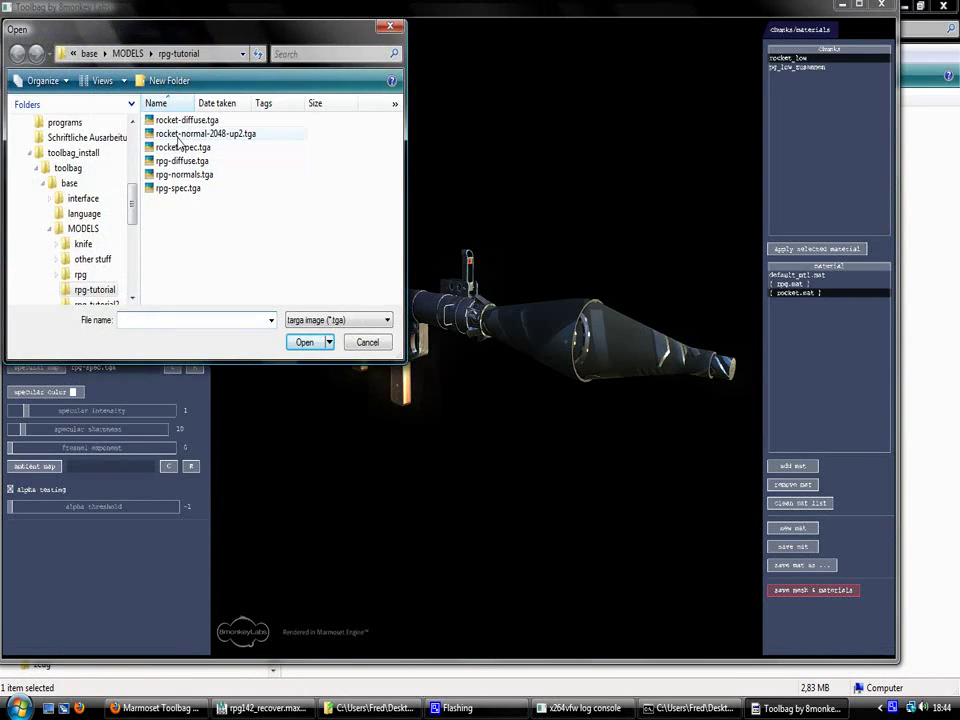
{"action": "double_click", "coordinate": [184, 124]}
{"action": "left_click", "coordinate": [36, 367]}
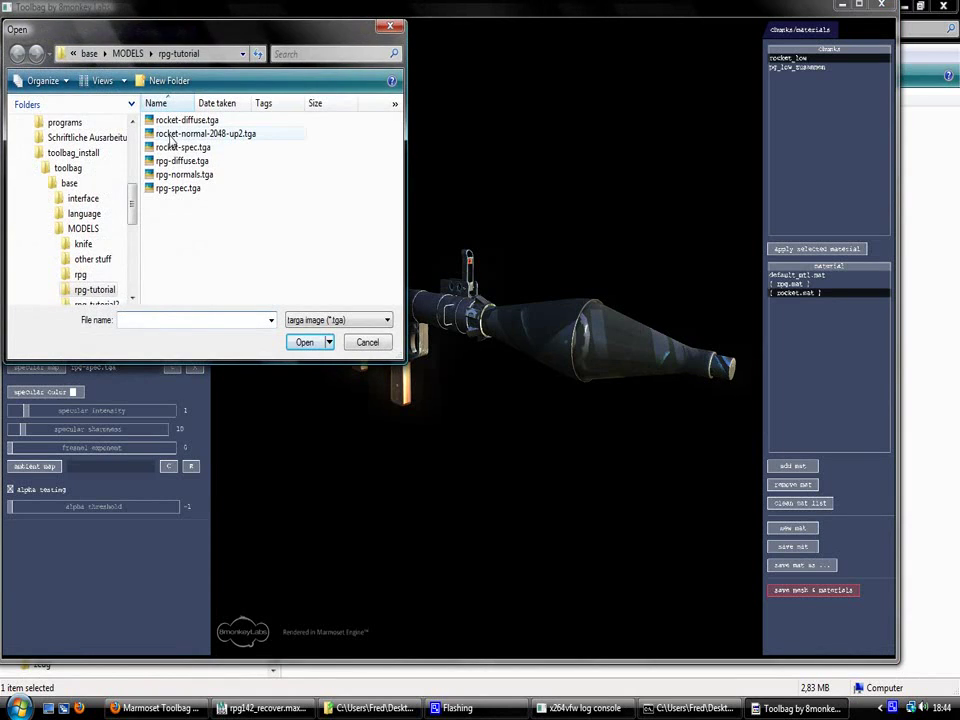
{"action": "double_click", "coordinate": [186, 146]}
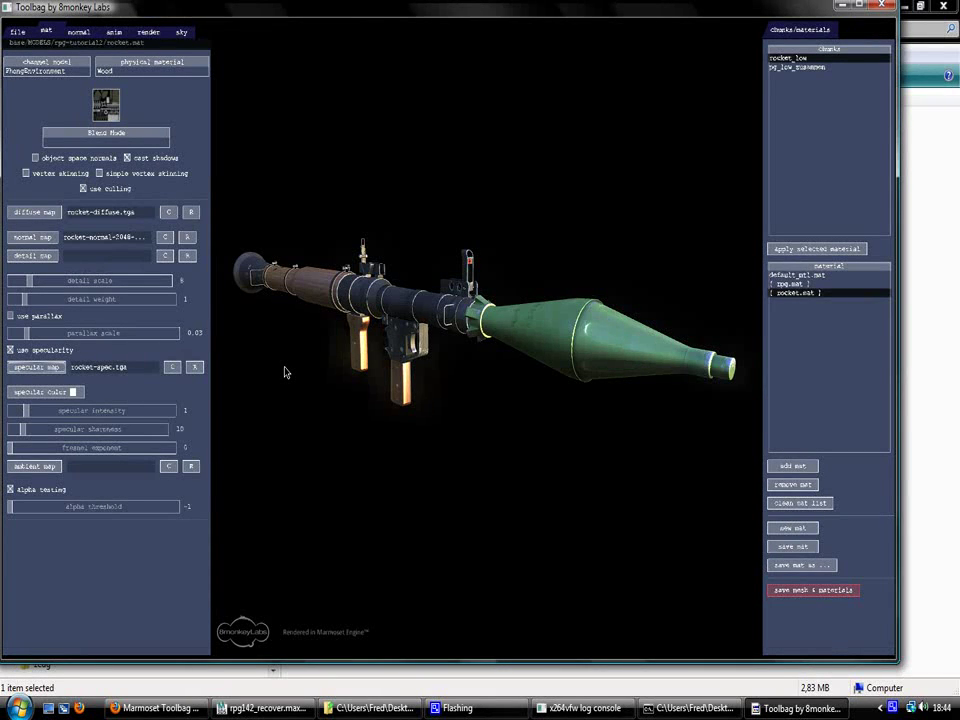
Hide the interface and inspect the textured launcher and rocket from several angles
{"action": "key", "text": "Tab"}
{"action": "left_click_drag", "start_coordinate": [279, 358], "coordinate": [118, 405]}
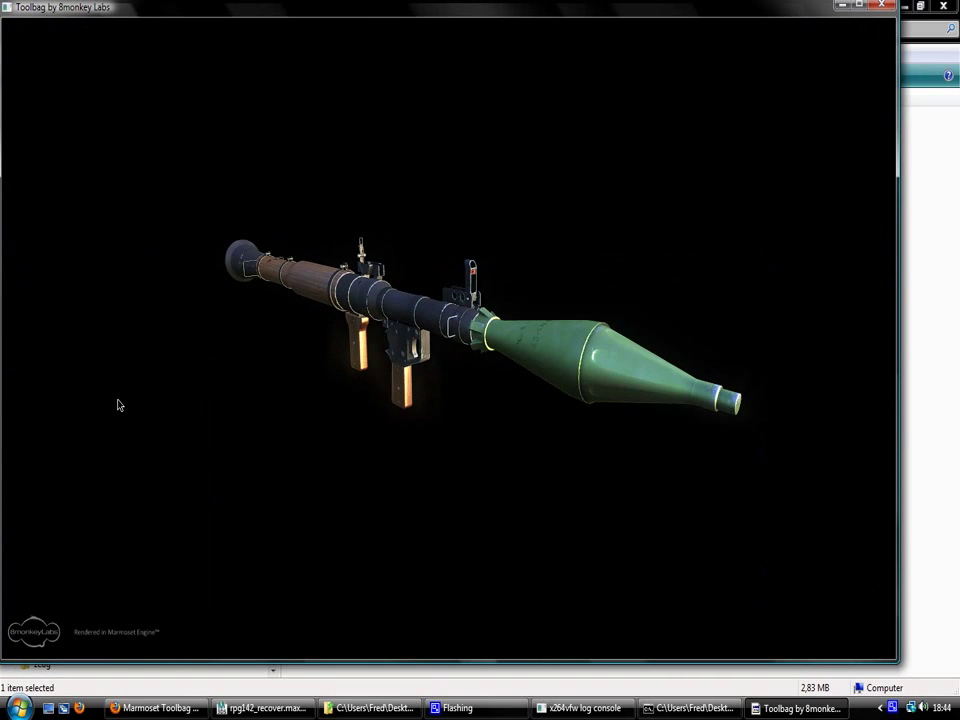
{"action": "key", "text": "Tab"}
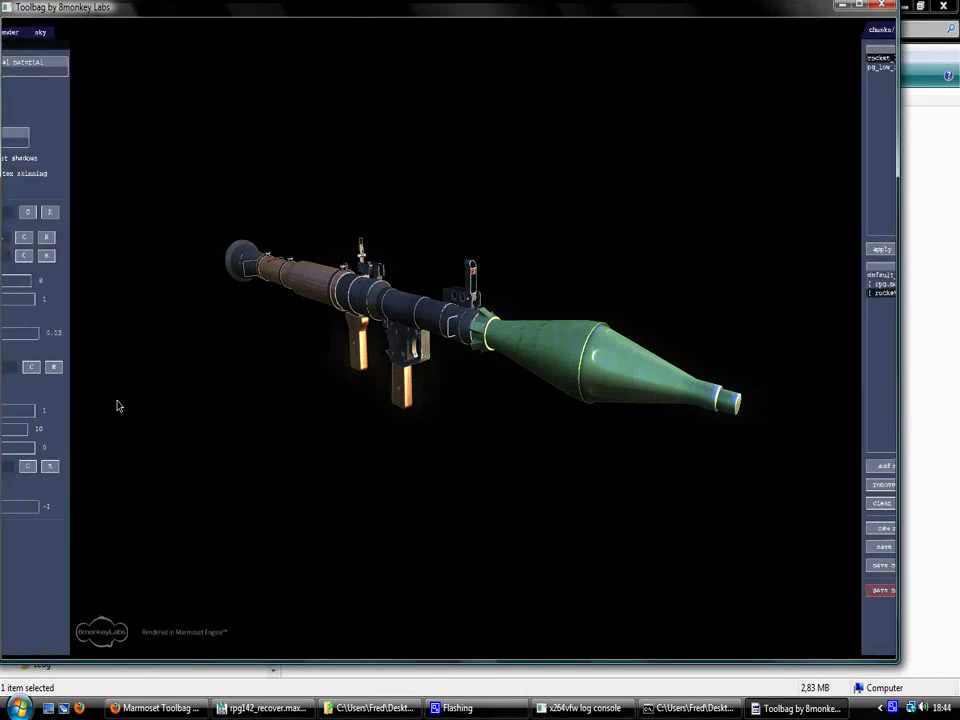
{"action": "key", "text": "Tab"}
{"action": "key", "text": "Tab"}
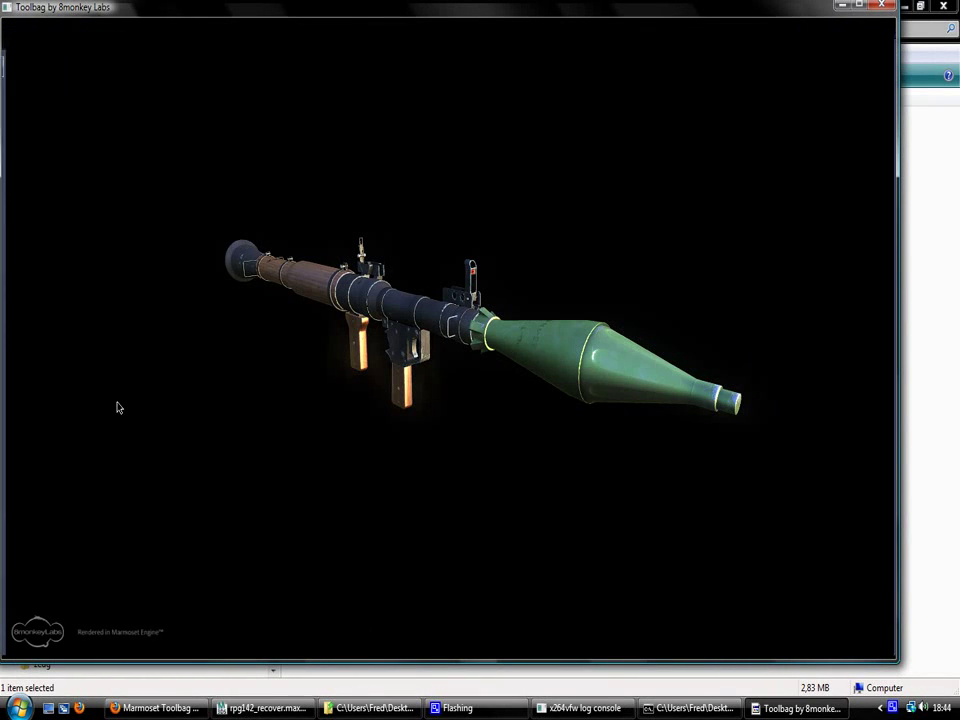
{"action": "left_click_drag", "start_coordinate": [118, 405], "coordinate": [366, 405]}
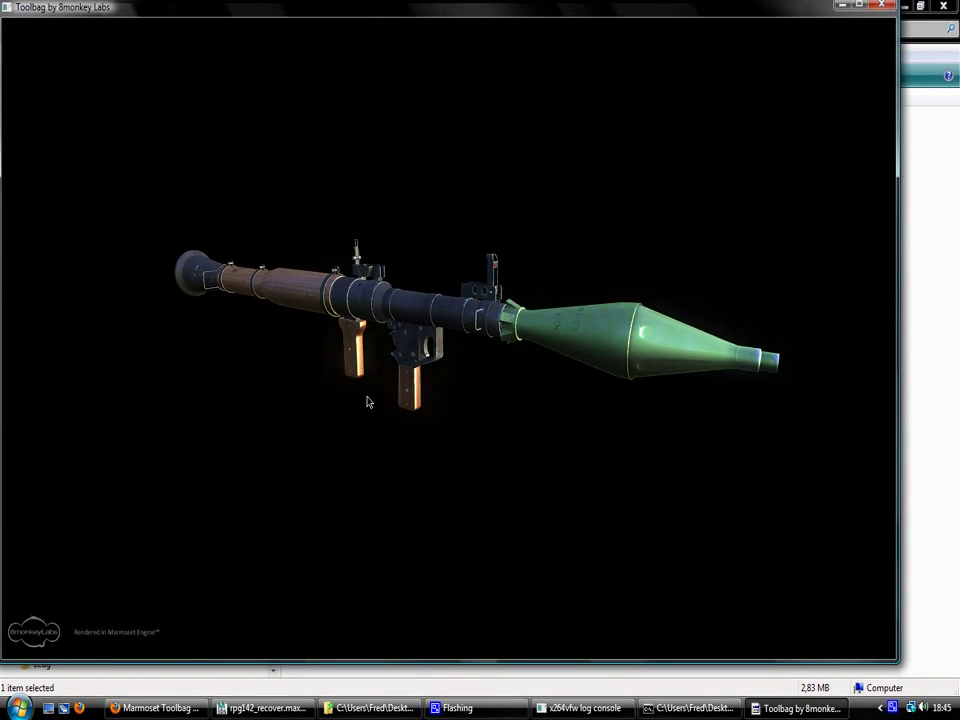
{"action": "middle_click_drag", "start_coordinate": [366, 402], "coordinate": [349, 380]}
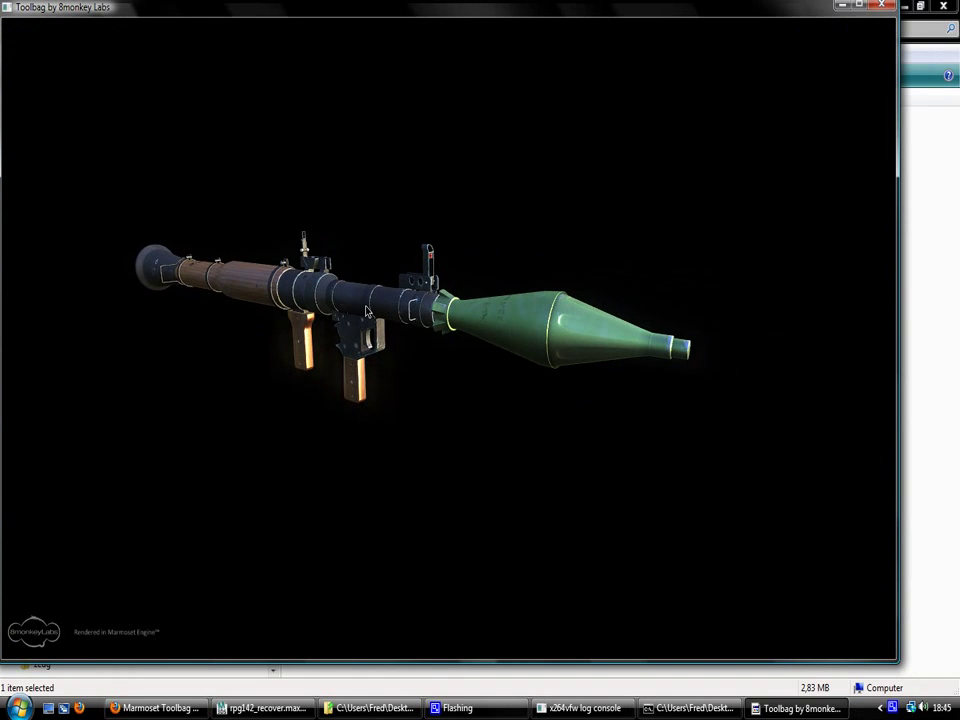
{"action": "left_click_drag", "start_coordinate": [337, 330], "coordinate": [392, 342]}
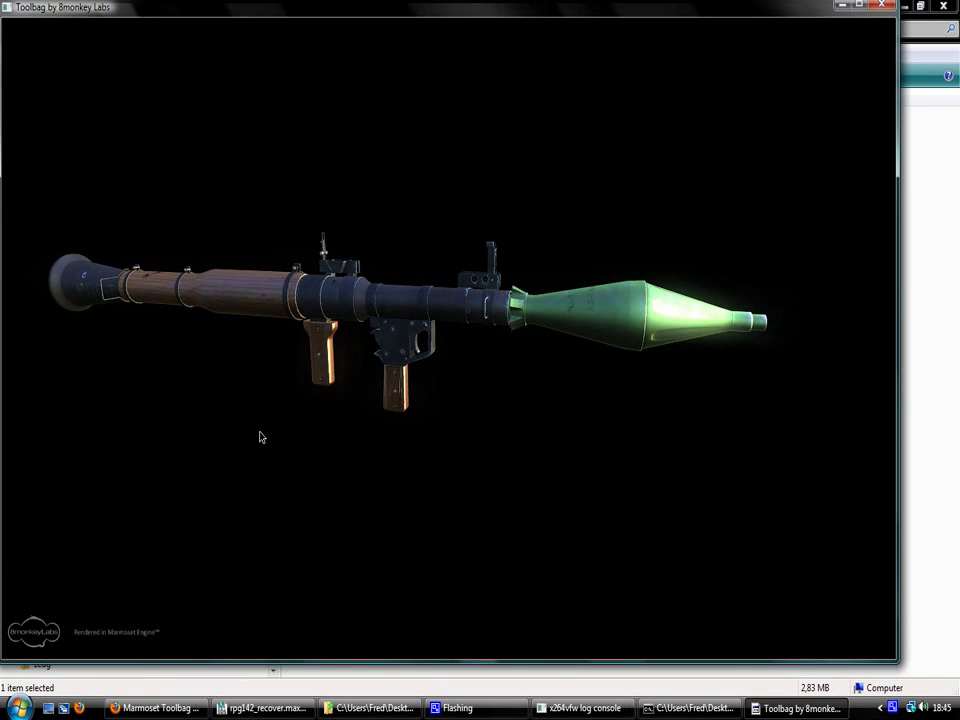
Rotate the light around the launcher to brighten its visible side, check it from another angle and show the interface again
{"action": "left_click_drag", "start_coordinate": [259, 437], "coordinate": [574, 414], "text": "shift"}
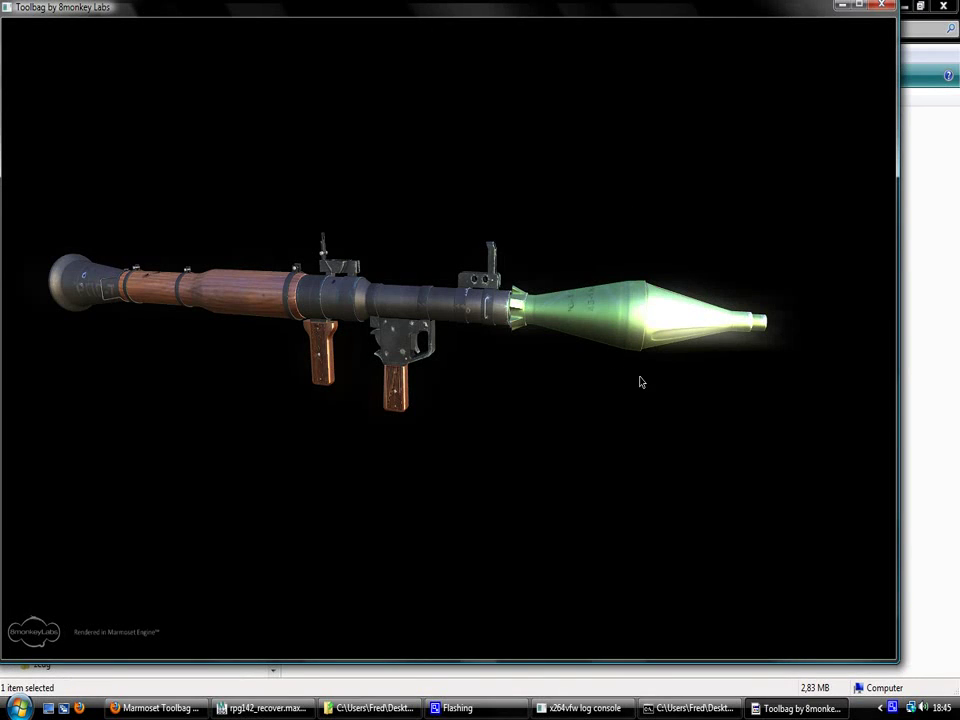
{"action": "left_click_drag", "start_coordinate": [236, 409], "coordinate": [299, 496], "text": "shift"}
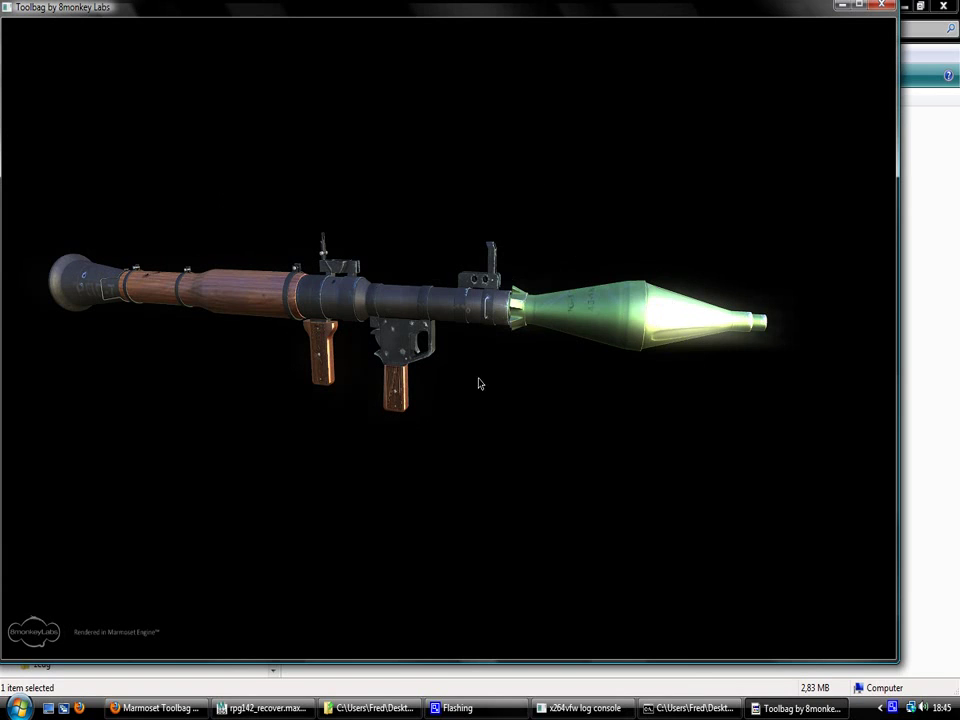
{"action": "left_click_drag", "start_coordinate": [484, 405], "coordinate": [461, 414]}
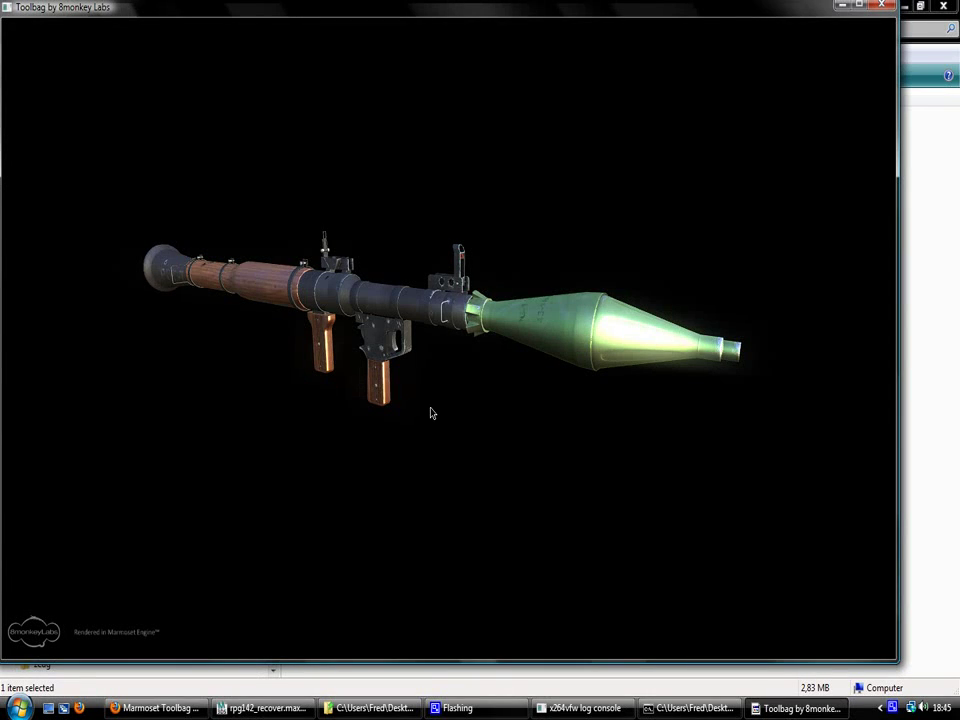
{"action": "key", "text": "Escape"}
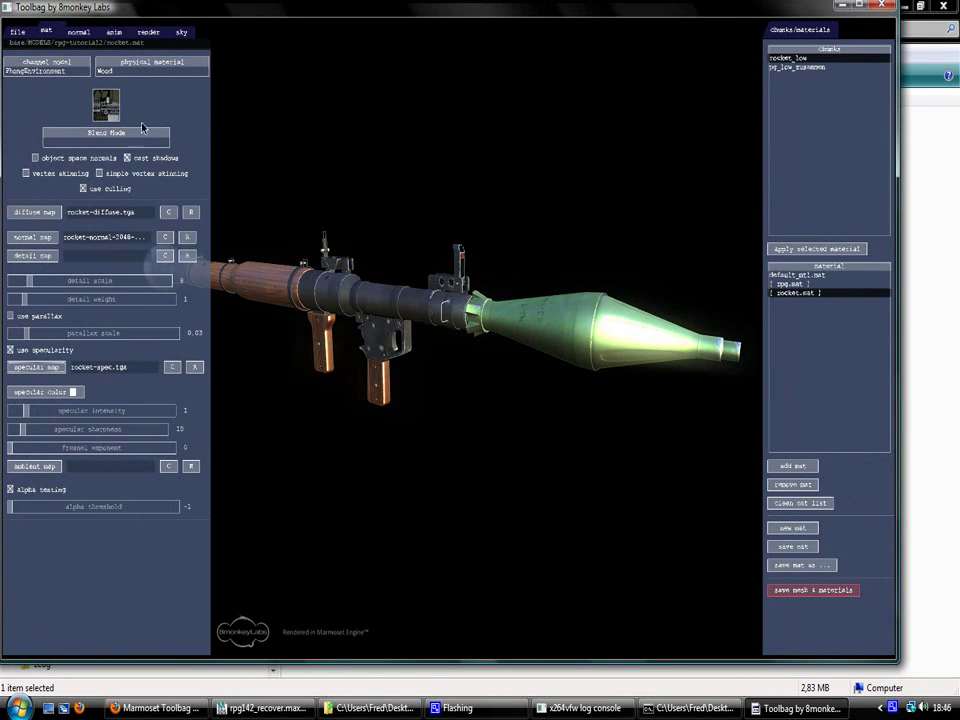
{"action": "left_click", "coordinate": [18, 33]}
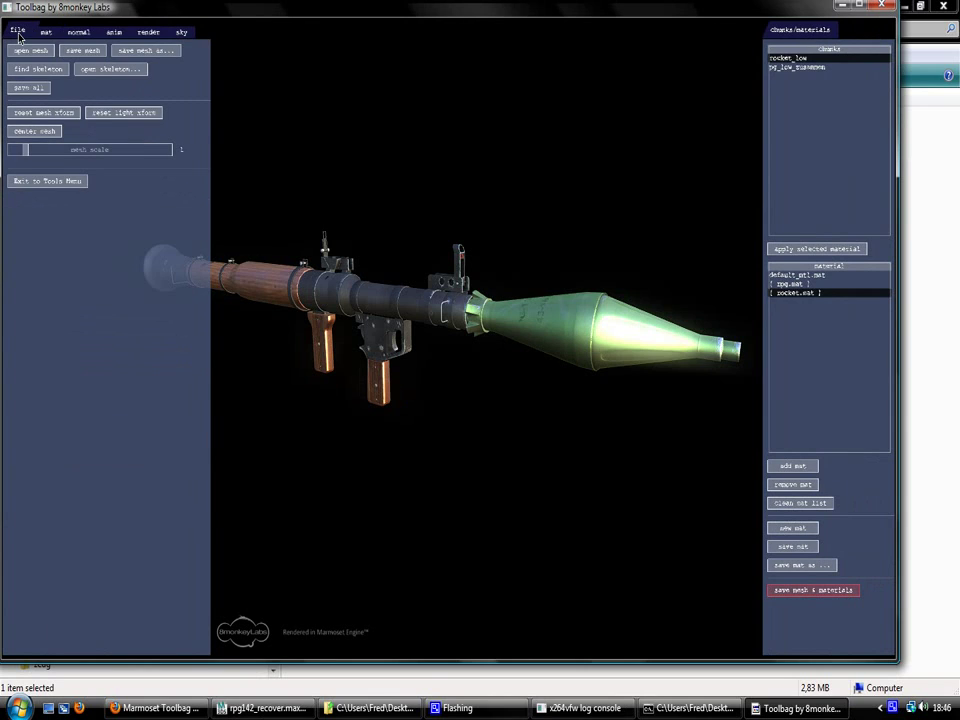
{"action": "left_click", "coordinate": [46, 32]}
{"action": "left_click", "coordinate": [115, 33]}
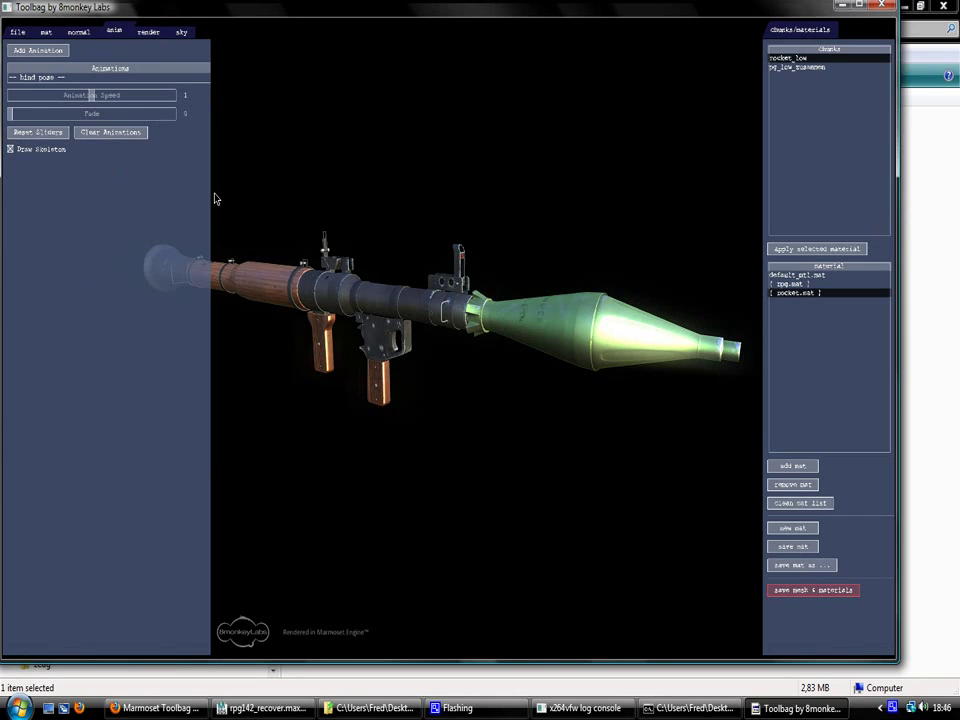
{"action": "left_click", "coordinate": [48, 32]}
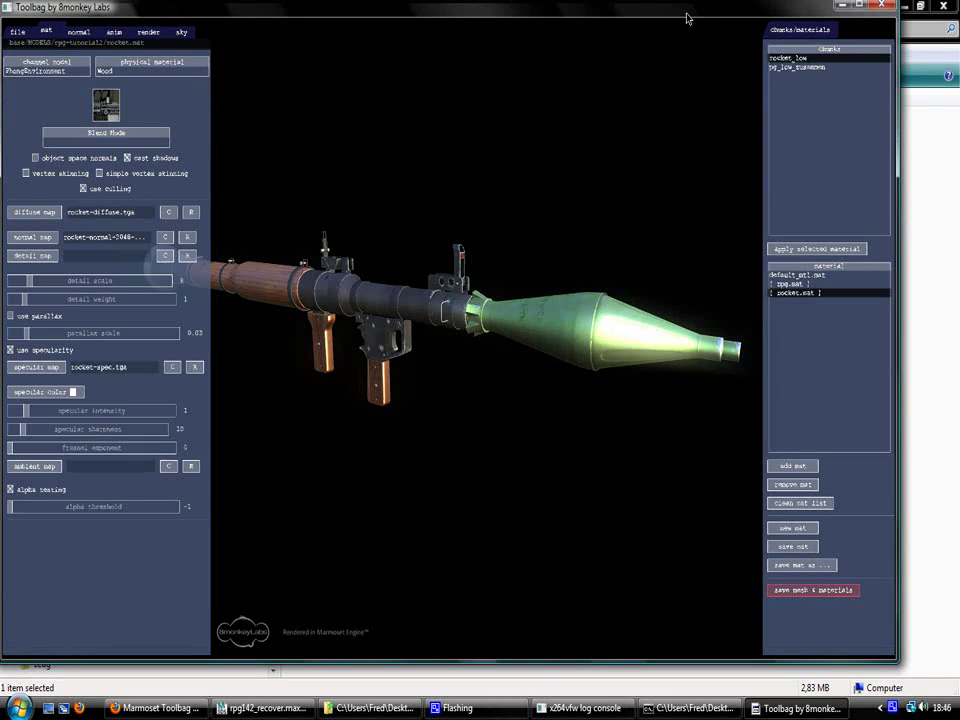
Exit Toolbag and open the exporter folder inside the toolbag directory in Windows Explorer
{"action": "key", "text": "Escape"}
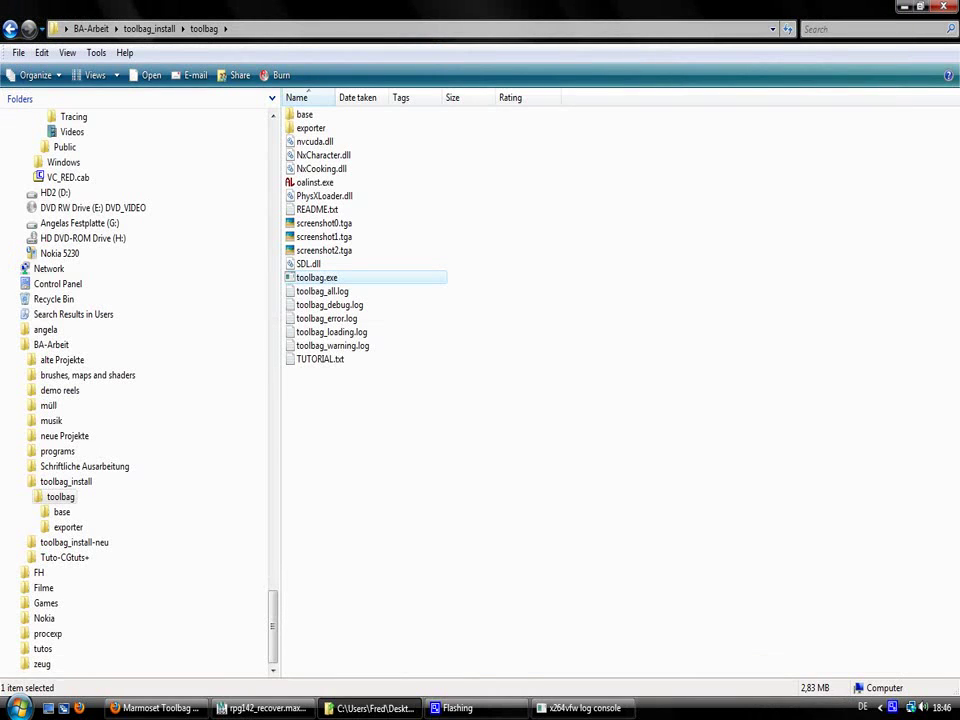
{"action": "left_click", "coordinate": [465, 420]}
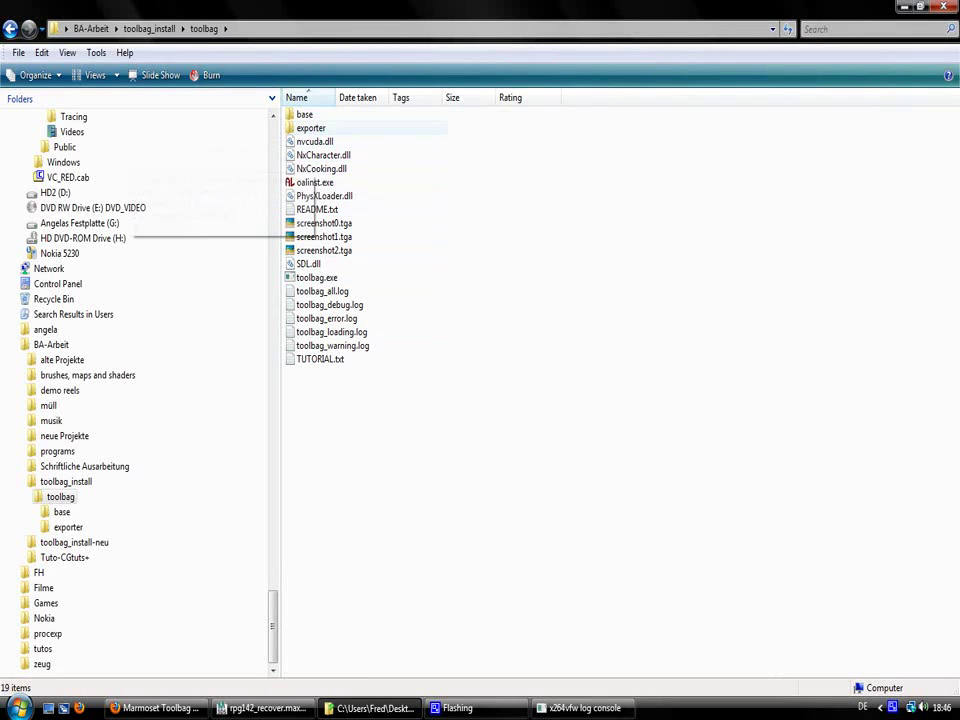
{"action": "double_click", "coordinate": [311, 128]}
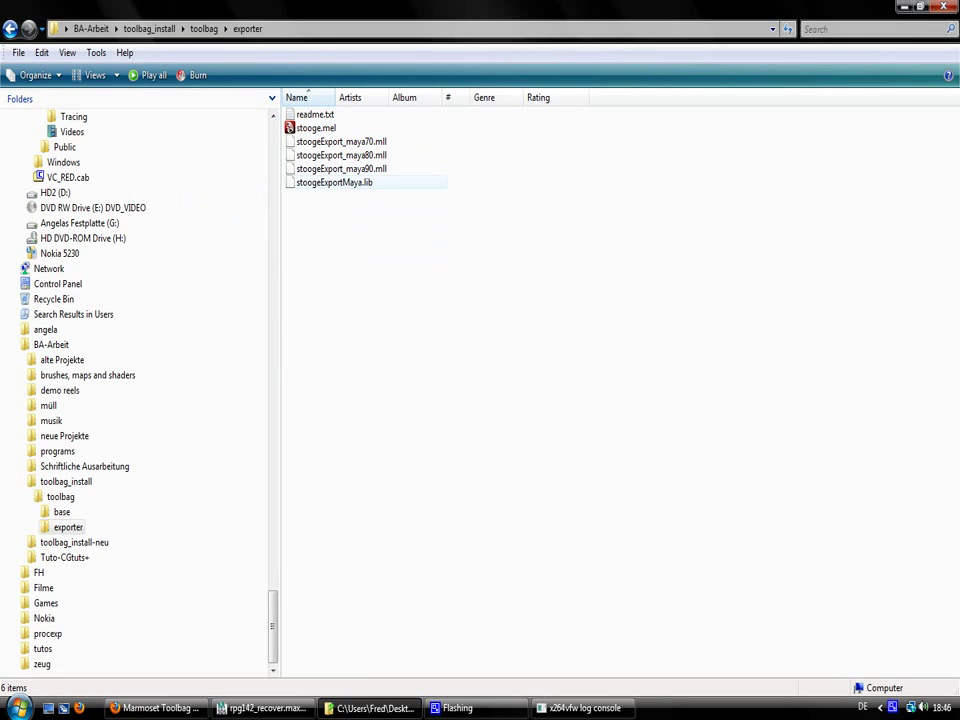
Point out the Maya exporter files stoogeExport_maya70.mll, maya80.mll, maya90.mll and stoogeExportMaya.lib, ending with stoogeExport_maya90.mll selected
{"action": "left_click", "coordinate": [342, 169]}
{"action": "left_click", "coordinate": [342, 142], "text": "shift"}
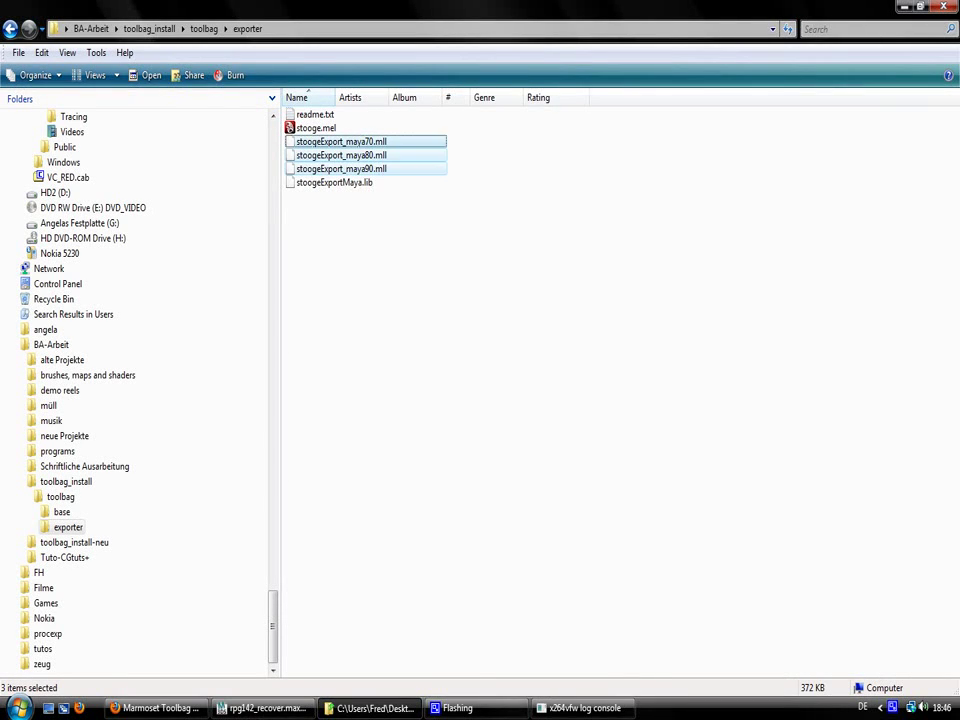
{"action": "left_click", "coordinate": [342, 183]}
{"action": "left_click", "coordinate": [342, 142], "text": "shift"}
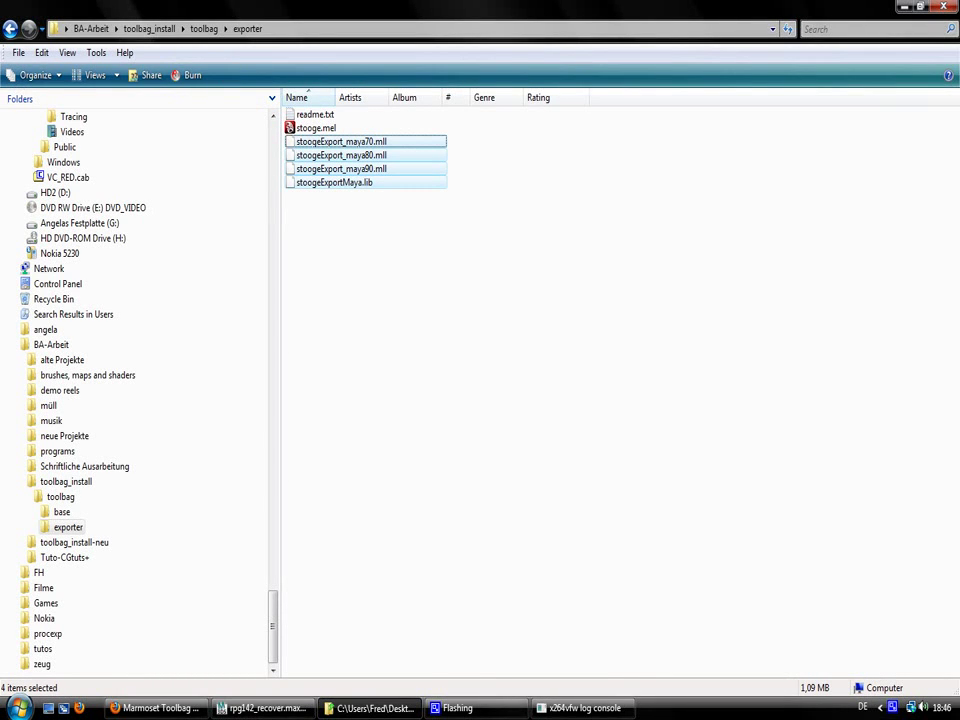
{"action": "left_click", "coordinate": [500, 195]}
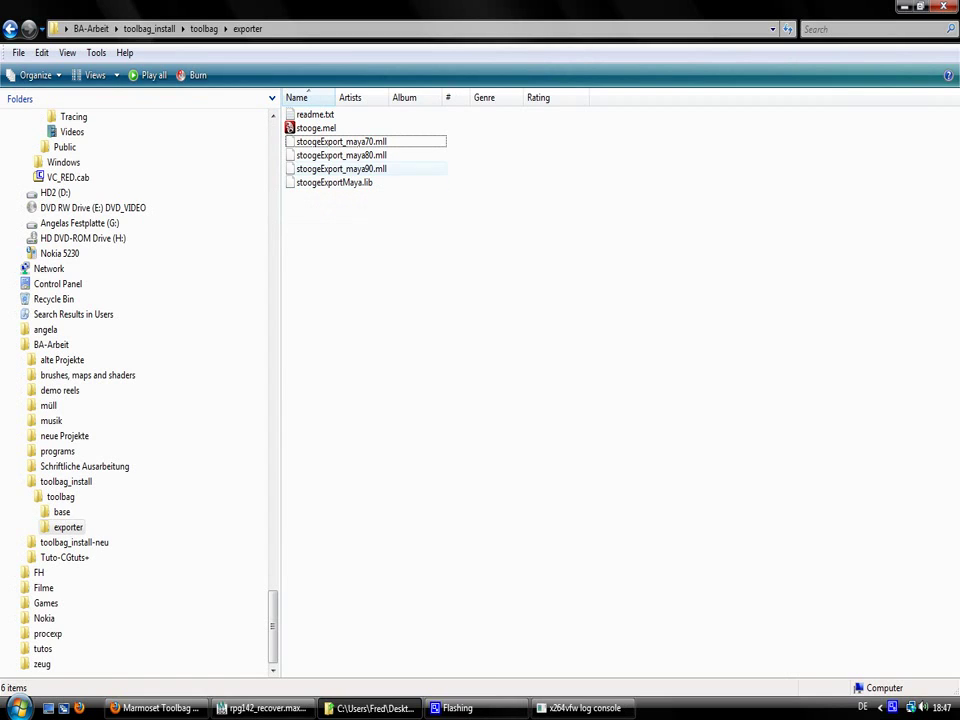
{"action": "left_click", "coordinate": [340, 168]}
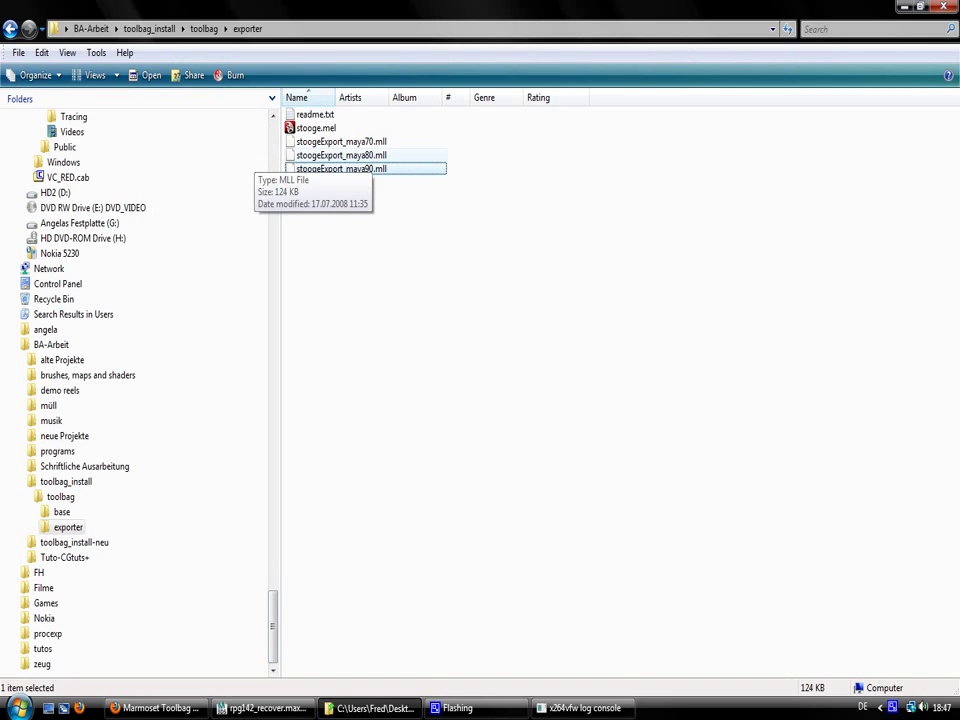
Open the plug-ins folder in Program Files (x86)\Autodesk\Maya2008\bin to view its plug-in files, and collapse the Autodesk folder tree
{"action": "left_click_drag", "start_coordinate": [272, 627], "coordinate": [272, 183]}
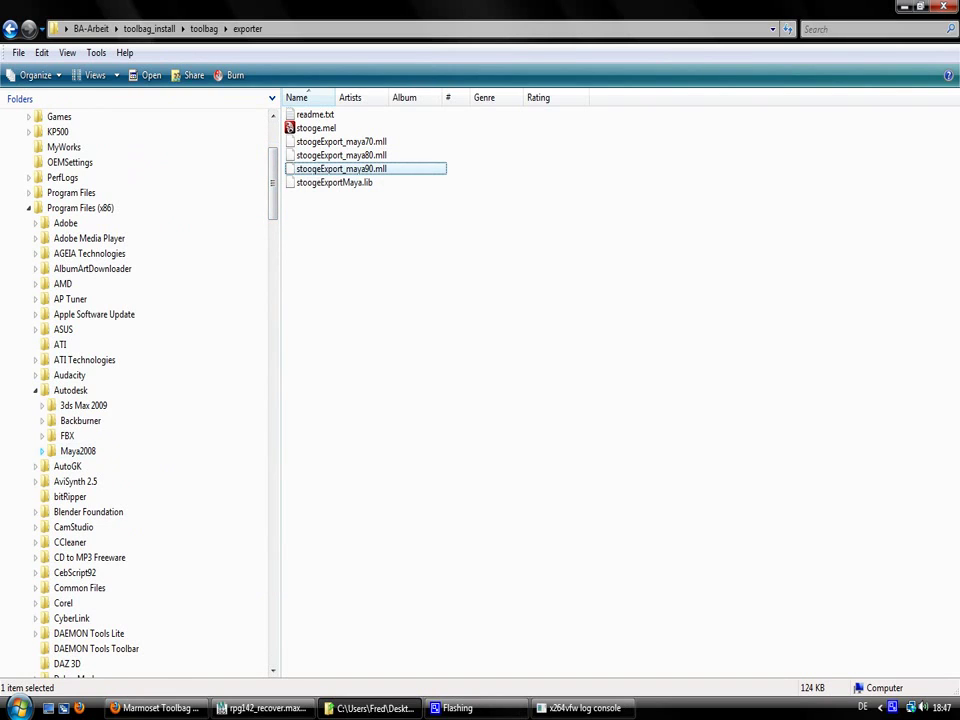
{"action": "left_click", "coordinate": [42, 451]}
{"action": "scroll", "coordinate": [42, 451], "scroll_direction": "down", "scroll_amount": 2}
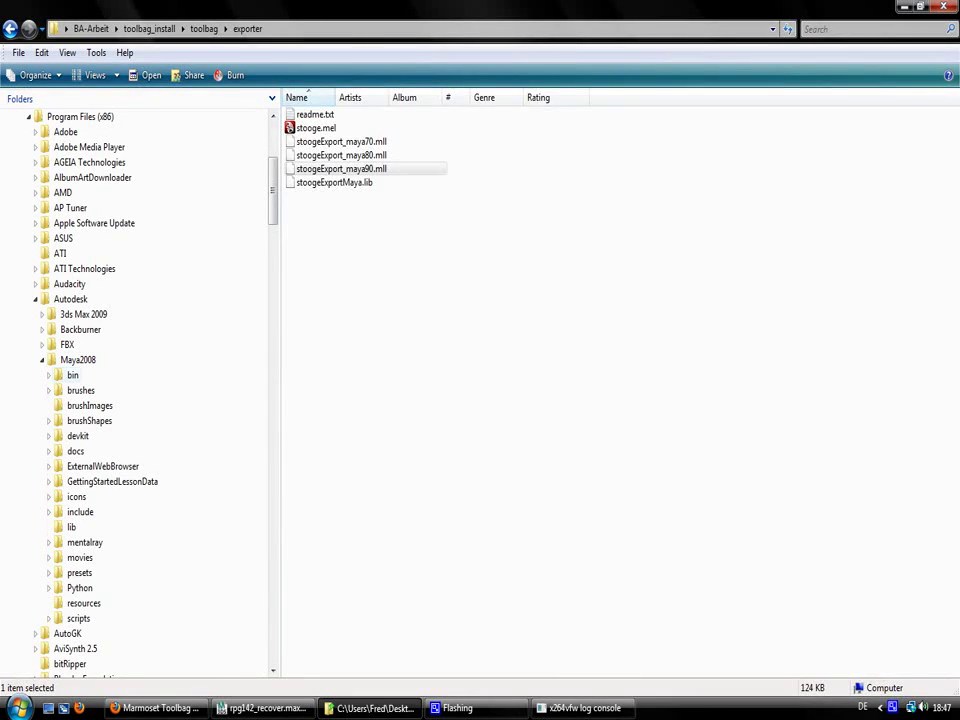
{"action": "left_click", "coordinate": [72, 375]}
{"action": "double_click", "coordinate": [311, 155]}
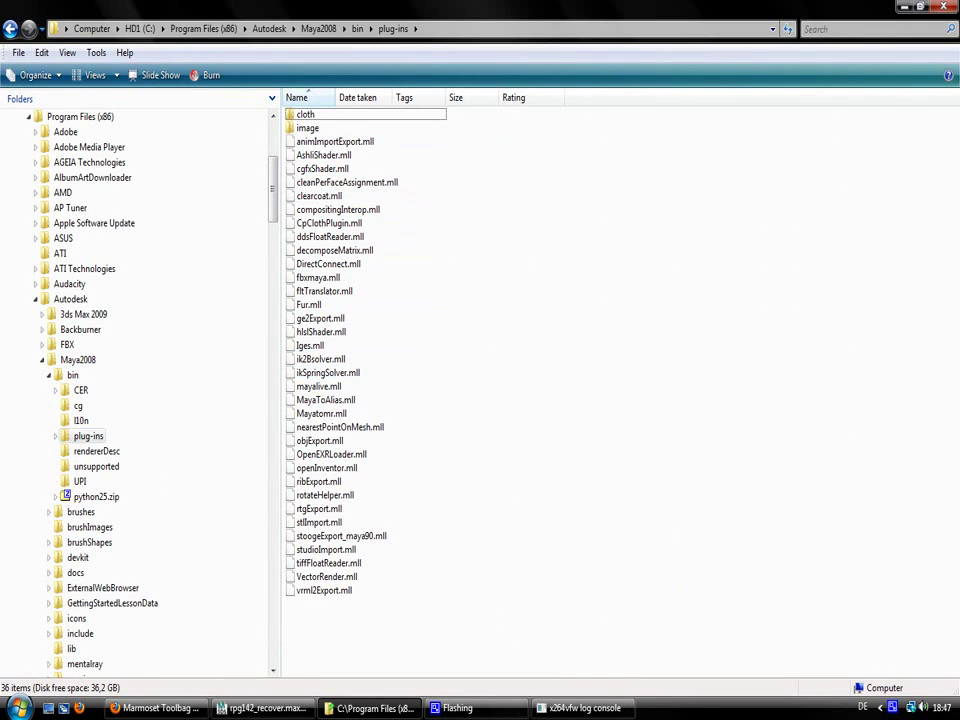
{"action": "left_click", "coordinate": [41, 359]}
{"action": "left_click", "coordinate": [35, 299]}
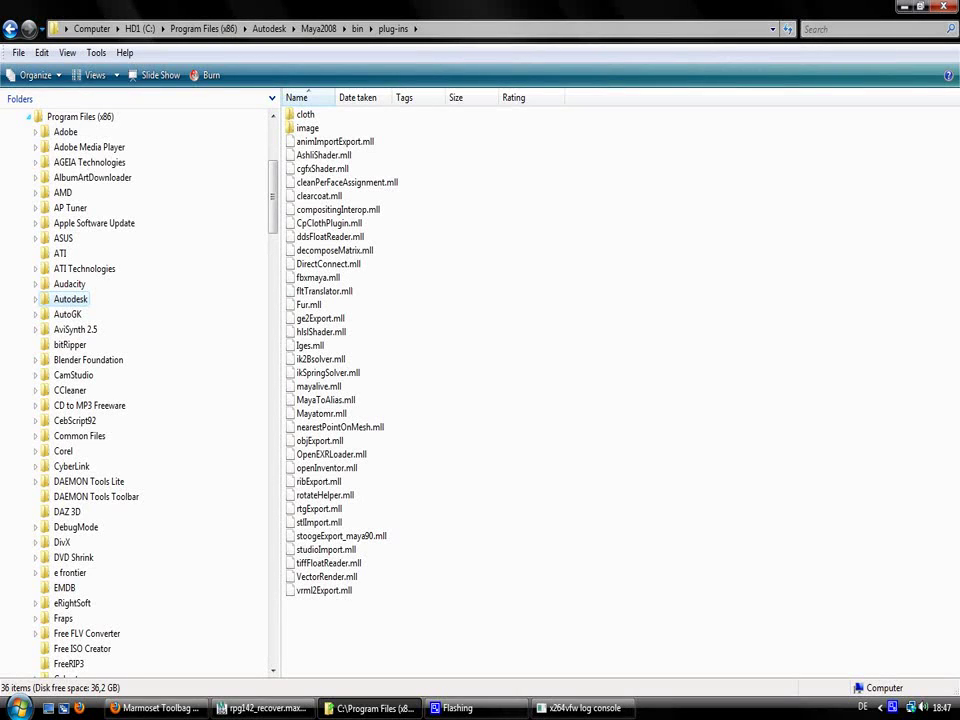
Return to the exporter folder inside the toolbag directory and select the stooge.mel script
{"action": "scroll", "coordinate": [140, 390], "scroll_direction": "up", "scroll_amount": 4}
{"action": "scroll", "coordinate": [140, 390], "scroll_direction": "up", "scroll_amount": 2}
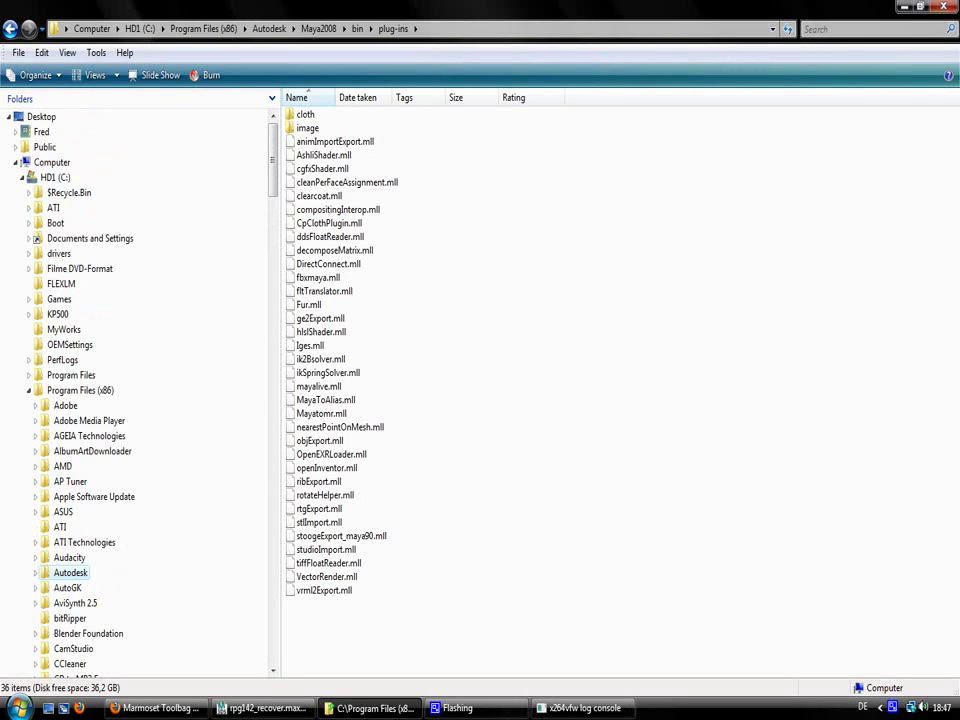
{"action": "scroll", "coordinate": [140, 390], "scroll_direction": "down", "scroll_amount": 20}
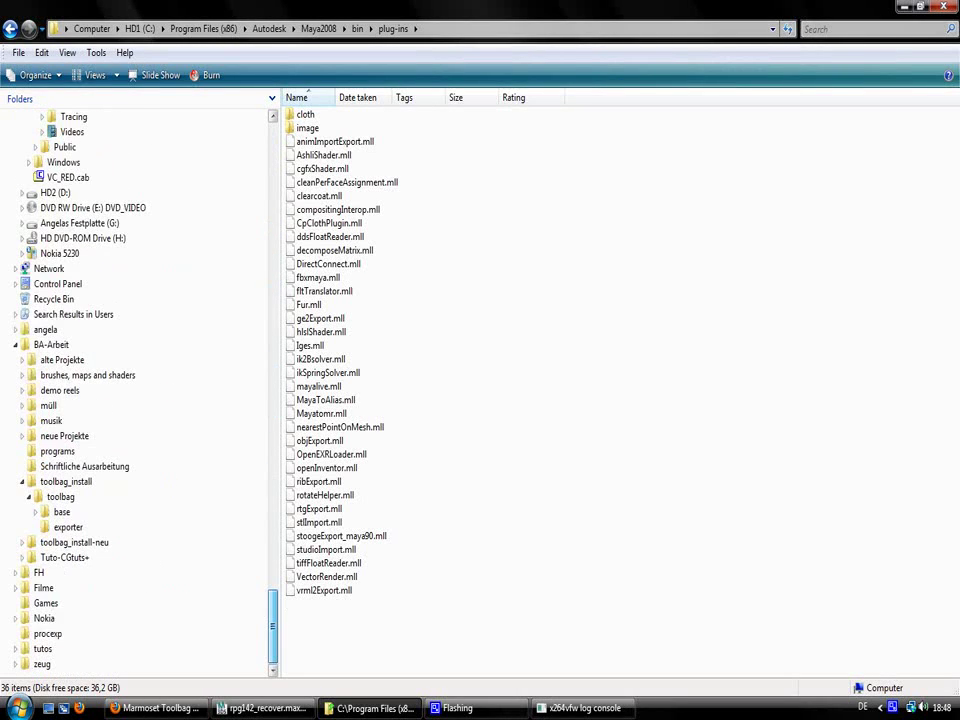
{"action": "left_click", "coordinate": [68, 527]}
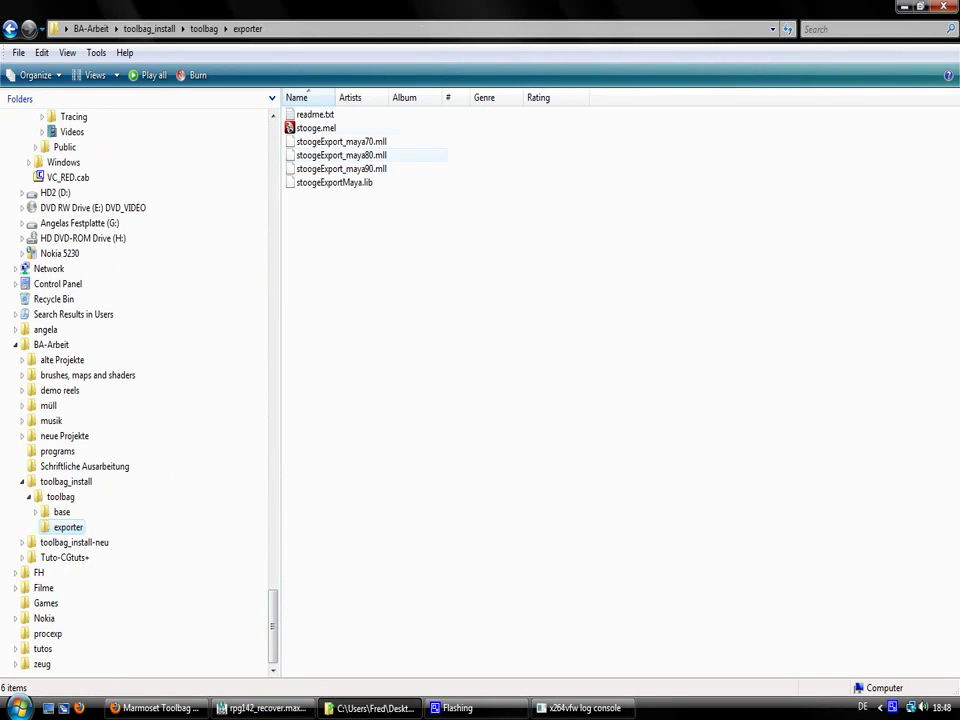
{"action": "left_click", "coordinate": [316, 128]}
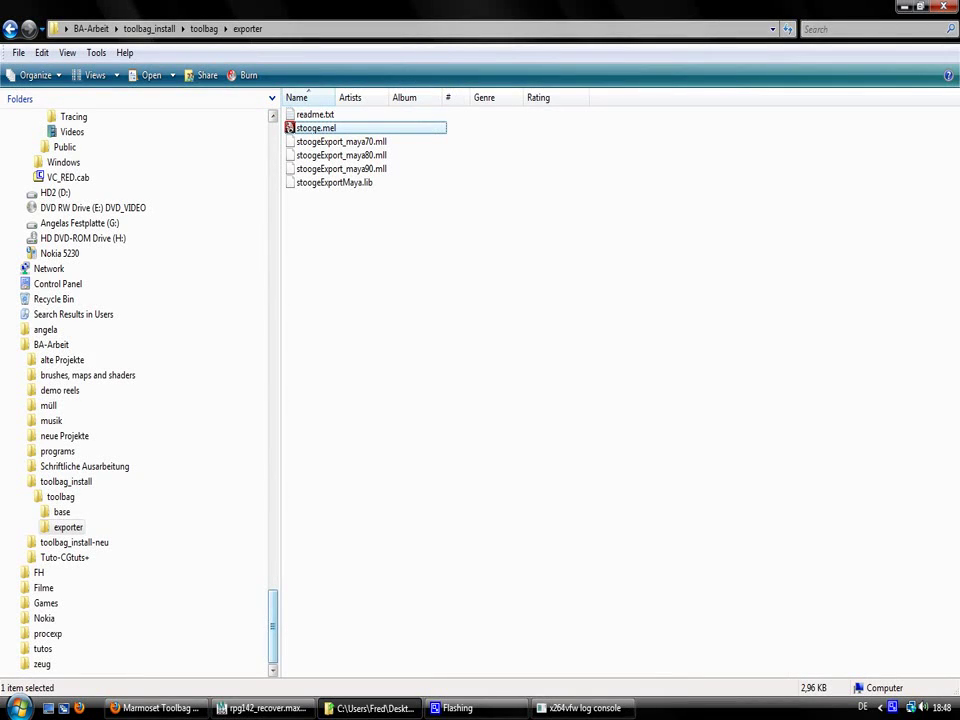
Open the maya\scripts folder in the user's Documents to show where stooge.mel belongs, and collapse the HD1 (C:) folder tree
{"action": "left_click_drag", "start_coordinate": [272, 626], "coordinate": [272, 478]}
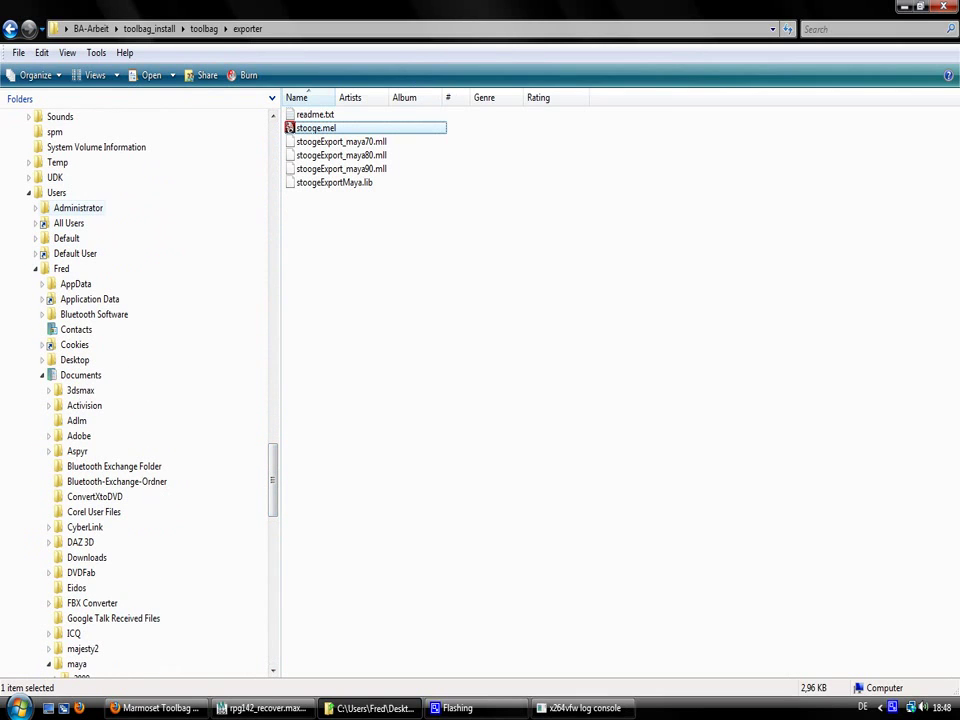
{"action": "left_click", "coordinate": [56, 193]}
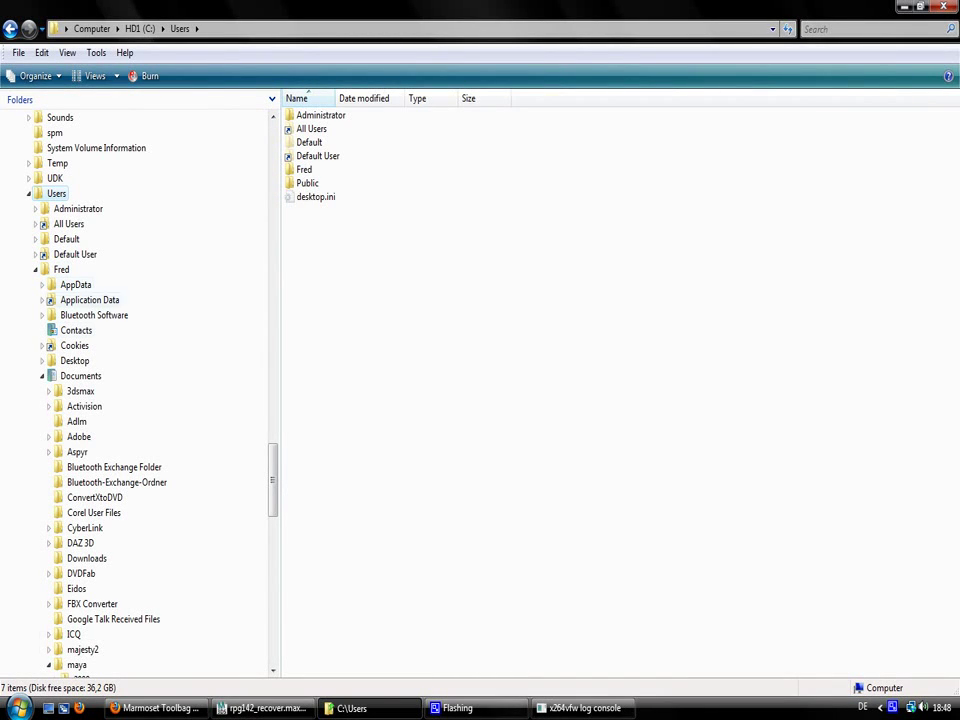
{"action": "left_click", "coordinate": [80, 376]}
{"action": "scroll", "coordinate": [80, 376], "scroll_direction": "down", "scroll_amount": 3}
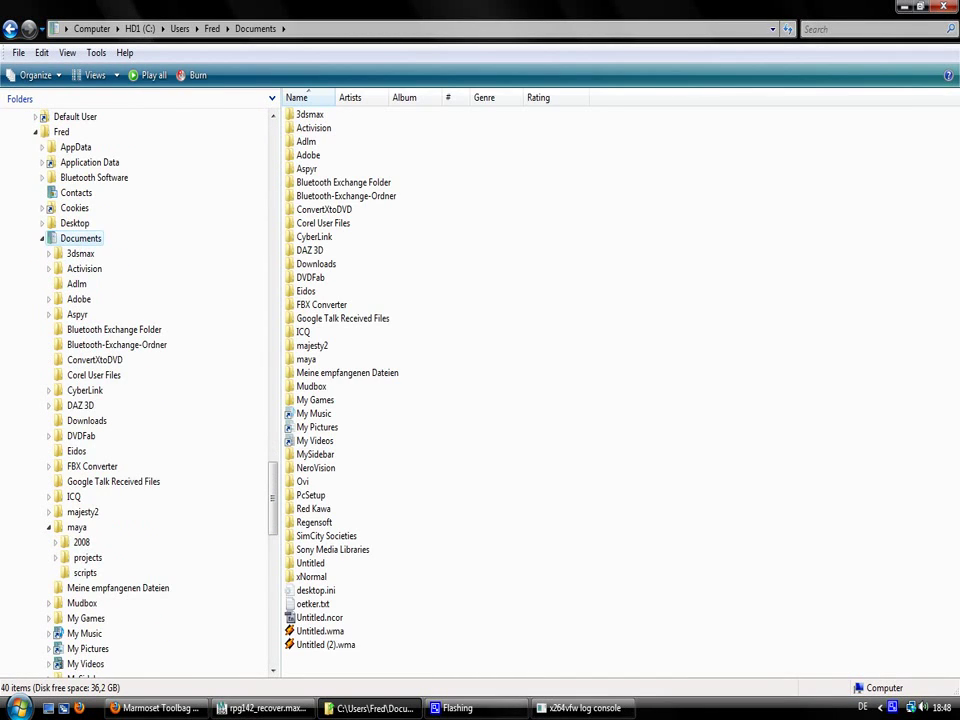
{"action": "left_click", "coordinate": [82, 542]}
{"action": "left_click", "coordinate": [85, 573]}
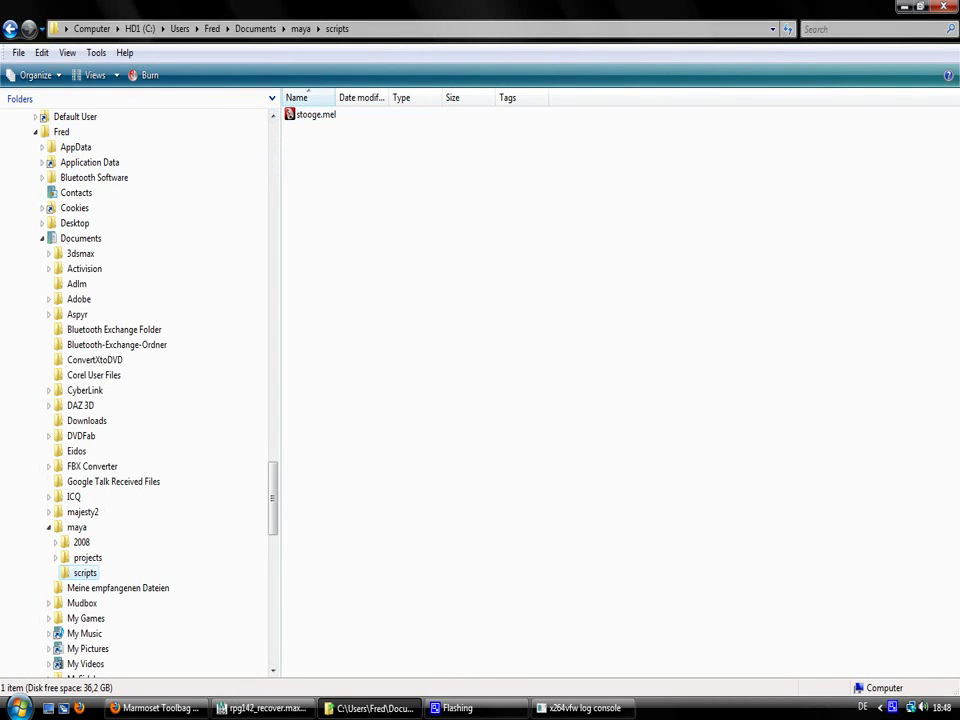
{"action": "scroll", "coordinate": [135, 390], "scroll_direction": "up", "scroll_amount": 20}
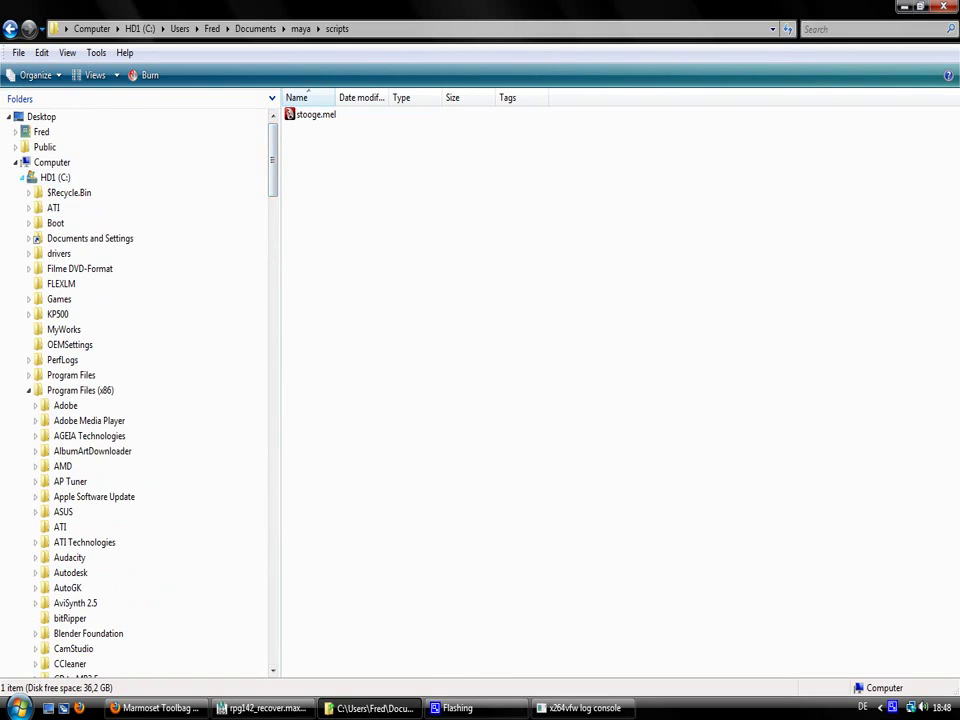
{"action": "left_click", "coordinate": [21, 177]}
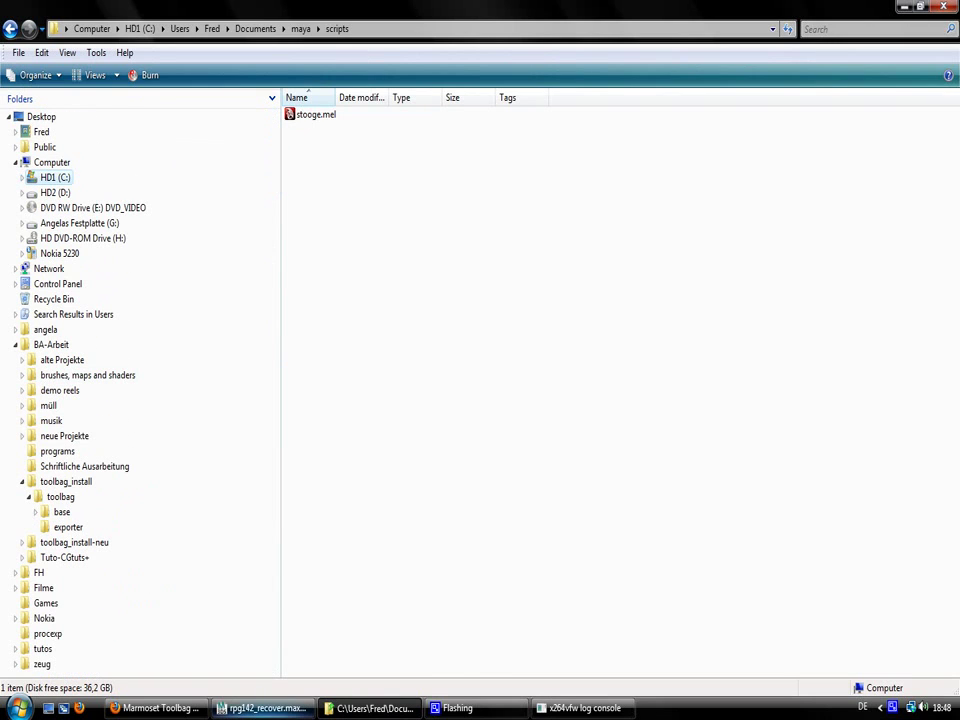
Launch Autodesk Maya 2008 from the desktop and close its separate Output Window
{"action": "left_click", "coordinate": [47, 708]}
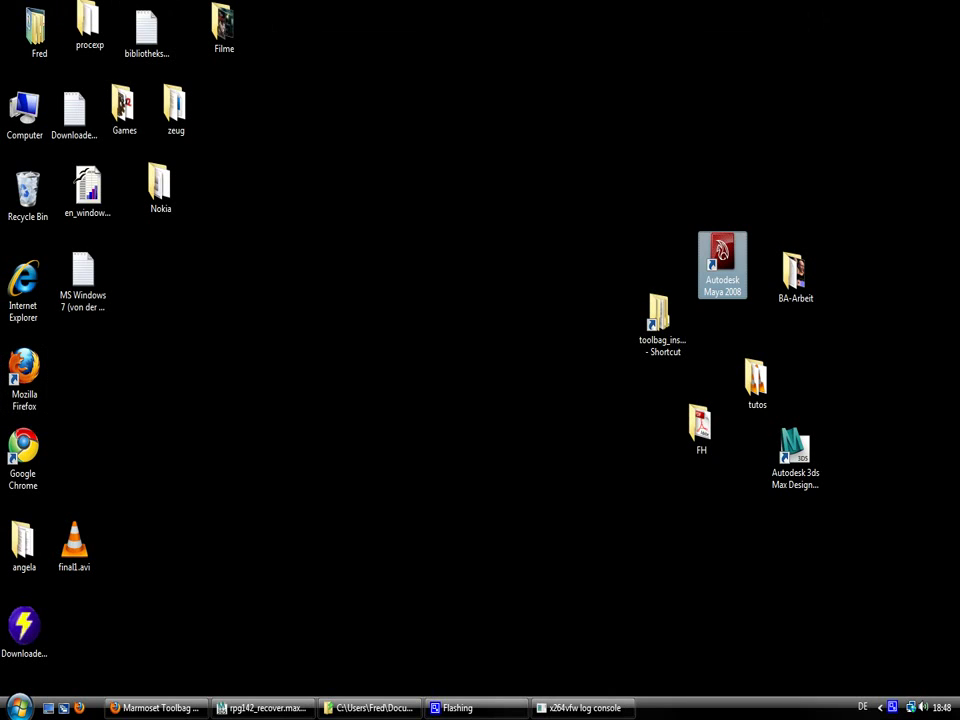
{"action": "left_click", "coordinate": [722, 262]}
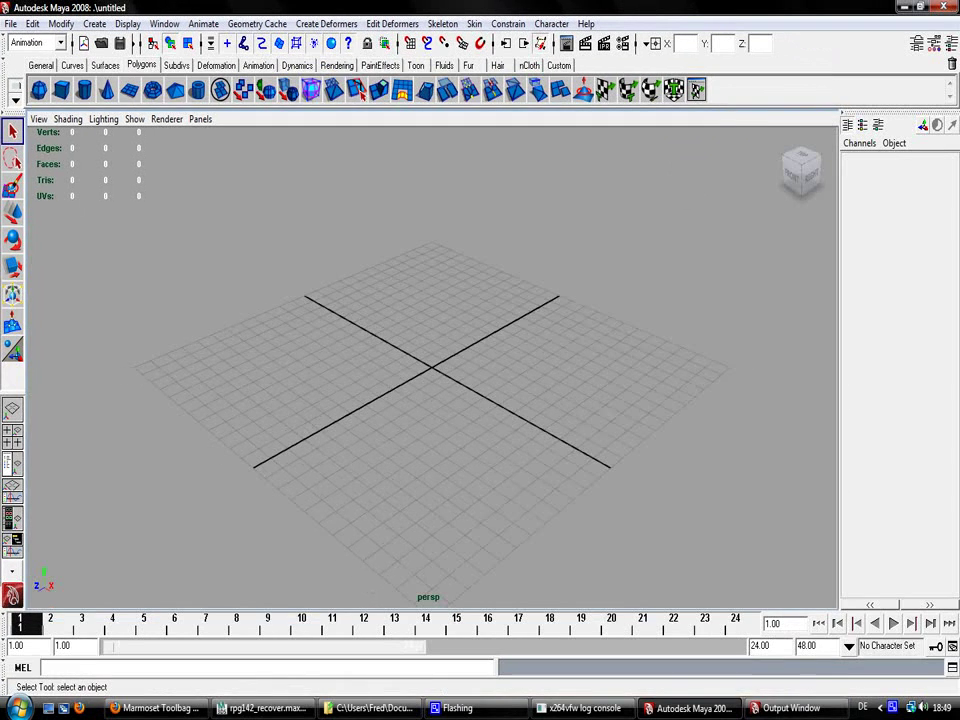
{"action": "right_click", "coordinate": [790, 708]}
{"action": "left_click", "coordinate": [830, 700]}
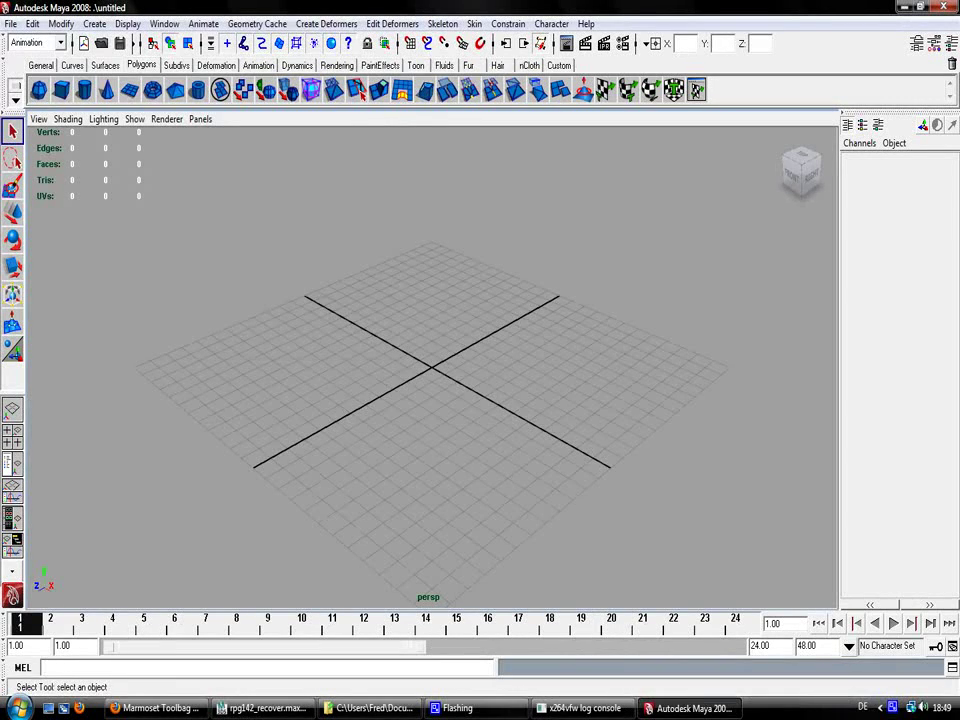
Open the dialog for importing a file into the empty scene and look through its list of locations
{"action": "left_click", "coordinate": [10, 23]}
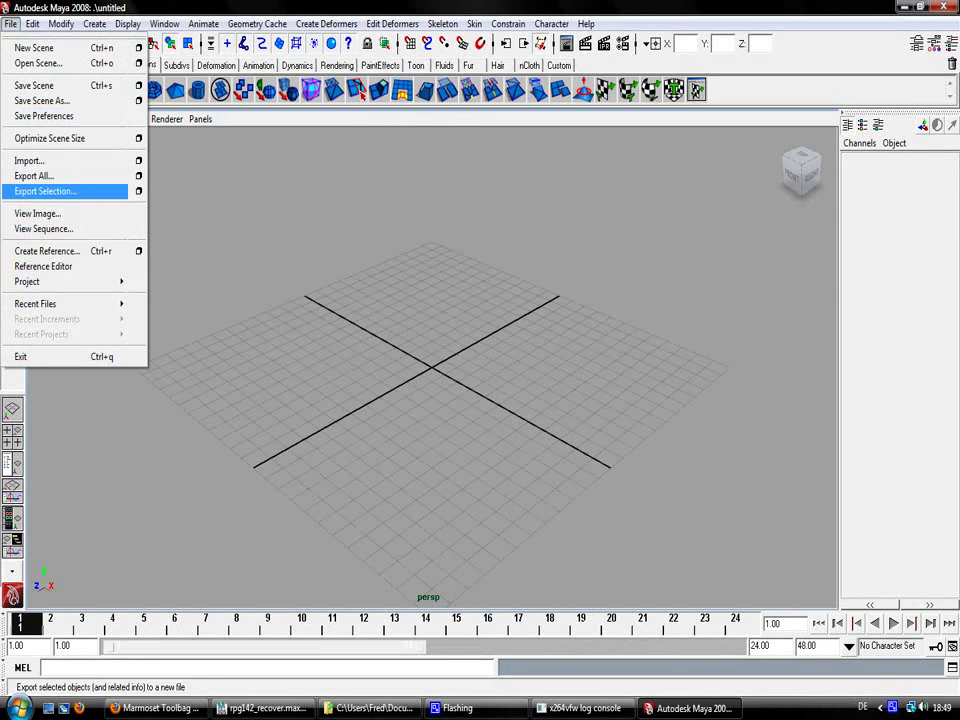
{"action": "left_click", "coordinate": [30, 160]}
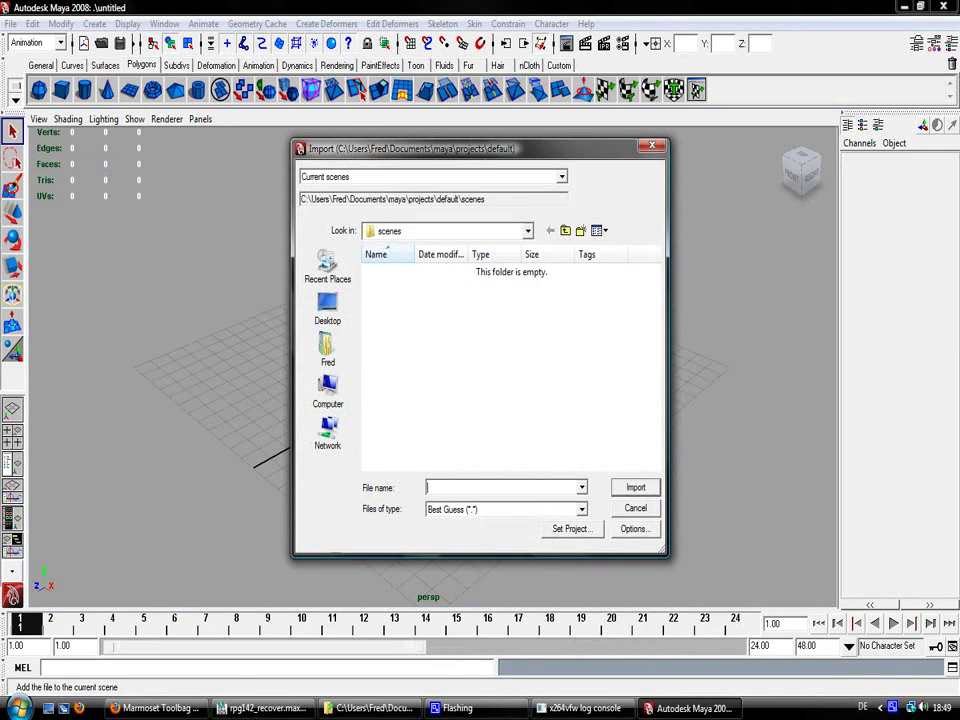
{"action": "left_click", "coordinate": [448, 231]}
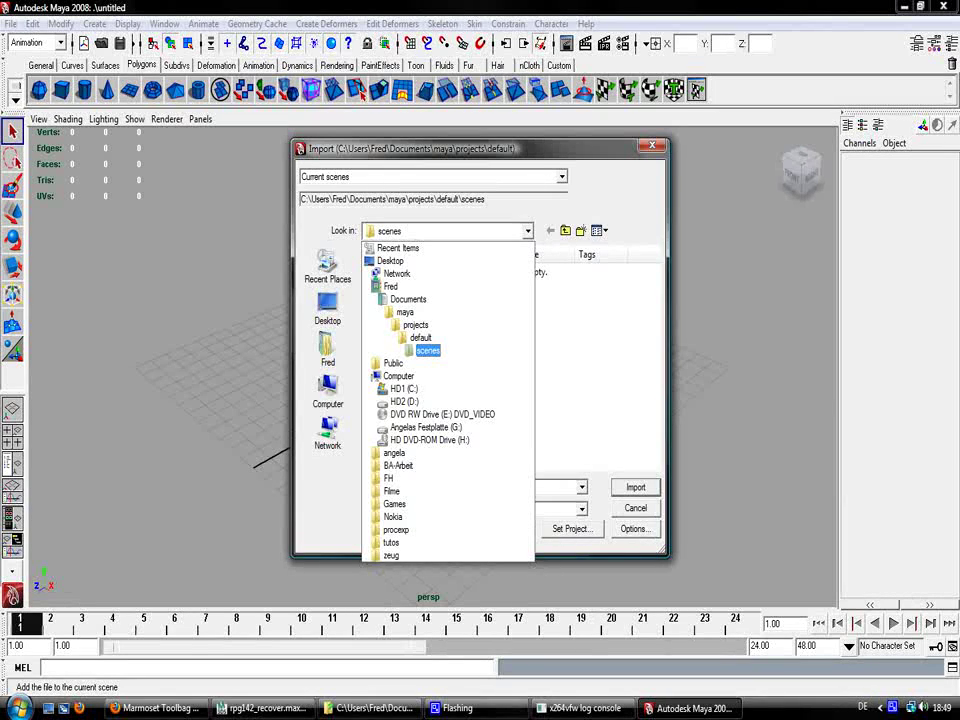
{"action": "key", "text": "Escape"}
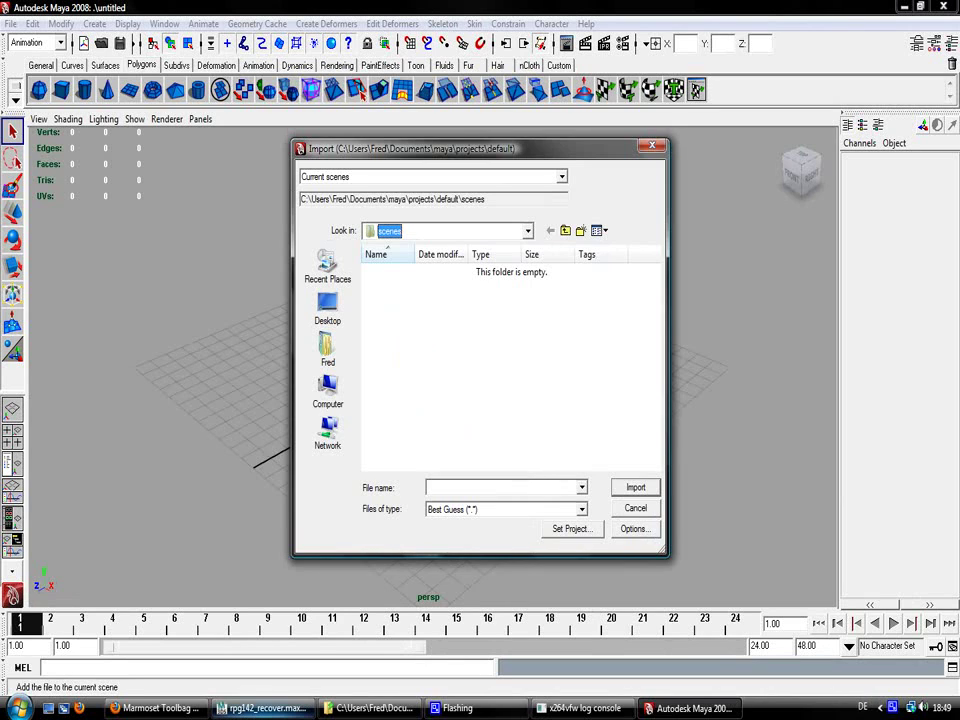
{"action": "mouse_move", "coordinate": [265, 708]}
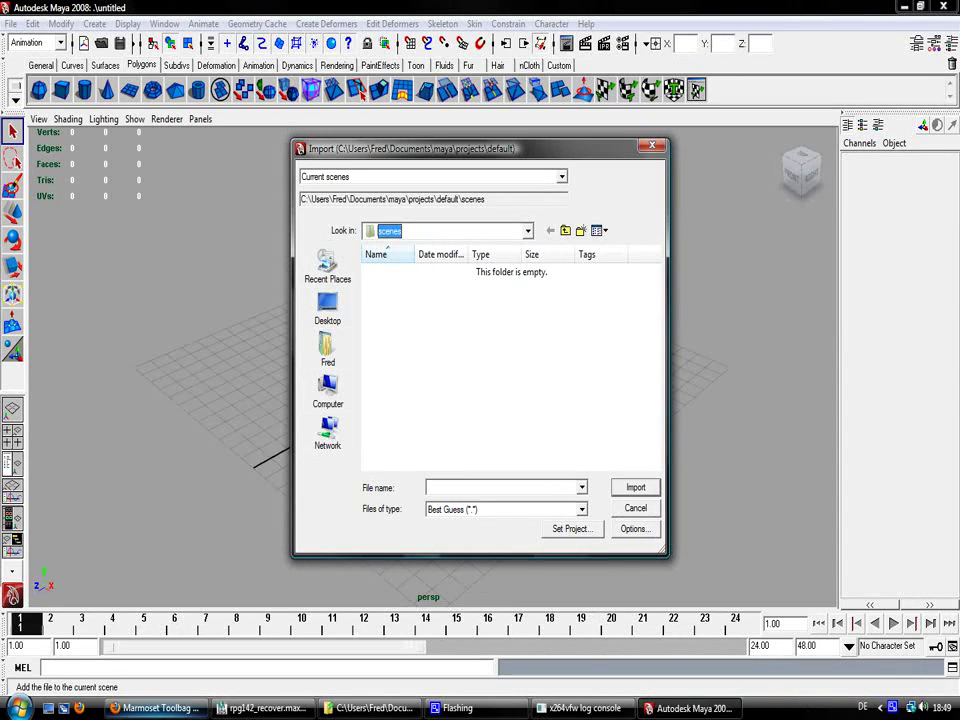
Switch to Windows Explorer, open the rpg-tutorial2 folder under toolbag\base\MODELS and copy its full path
{"action": "key", "text": "alt+Tab"}
{"action": "left_click", "coordinate": [60, 497]}
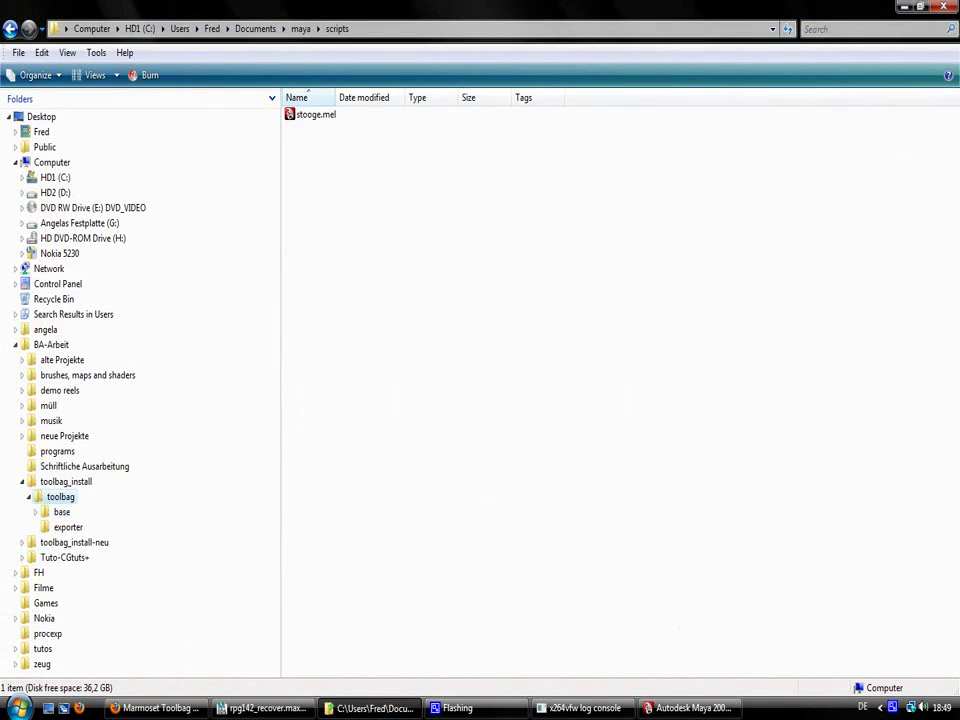
{"action": "left_click", "coordinate": [36, 512]}
{"action": "scroll", "coordinate": [70, 482], "scroll_direction": "down", "scroll_amount": 1}
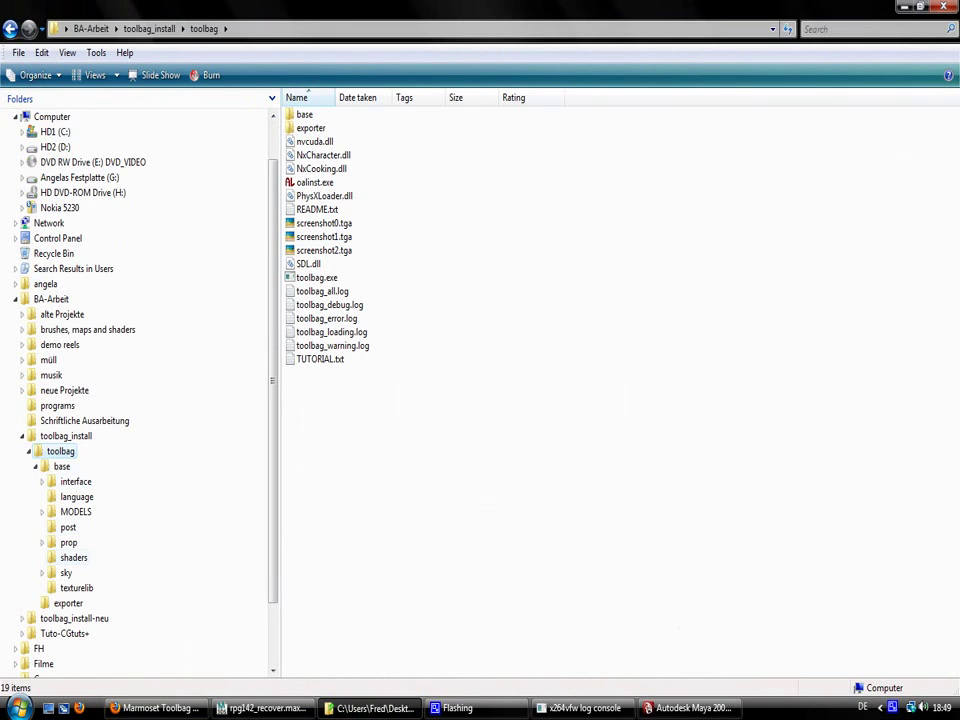
{"action": "left_click", "coordinate": [76, 512]}
{"action": "double_click", "coordinate": [318, 169]}
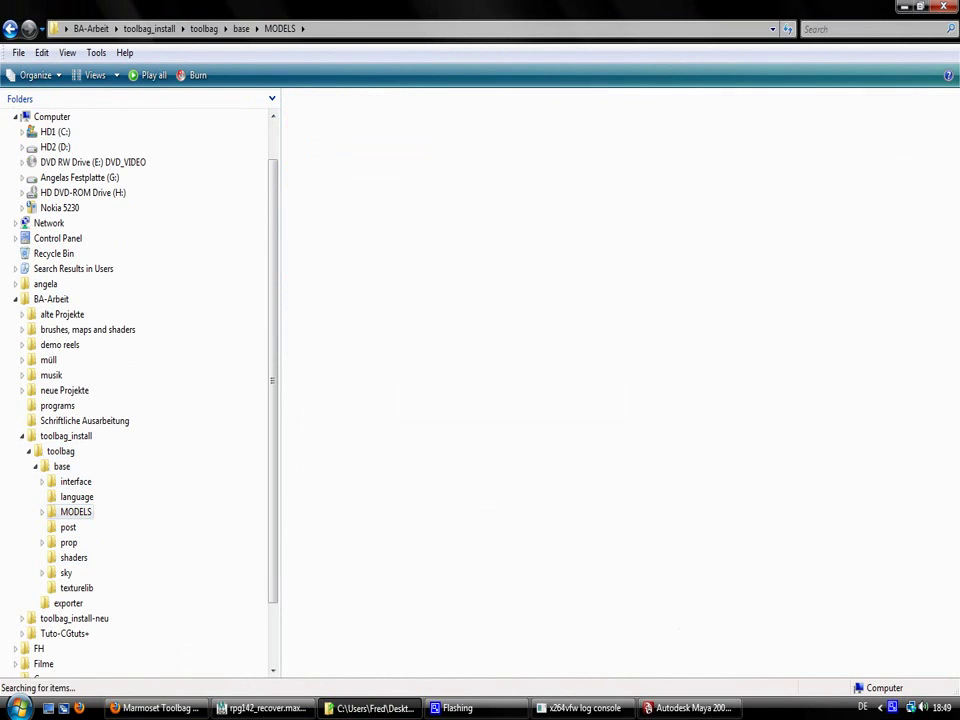
{"action": "key", "text": "alt+d"}
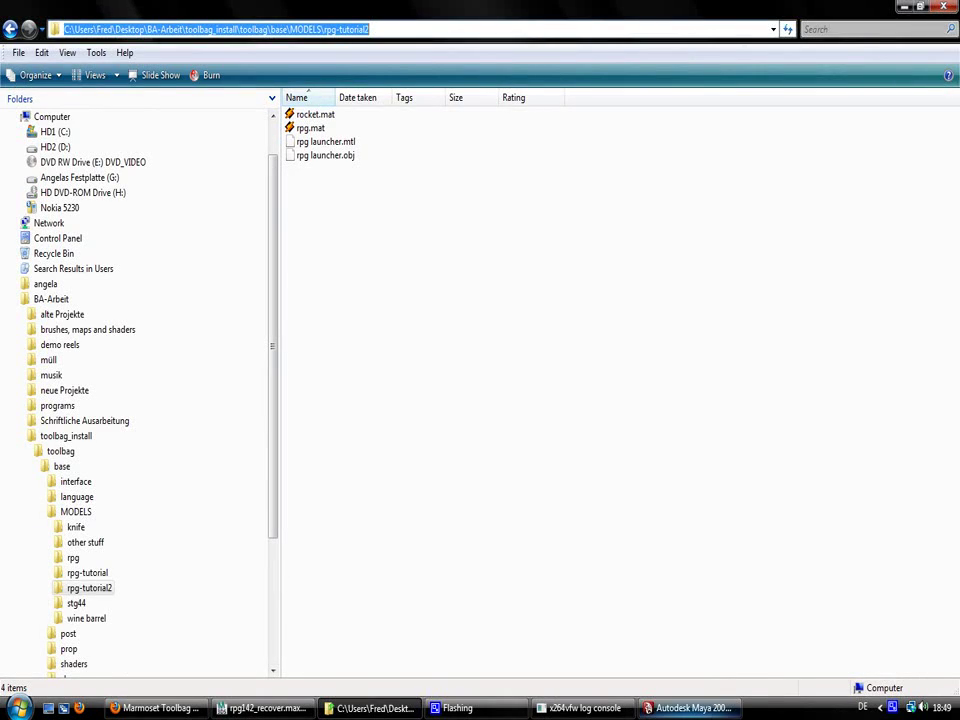
{"action": "key", "text": "ctrl+c"}
Return to Maya, go to the copied rpg-tutorial2 path in the import dialog and import rpg launcher.obj
{"action": "key", "text": "alt+Tab"}
{"action": "key", "text": "ctrl+v"}
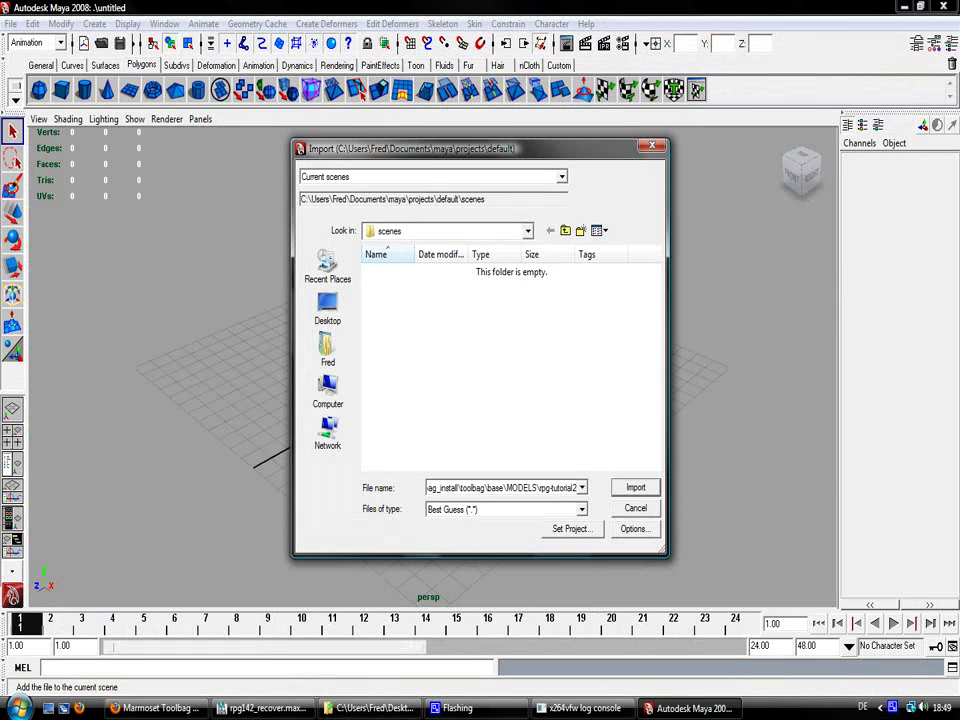
{"action": "key", "text": "Return"}
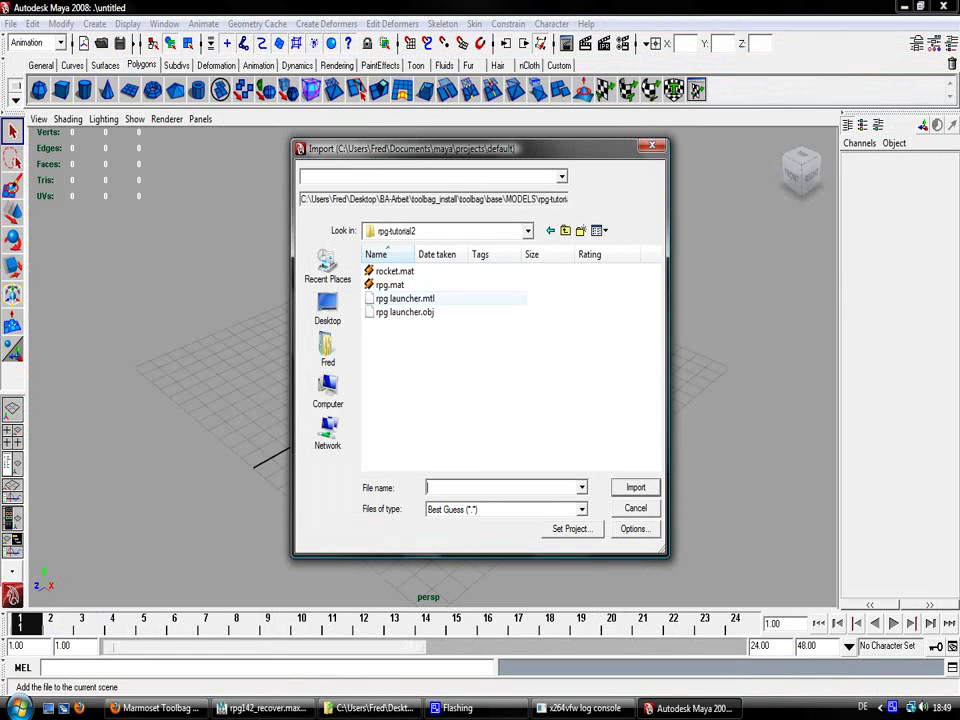
{"action": "left_click", "coordinate": [404, 312]}
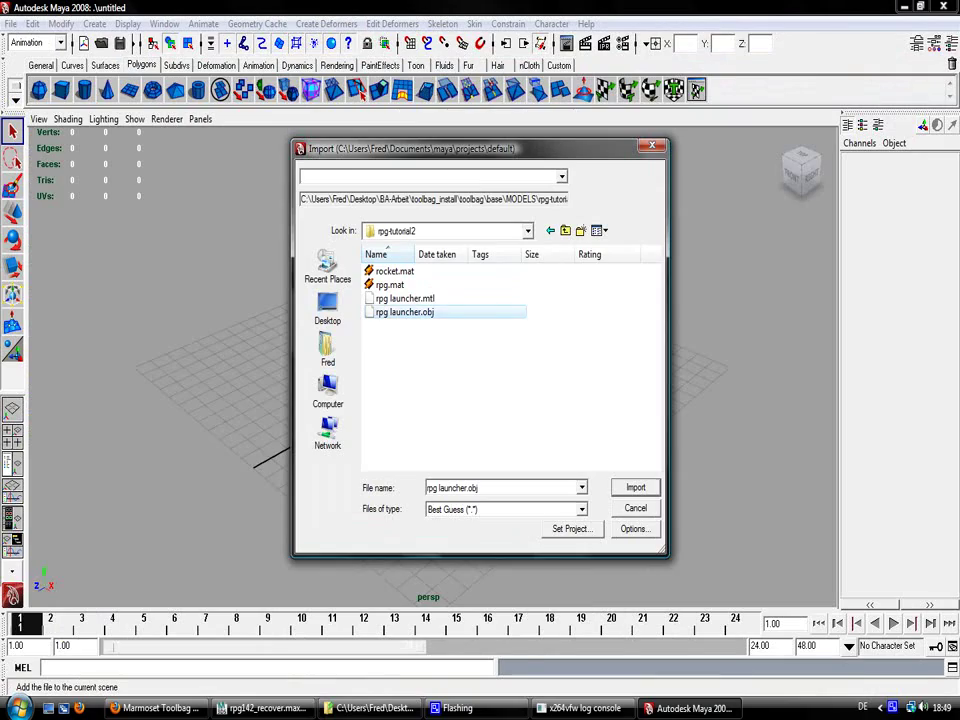
{"action": "key", "text": "Return"}
Display the imported launcher with Smooth Shade All in the perspective view and view it from its side
{"action": "scroll", "coordinate": [430, 365], "scroll_direction": "up", "scroll_amount": 10}
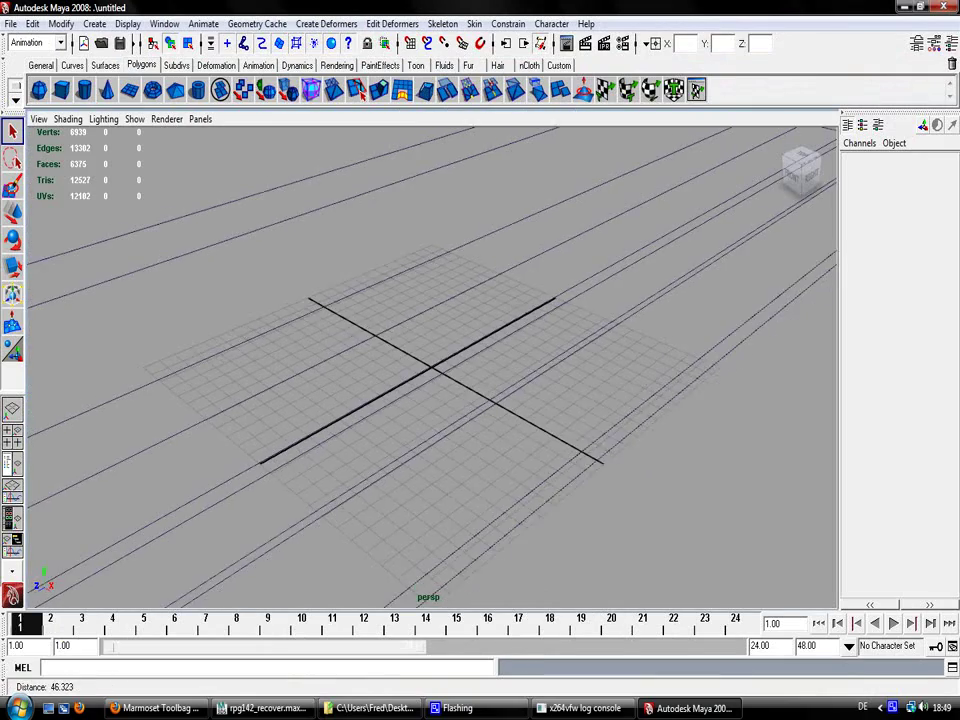
{"action": "scroll", "coordinate": [430, 365], "scroll_direction": "down", "scroll_amount": 10}
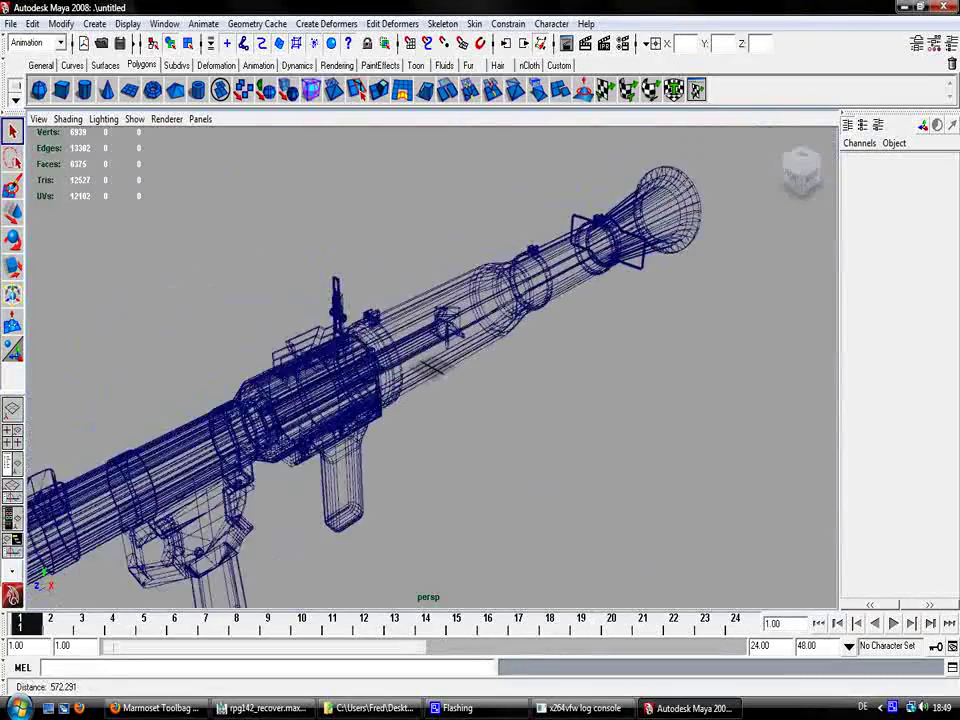
{"action": "scroll", "coordinate": [430, 365], "scroll_direction": "up", "scroll_amount": 4}
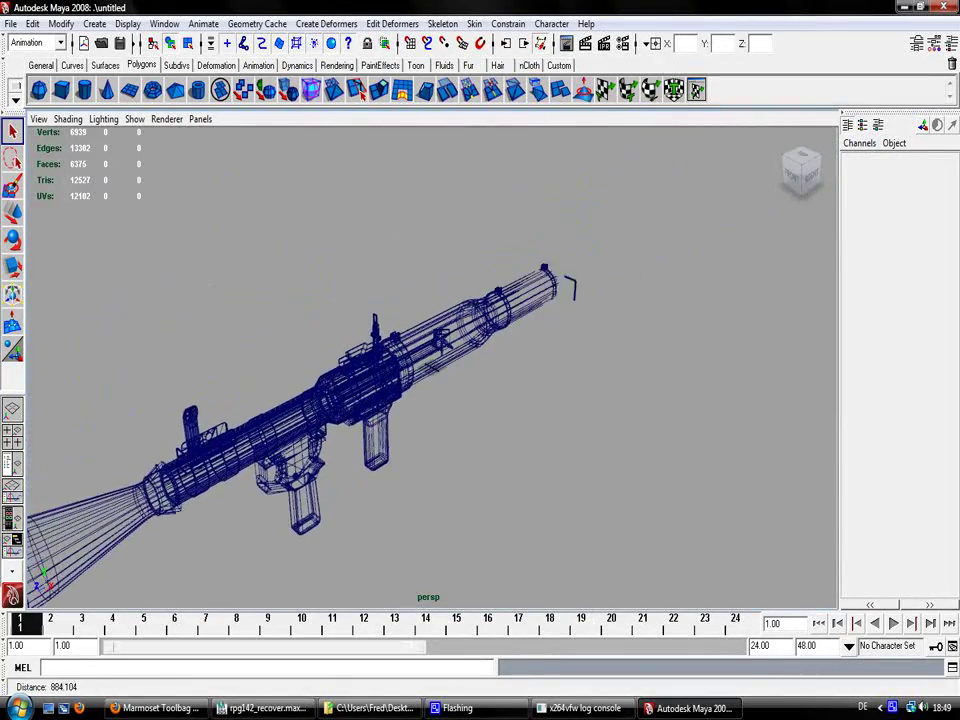
{"action": "left_click", "coordinate": [68, 119]}
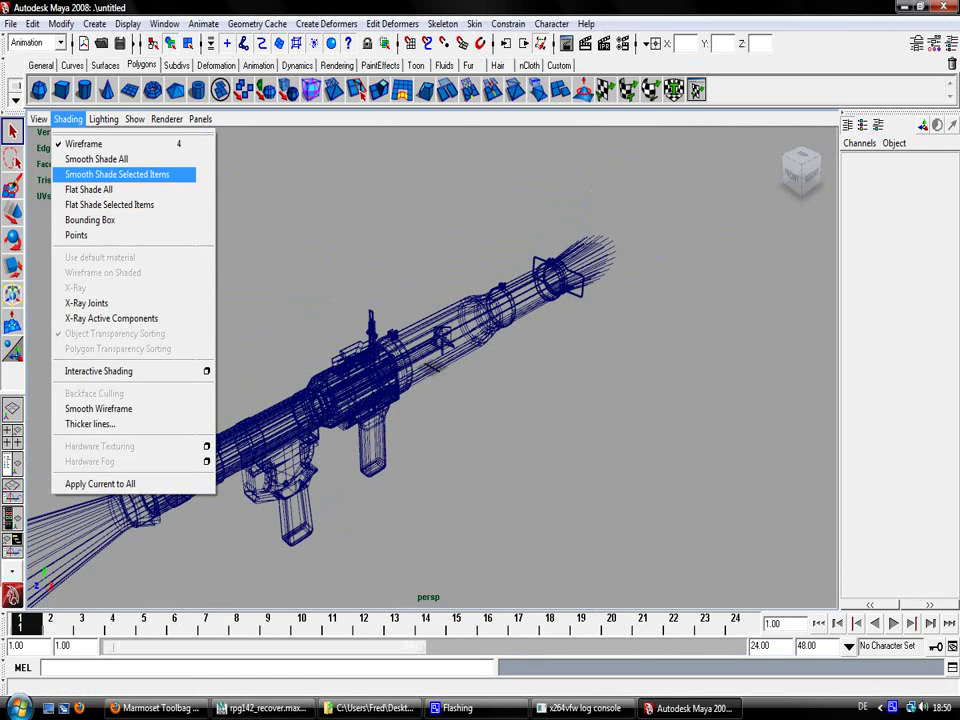
{"action": "left_click", "coordinate": [96, 159]}
{"action": "left_click_drag", "start_coordinate": [430, 360], "coordinate": [700, 350], "text": "alt"}
{"action": "right_click_drag", "start_coordinate": [700, 350], "coordinate": [750, 350], "text": "alt"}
Center the pivot of the launcher body and of the rocket with Center Pivot
{"action": "left_click", "coordinate": [500, 322]}
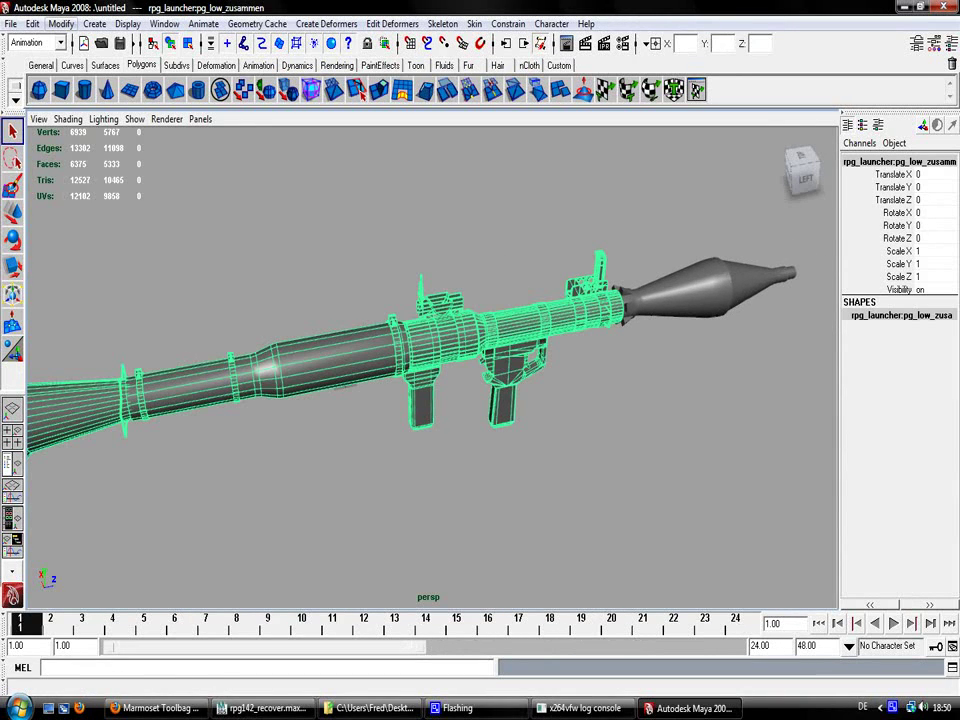
{"action": "left_click", "coordinate": [61, 23]}
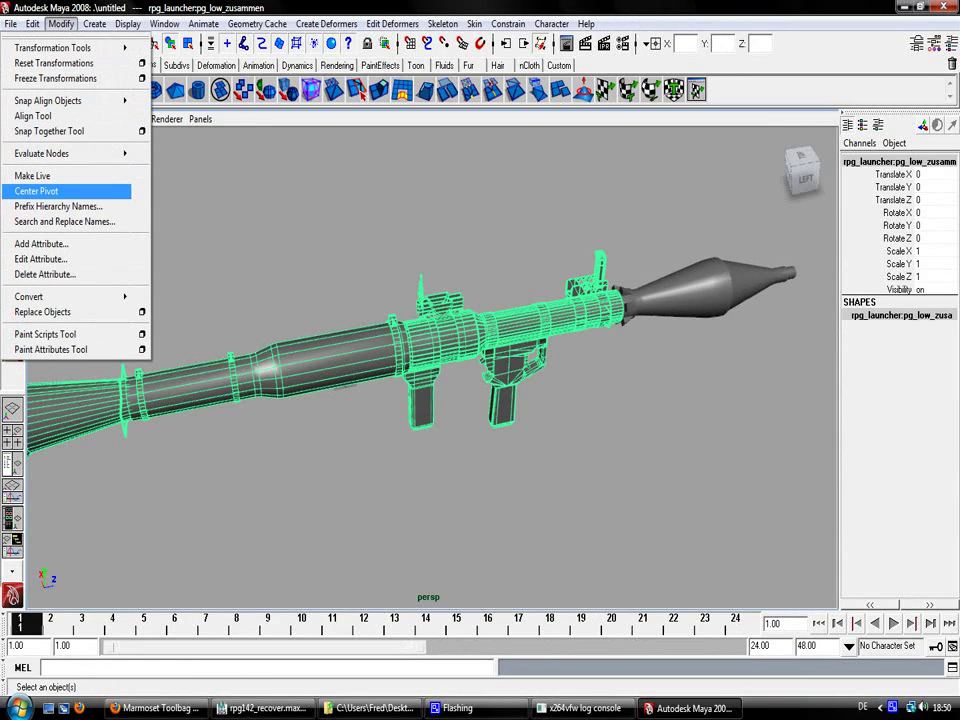
{"action": "left_click", "coordinate": [40, 191]}
{"action": "left_click", "coordinate": [705, 288]}
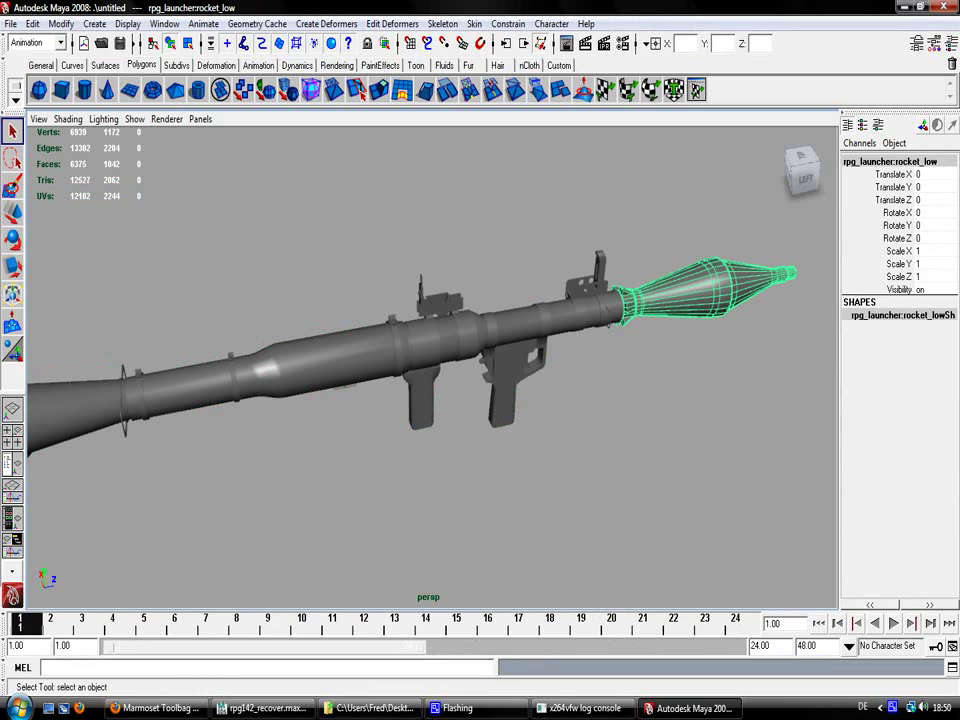
{"action": "left_click", "coordinate": [61, 23]}
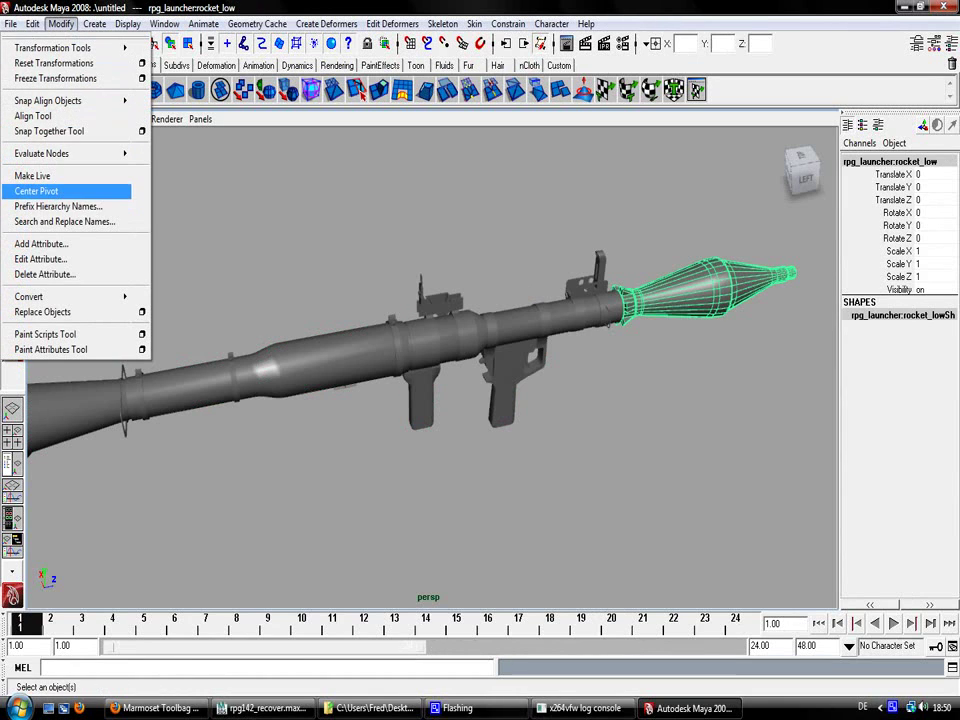
{"action": "left_click", "coordinate": [42, 189]}
Select the launcher and the rocket together and scale both uniformly to about 0.281
{"action": "left_click", "coordinate": [330, 245]}
{"action": "left_click", "coordinate": [455, 335]}
{"action": "left_click", "coordinate": [695, 288], "text": "shift"}
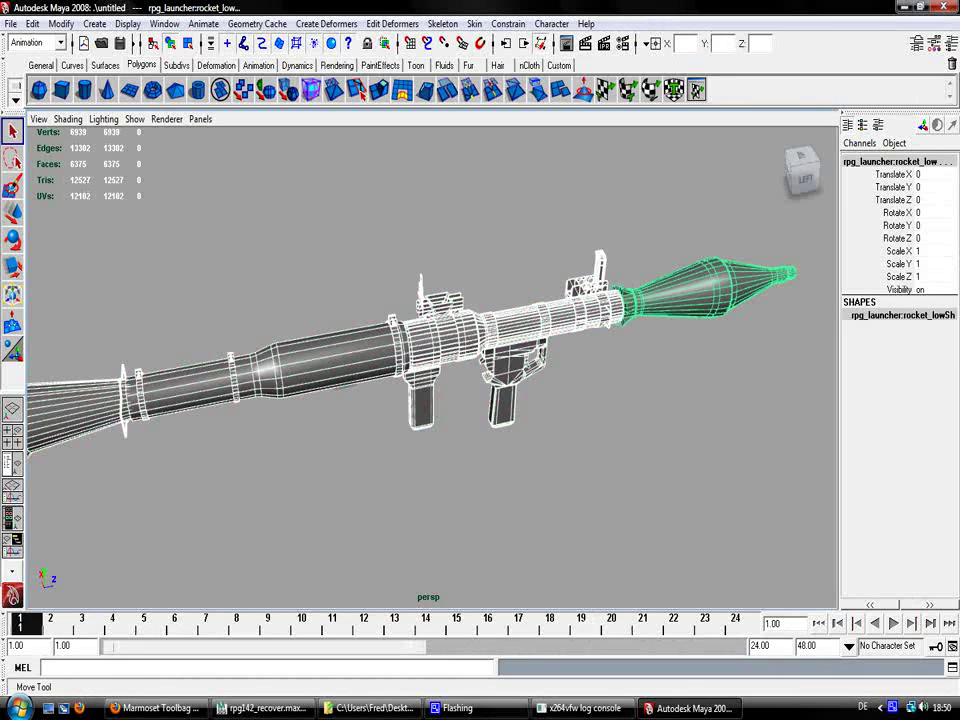
{"action": "left_click", "coordinate": [12, 266]}
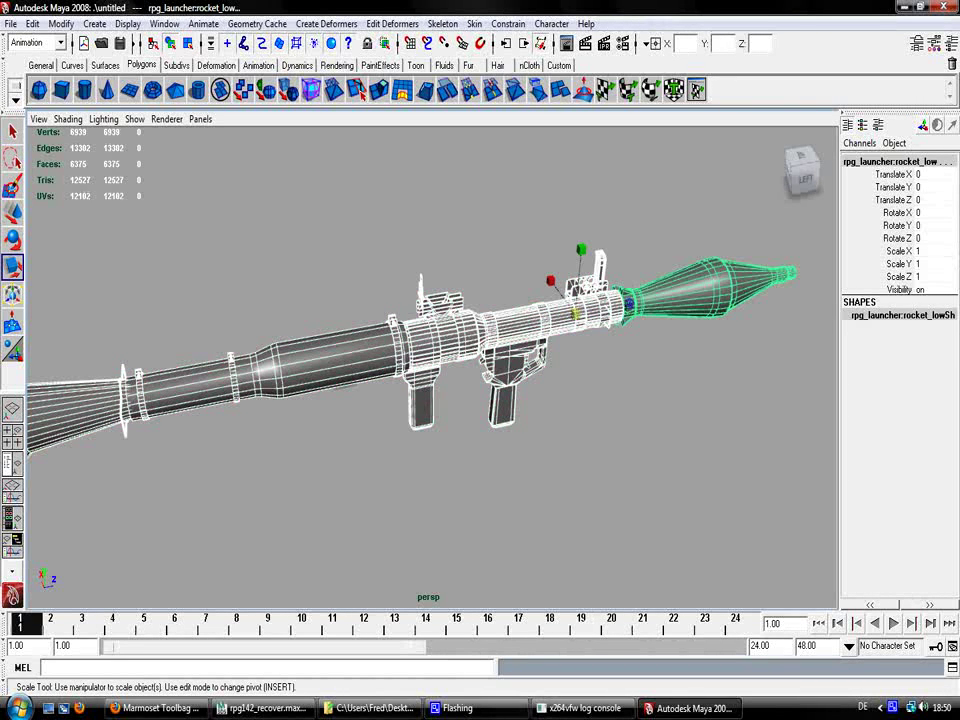
{"action": "left_click_drag", "start_coordinate": [575, 314], "coordinate": [360, 314]}
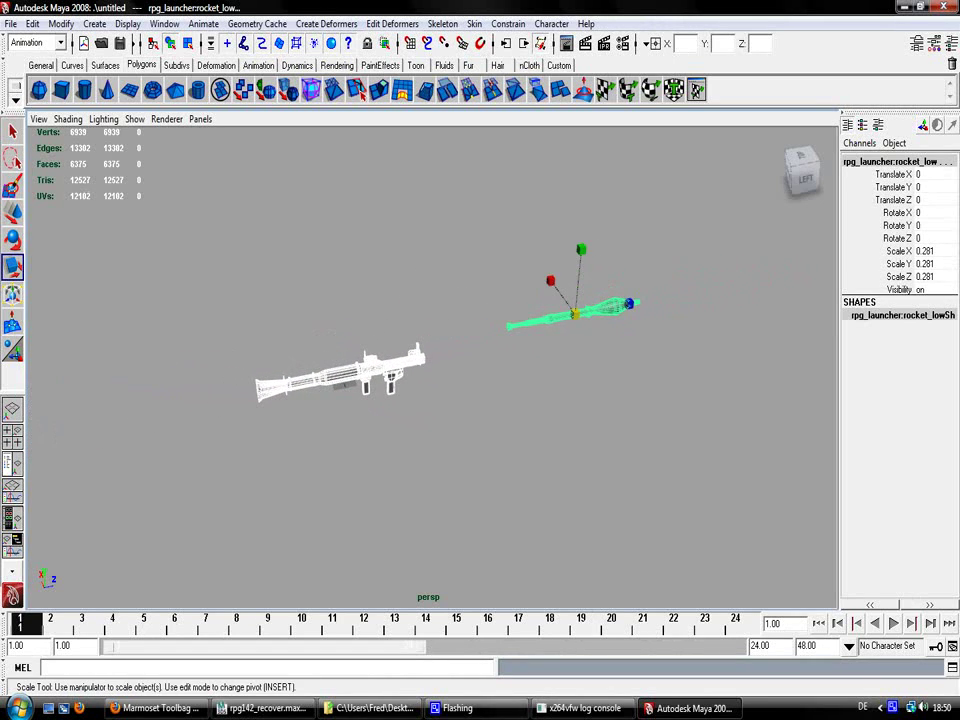
Move the rocket along Z to about -192, back toward the launcher, and switch to the four-view layout with the side view active
{"action": "key", "text": "w"}
{"action": "left_click", "coordinate": [540, 318]}
{"action": "left_click_drag", "start_coordinate": [605, 306], "coordinate": [484, 333]}
{"action": "key", "text": "space"}
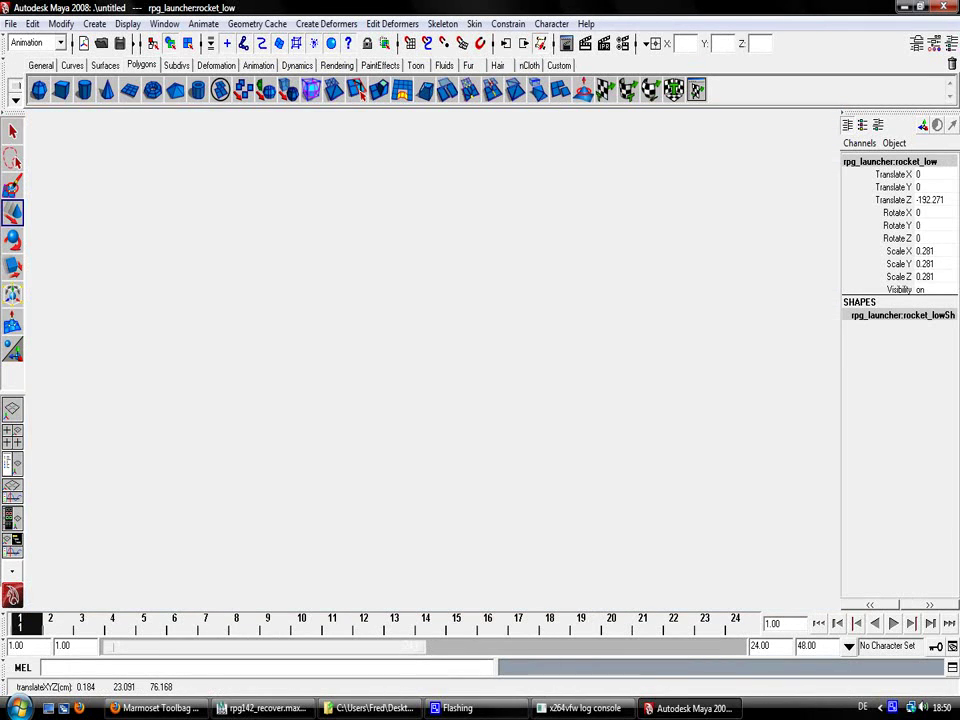
{"action": "middle_click", "coordinate": [638, 480]}
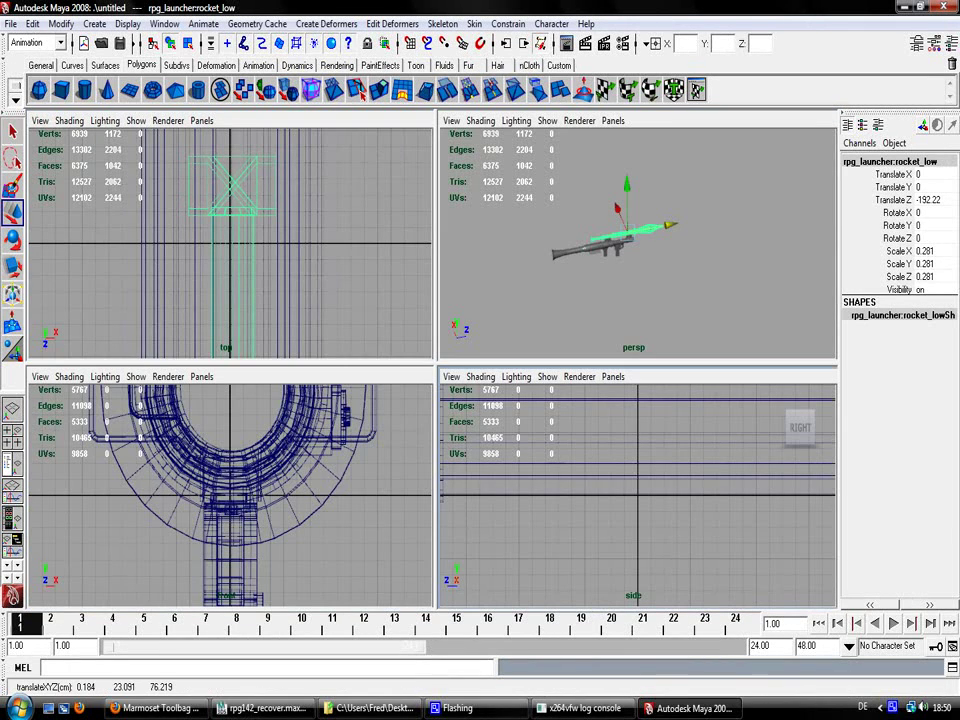
Lower the rocket in the side view onto the launcher tube's axis, to Translate Y -16.228
{"action": "key", "text": "f"}
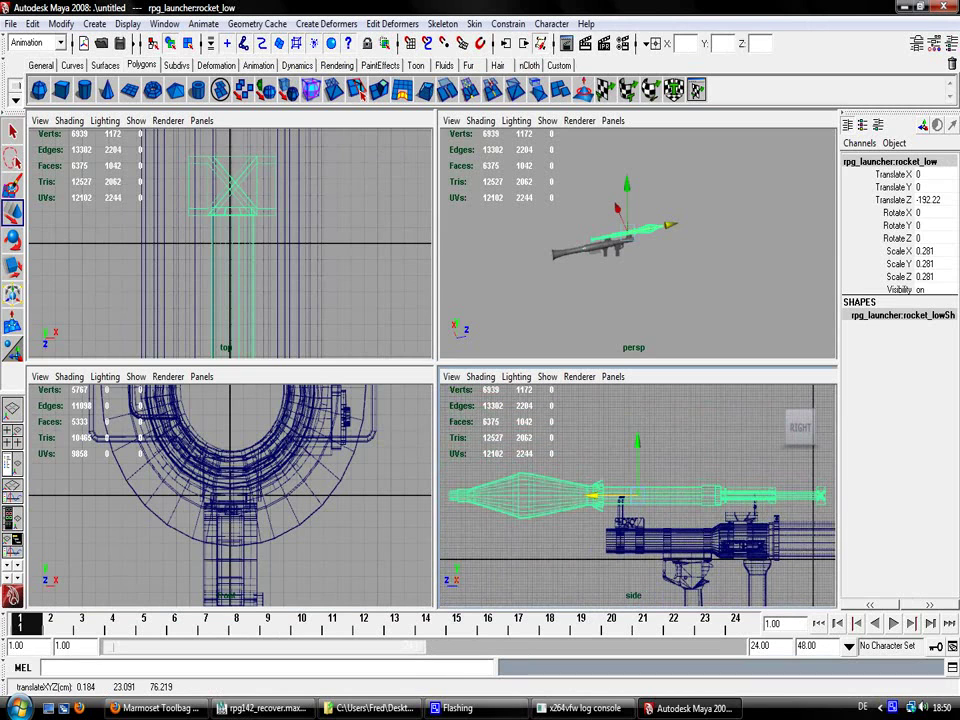
{"action": "left_click_drag", "start_coordinate": [635, 465], "coordinate": [635, 518]}
{"action": "scroll", "coordinate": [587, 514], "scroll_direction": "up", "scroll_amount": 4}
{"action": "key", "text": "space"}
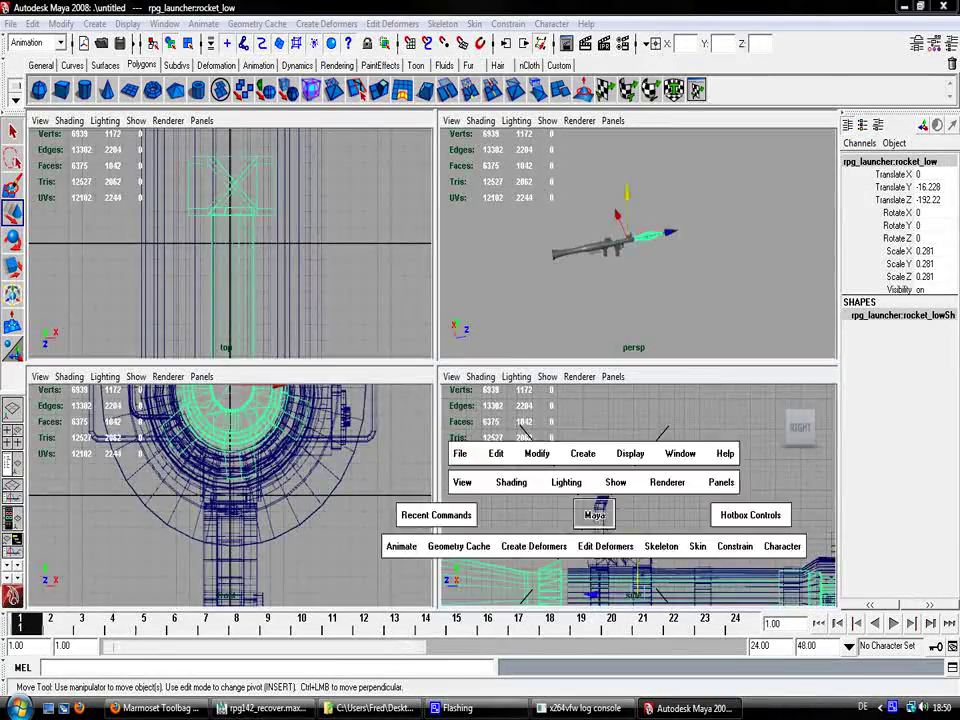
Seat the rocket against the launcher's muzzle at Translate Y -16.427 and Translate Z -193.173, and show the top view at full size
{"action": "left_click_drag", "start_coordinate": [432, 570], "coordinate": [369, 529]}
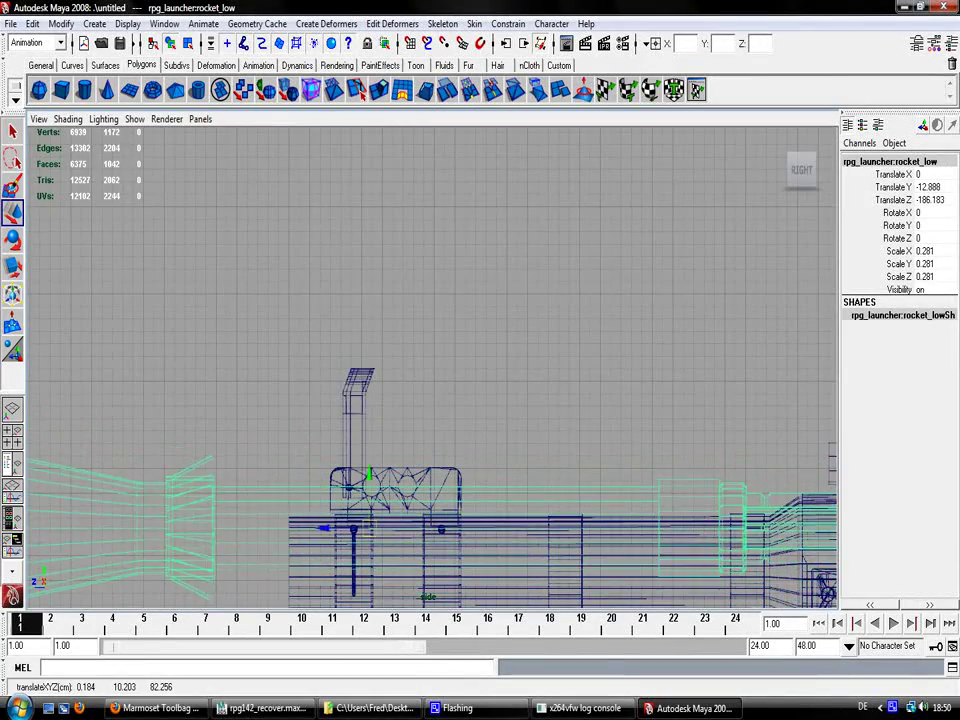
{"action": "key", "text": "ctrl+z"}
{"action": "middle_click_drag", "start_coordinate": [369, 529], "coordinate": [374, 406], "text": "alt"}
{"action": "scroll", "coordinate": [430, 418], "scroll_direction": "up", "scroll_amount": 3}
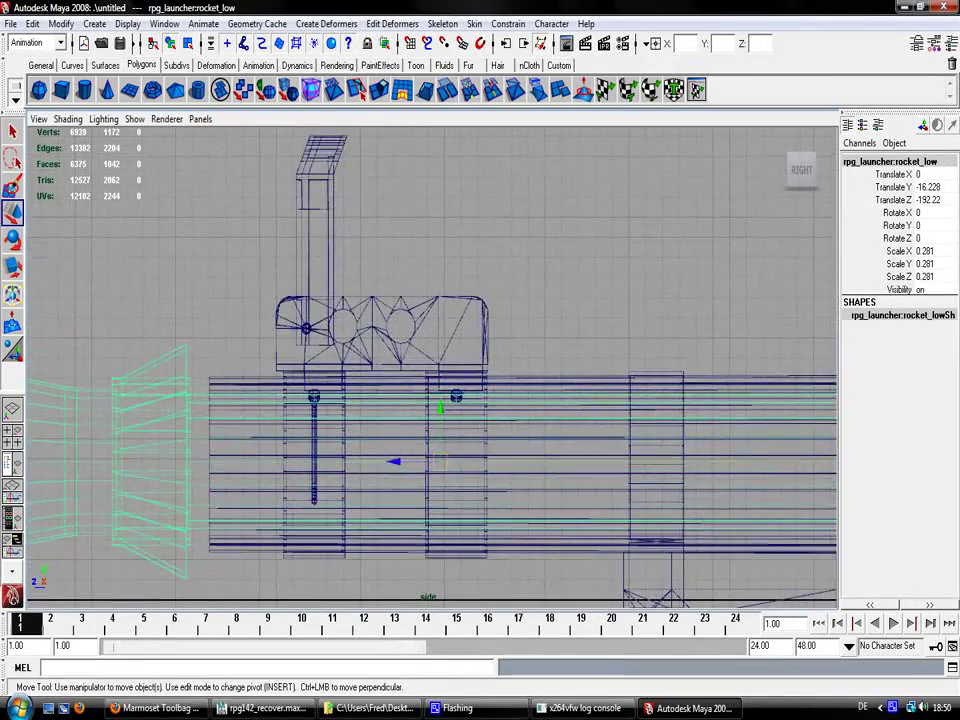
{"action": "left_click", "coordinate": [440, 460]}
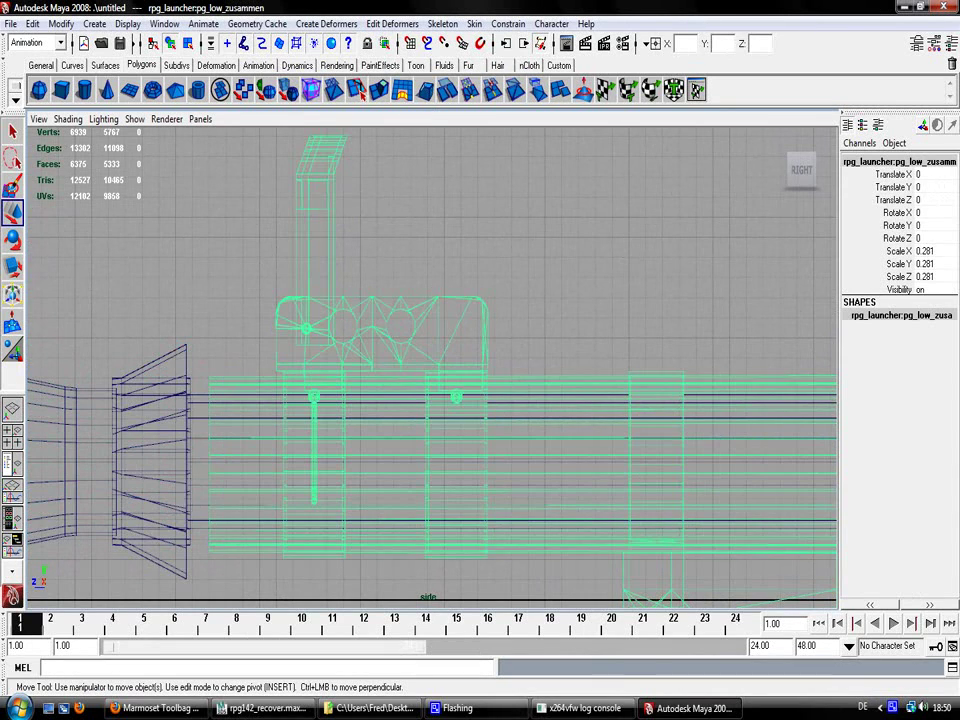
{"action": "key", "text": "ctrl+z"}
{"action": "left_click_drag", "start_coordinate": [395, 461], "coordinate": [410, 461]}
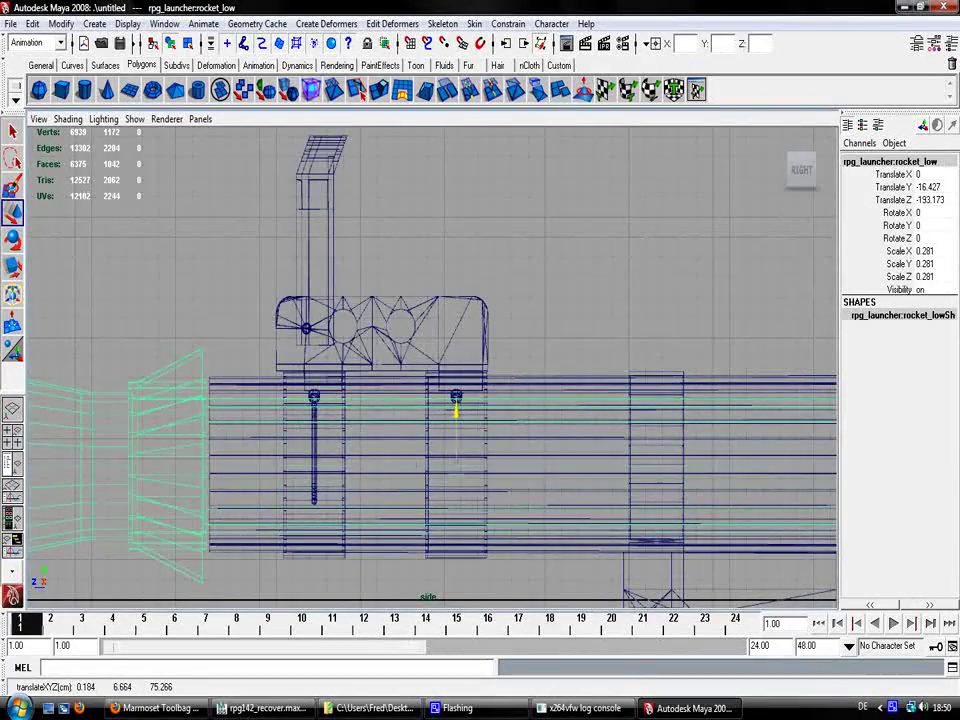
{"action": "key", "text": "space"}
{"action": "key", "text": "space"}
{"action": "middle_click_drag", "start_coordinate": [300, 300], "coordinate": [310, 268]}
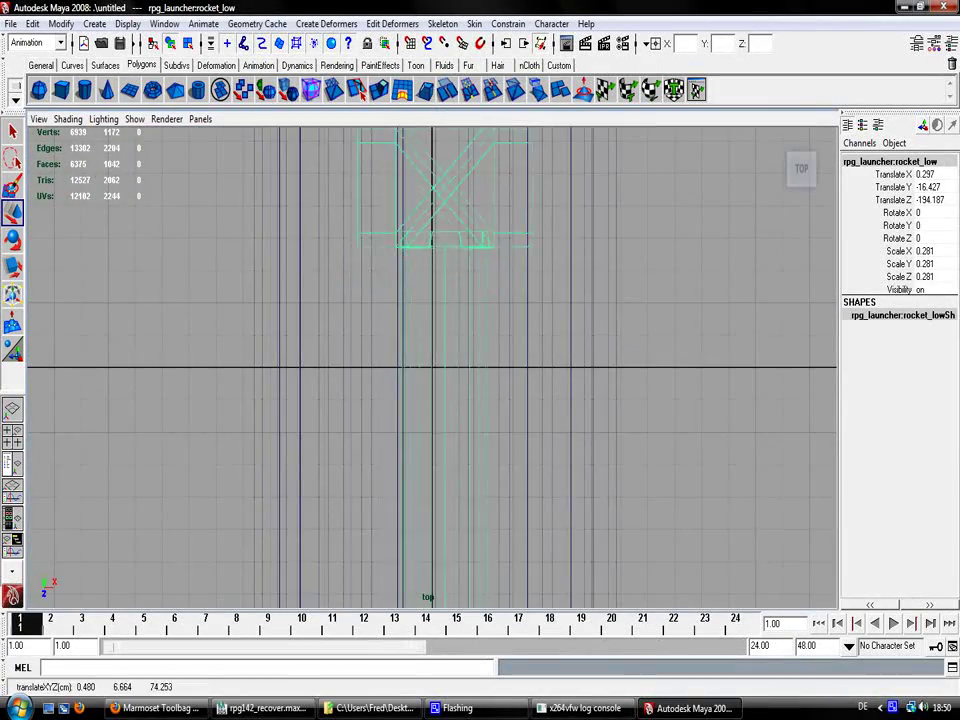
{"action": "scroll", "coordinate": [310, 268], "scroll_direction": "down", "scroll_amount": 5}
{"action": "key", "text": "ctrl+z"}
{"action": "right_click_drag", "start_coordinate": [520, 400], "coordinate": [370, 400], "text": "alt"}
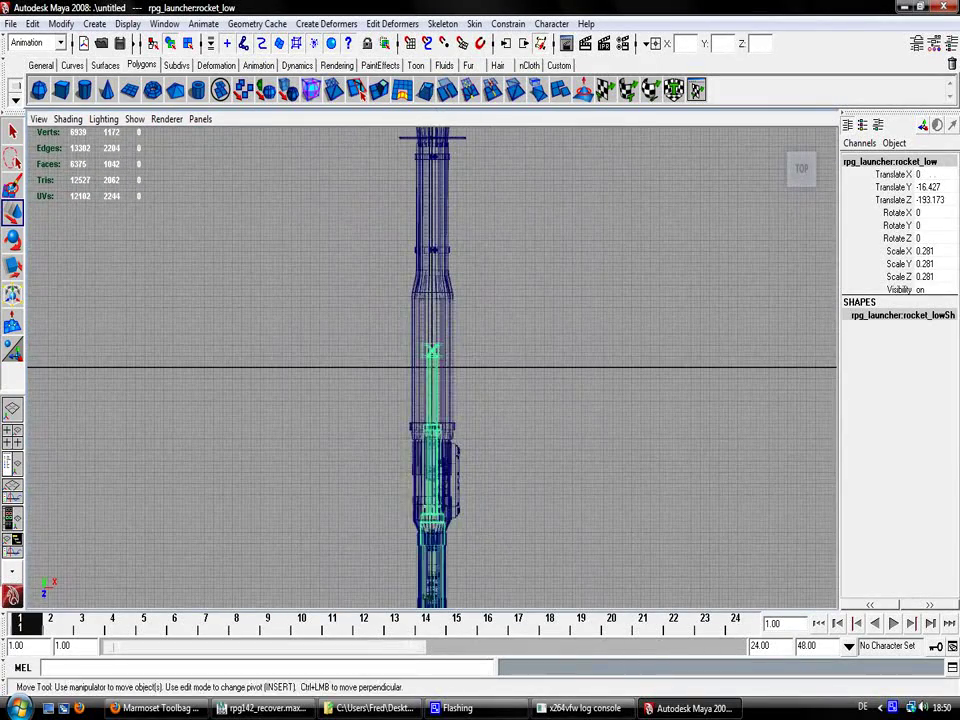
{"action": "middle_click_drag", "start_coordinate": [432, 430], "coordinate": [423, 199]}
{"action": "key", "text": "ctrl+z"}
Centre the rocket sideways in the launcher tube, moving it along X only to Translate X -0.272
{"action": "right_click_drag", "start_coordinate": [423, 199], "coordinate": [540, 240], "text": "alt"}
{"action": "middle_click_drag", "start_coordinate": [500, 400], "coordinate": [510, 248], "text": "alt"}
{"action": "scroll", "coordinate": [410, 415], "scroll_direction": "up", "scroll_amount": 2}
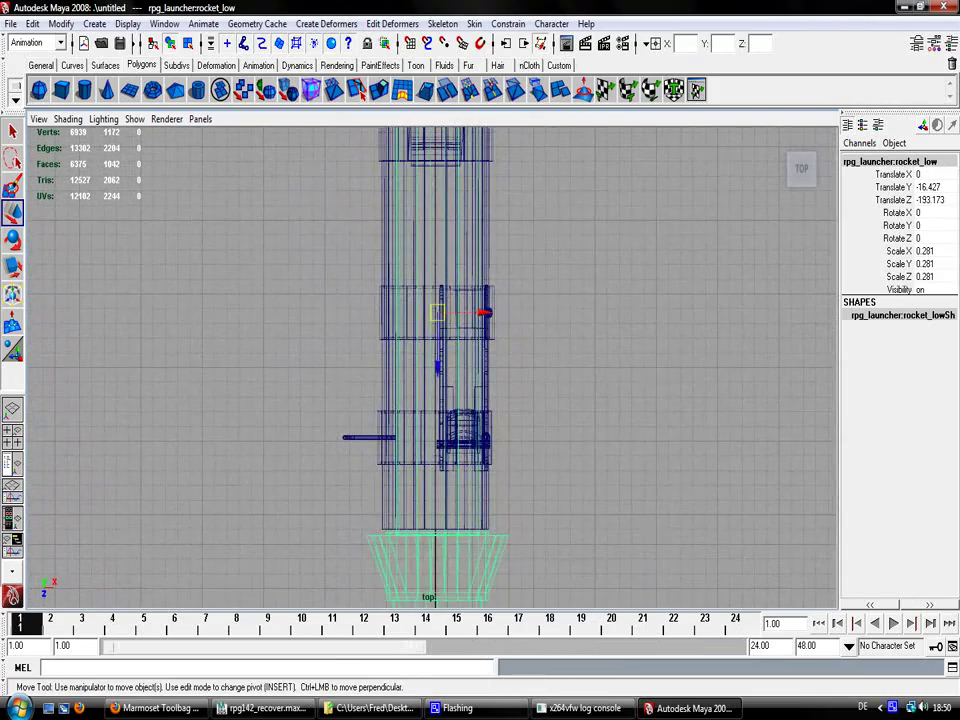
{"action": "left_click_drag", "start_coordinate": [485, 312], "coordinate": [481, 312]}
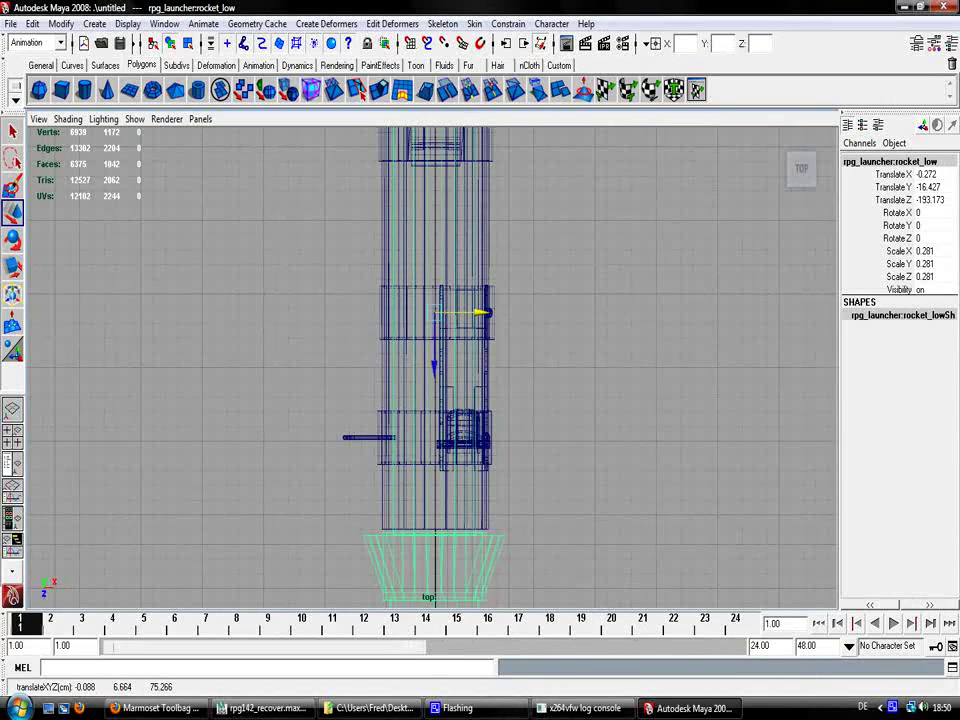
Inspect the rocket's fit in the launcher from both sides in the perspective view with nothing selected
{"action": "key", "text": "space"}
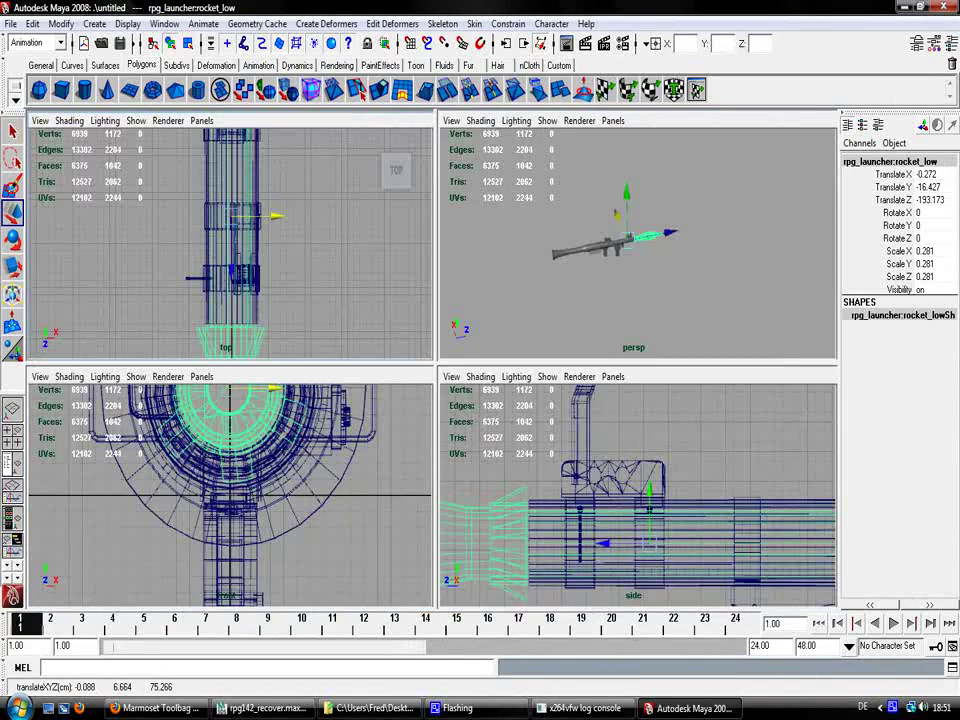
{"action": "key", "text": "space"}
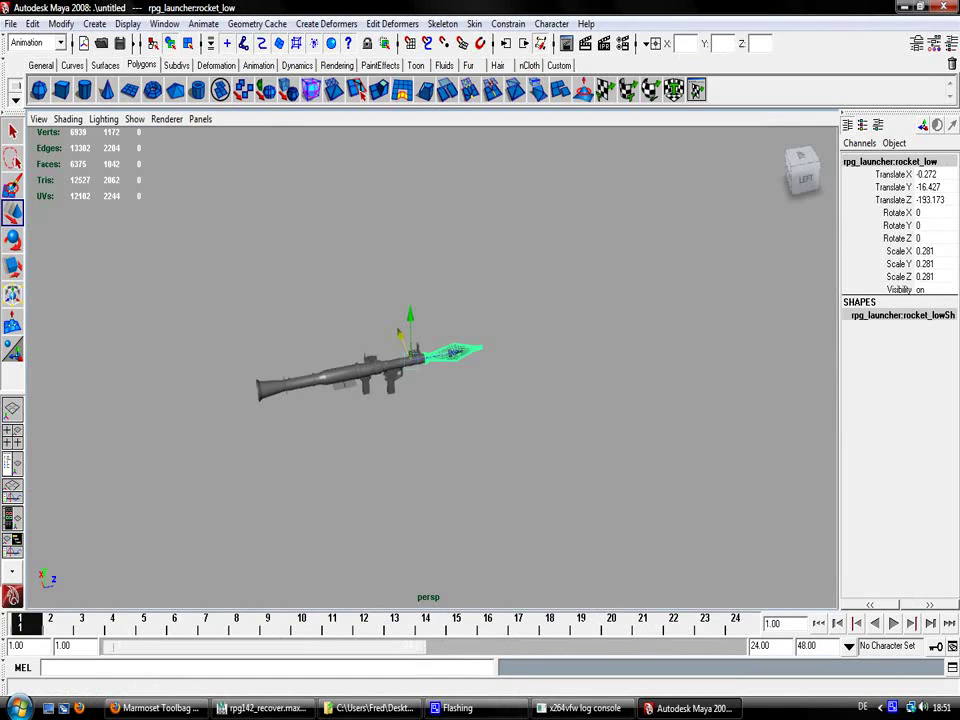
{"action": "left_click", "coordinate": [560, 330]}
{"action": "key", "text": "f"}
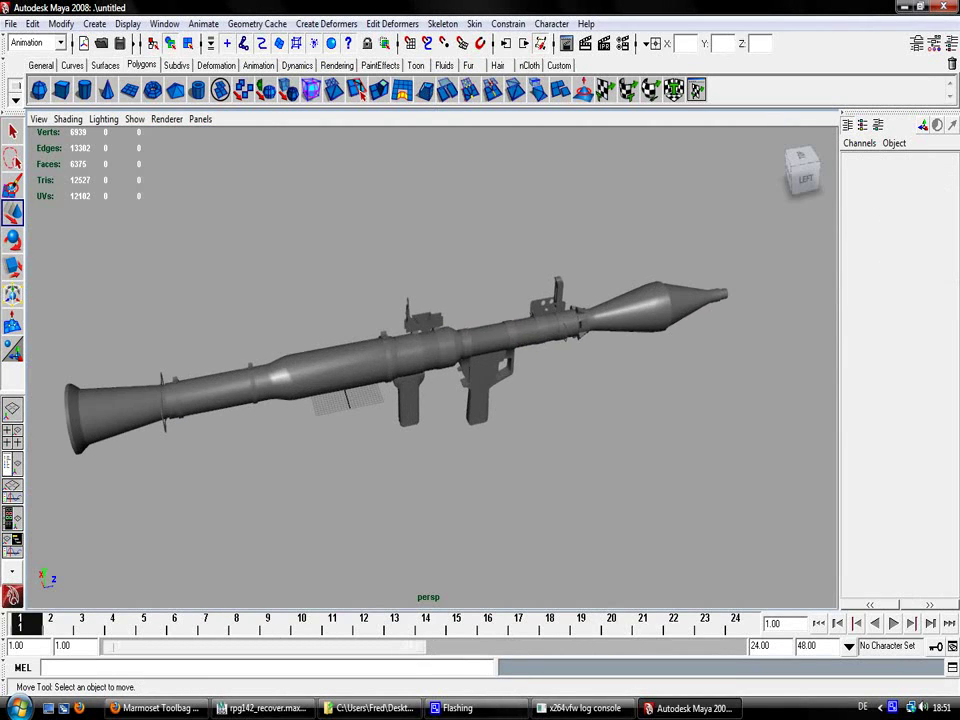
{"action": "left_click_drag", "start_coordinate": [560, 340], "coordinate": [231, 333], "text": "alt"}
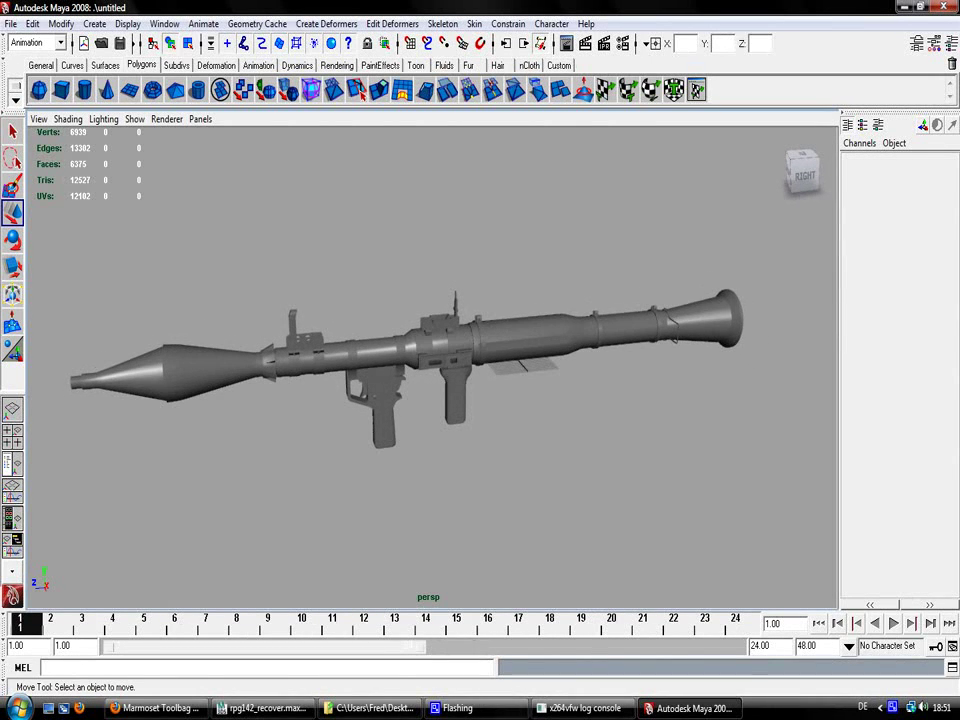
{"action": "left_click", "coordinate": [520, 338]}
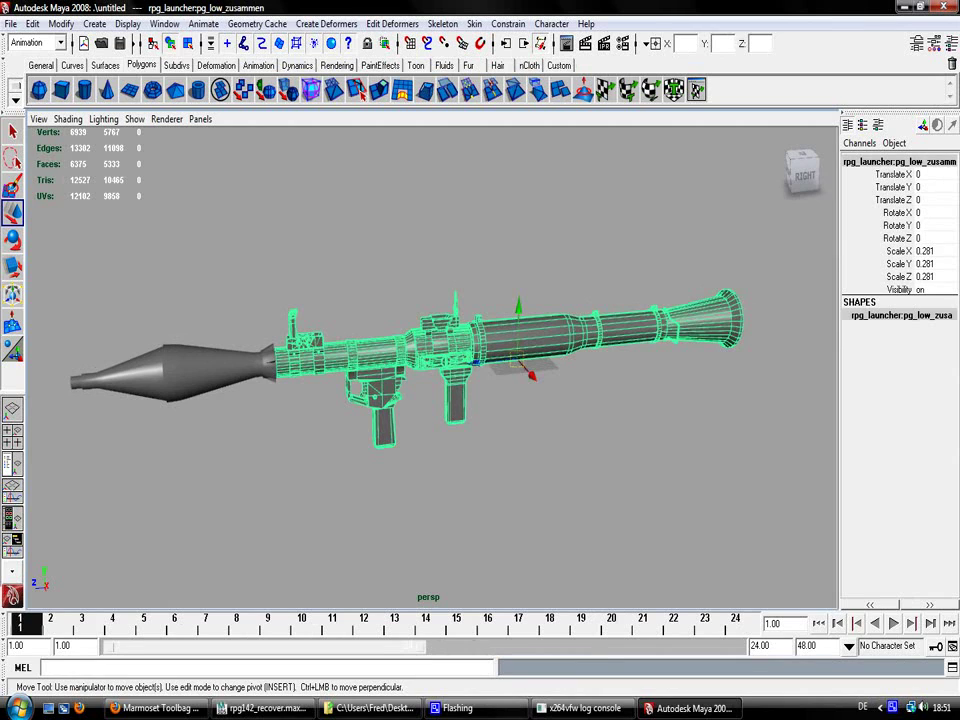
{"action": "left_click", "coordinate": [540, 450]}
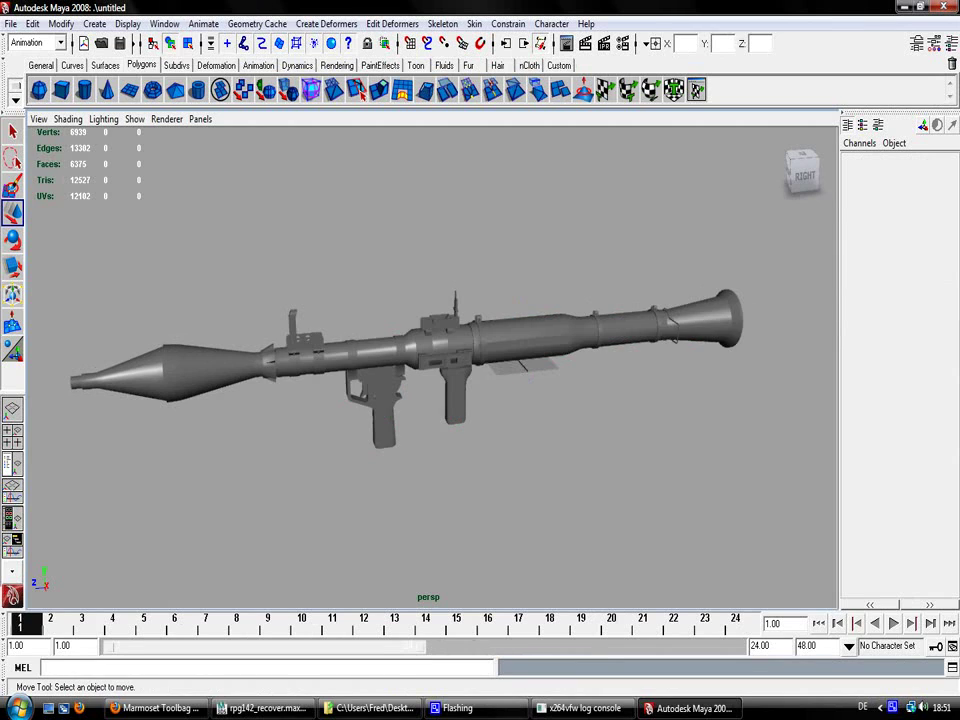
{"action": "left_click", "coordinate": [520, 338]}
{"action": "left_click", "coordinate": [540, 450]}
{"action": "left_click", "coordinate": [520, 338]}
{"action": "left_click", "coordinate": [540, 450]}
{"action": "left_click", "coordinate": [522, 338]}
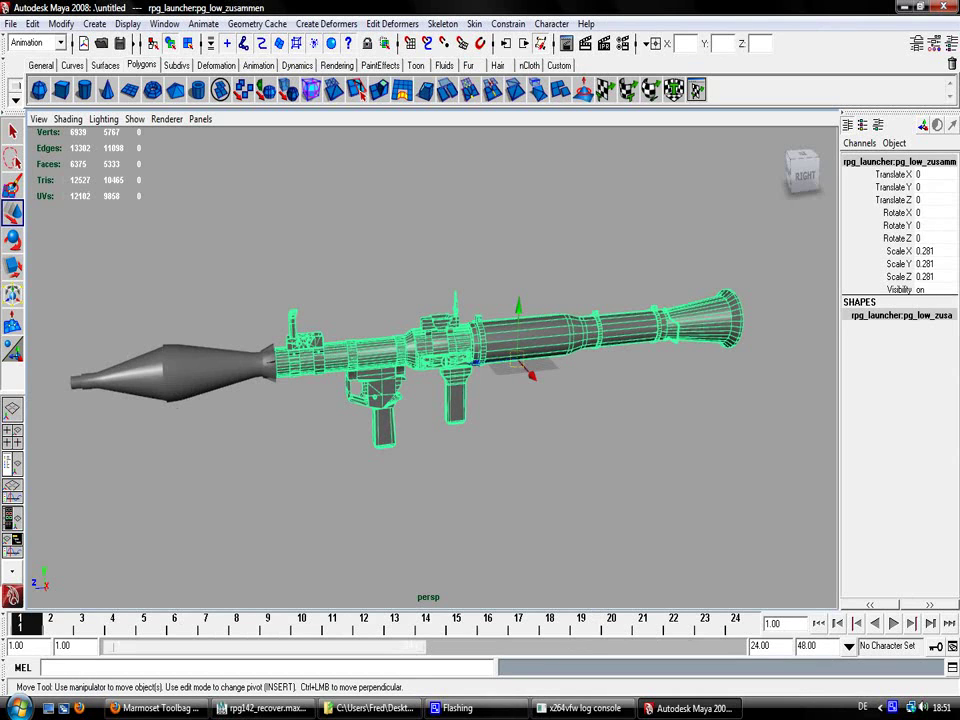
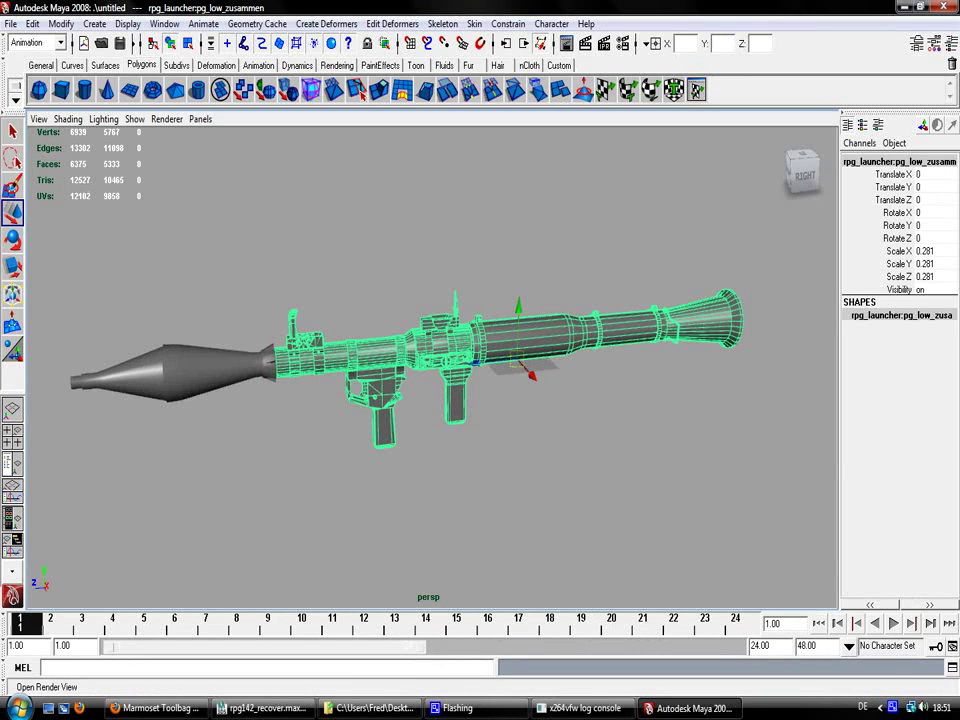
{"action": "left_click", "coordinate": [565, 225]}
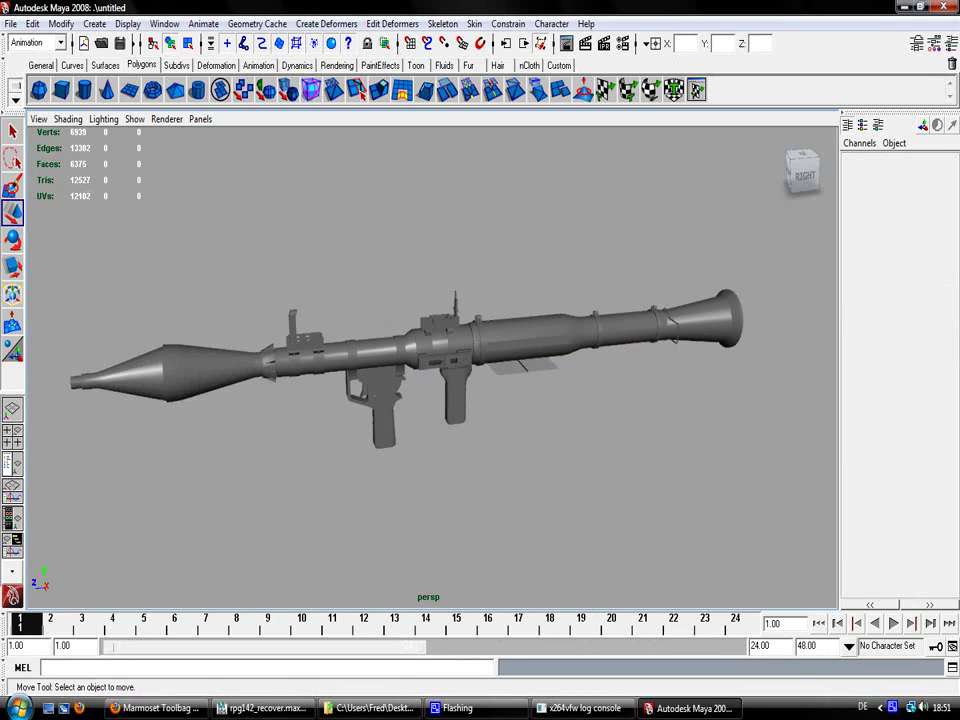
{"action": "left_click", "coordinate": [180, 373]}
{"action": "left_click", "coordinate": [250, 250]}
Create a short two-joint chain above the launcher tube in the side view with the Joint Tool
{"action": "key", "text": "space"}
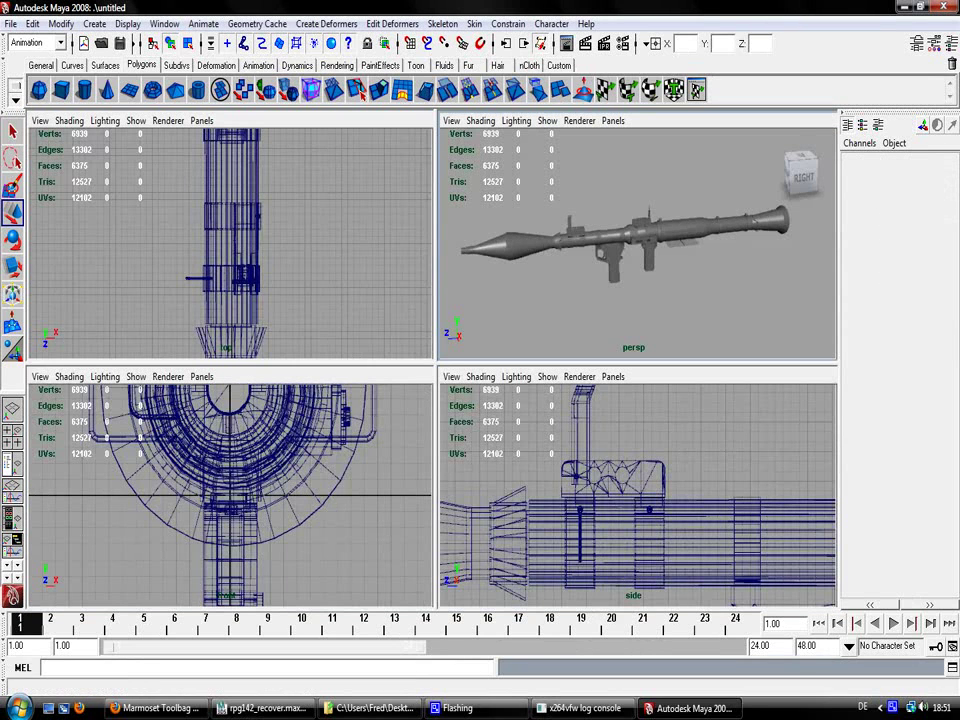
{"action": "key", "text": "a"}
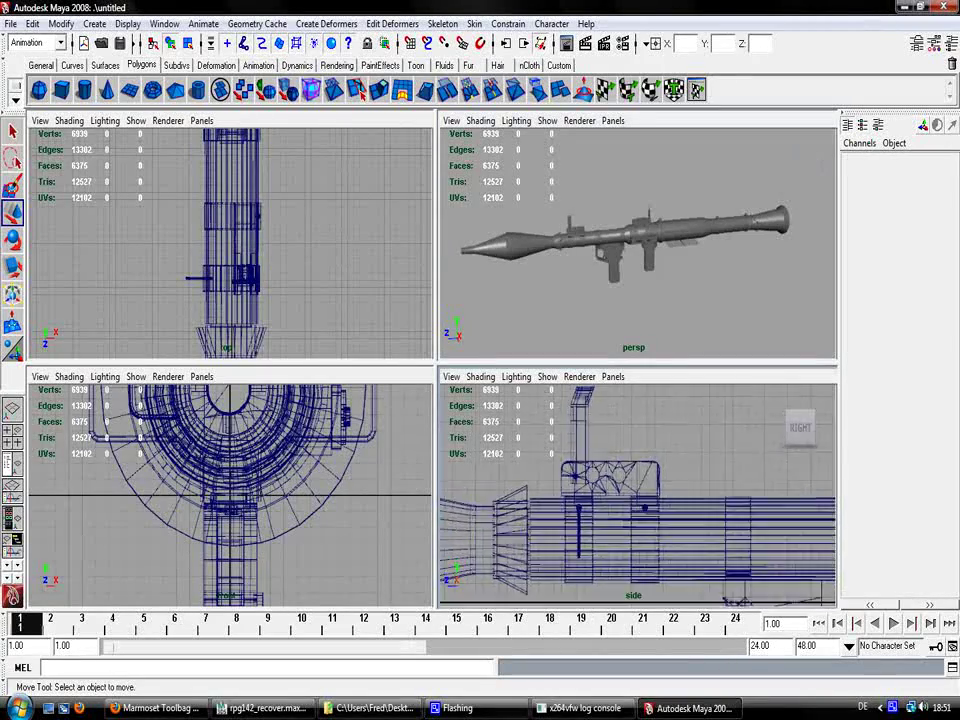
{"action": "scroll", "coordinate": [637, 495], "scroll_direction": "up", "scroll_amount": 6}
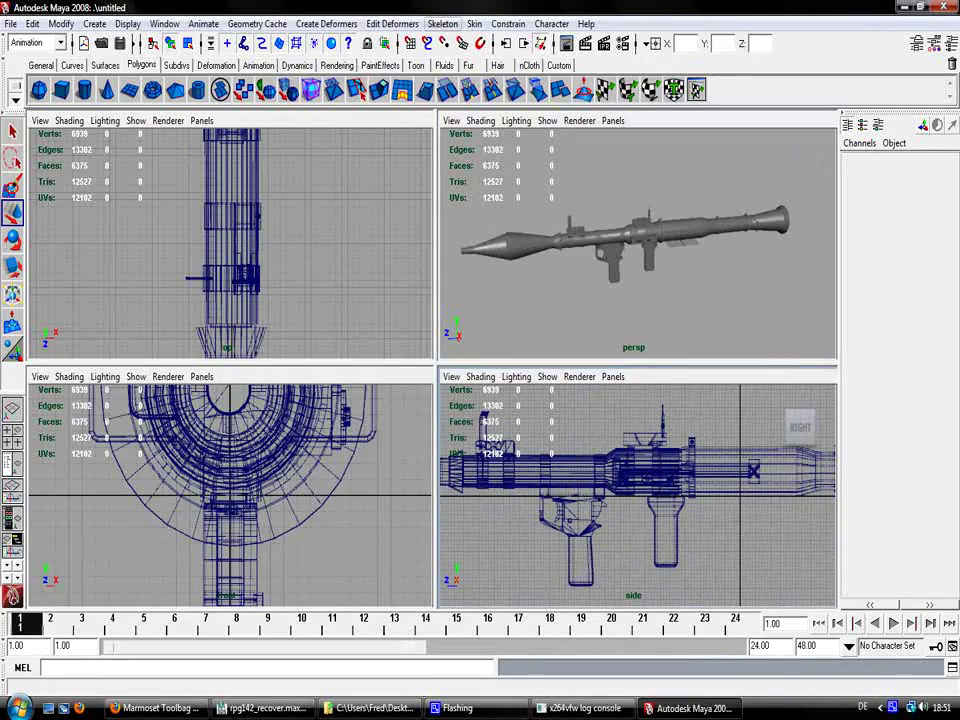
{"action": "left_click", "coordinate": [35, 42]}
{"action": "left_click", "coordinate": [25, 59]}
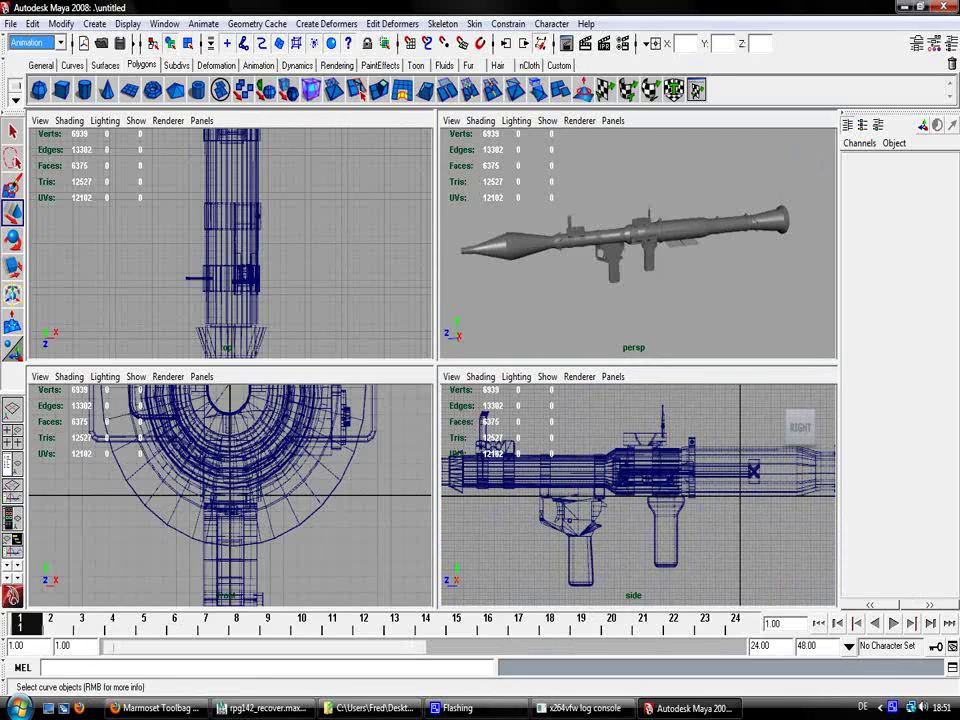
{"action": "left_click", "coordinate": [443, 23]}
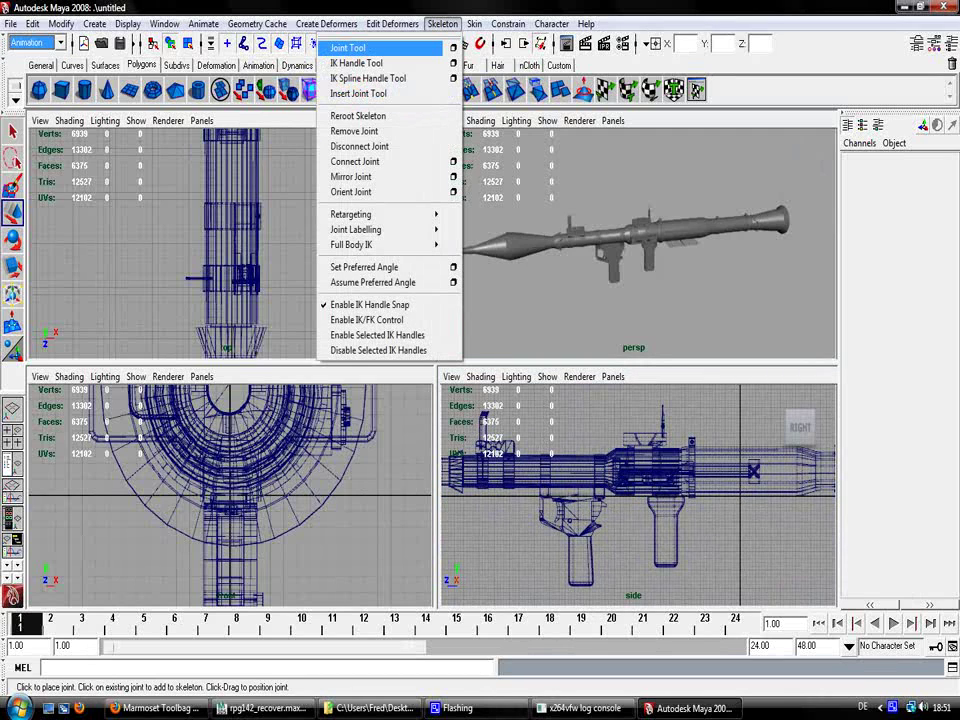
{"action": "left_click", "coordinate": [348, 47]}
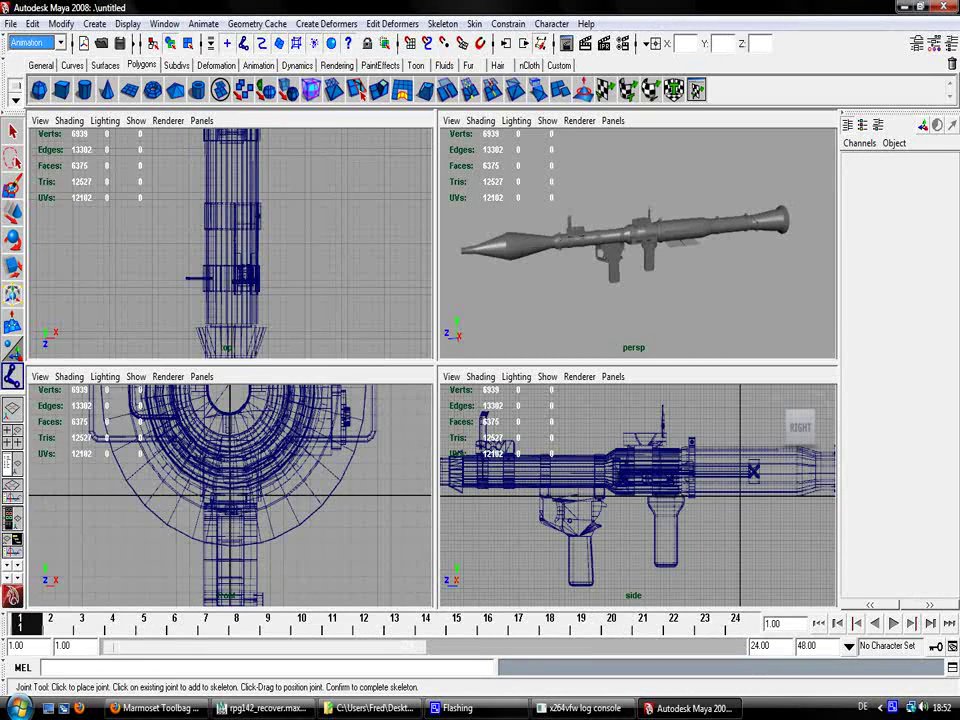
{"action": "left_click", "coordinate": [732, 471]}
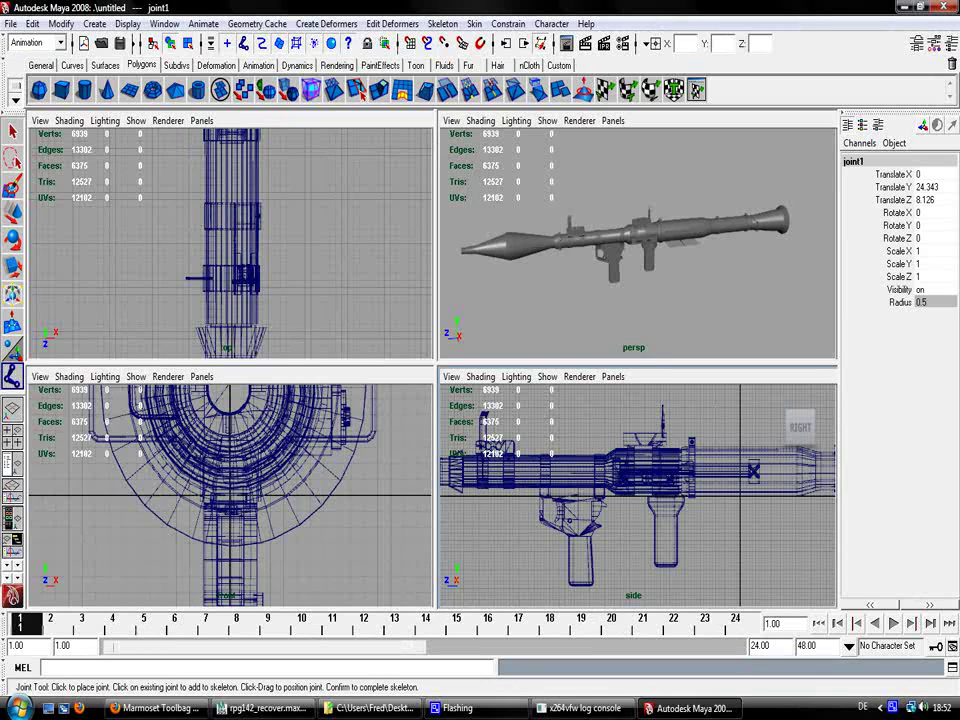
Move the root joint between the launcher's two grips, to Translate Y -4.649 and Translate Z 36.918
{"action": "key", "text": "w"}
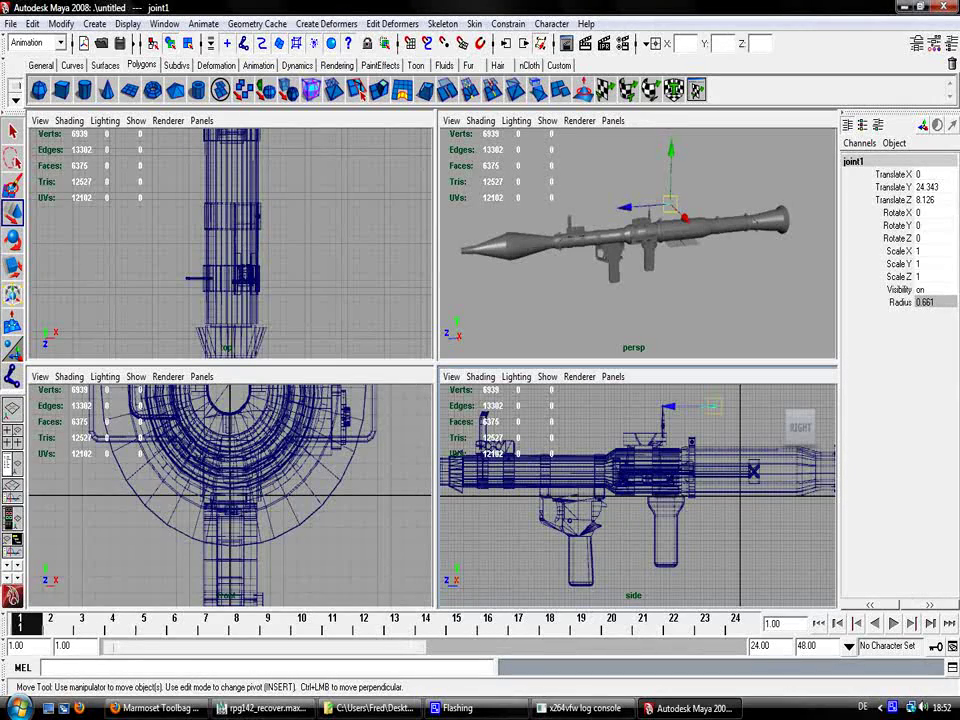
{"action": "left_click_drag", "start_coordinate": [715, 407], "coordinate": [622, 518]}
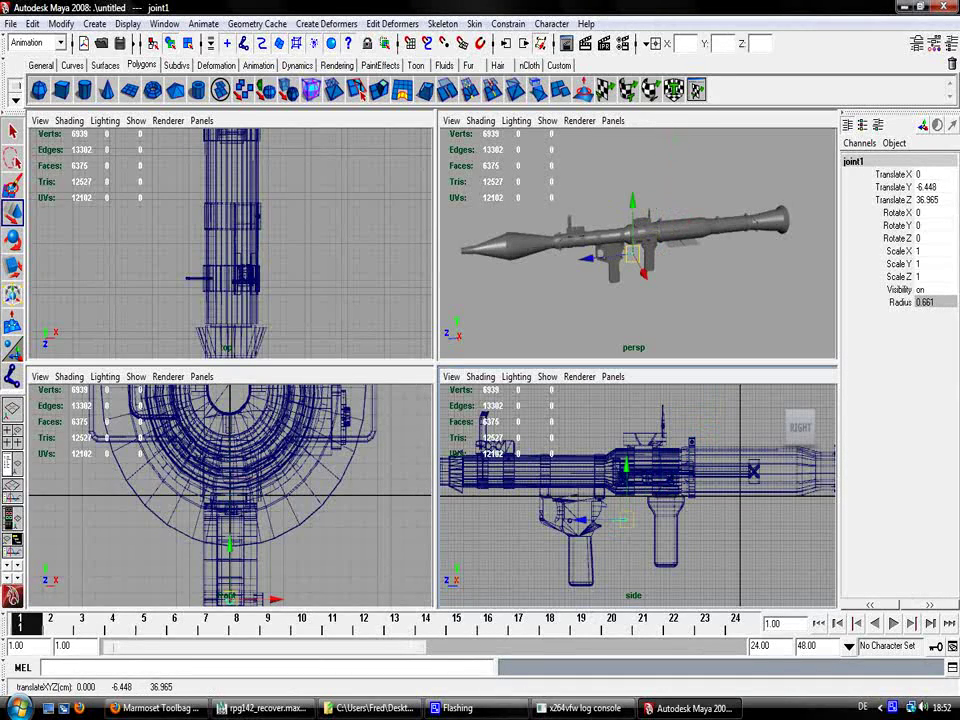
{"action": "key", "text": "space"}
{"action": "scroll", "coordinate": [622, 518], "scroll_direction": "up", "scroll_amount": 5}
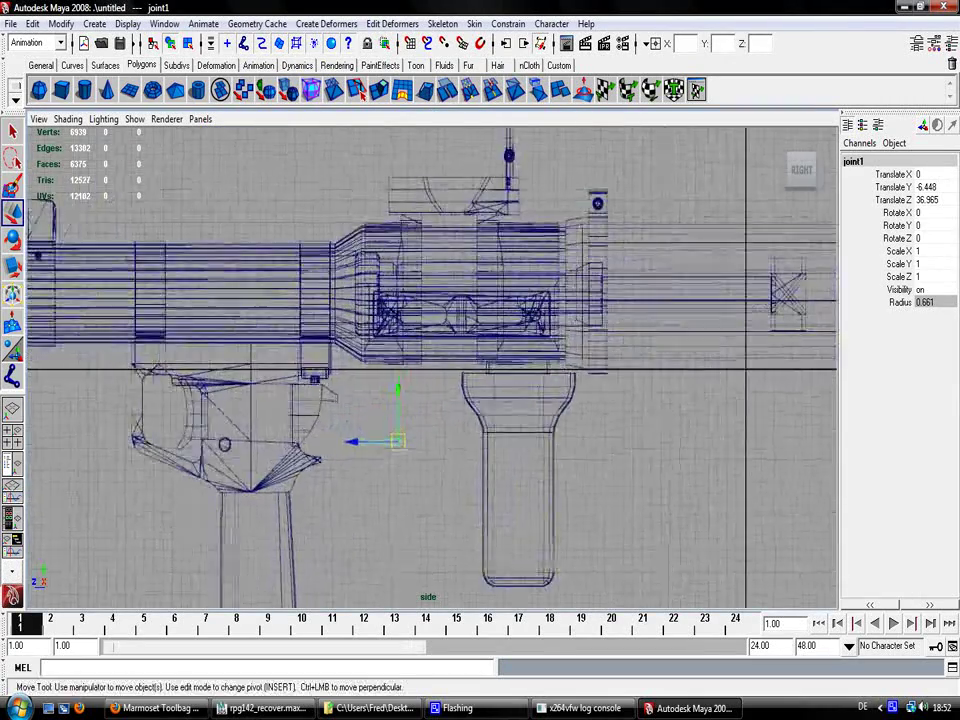
{"action": "left_click_drag", "start_coordinate": [381, 480], "coordinate": [382, 449]}
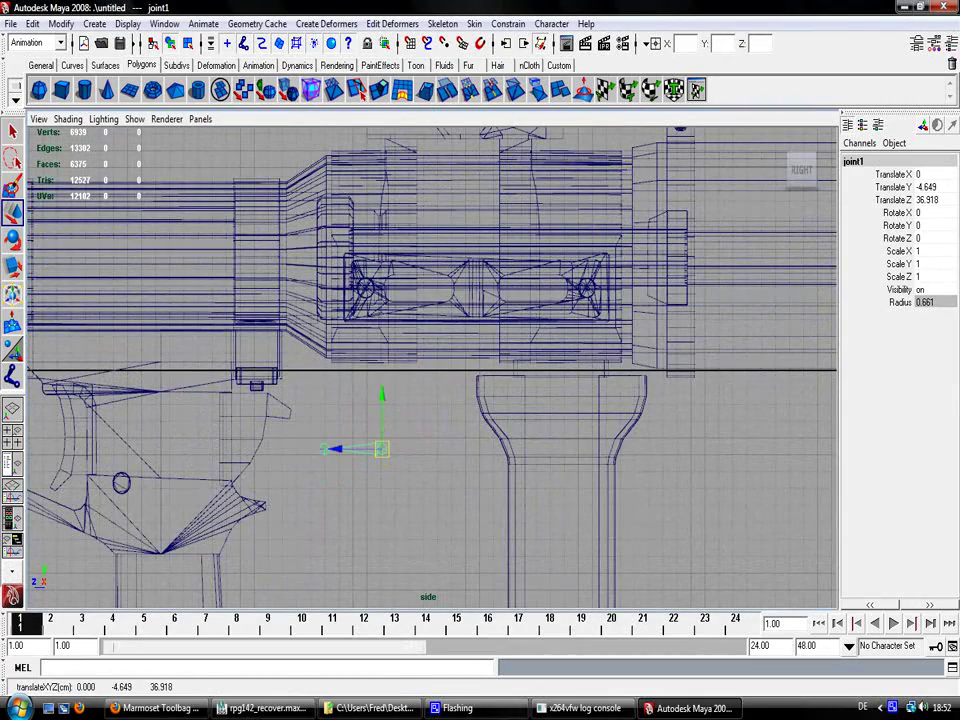
Shorten the bone by moving the child joint along Z close to the root joint, and clear the selection
{"action": "left_click", "coordinate": [324, 449]}
{"action": "left_click_drag", "start_coordinate": [279, 449], "coordinate": [317, 449]}
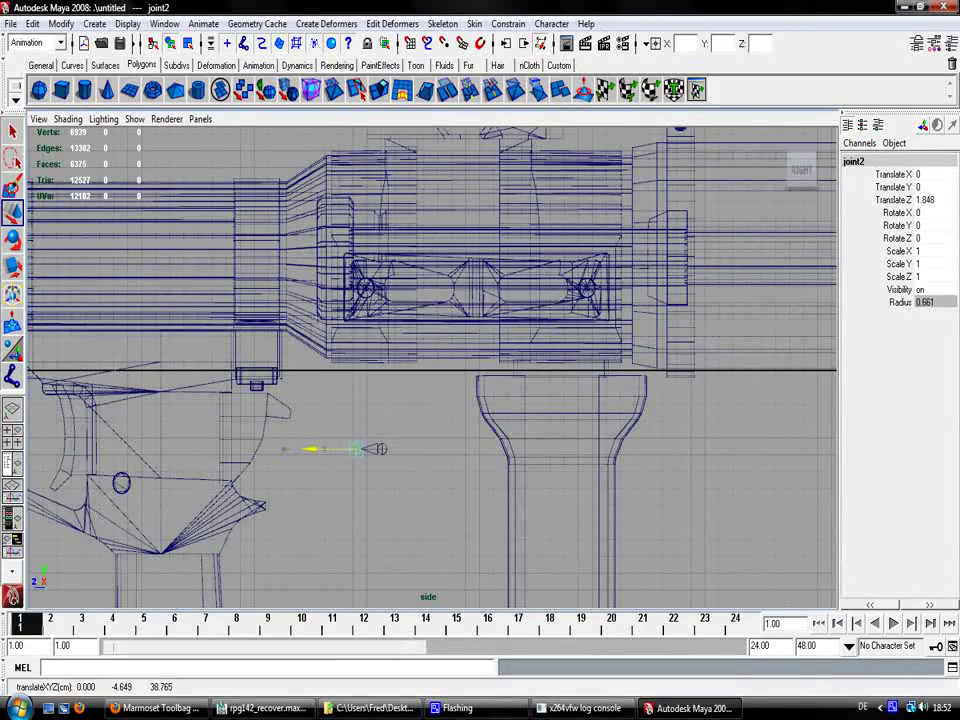
{"action": "left_click", "coordinate": [385, 485]}
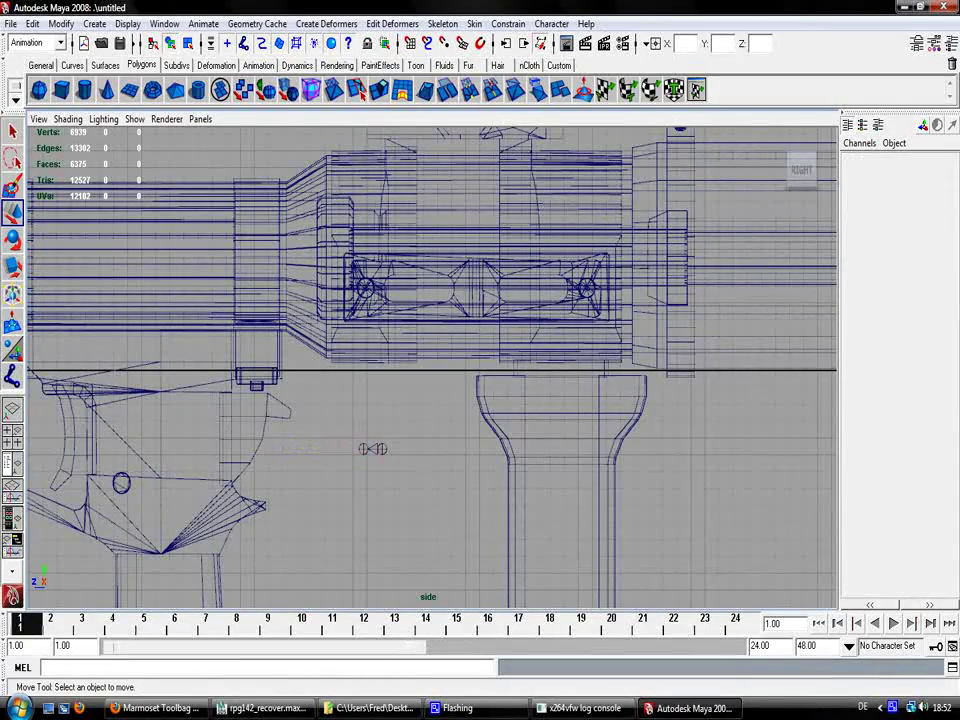
Select the launcher and rocket meshes together in the side view, leaving the joints out
{"action": "left_click", "coordinate": [381, 449]}
{"action": "scroll", "coordinate": [381, 449], "scroll_direction": "down", "scroll_amount": 4}
{"action": "left_click", "coordinate": [396, 411]}
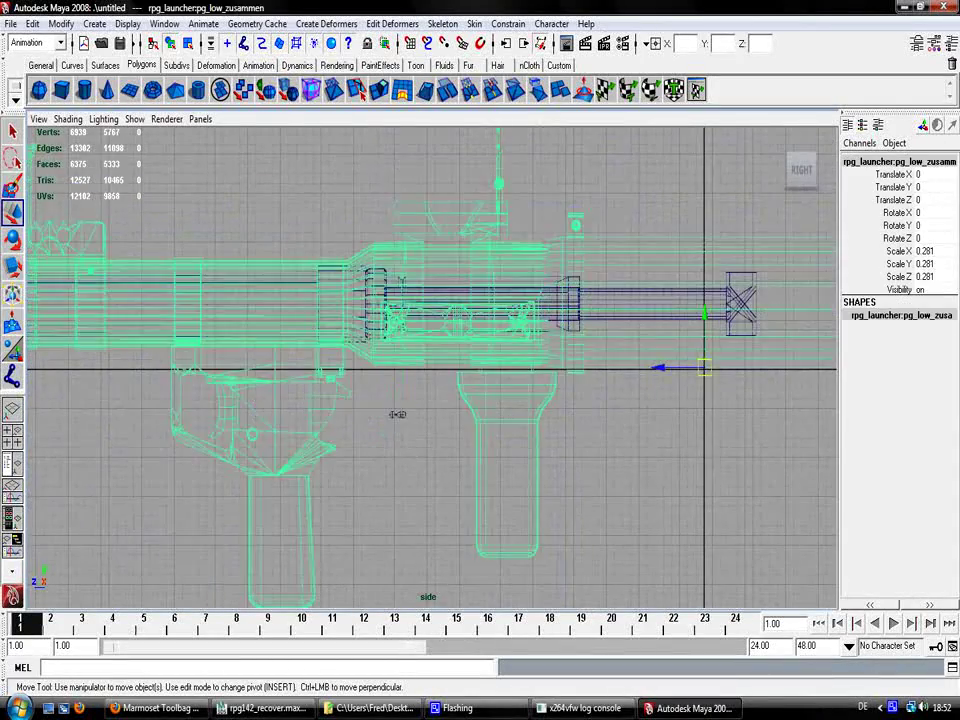
{"action": "scroll", "coordinate": [410, 400], "scroll_direction": "down", "scroll_amount": 4}
{"action": "left_click", "coordinate": [420, 425]}
{"action": "left_click_drag", "start_coordinate": [400, 265], "coordinate": [440, 350]}
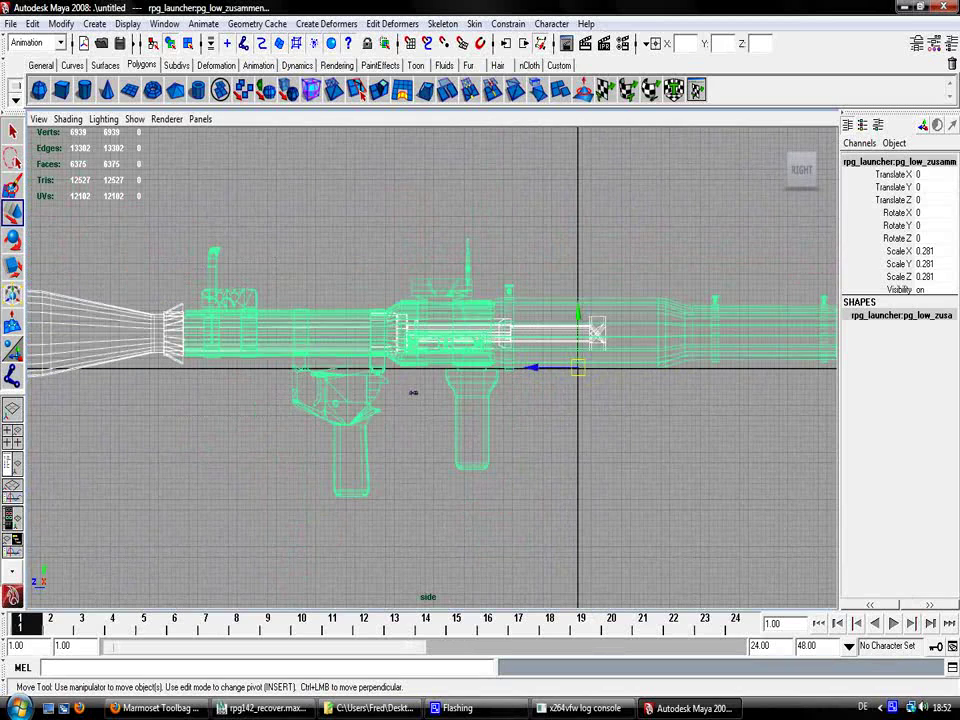
{"action": "scroll", "coordinate": [430, 368], "scroll_direction": "down", "scroll_amount": 3}
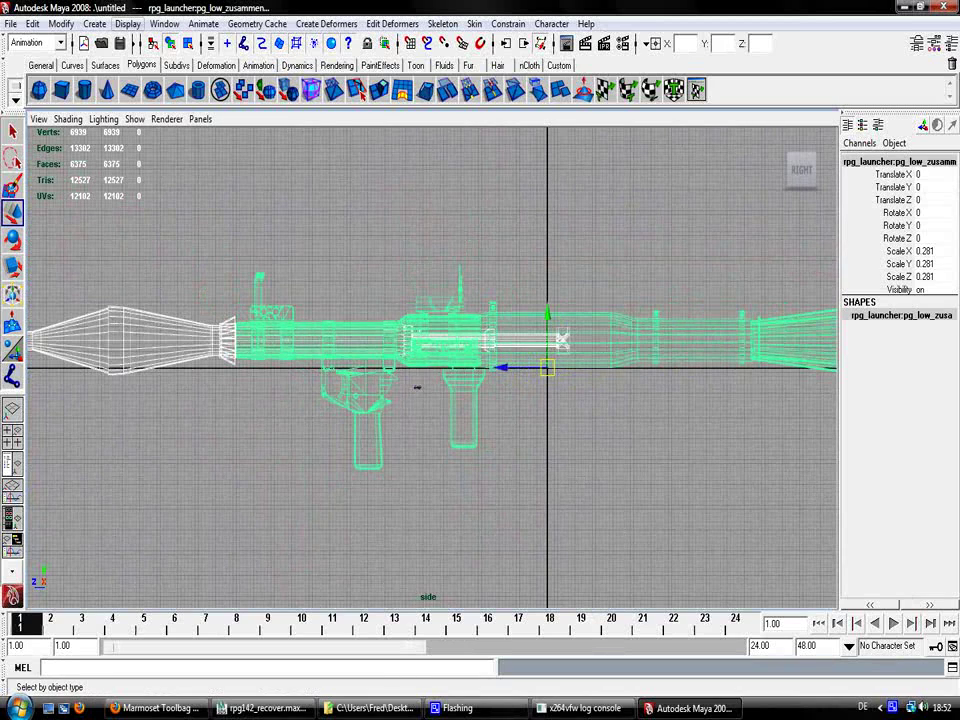
Try to center the pivot of the selected launcher and rocket meshes
{"action": "left_click", "coordinate": [61, 23]}
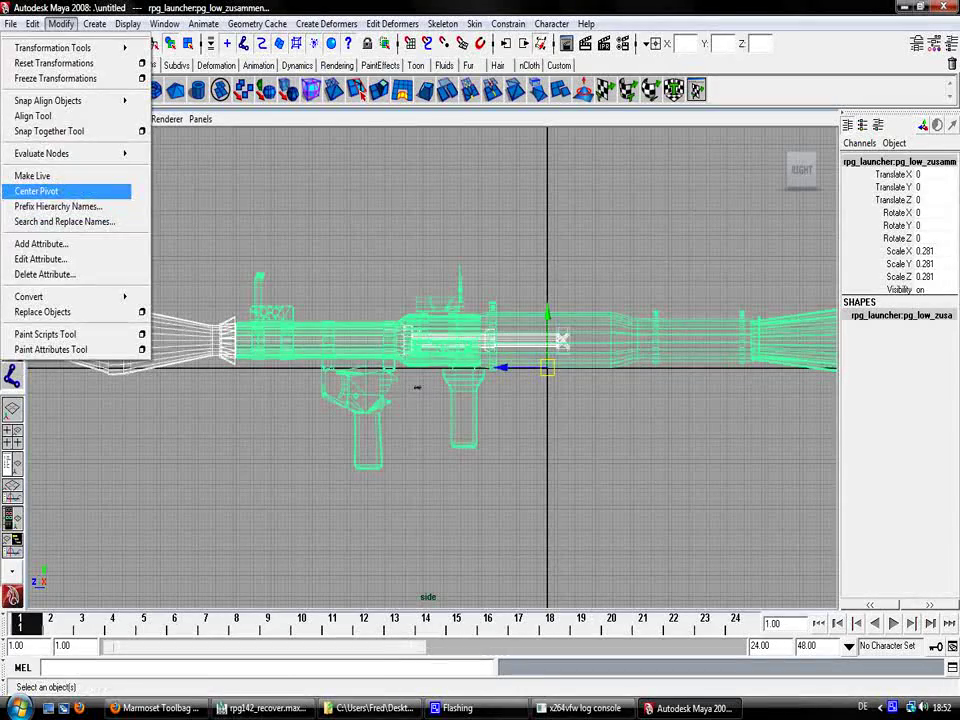
{"action": "left_click", "coordinate": [36, 190]}
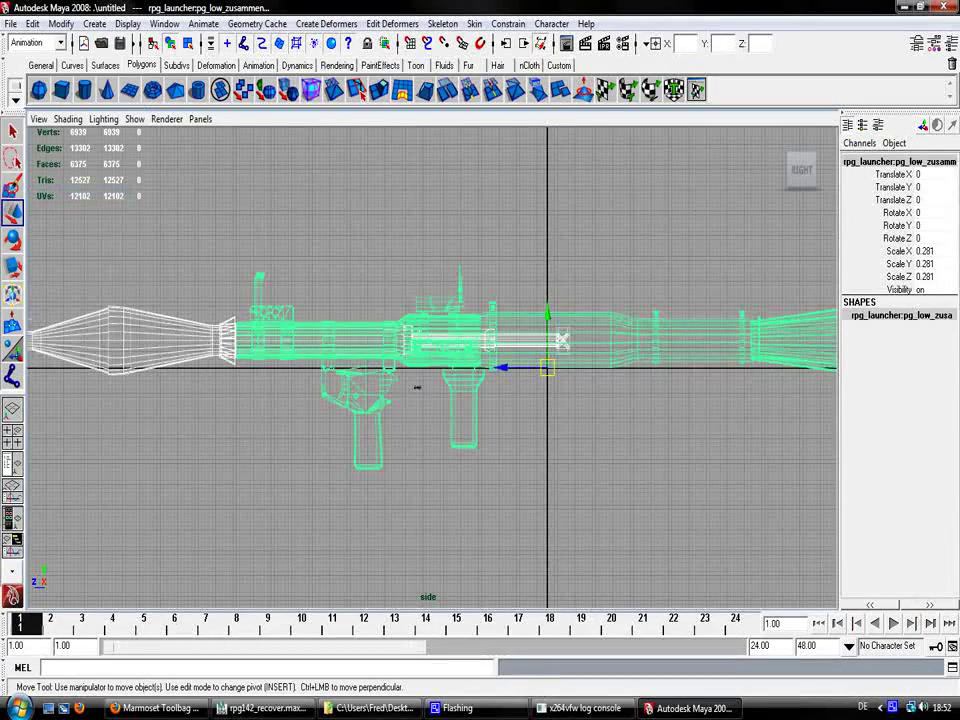
{"action": "scroll", "coordinate": [417, 387], "scroll_direction": "up", "scroll_amount": 3}
{"action": "scroll", "coordinate": [418, 385], "scroll_direction": "down", "scroll_amount": 4}
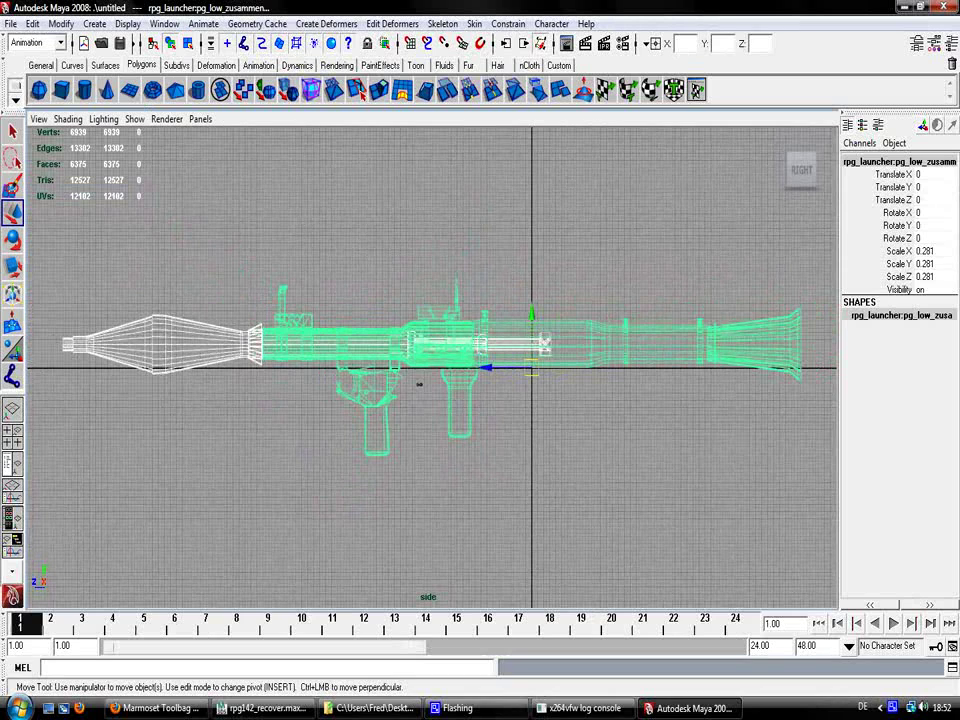
Move the root joint along Z onto the rear grip, to Translate Z 22.92
{"action": "left_click", "coordinate": [419, 384]}
{"action": "left_click", "coordinate": [419, 384]}
{"action": "scroll", "coordinate": [419, 384], "scroll_direction": "up", "scroll_amount": 2}
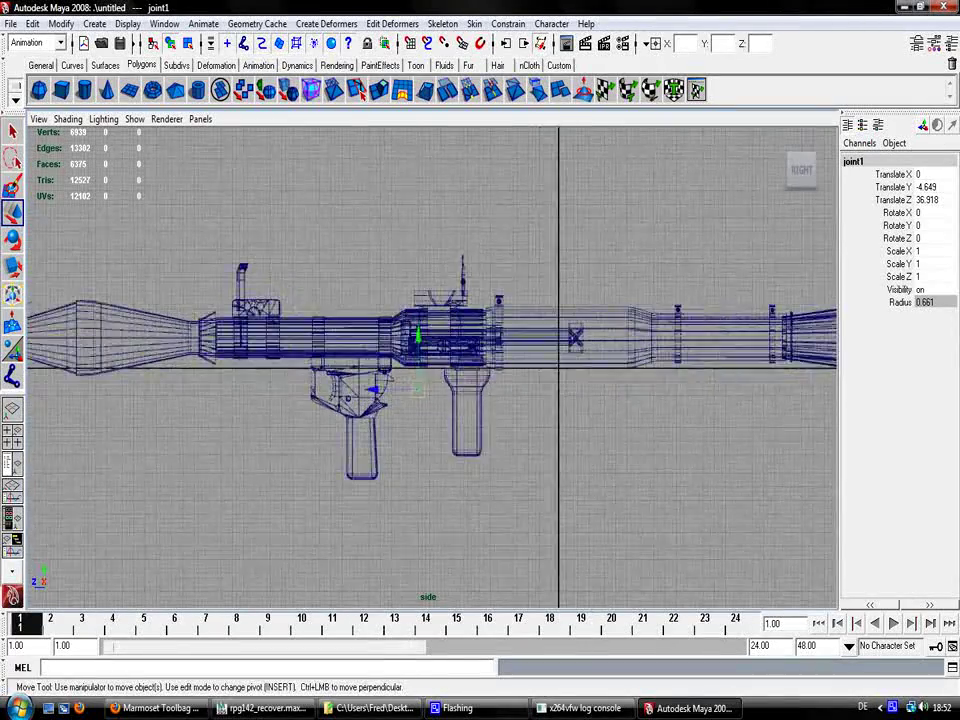
{"action": "scroll", "coordinate": [419, 384], "scroll_direction": "up", "scroll_amount": 1}
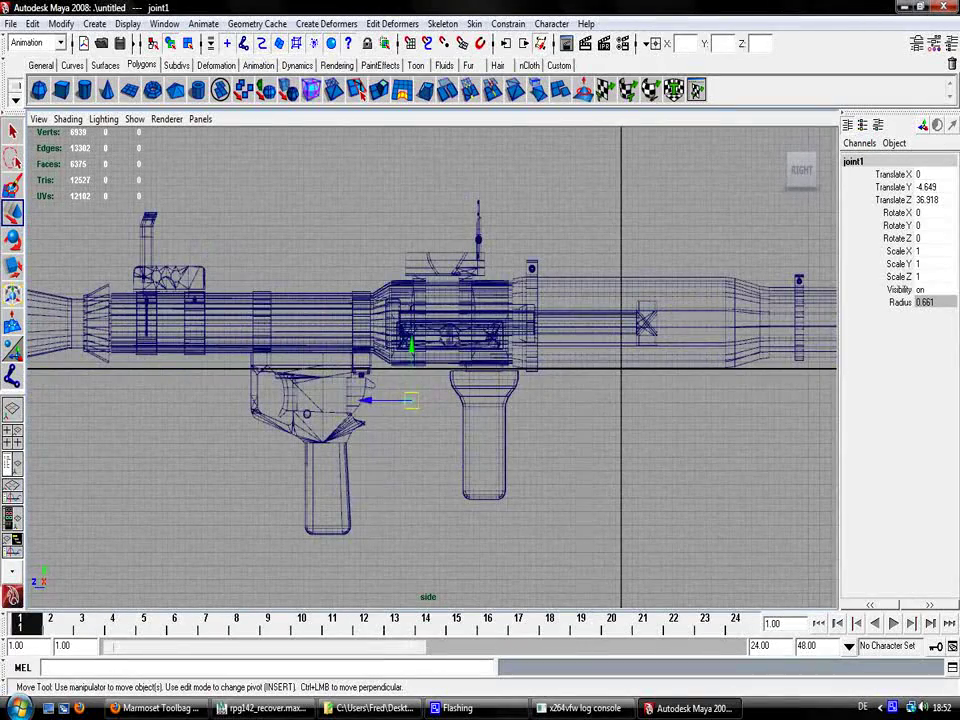
{"action": "left_click_drag", "start_coordinate": [380, 399], "coordinate": [463, 400]}
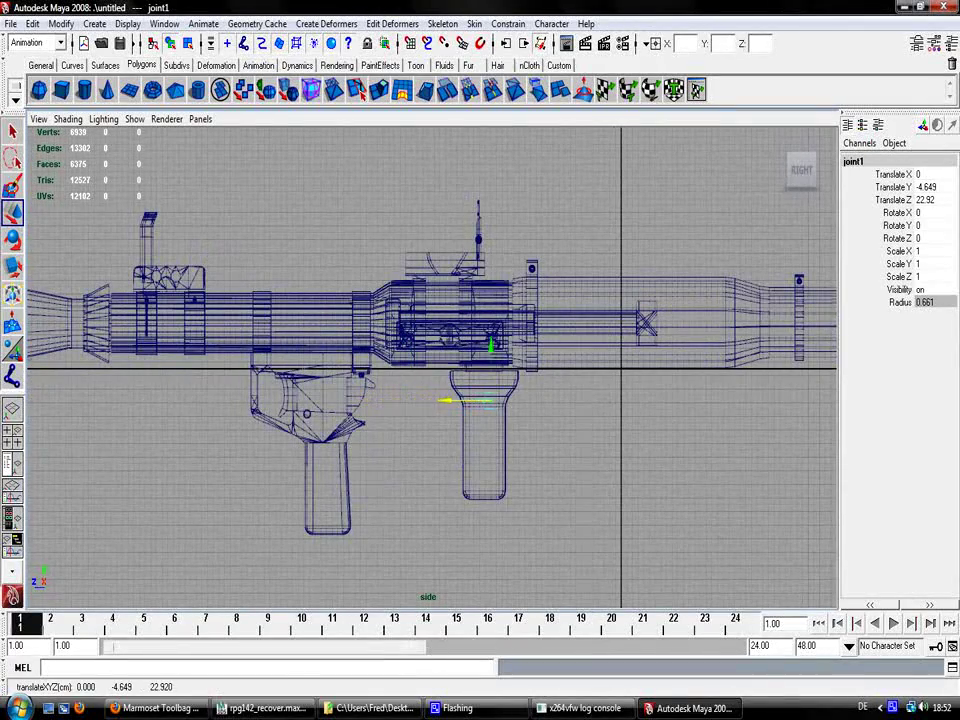
{"action": "scroll", "coordinate": [463, 400], "scroll_direction": "down", "scroll_amount": 1}
{"action": "scroll", "coordinate": [435, 375], "scroll_direction": "up", "scroll_amount": 1}
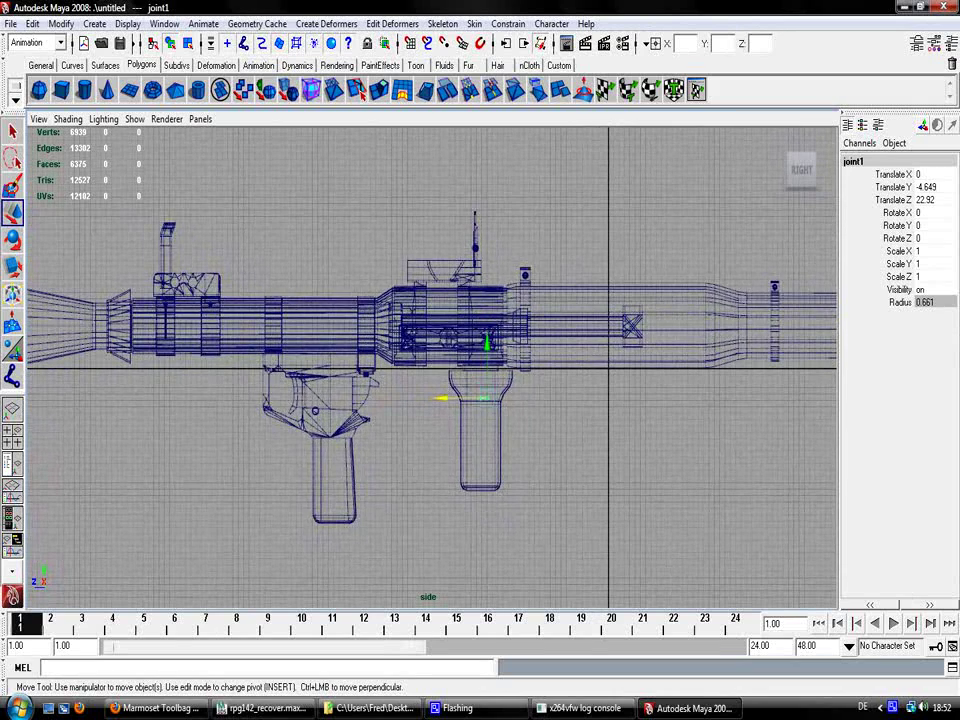
Raise the root joint slightly within the upper part of the rear grip, to Translate Y -3.468
{"action": "left_click", "coordinate": [455, 345]}
{"action": "left_click", "coordinate": [61, 23]}
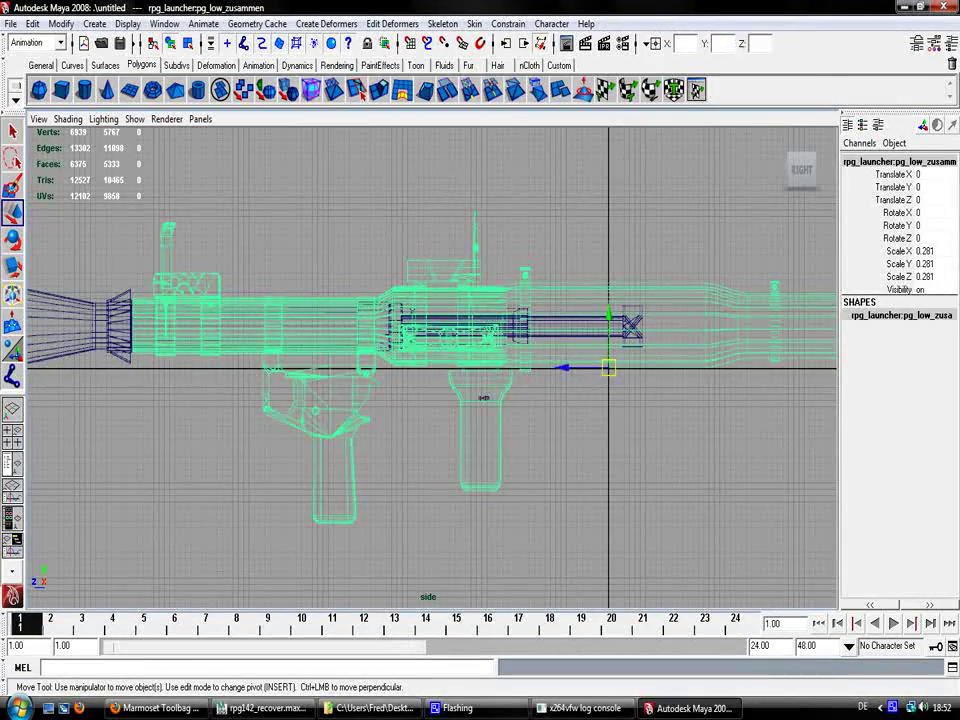
{"action": "left_click", "coordinate": [484, 398]}
{"action": "left_click", "coordinate": [481, 398]}
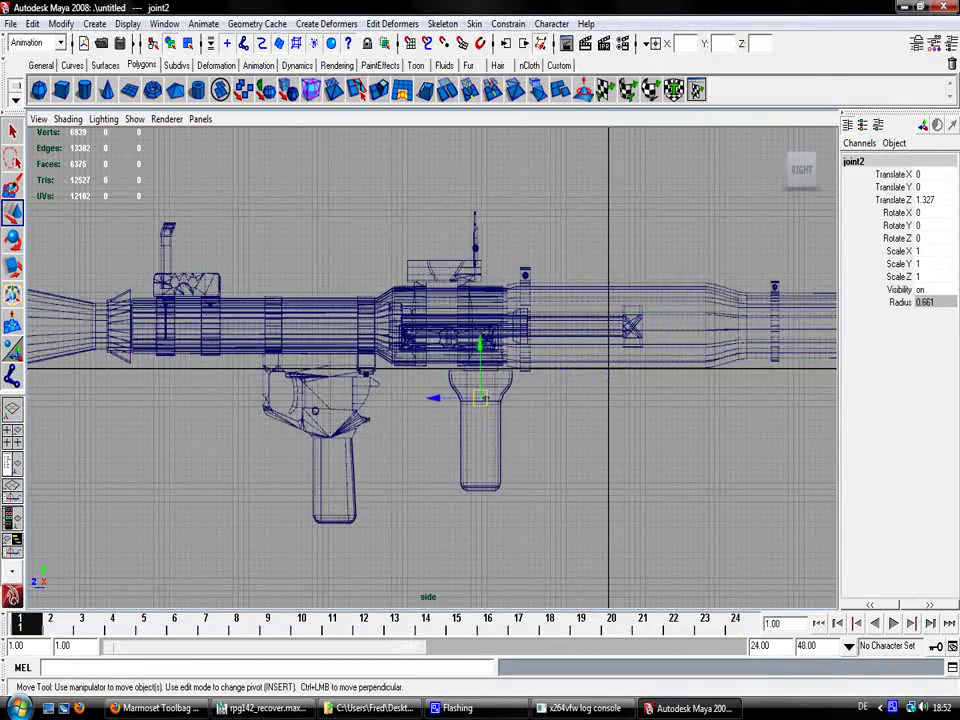
{"action": "scroll", "coordinate": [482, 398], "scroll_direction": "up", "scroll_amount": 4}
{"action": "scroll", "coordinate": [482, 398], "scroll_direction": "up", "scroll_amount": 1}
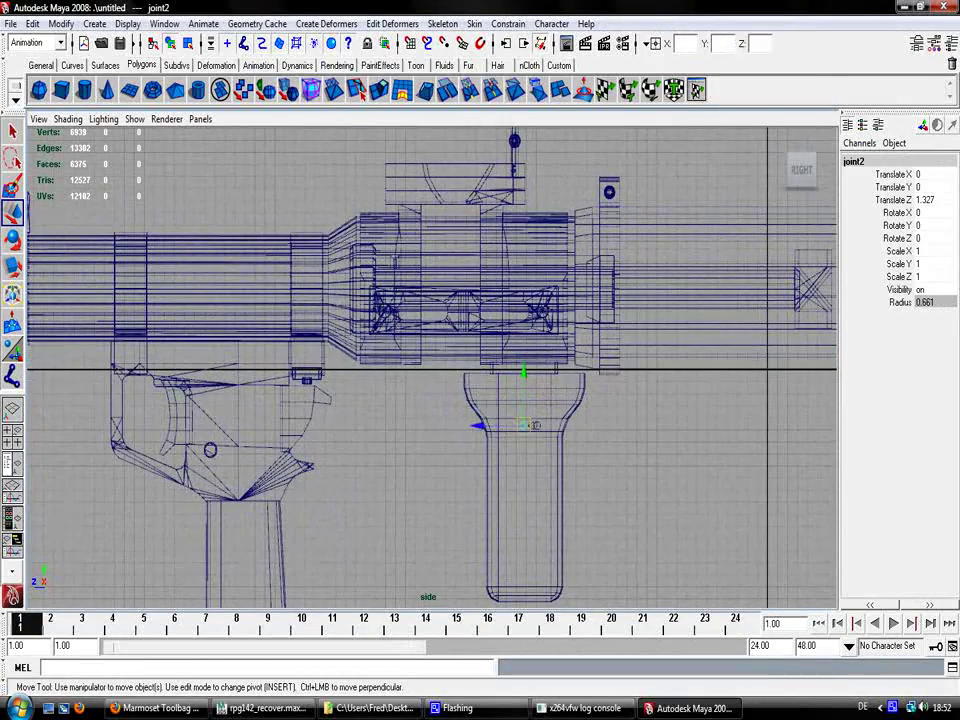
{"action": "key", "text": "Up"}
{"action": "scroll", "coordinate": [432, 368], "scroll_direction": "down", "scroll_amount": 5}
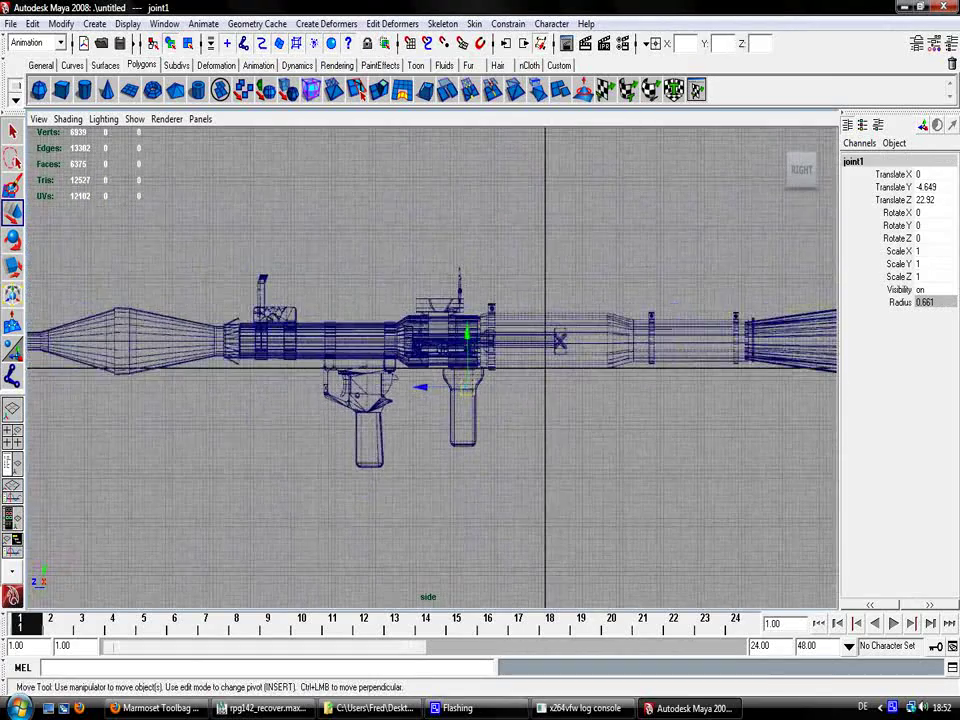
{"action": "left_click_drag", "start_coordinate": [467, 334], "coordinate": [467, 329]}
{"action": "scroll", "coordinate": [467, 330], "scroll_direction": "up", "scroll_amount": 4}
{"action": "scroll", "coordinate": [432, 368], "scroll_direction": "up", "scroll_amount": 3}
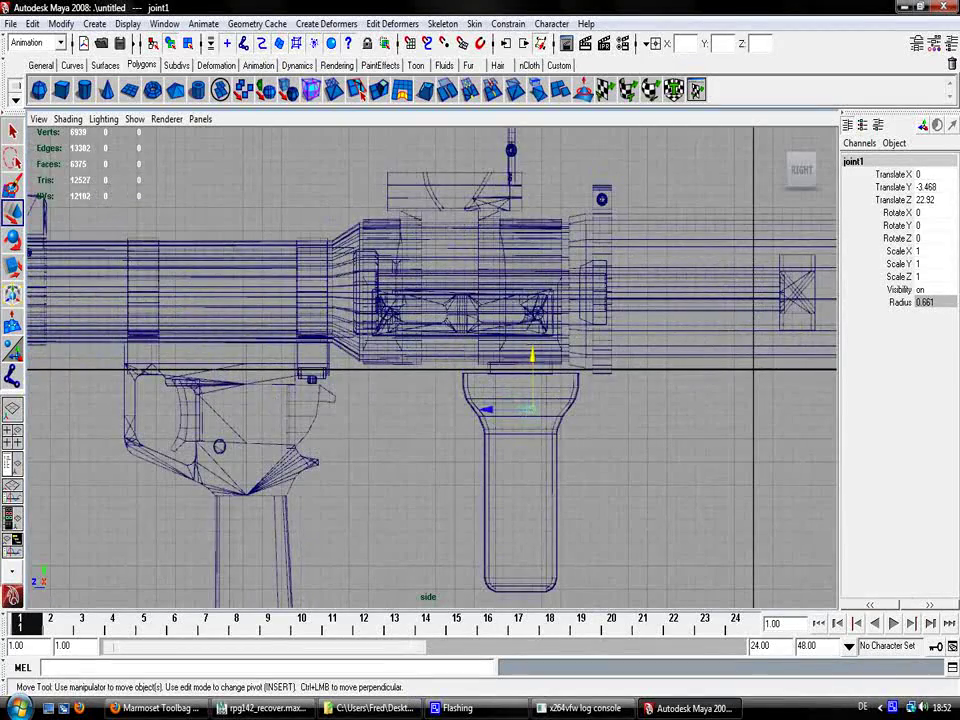
Smooth-bind the launcher and rocket meshes to the joint chain and clear the selection
{"action": "scroll", "coordinate": [432, 368], "scroll_direction": "down", "scroll_amount": 3}
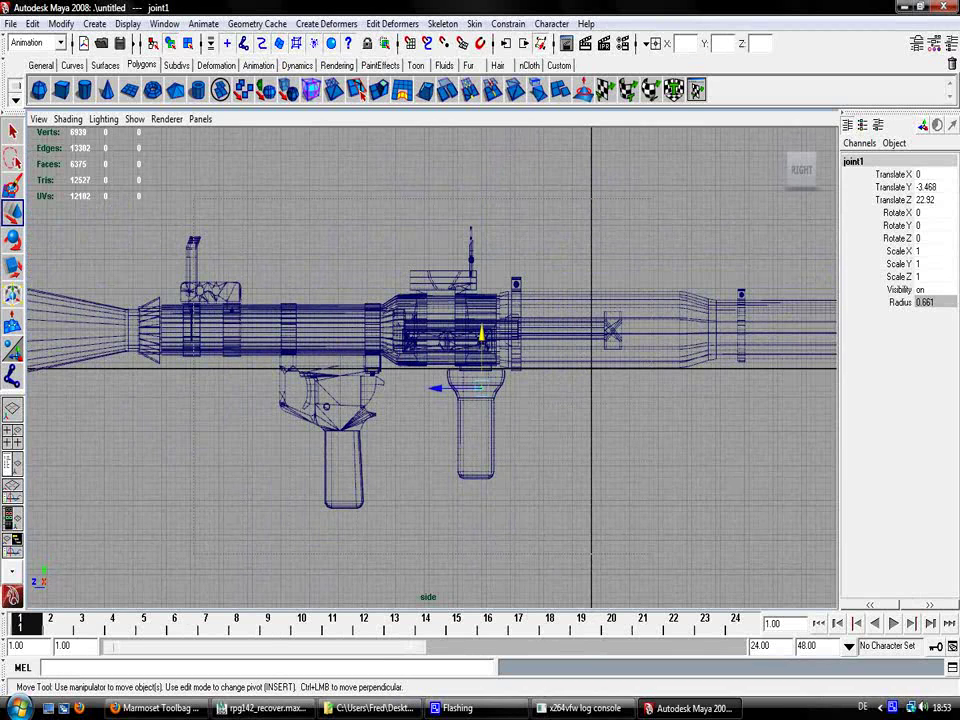
{"action": "left_click", "coordinate": [481, 338]}
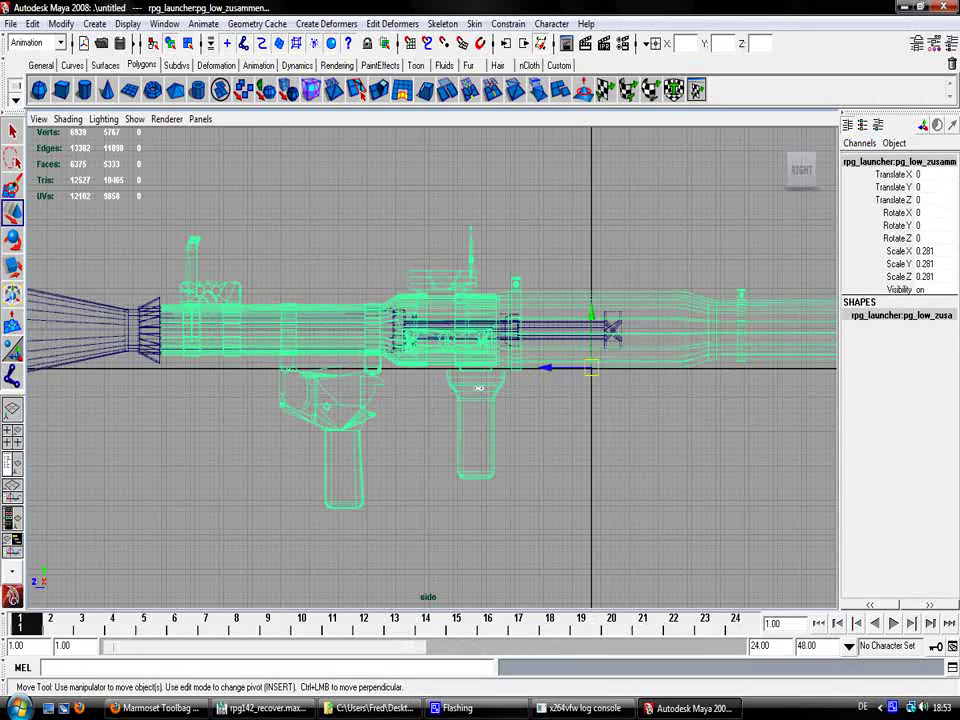
{"action": "left_click", "coordinate": [481, 330], "text": "shift"}
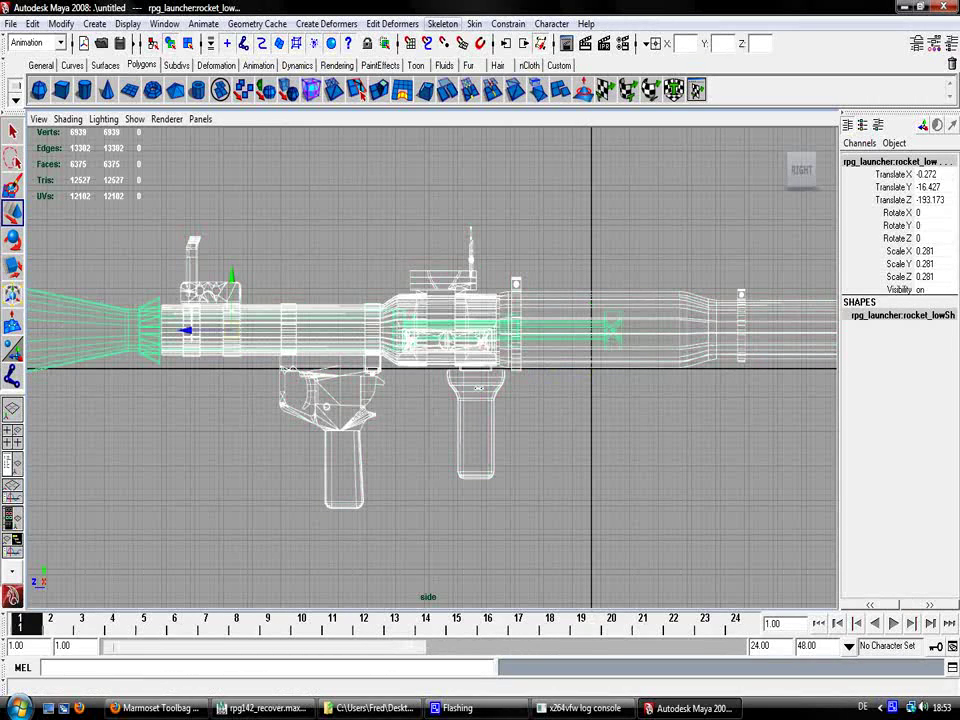
{"action": "left_click", "coordinate": [474, 23]}
{"action": "mouse_move", "coordinate": [420, 48]}
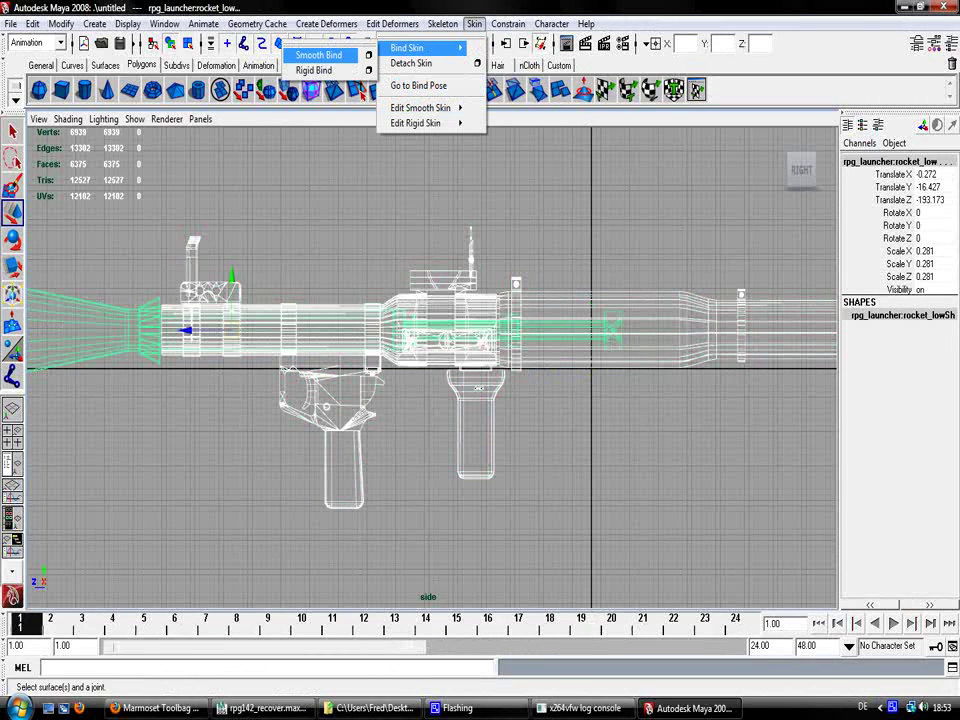
{"action": "left_click", "coordinate": [318, 55]}
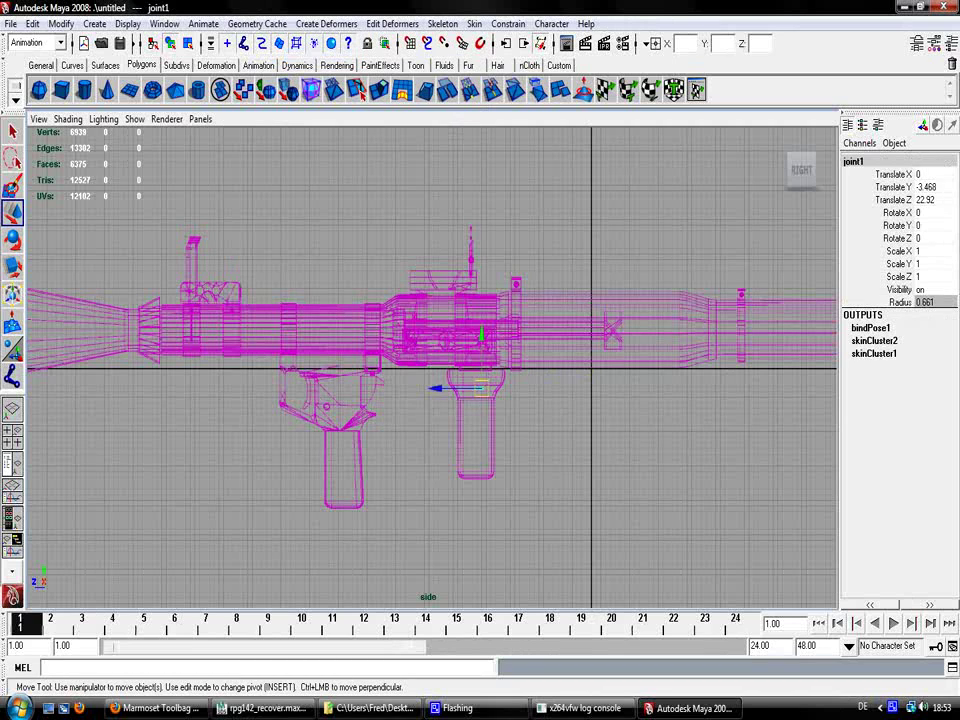
{"action": "left_click", "coordinate": [675, 185]}
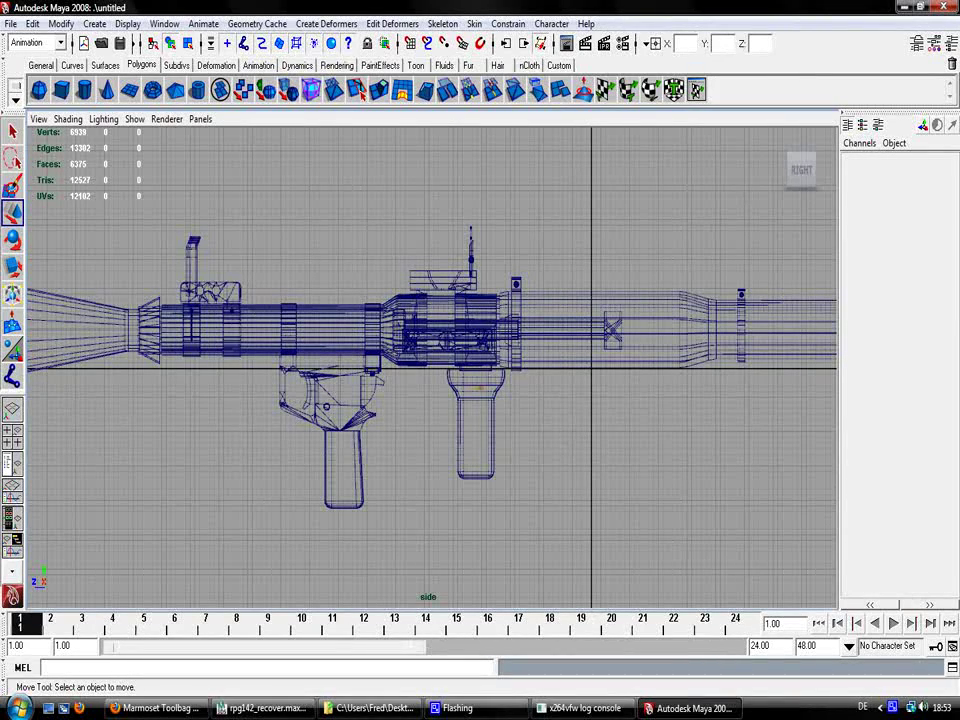
Switch from the side view to a full-size perspective view of the weapon
{"action": "key", "text": "space"}
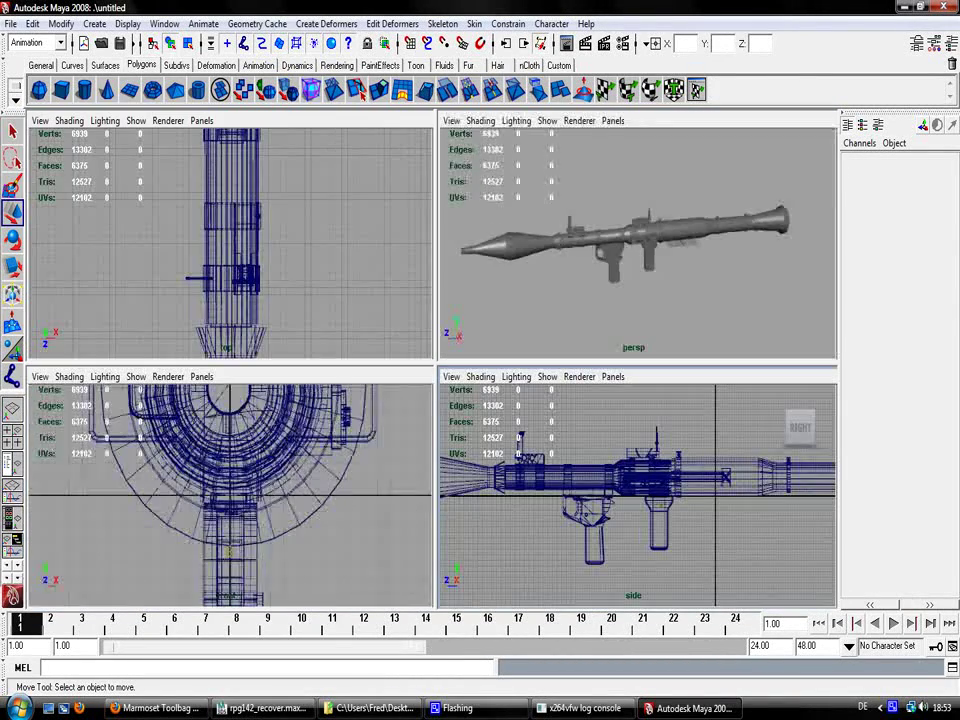
{"action": "key", "text": "space"}
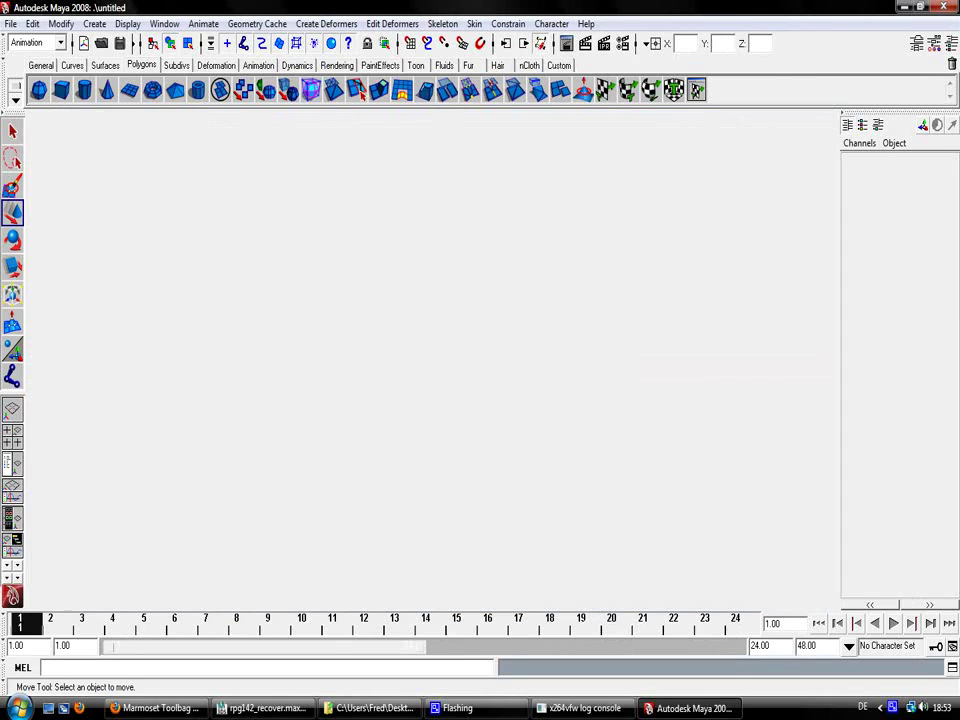
{"action": "left_click_drag", "start_coordinate": [430, 360], "coordinate": [444, 360], "text": "alt"}
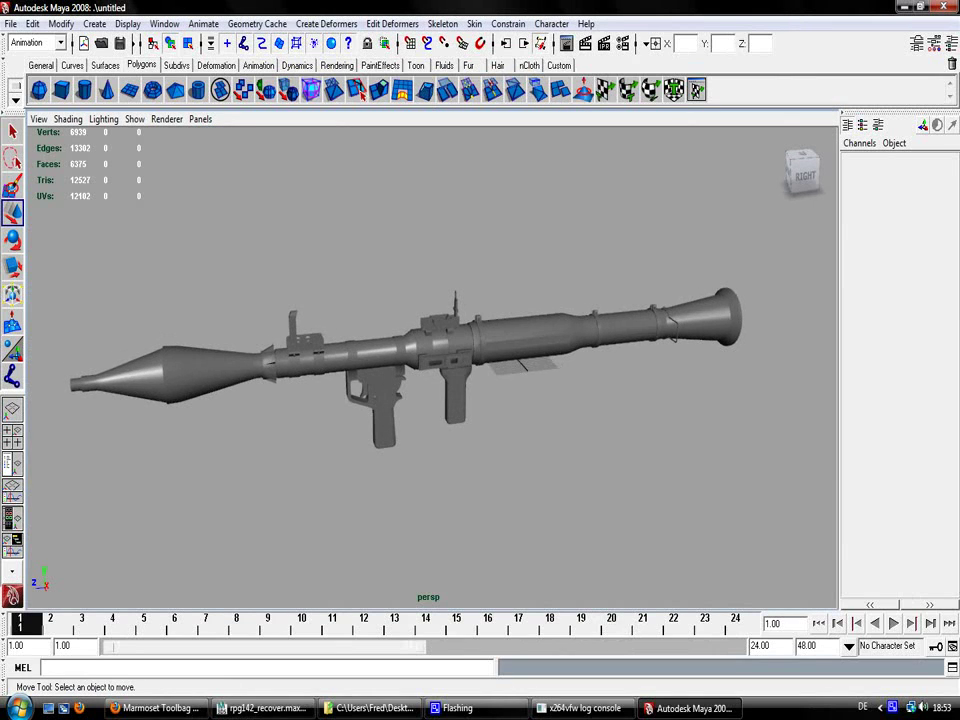
Test the skin binding by rotating the child joint about -27 degrees around Y, and undo the rotation
{"action": "left_click", "coordinate": [452, 365]}
{"action": "left_click", "coordinate": [455, 376]}
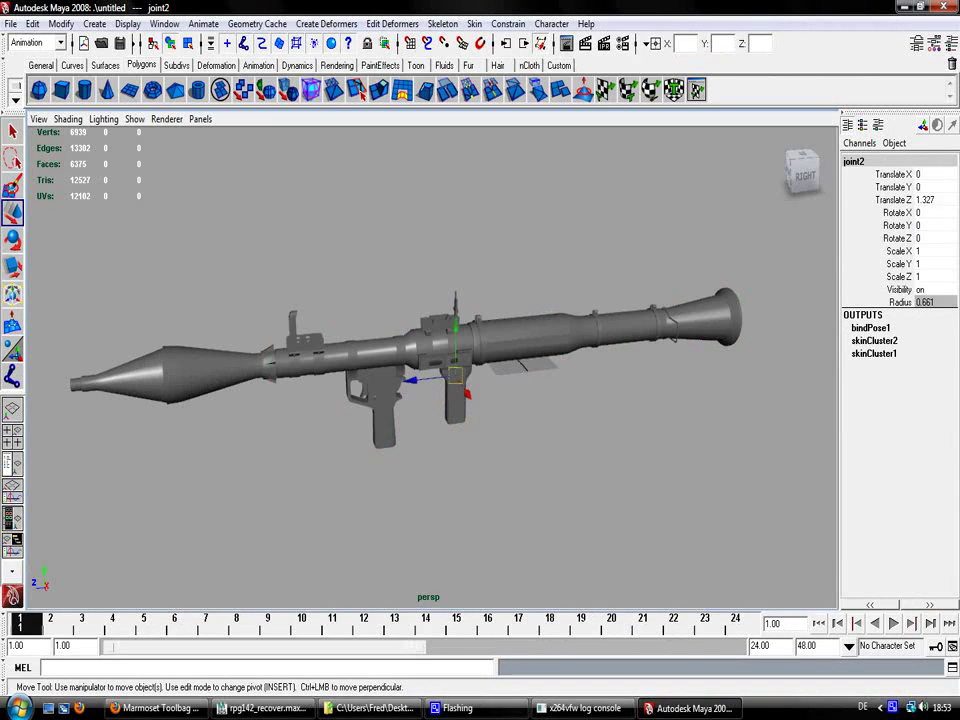
{"action": "key", "text": "e"}
{"action": "left_click_drag", "start_coordinate": [460, 404], "coordinate": [430, 401]}
{"action": "key", "text": "ctrl+z"}
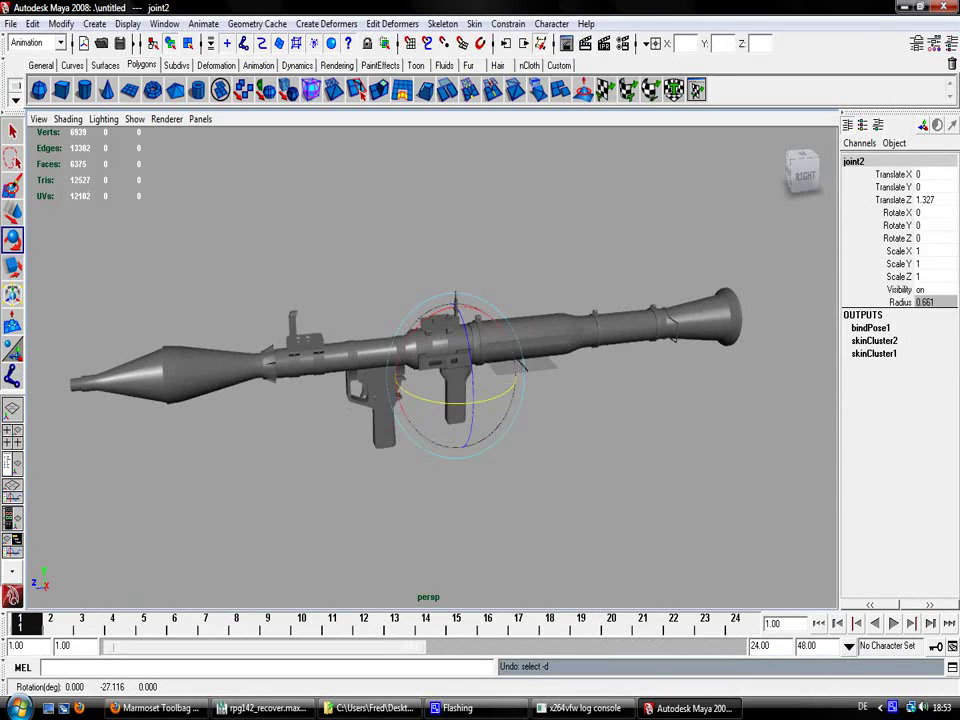
Set the end time of the animation to frame 200
{"action": "double_click", "coordinate": [762, 645]}
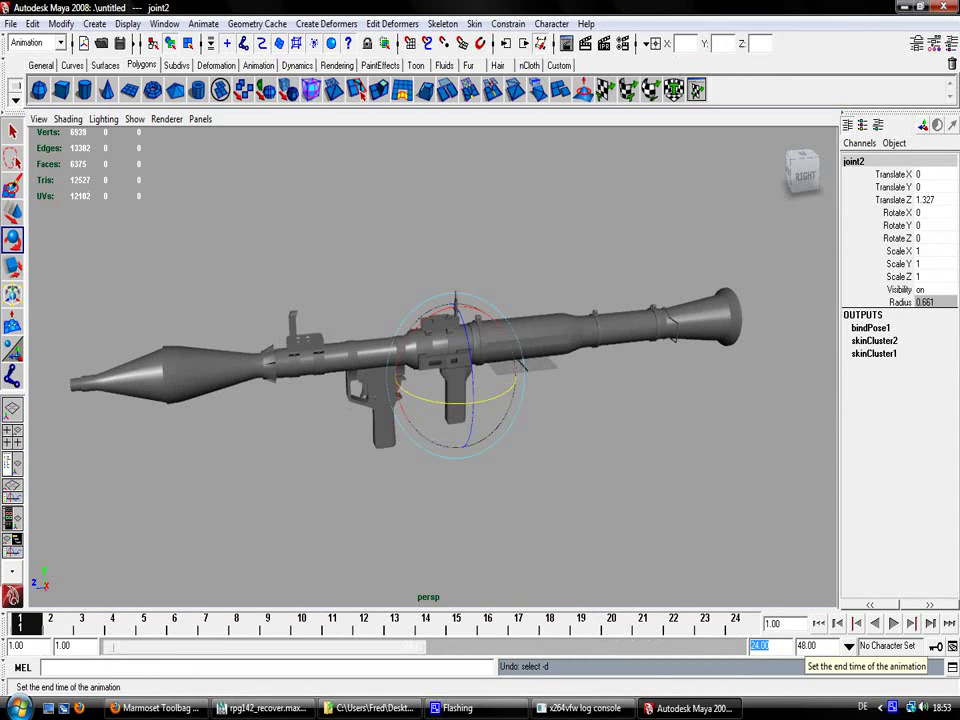
{"action": "type", "text": "200"}
{"action": "key", "text": "Return"}
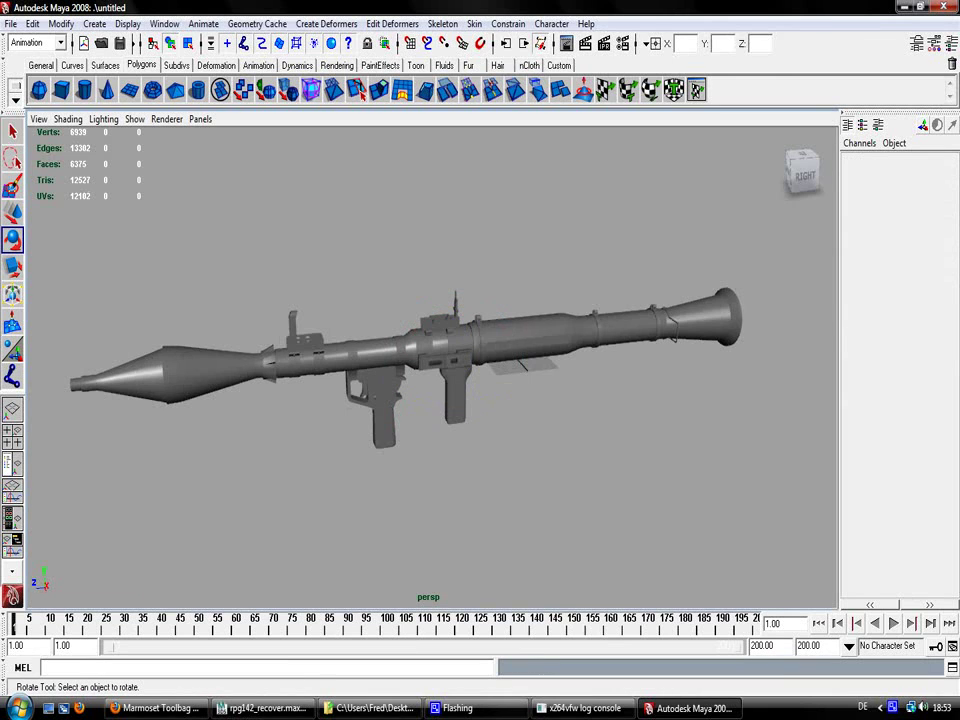
Select the root joint and set a keyframe for its current pose at frame 1
{"action": "left_click", "coordinate": [455, 368]}
{"action": "left_click", "coordinate": [459, 375]}
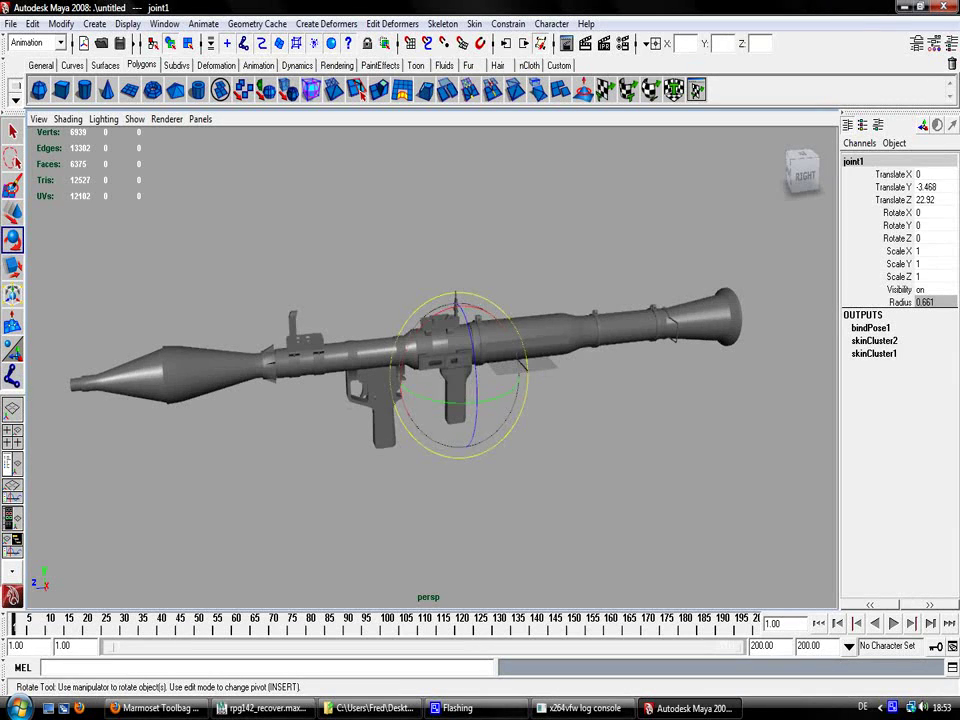
{"action": "key", "text": "w"}
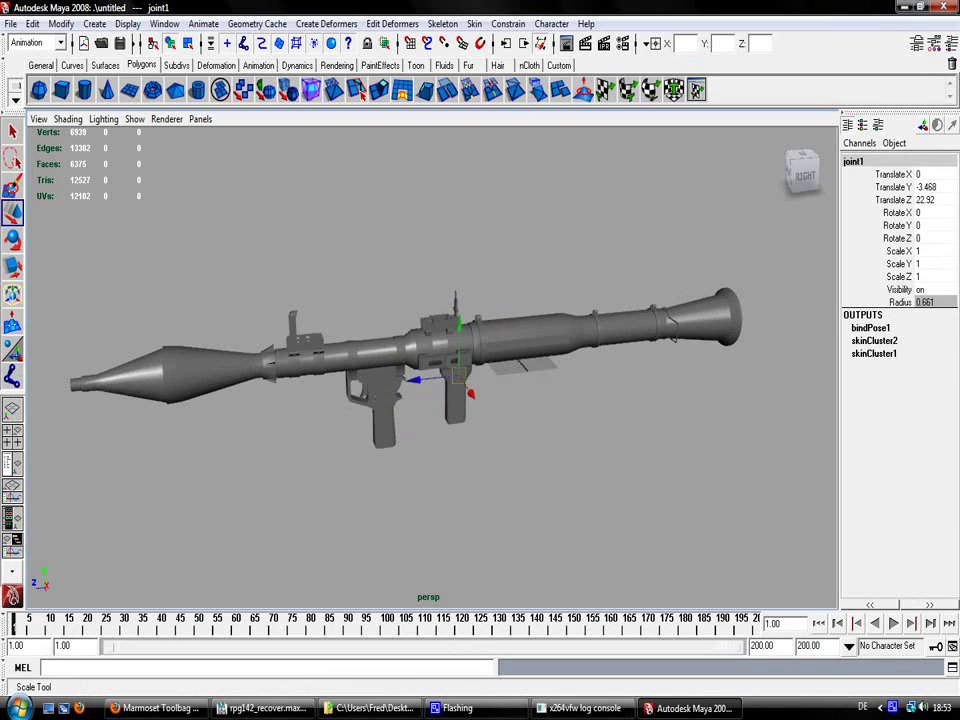
{"action": "key", "text": "e"}
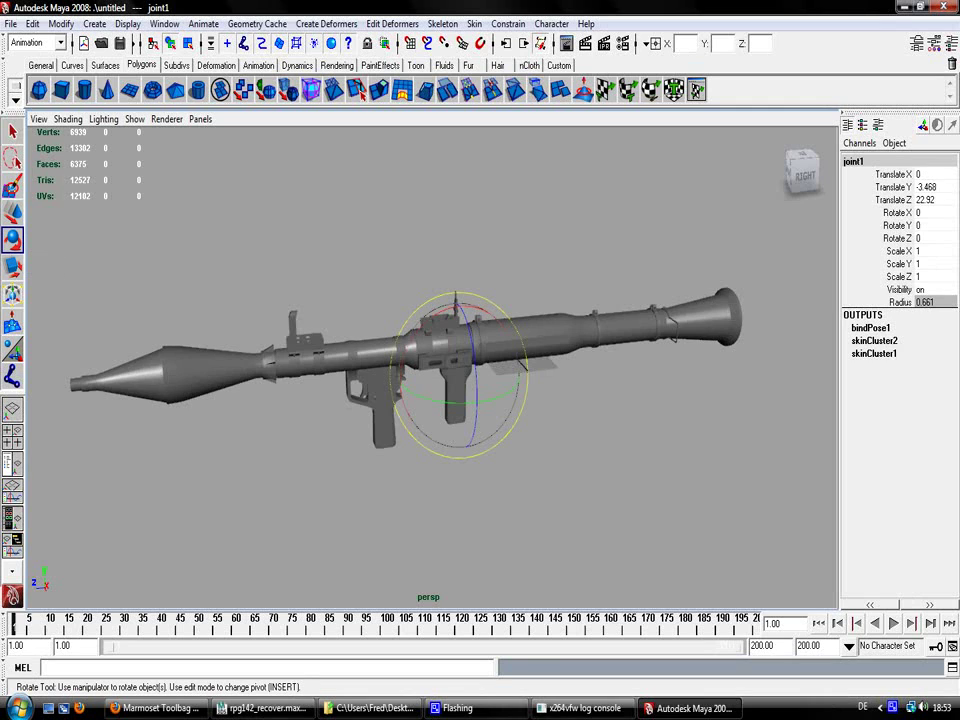
{"action": "key", "text": "s"}
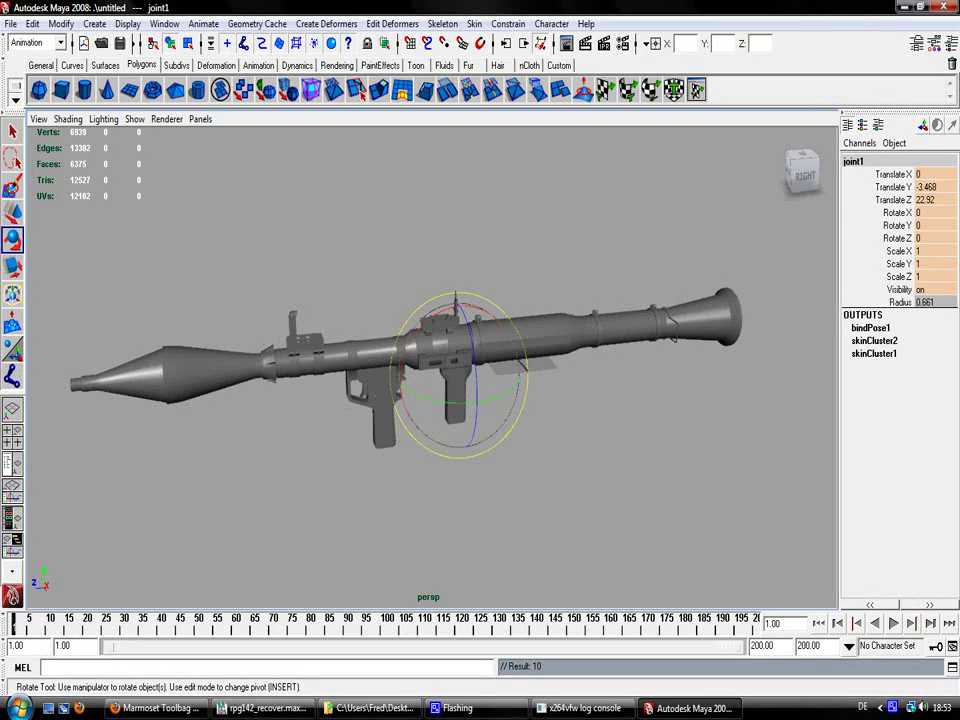
Go to frame 200 and try to keyframe the root joint with Rotate Y 360
{"action": "key", "text": "alt+v"}
{"action": "left_click_drag", "start_coordinate": [455, 403], "coordinate": [532, 397]}
{"action": "key", "text": "ctrl+z"}
{"action": "left_click", "coordinate": [934, 225]}
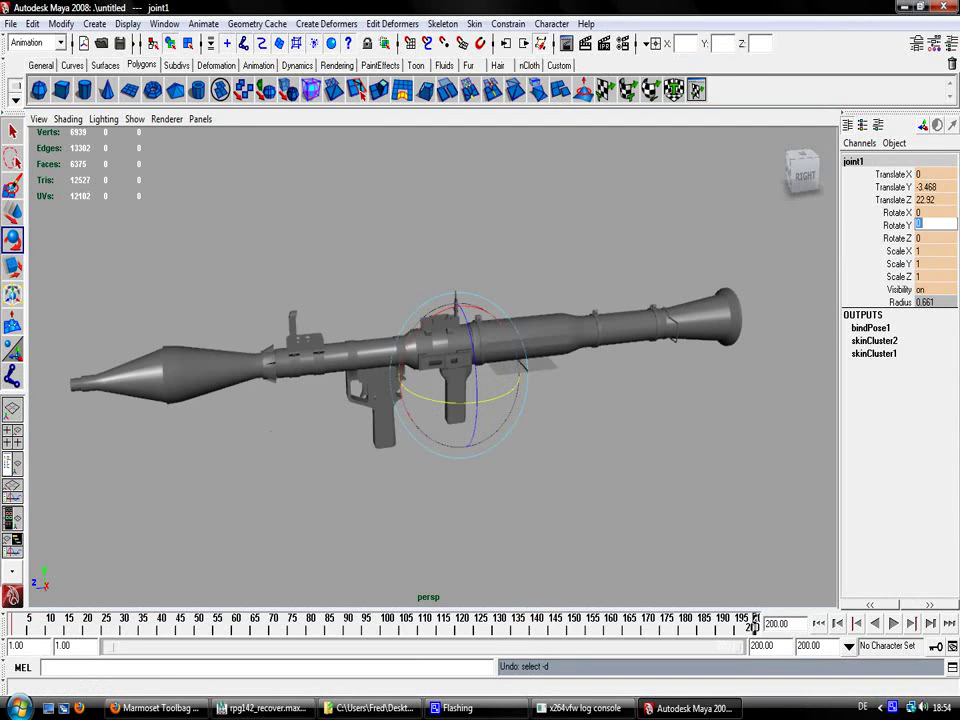
{"action": "type", "text": "360"}
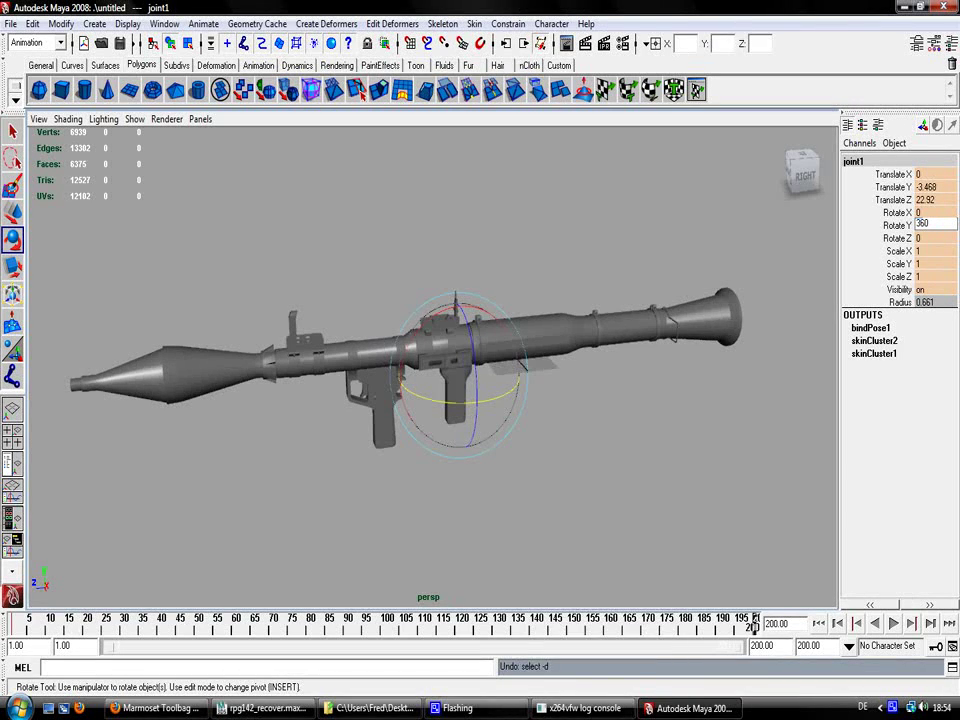
{"action": "key", "text": "s"}
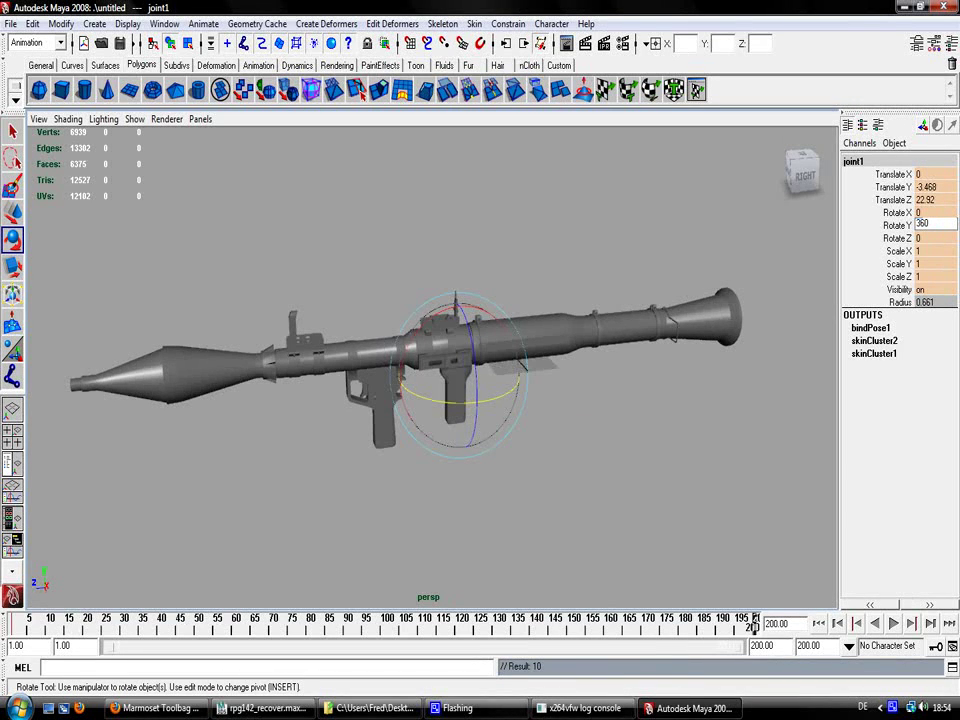
Scrub back to frame 1 to check the rotation, return to frame 200 and set the root joint's Rotate Y to 360
{"action": "left_click_drag", "start_coordinate": [753, 625], "coordinate": [14, 625]}
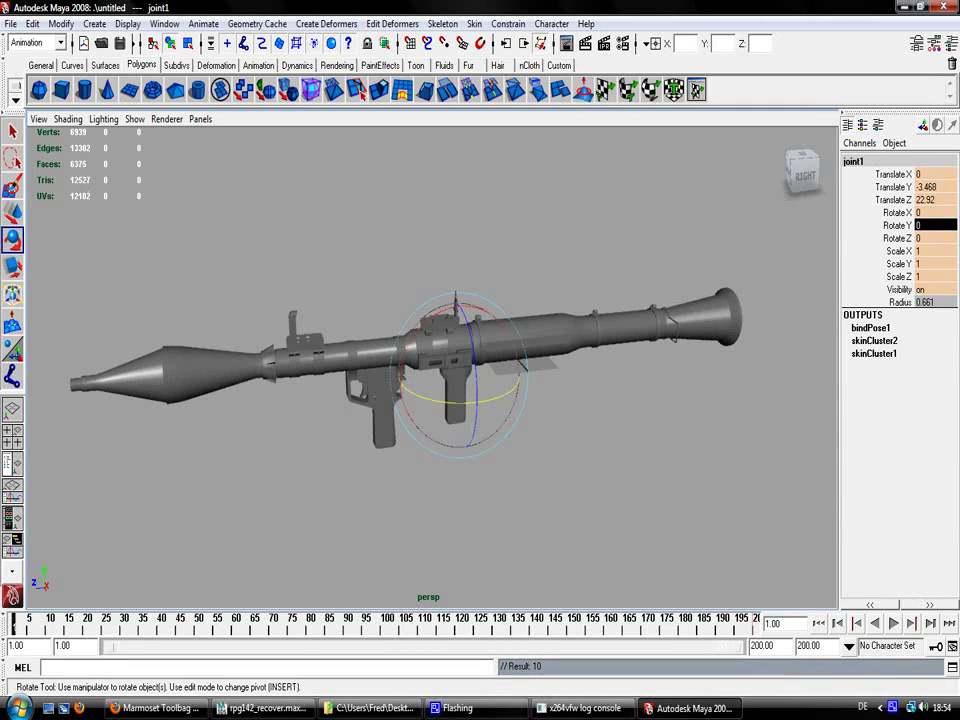
{"action": "left_click_drag", "start_coordinate": [14, 625], "coordinate": [755, 626]}
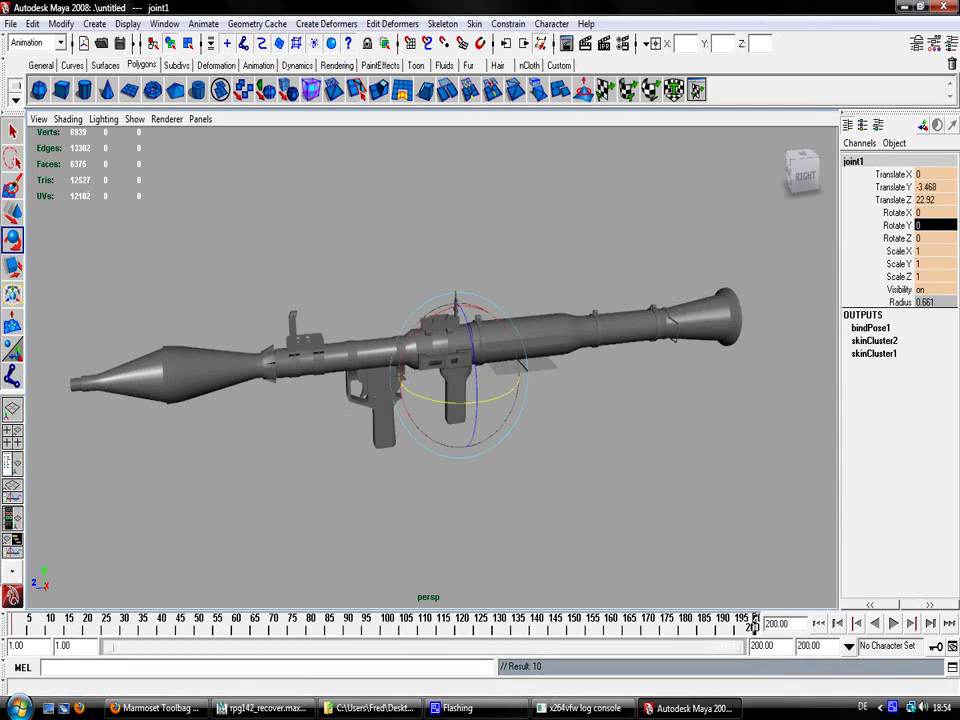
{"action": "type", "text": "360"}
{"action": "key", "text": "Return"}
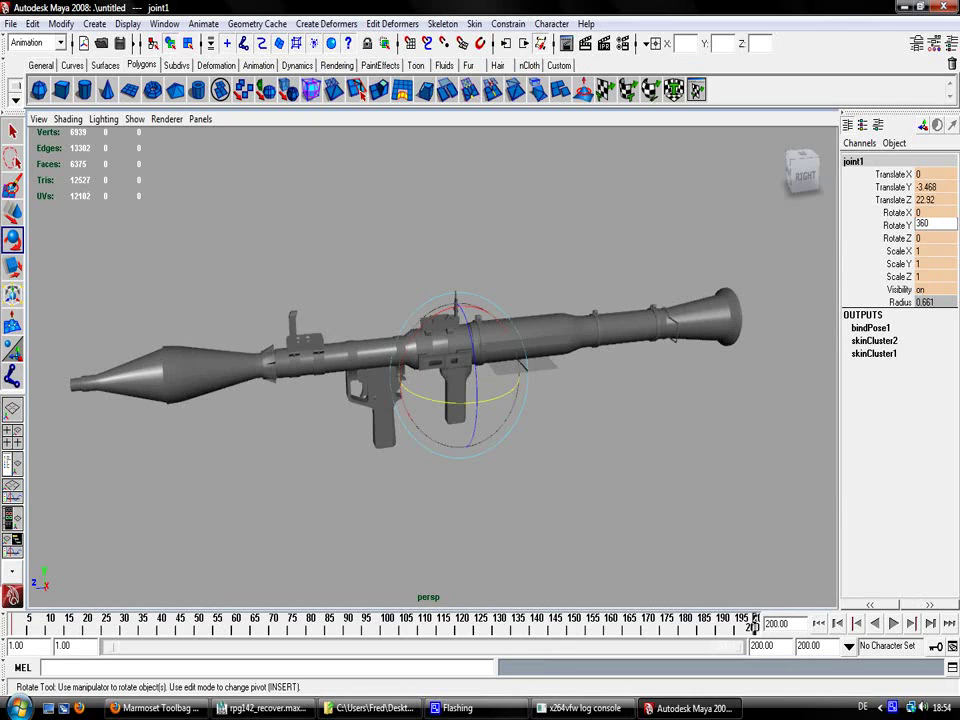
Keyframe the root joint's 360-degree Y rotation at frame 200 and play back the animation to check the spin
{"action": "key", "text": "s"}
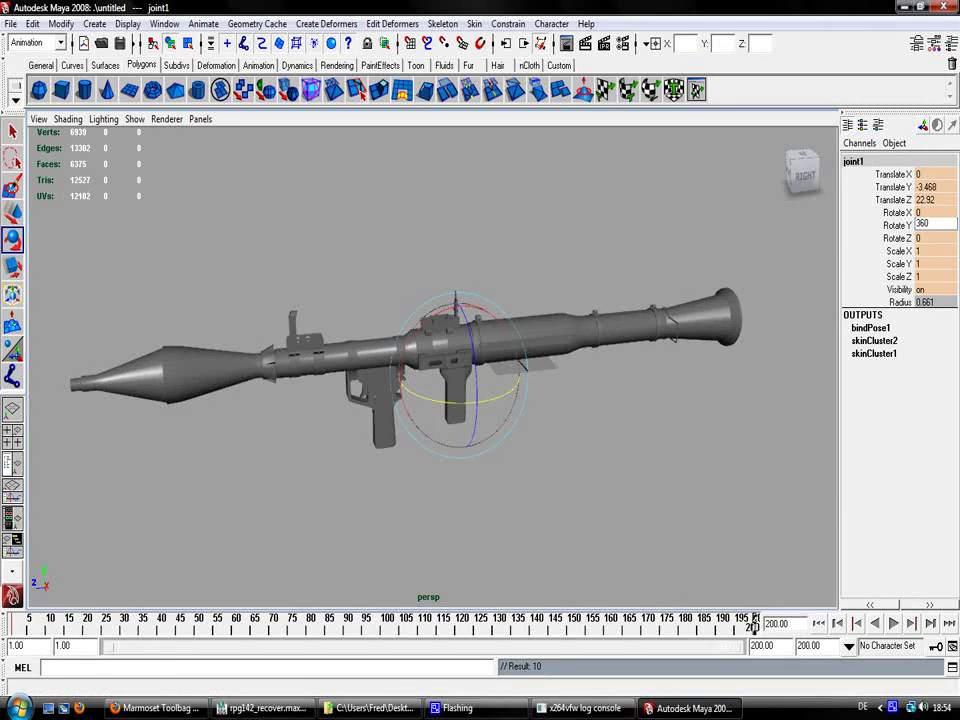
{"action": "key", "text": "alt+v"}
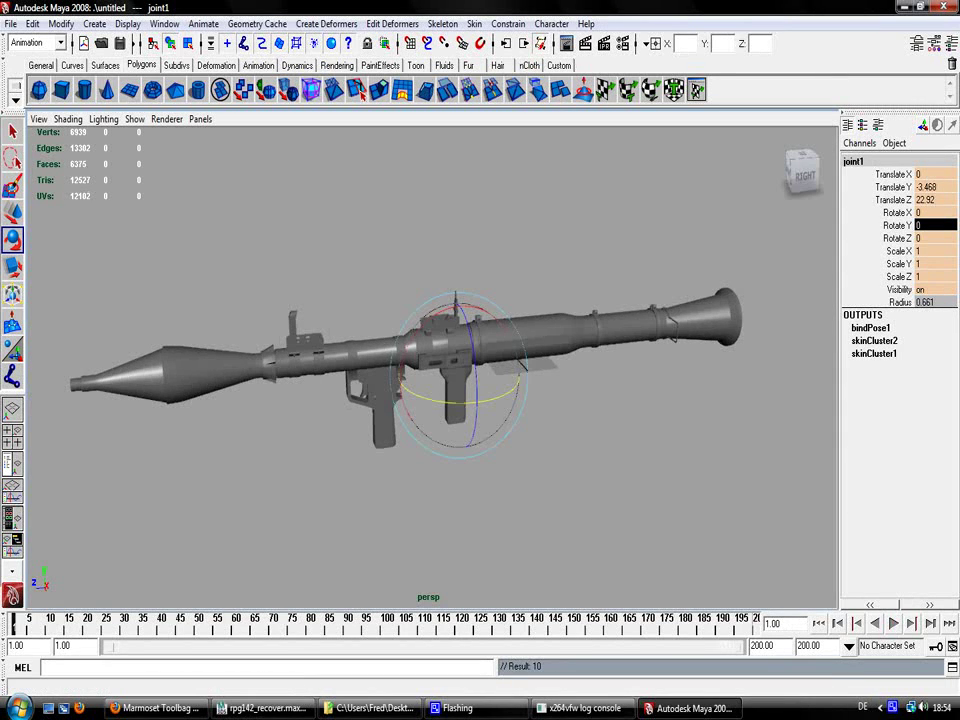
{"action": "key", "text": "alt+v"}
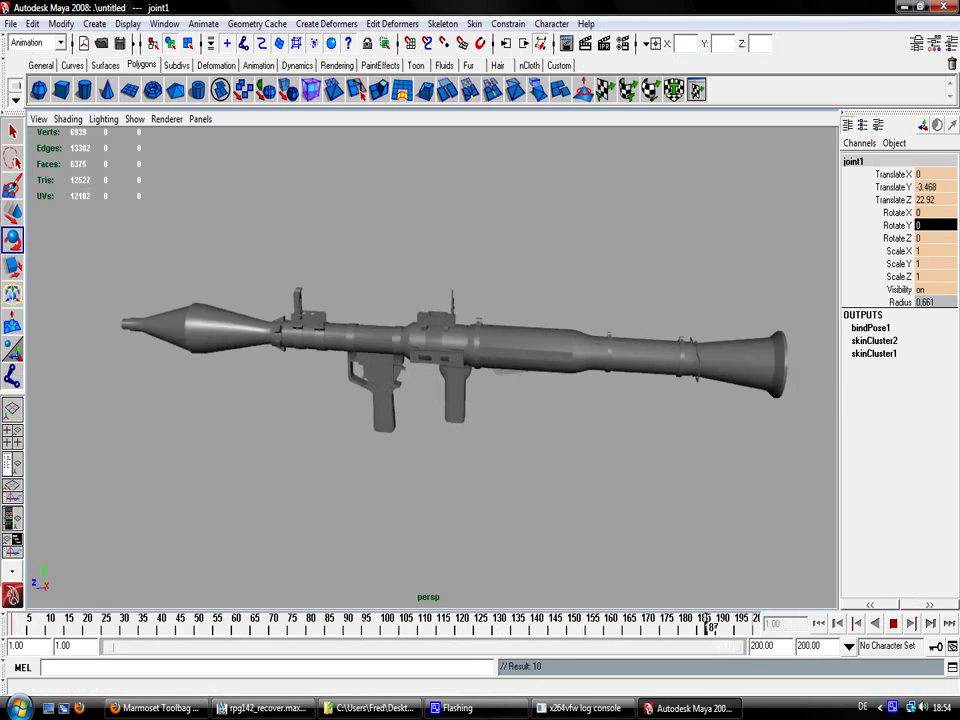
{"action": "key", "text": "alt+v"}
{"action": "key", "text": "e"}
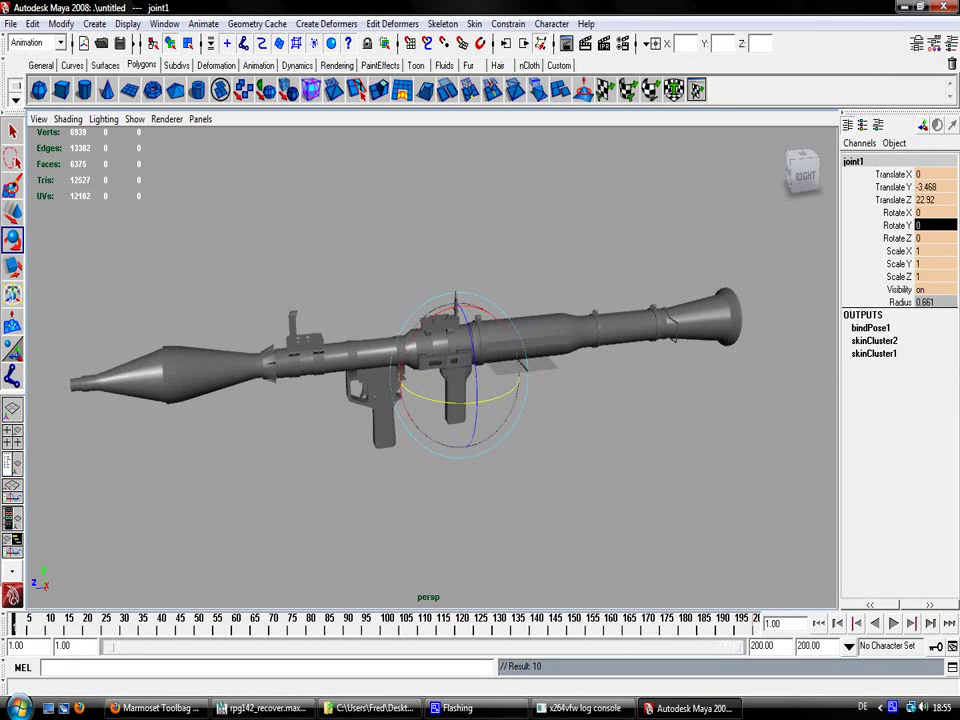
{"action": "key", "text": "alt+v"}
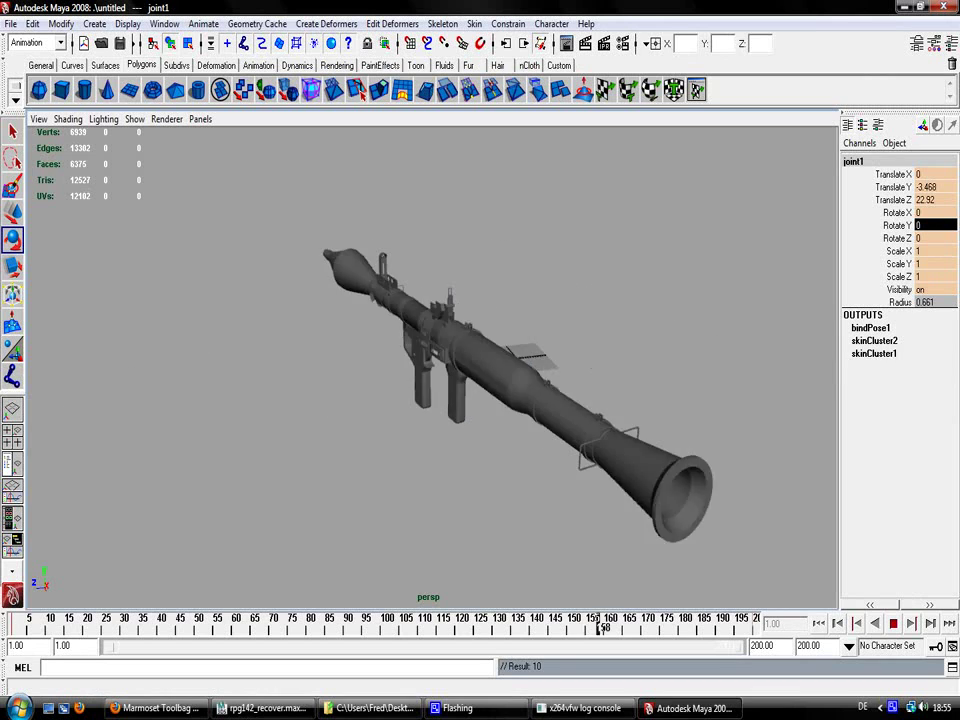
{"action": "key", "text": "Escape"}
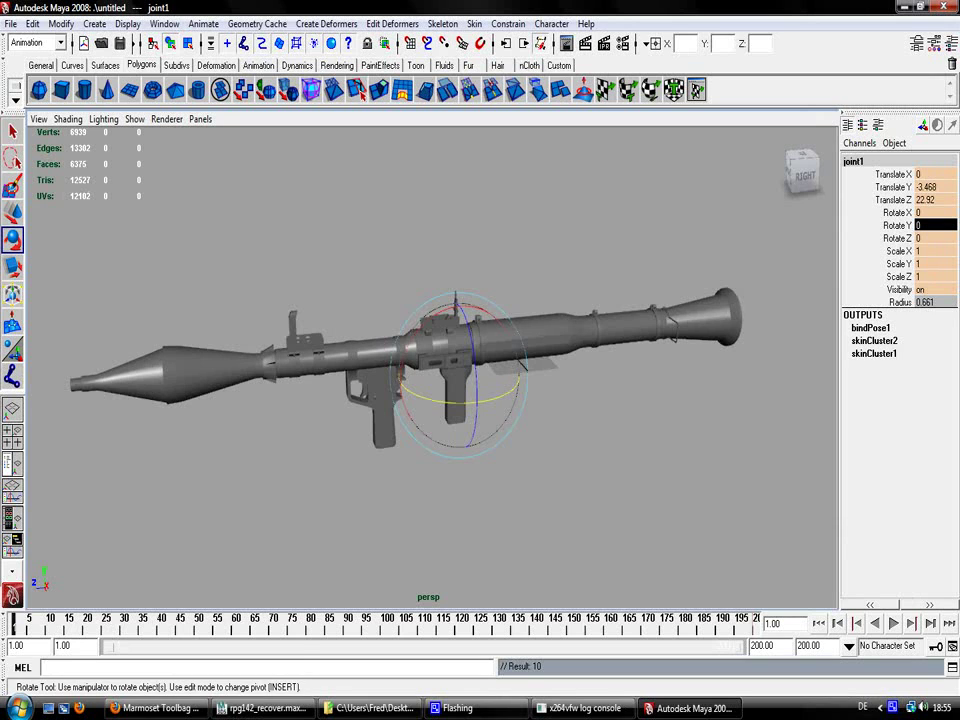
Switch to the file explorer, look through the toolbag_install folder tree for the exporter folder, and return to Maya
{"action": "left_click", "coordinate": [370, 708]}
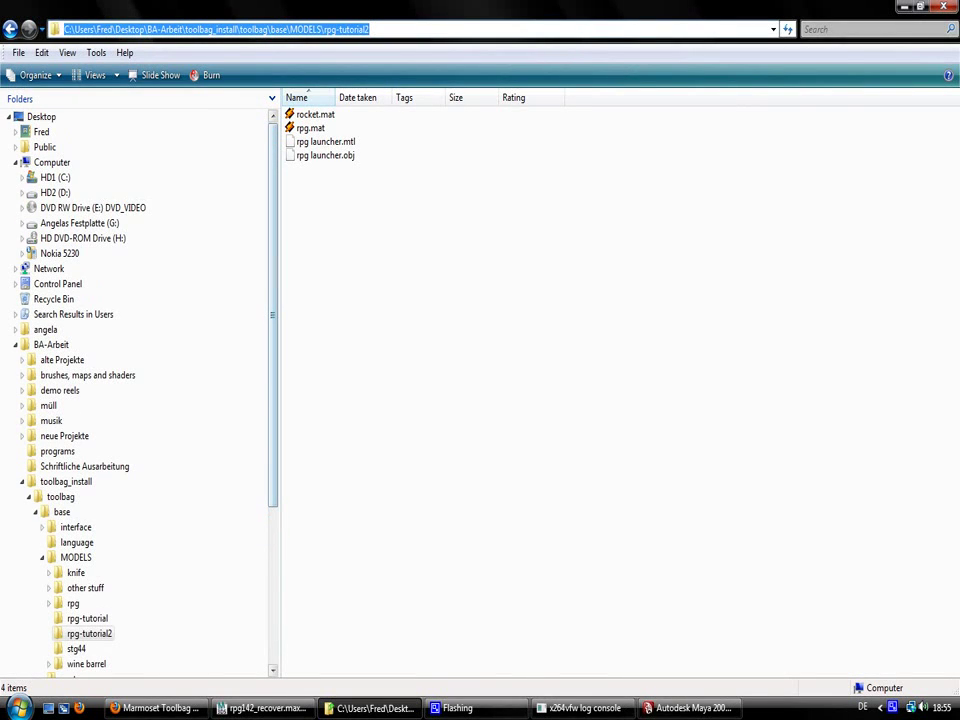
{"action": "scroll", "coordinate": [140, 390], "scroll_direction": "down", "scroll_amount": 2}
{"action": "scroll", "coordinate": [140, 390], "scroll_direction": "down", "scroll_amount": 3}
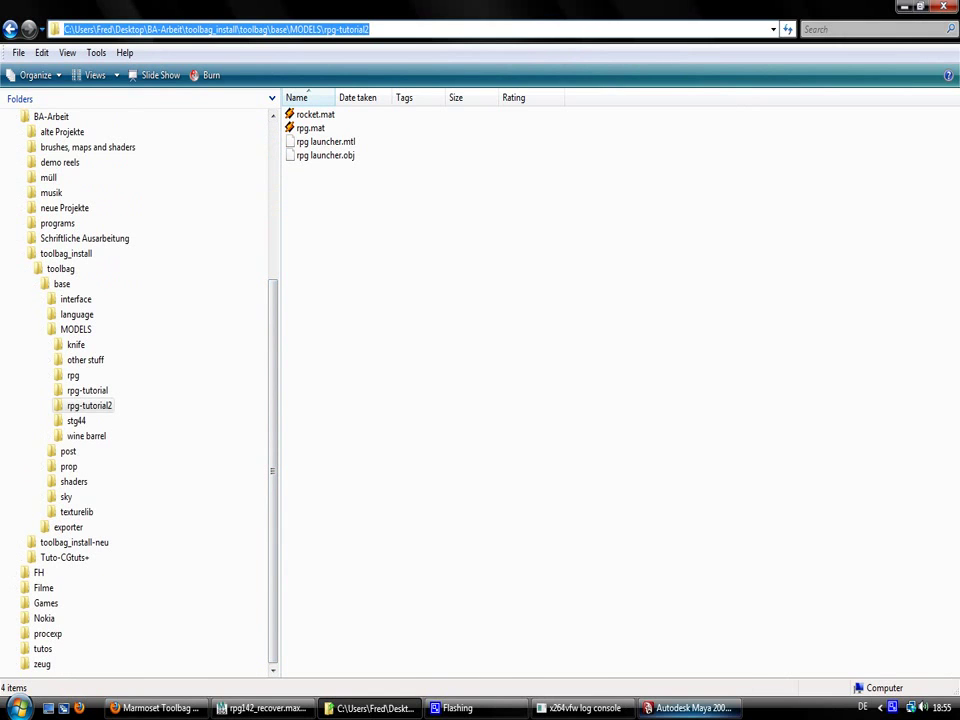
{"action": "left_click", "coordinate": [690, 708]}
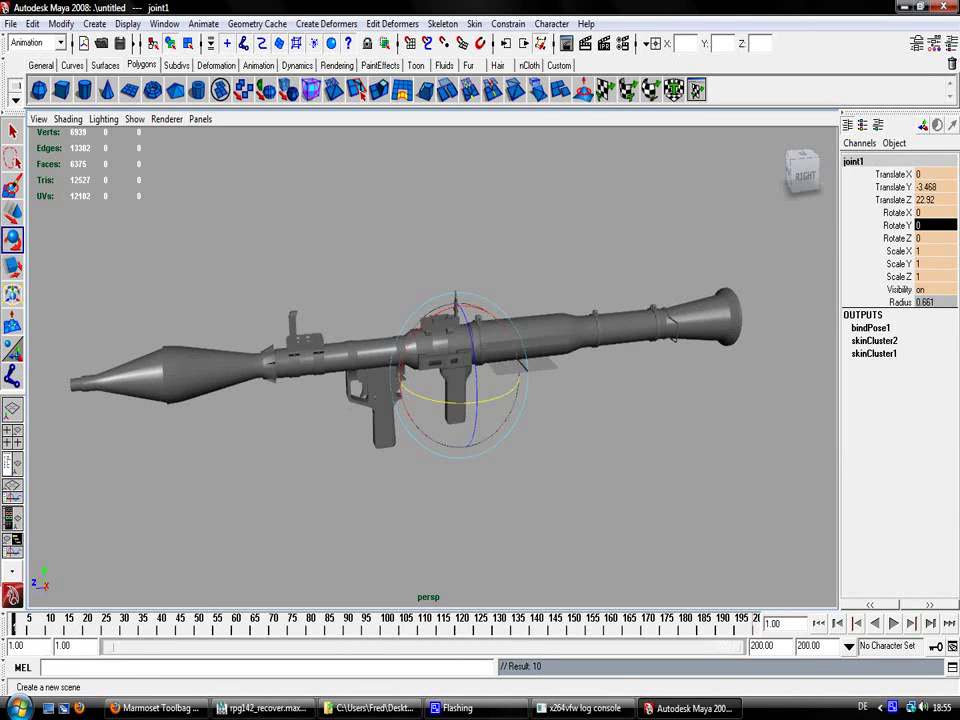
Keep the Animation menu set active and open the Plug-in Manager
{"action": "left_click", "coordinate": [60, 43]}
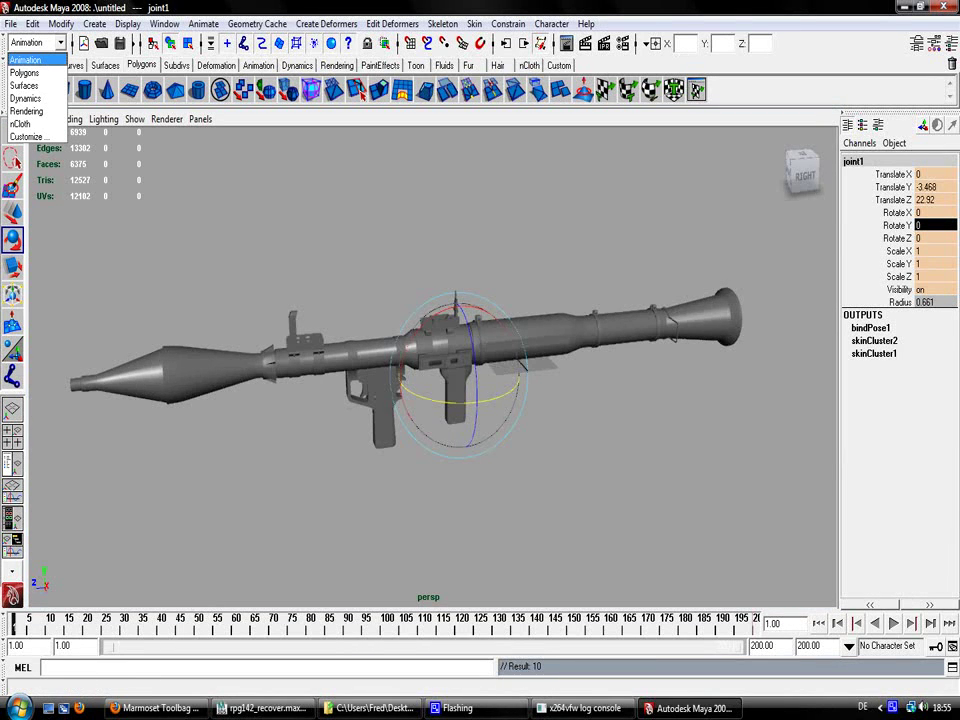
{"action": "left_click", "coordinate": [25, 60]}
{"action": "left_click", "coordinate": [61, 23]}
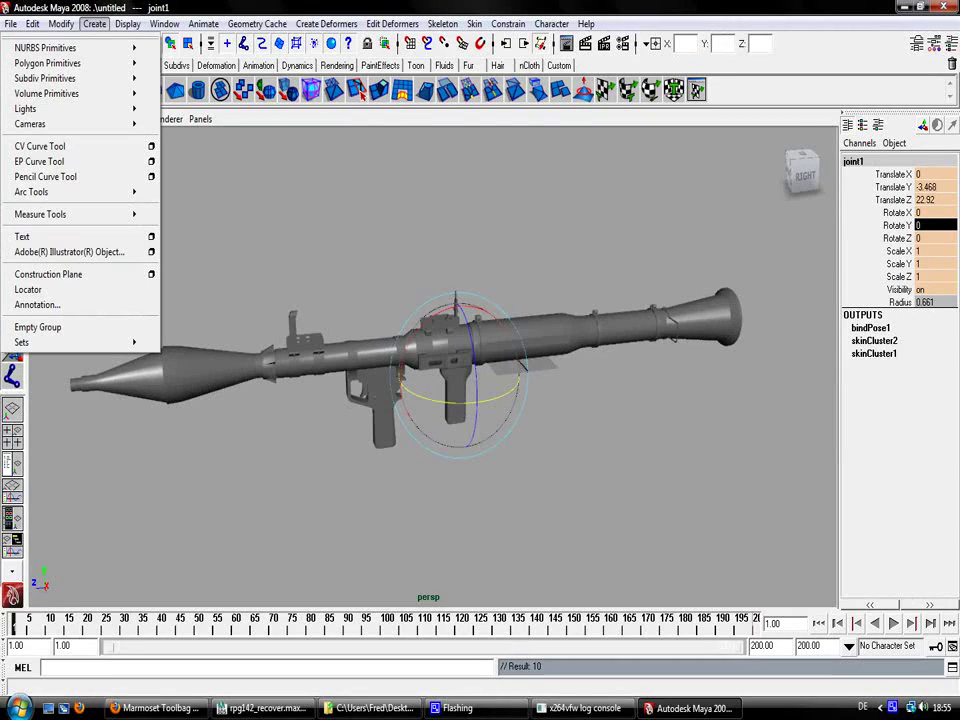
{"action": "mouse_move", "coordinate": [127, 23]}
{"action": "mouse_move", "coordinate": [164, 23]}
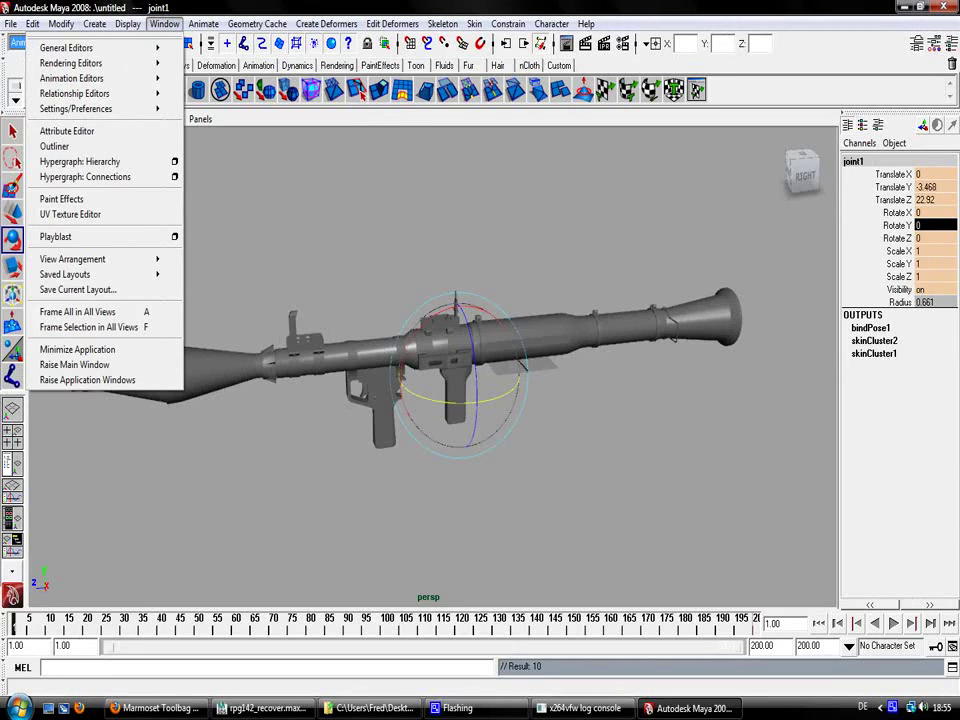
{"action": "mouse_move", "coordinate": [100, 63]}
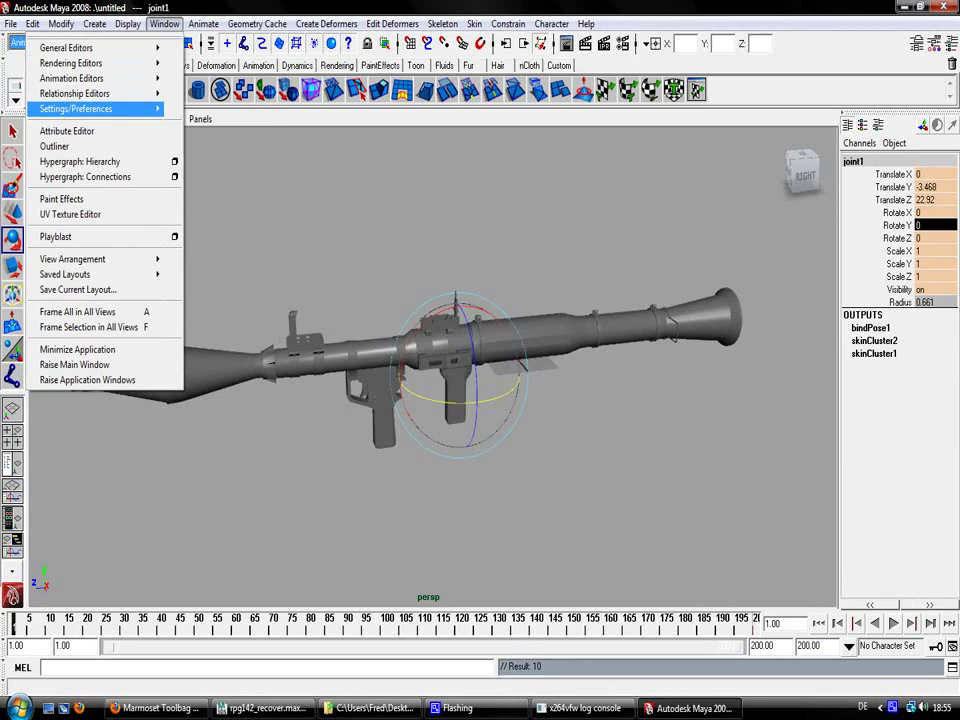
{"action": "mouse_move", "coordinate": [76, 108]}
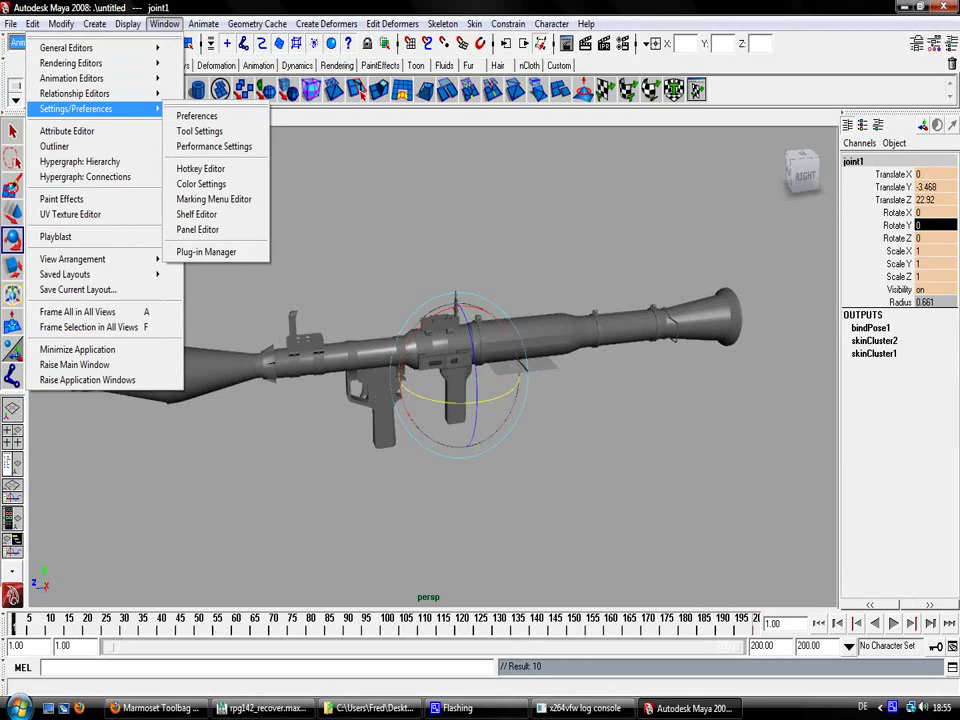
{"action": "left_click", "coordinate": [164, 24]}
{"action": "left_click", "coordinate": [164, 24]}
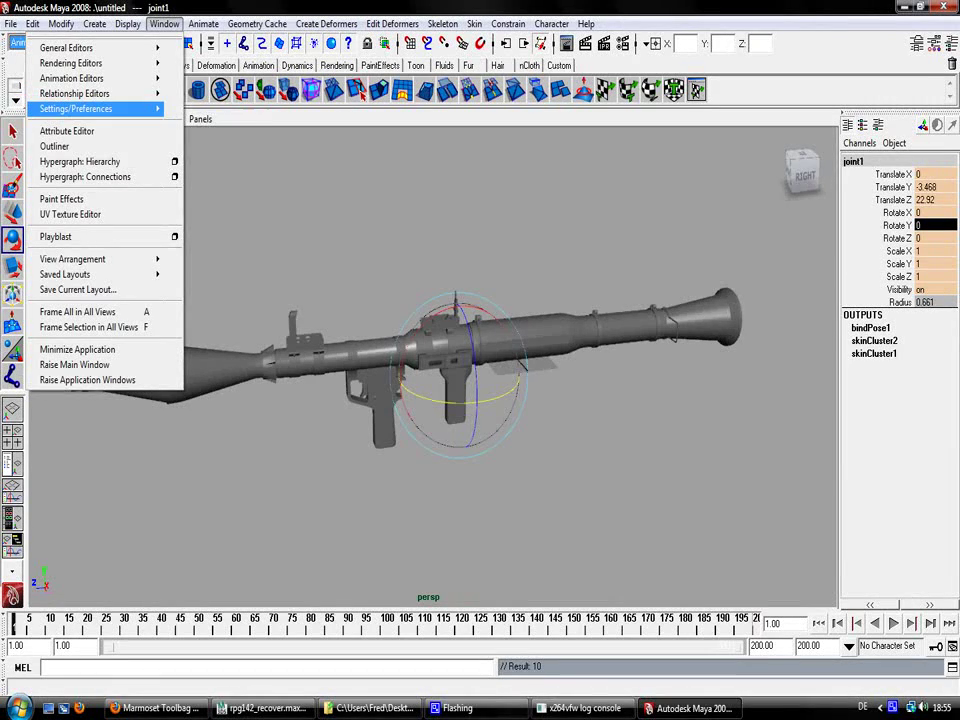
{"action": "mouse_move", "coordinate": [76, 108]}
{"action": "left_click", "coordinate": [221, 250]}
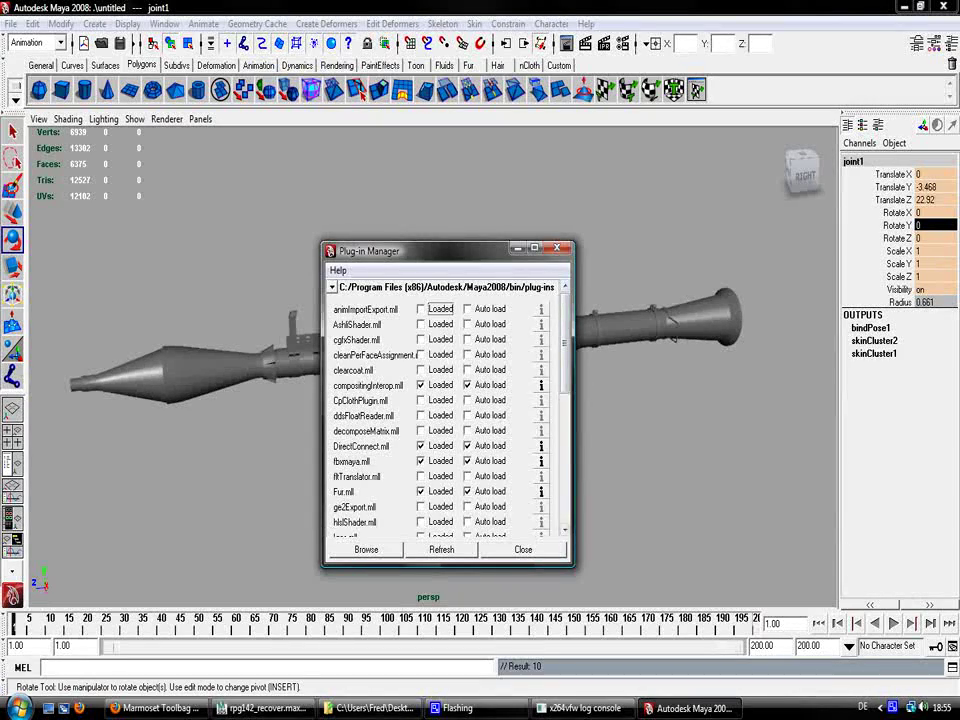
Check the plug-in list for stoogeExport_maya90.mll and its Loaded and Auto load settings, and close the Plug-in Manager
{"action": "scroll", "coordinate": [440, 420], "scroll_direction": "down", "scroll_amount": 3}
{"action": "scroll", "coordinate": [440, 410], "scroll_direction": "down", "scroll_amount": 5}
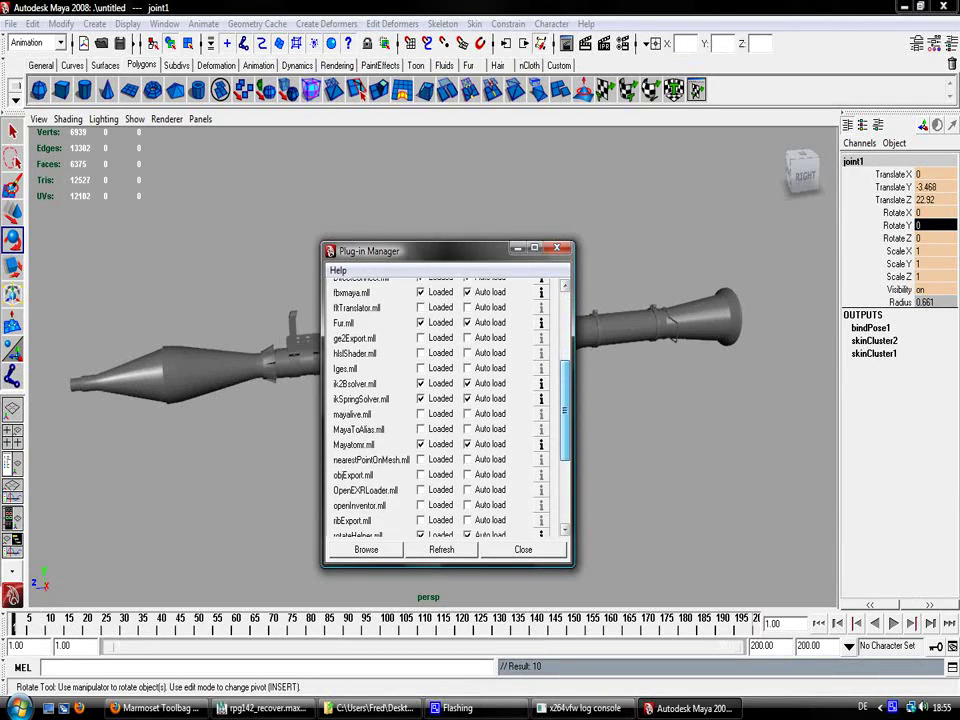
{"action": "scroll", "coordinate": [440, 410], "scroll_direction": "down", "scroll_amount": 2}
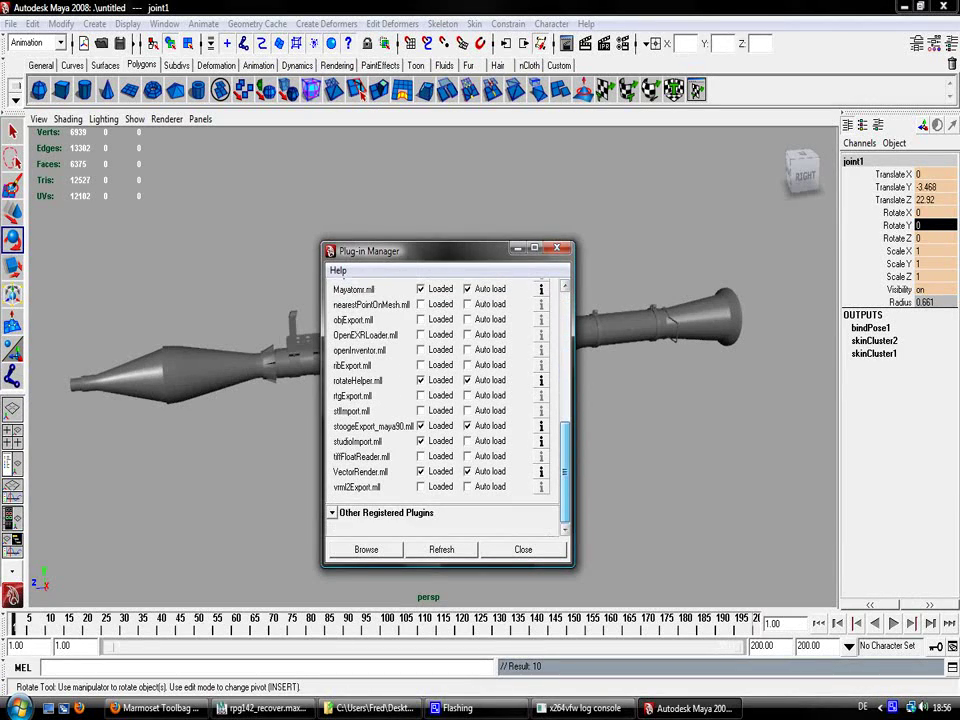
{"action": "scroll", "coordinate": [440, 410], "scroll_direction": "up", "scroll_amount": 10}
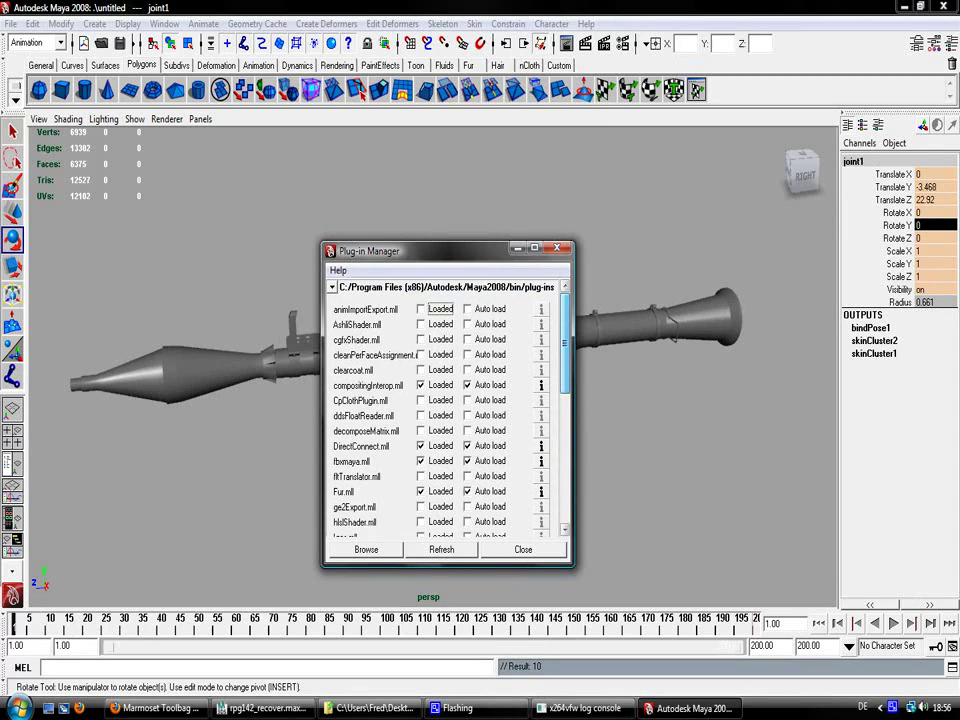
{"action": "scroll", "coordinate": [440, 410], "scroll_direction": "down", "scroll_amount": 3}
{"action": "scroll", "coordinate": [440, 400], "scroll_direction": "down", "scroll_amount": 3}
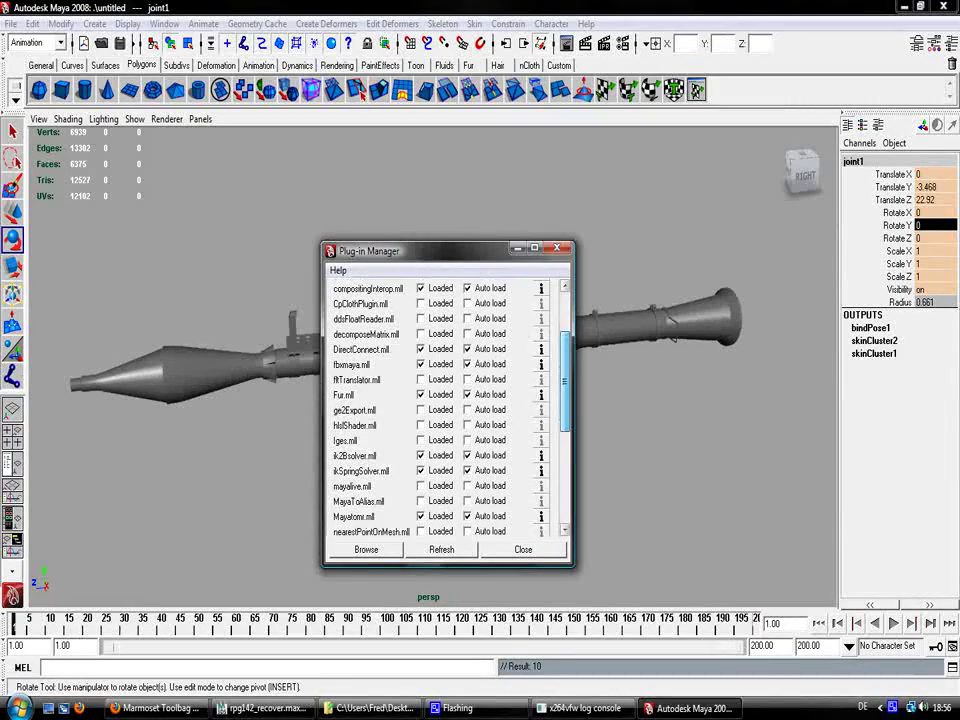
{"action": "scroll", "coordinate": [440, 405], "scroll_direction": "down", "scroll_amount": 3}
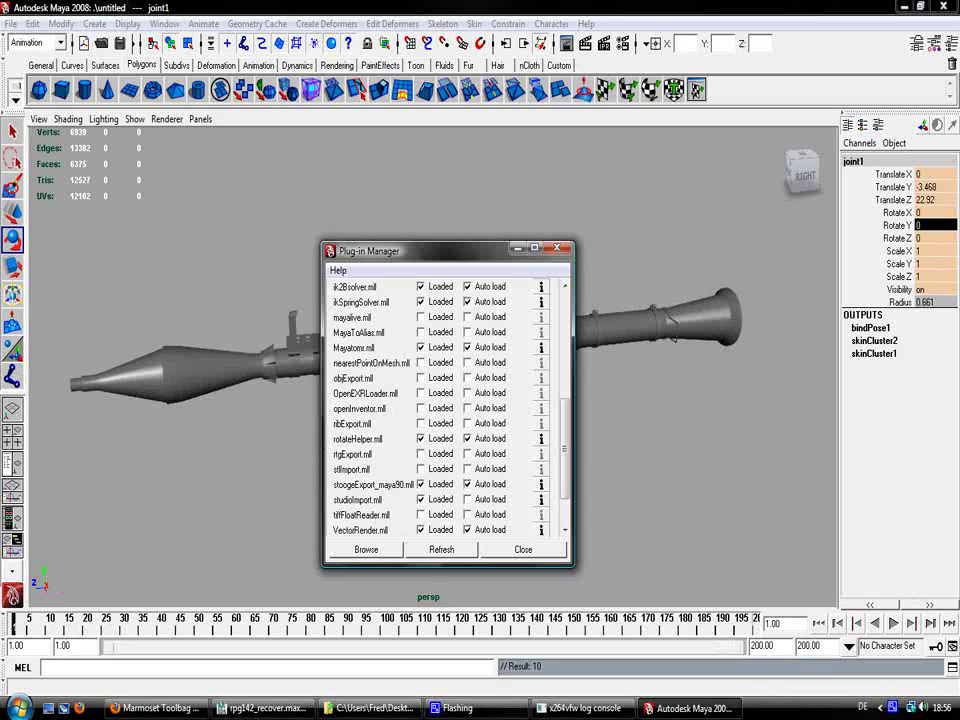
{"action": "key", "text": "alt+F4"}
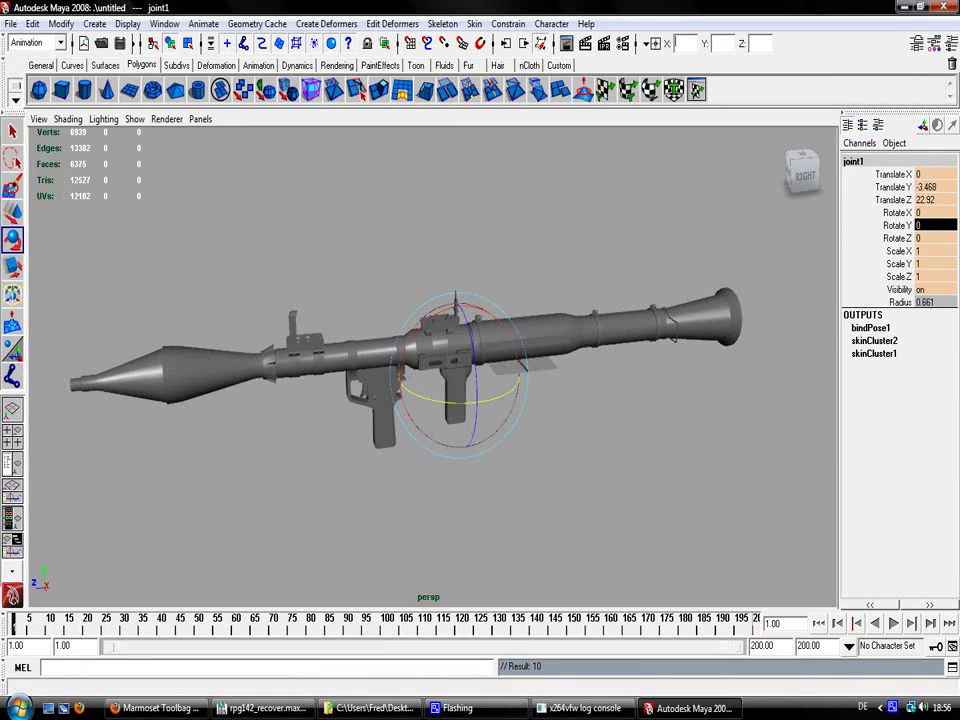
Launch the Stooge exporter with the MEL command stooge and enable Write Rig File and Write Bone Weights and Skeleton
{"action": "left_click", "coordinate": [44, 666]}
{"action": "type", "text": "stooge"}
{"action": "key", "text": "Return"}
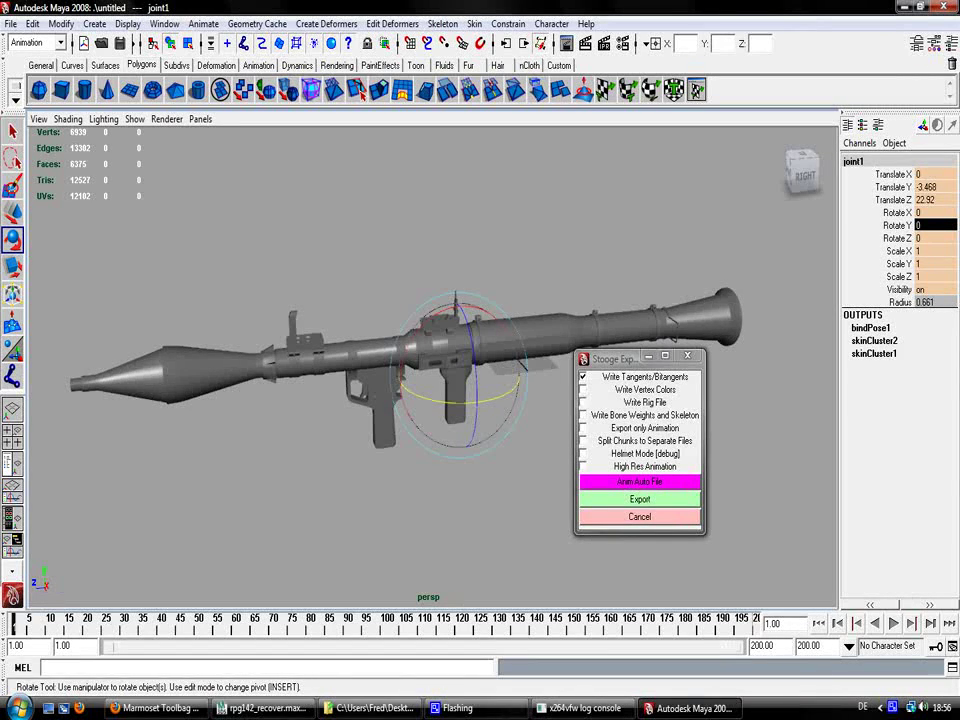
{"action": "left_click_drag", "start_coordinate": [610, 357], "coordinate": [655, 395]}
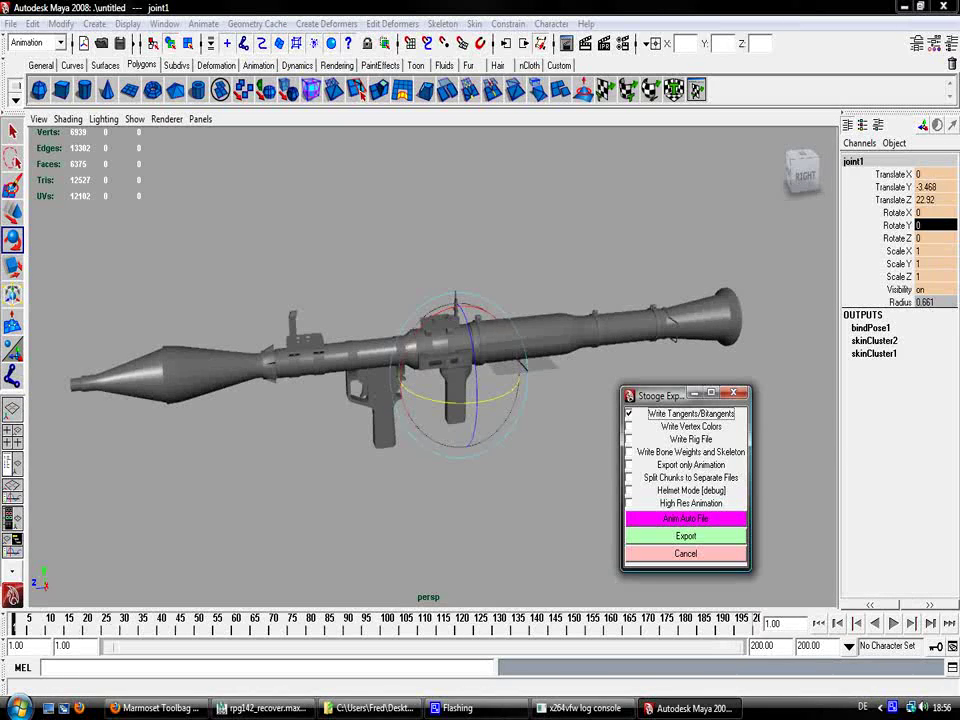
{"action": "left_click_drag", "start_coordinate": [660, 394], "coordinate": [683, 400]}
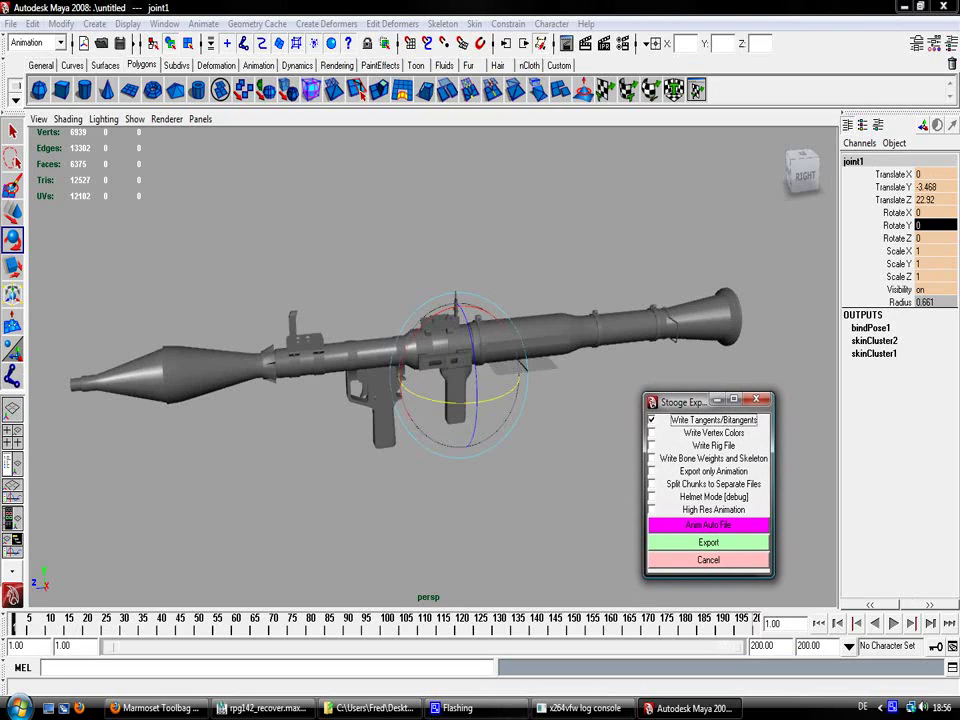
{"action": "left_click", "coordinate": [652, 445]}
{"action": "left_click", "coordinate": [652, 458]}
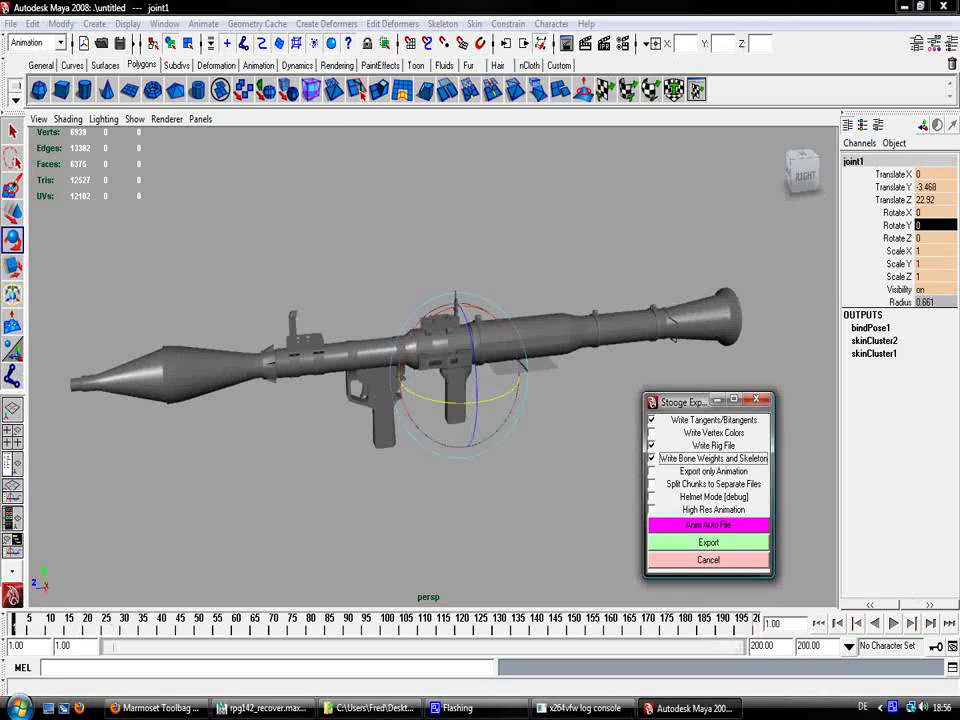
Export the rigged model as rpg-ani into the rpg-tutorial2 folder and dismiss the export log
{"action": "left_click", "coordinate": [708, 542]}
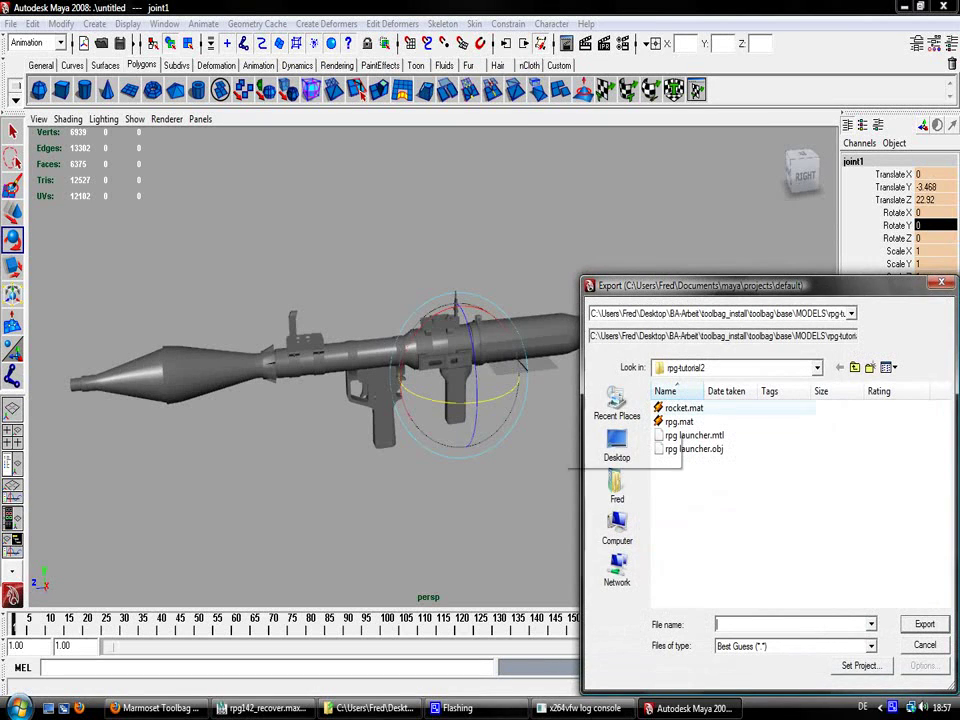
{"action": "left_click_drag", "start_coordinate": [720, 286], "coordinate": [711, 245]}
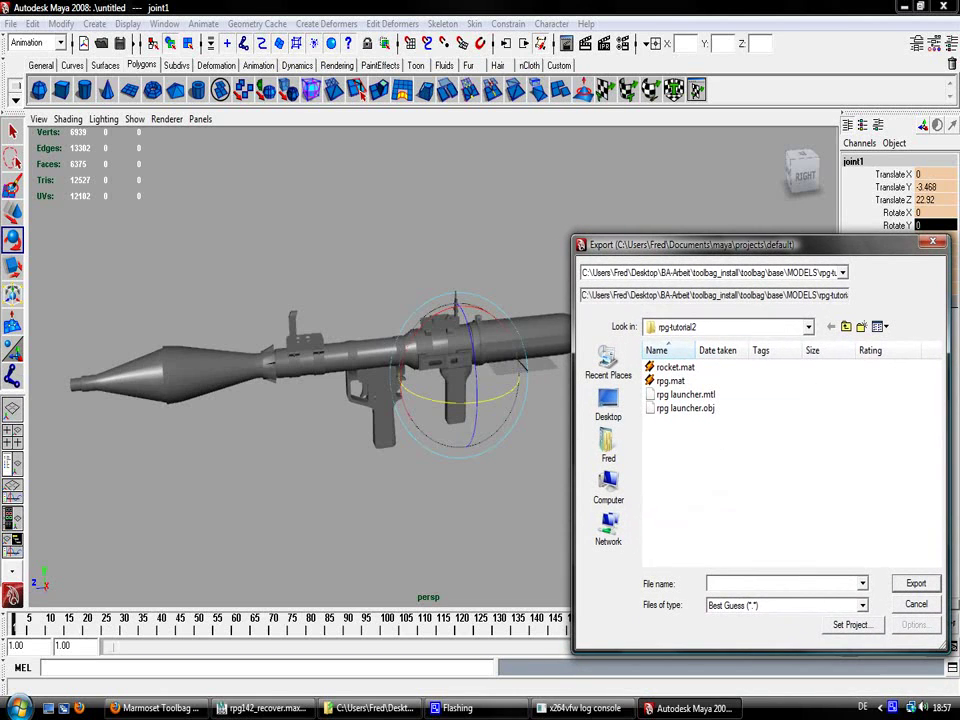
{"action": "type", "text": "rpg-ani"}
{"action": "key", "text": "Return"}
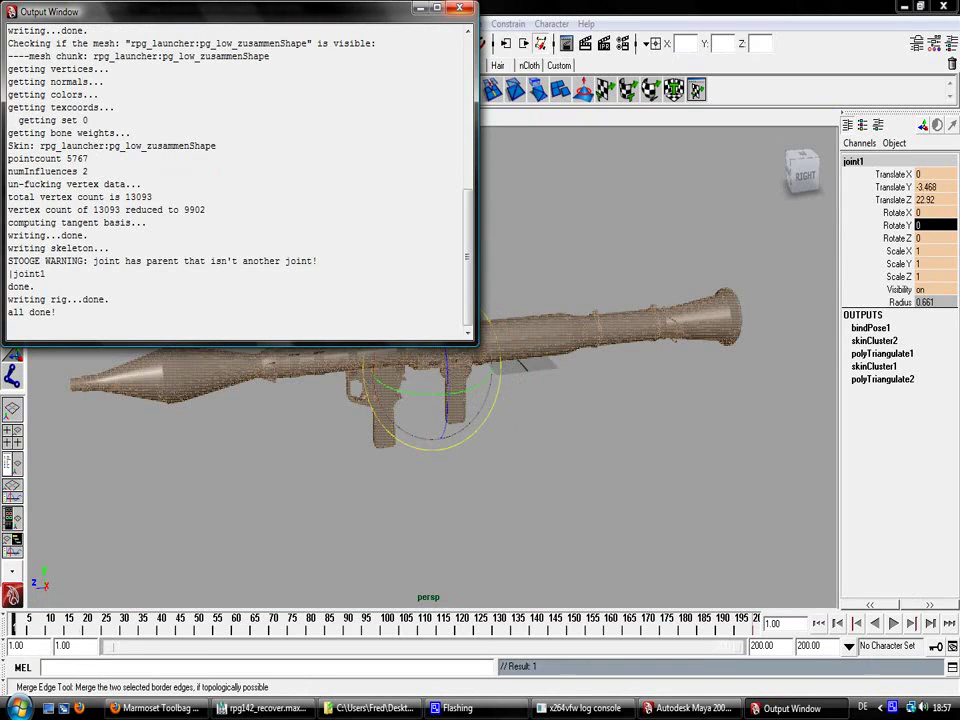
{"action": "left_click", "coordinate": [460, 8]}
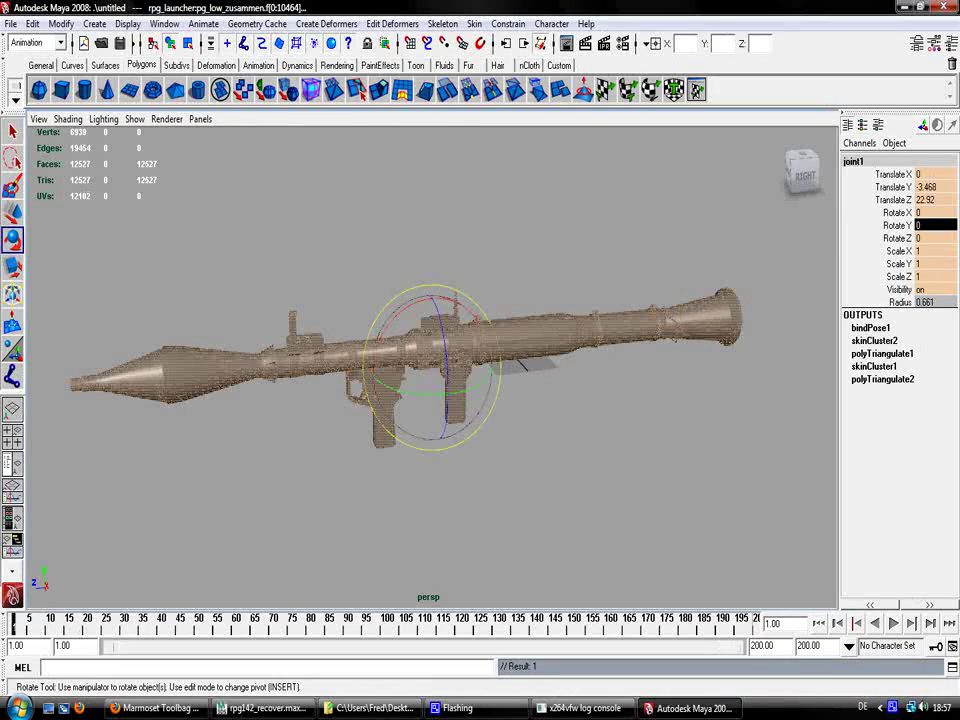
Deselect the mesh, select the skeleton's joint1 instead, and launch the Stooge exporter with the MEL command stooge
{"action": "left_click", "coordinate": [350, 213]}
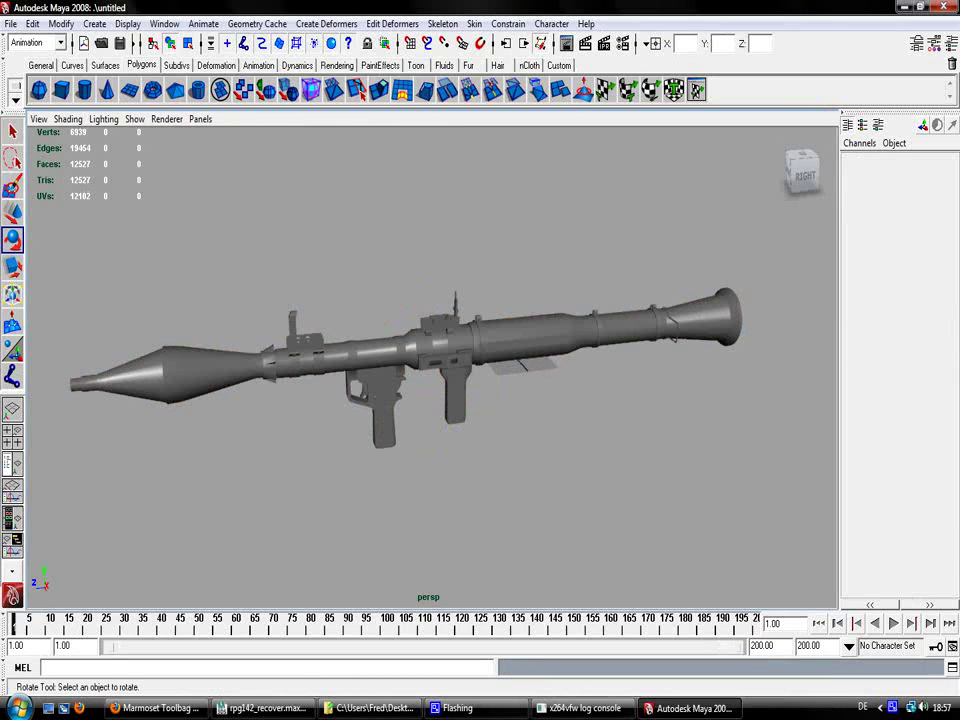
{"action": "left_click_drag", "start_coordinate": [350, 213], "coordinate": [468, 398]}
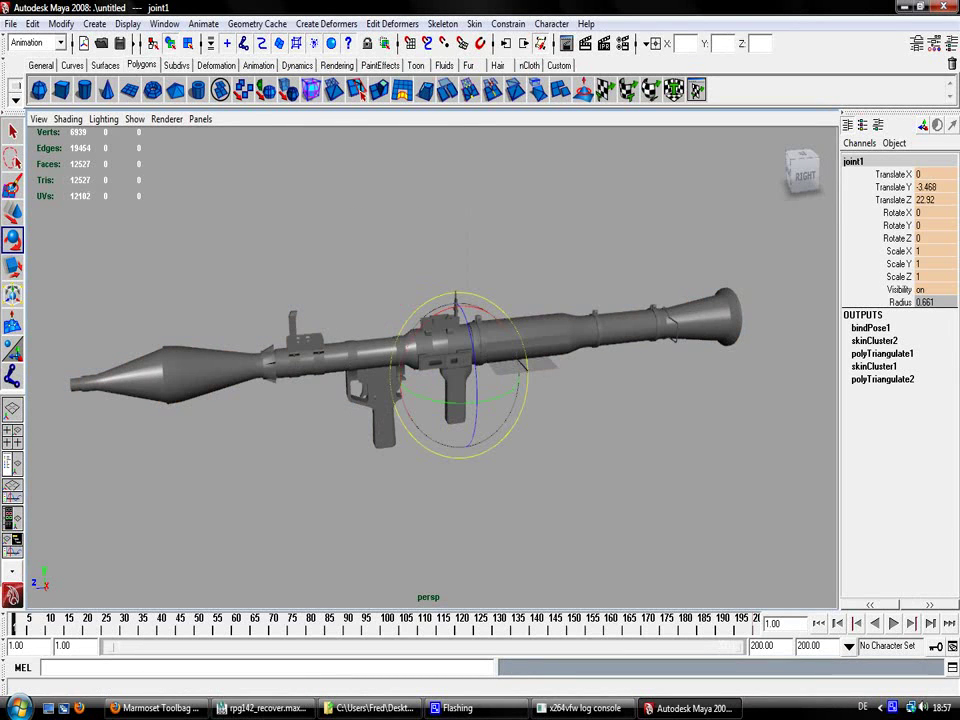
{"action": "left_click", "coordinate": [76, 667]}
{"action": "type", "text": "s"}
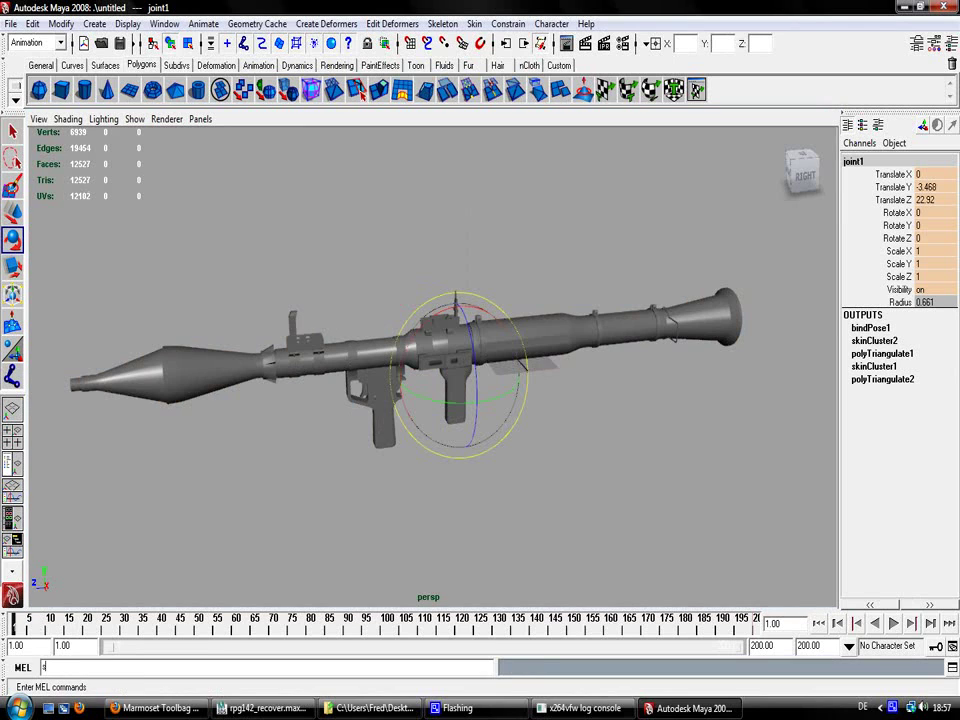
{"action": "type", "text": "tooge"}
{"action": "key", "text": "Return"}
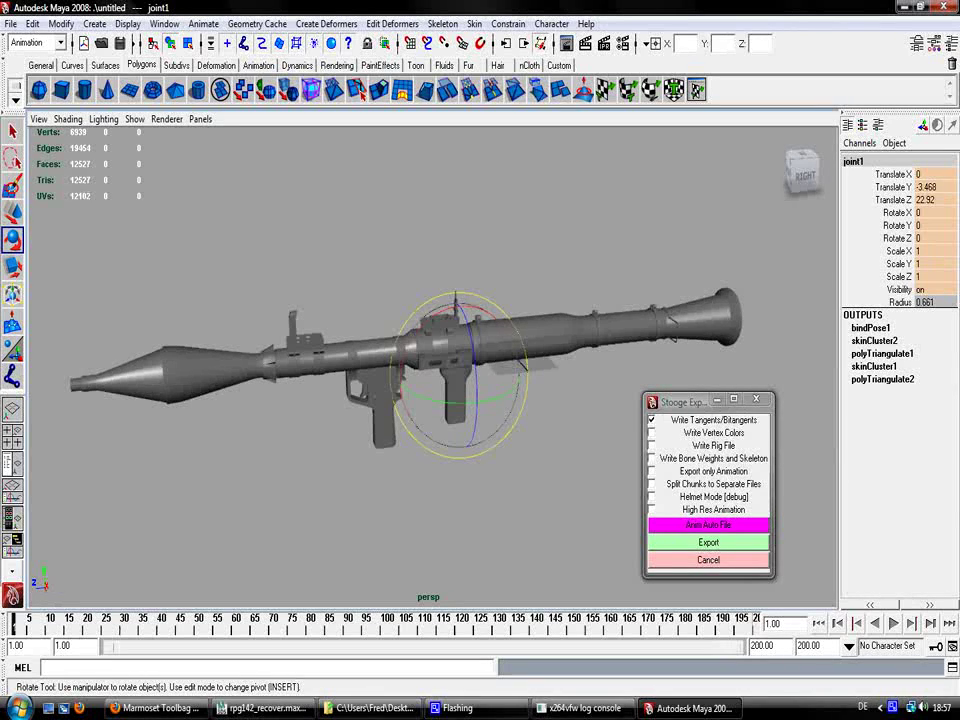
Disable Write Tangents/Bitangents in the Stooge exporter and leave Export only Animation as the single enabled option
{"action": "left_click", "coordinate": [653, 420]}
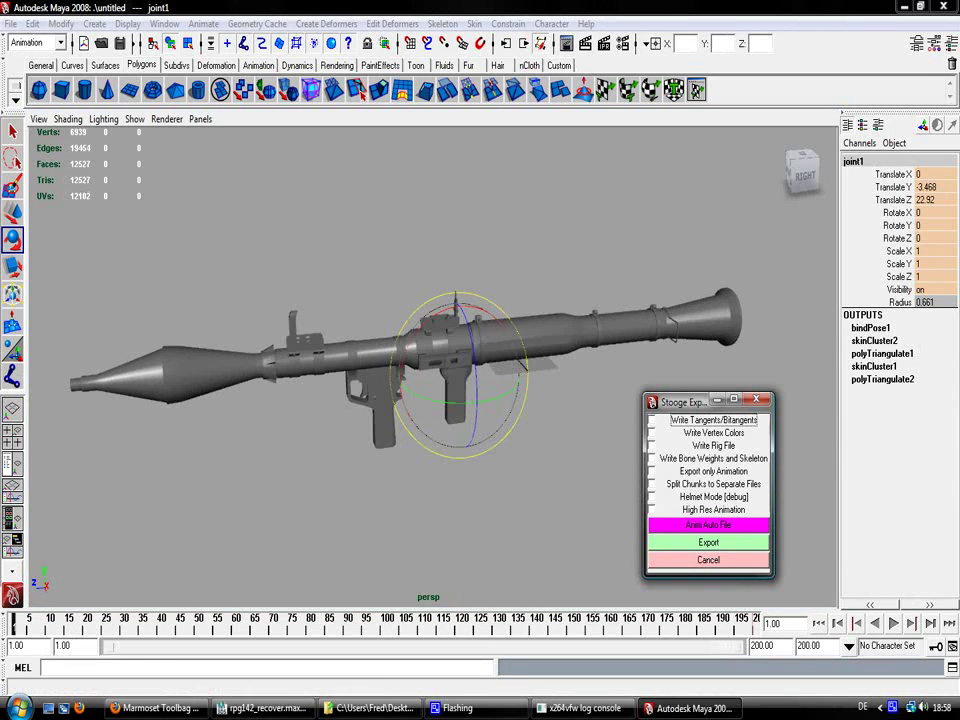
{"action": "left_click", "coordinate": [652, 471]}
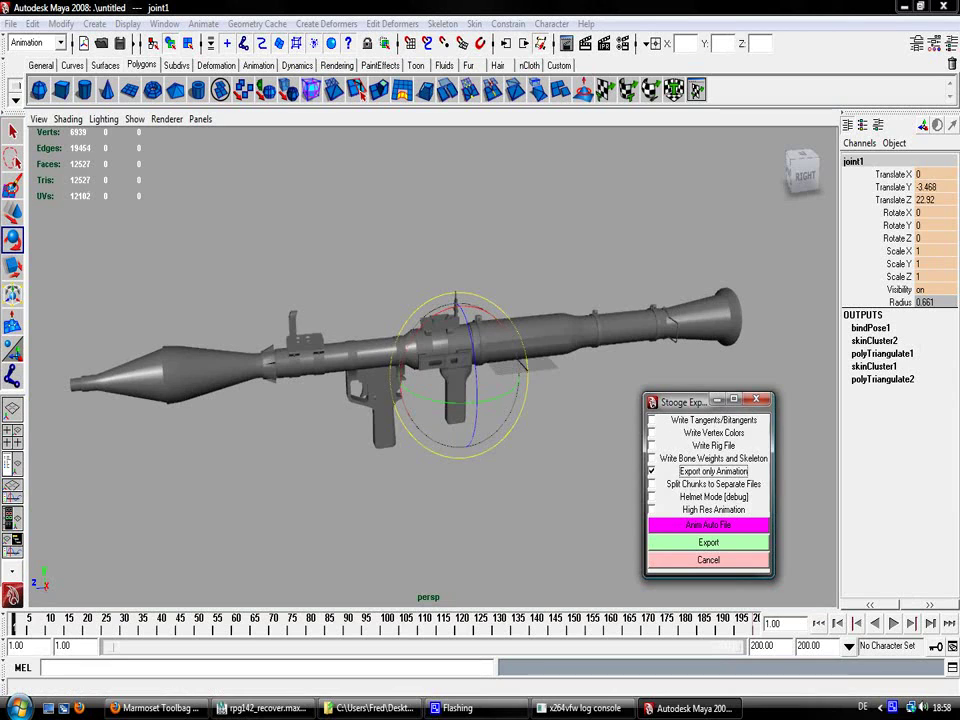
{"action": "left_click", "coordinate": [652, 458]}
{"action": "left_click", "coordinate": [652, 445]}
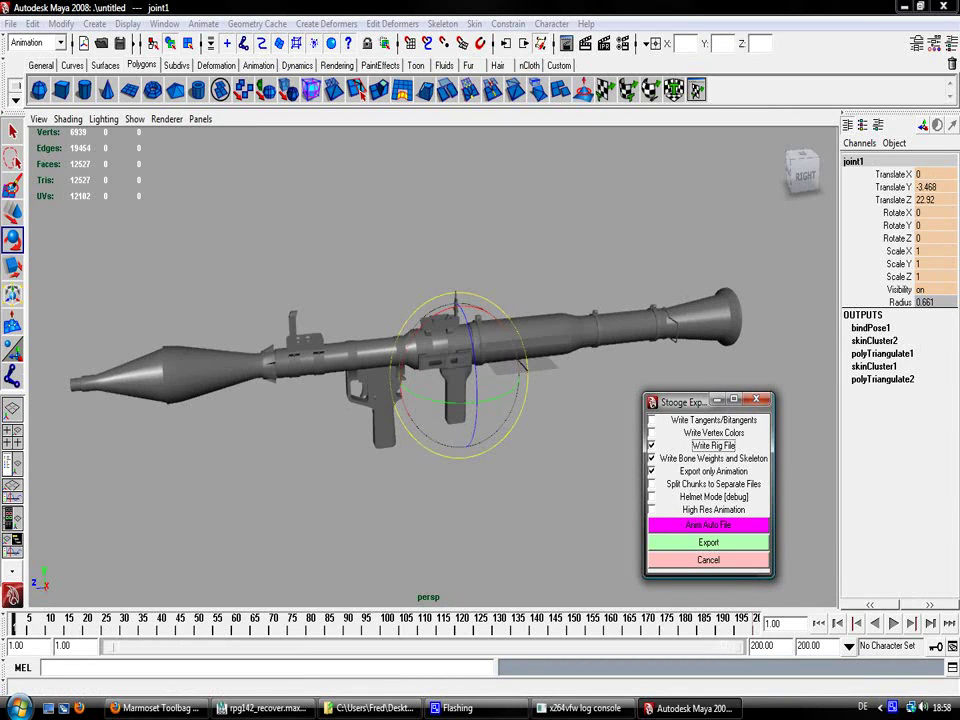
{"action": "left_click", "coordinate": [652, 445]}
{"action": "left_click", "coordinate": [652, 458]}
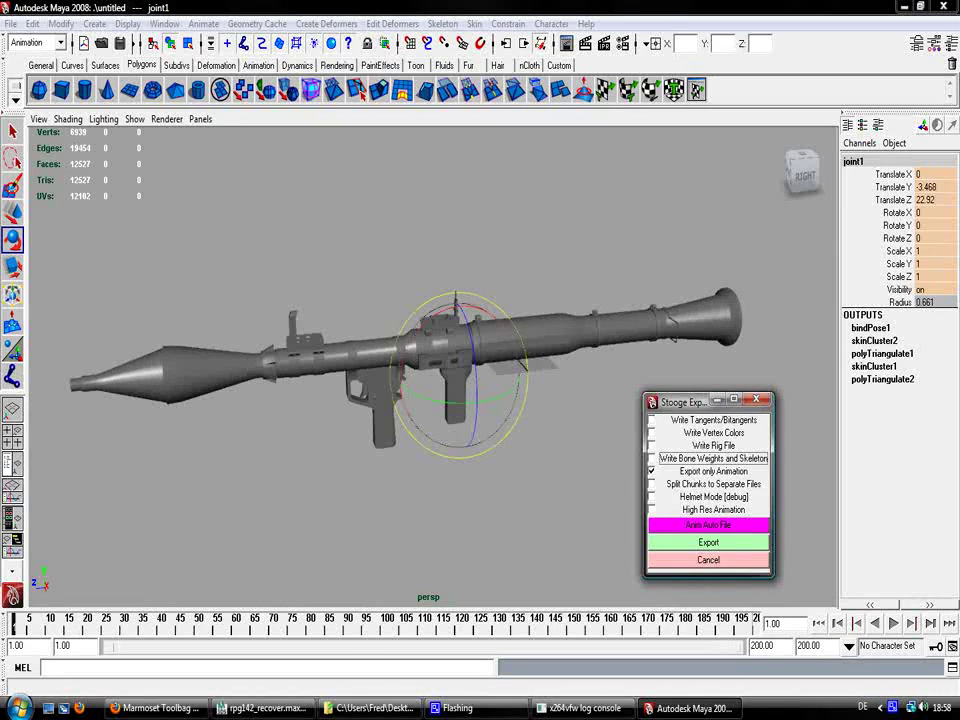
Export the animation as rpg-ani into the rpg-tutorial2 folder and close the export log
{"action": "left_click", "coordinate": [708, 542]}
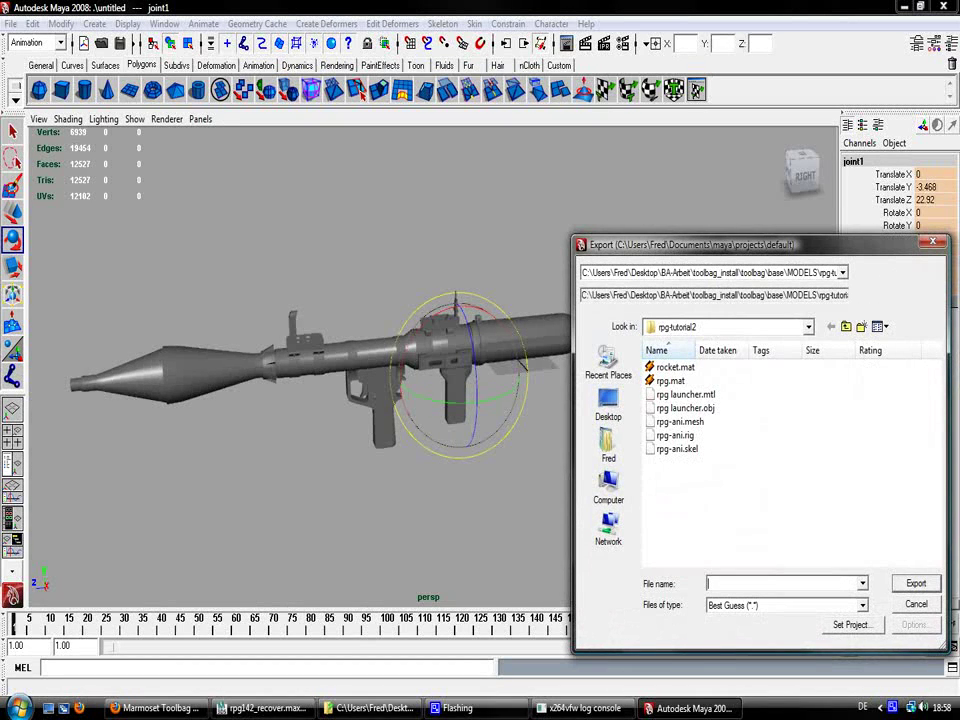
{"action": "type", "text": "rpg-an"}
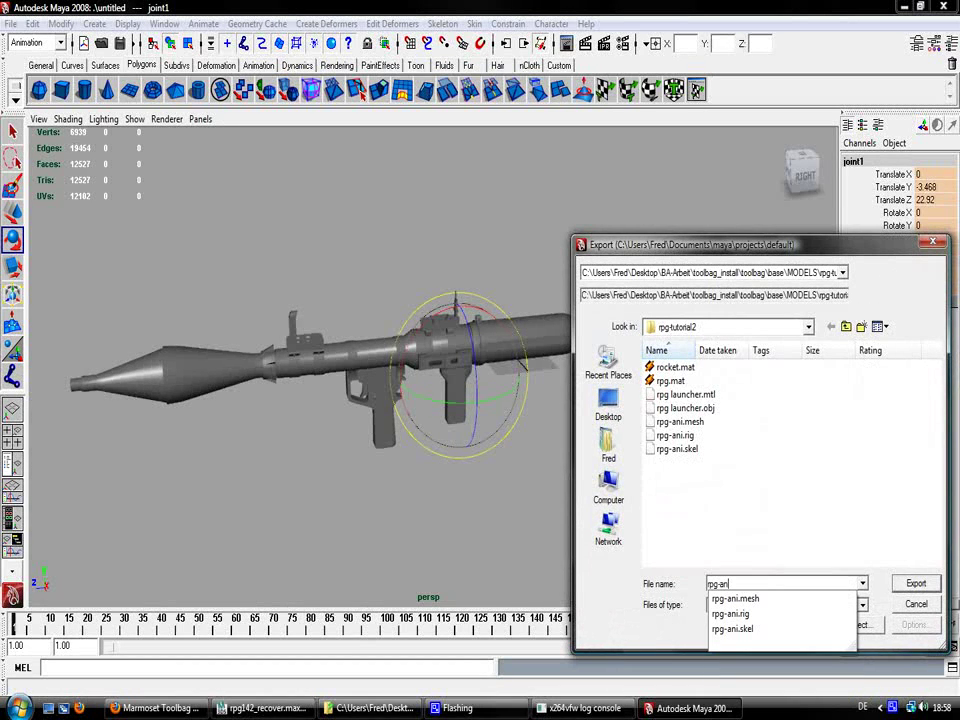
{"action": "type", "text": "i"}
{"action": "key", "text": "Return"}
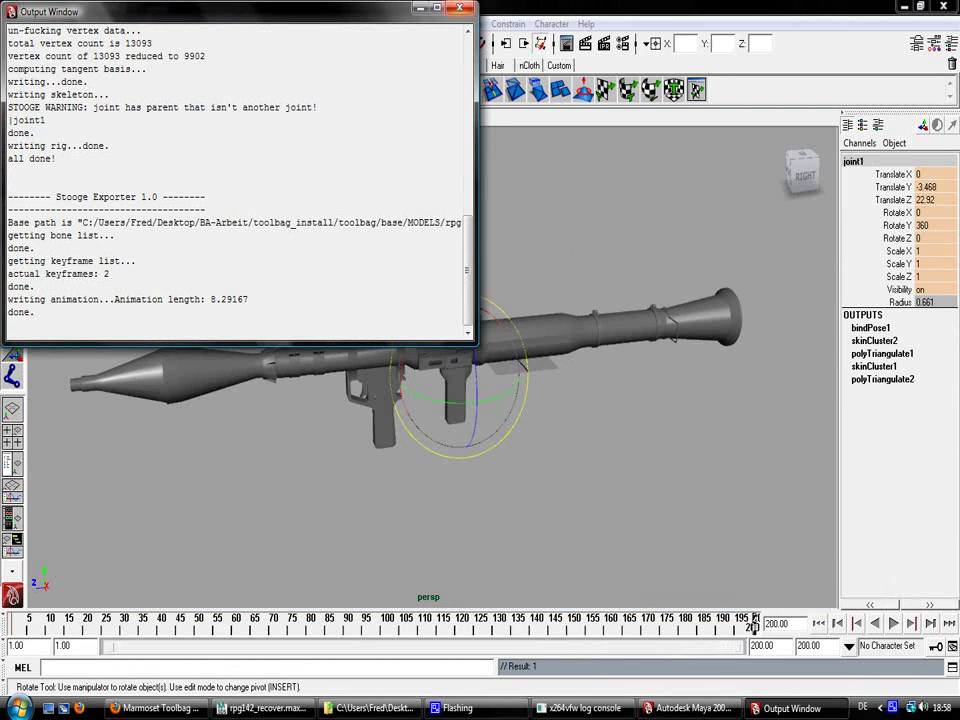
{"action": "left_click", "coordinate": [459, 8]}
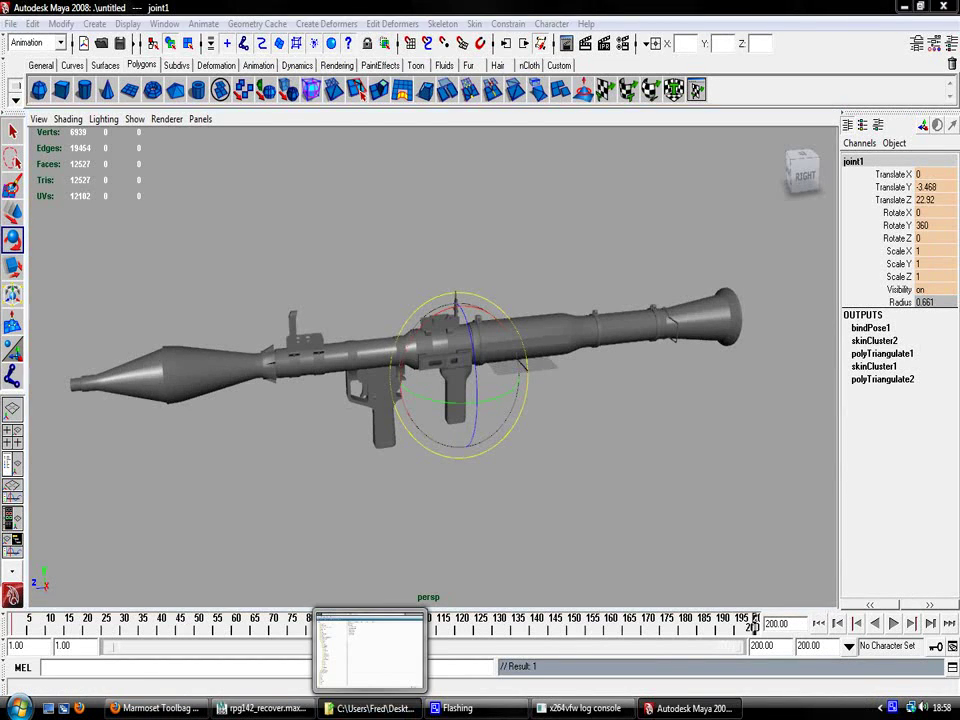
Switch to the file explorer and launch toolbag.exe from the toolbag folder inside toolbag_install
{"action": "left_click", "coordinate": [370, 708]}
{"action": "left_click", "coordinate": [60, 268]}
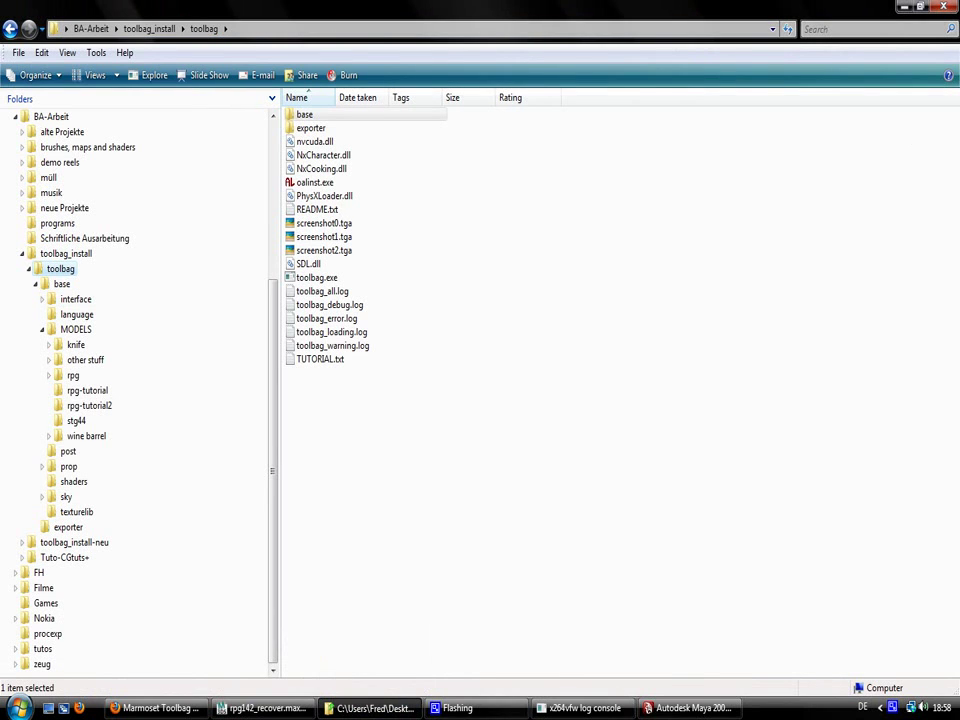
{"action": "left_click", "coordinate": [317, 277]}
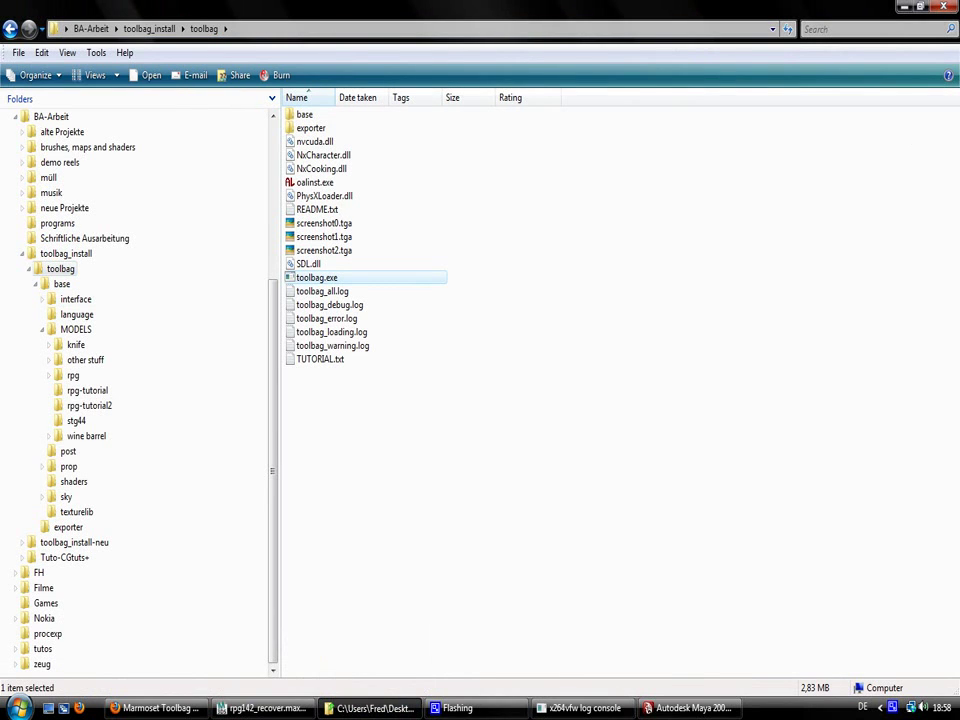
{"action": "key", "text": "Return"}
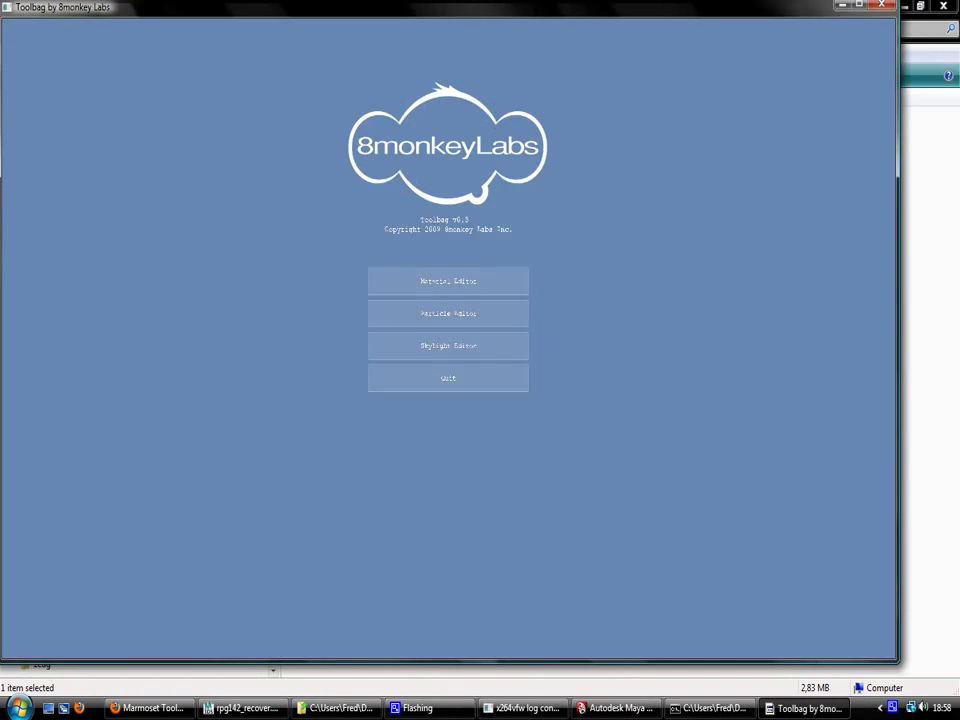
Enter Toolbag's Material Editor and open rpg-ani.mesh from the rpg-tutorial2 folder
{"action": "left_click", "coordinate": [448, 281]}
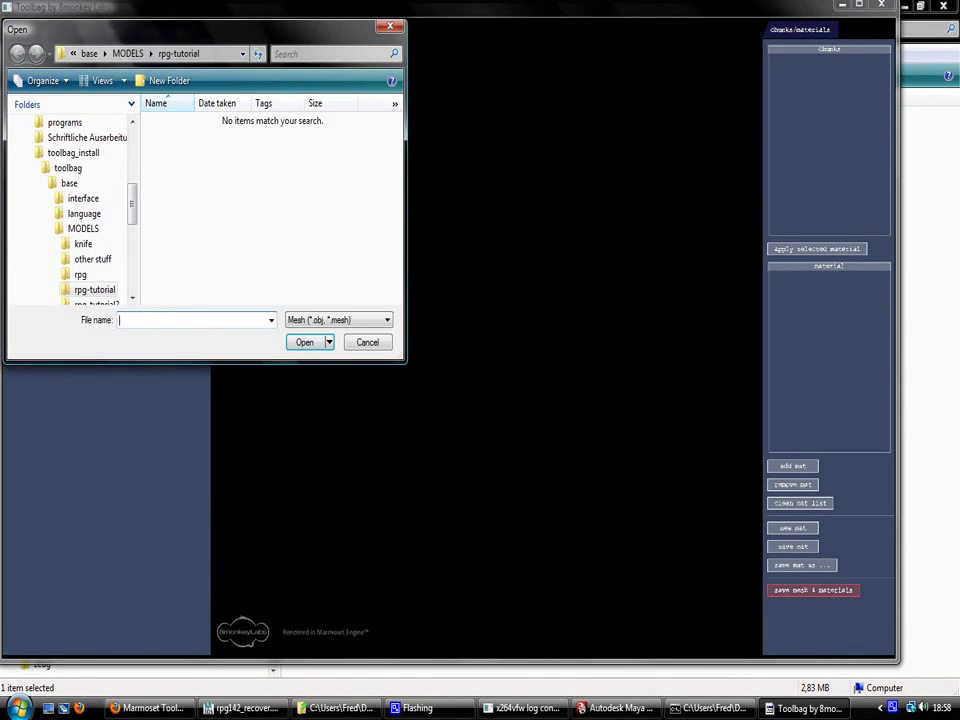
{"action": "left_click", "coordinate": [96, 301]}
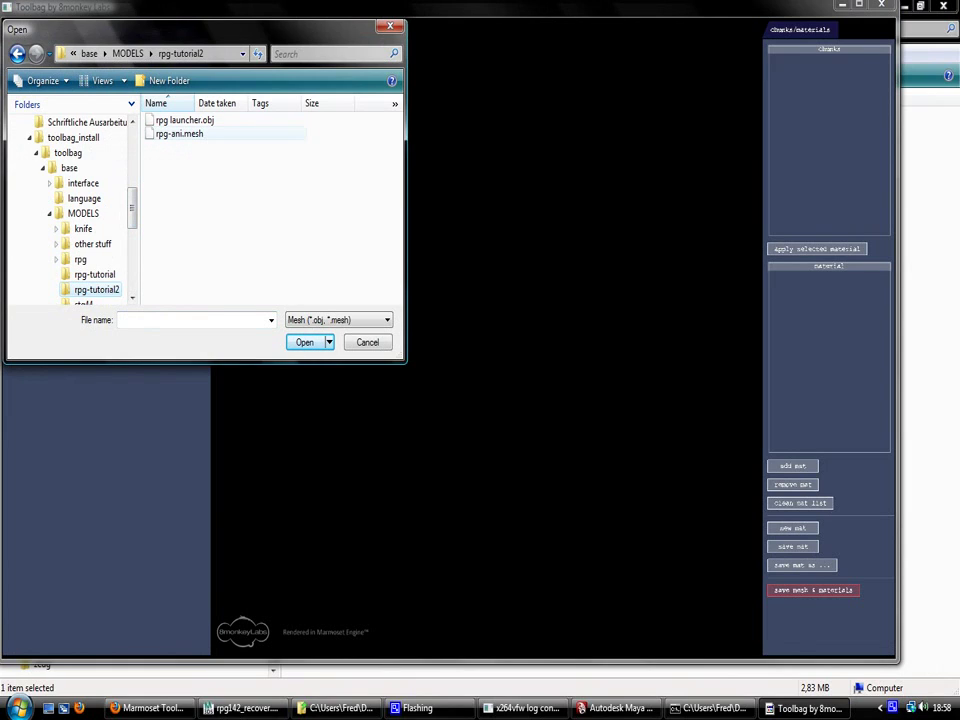
{"action": "left_click", "coordinate": [180, 133]}
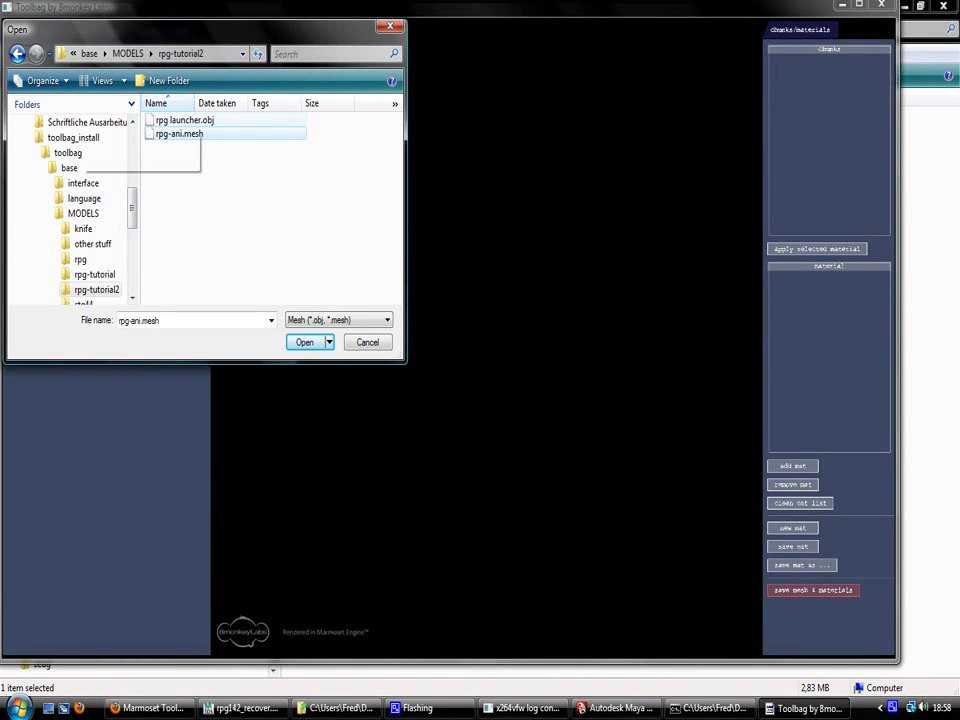
{"action": "key", "text": "Return"}
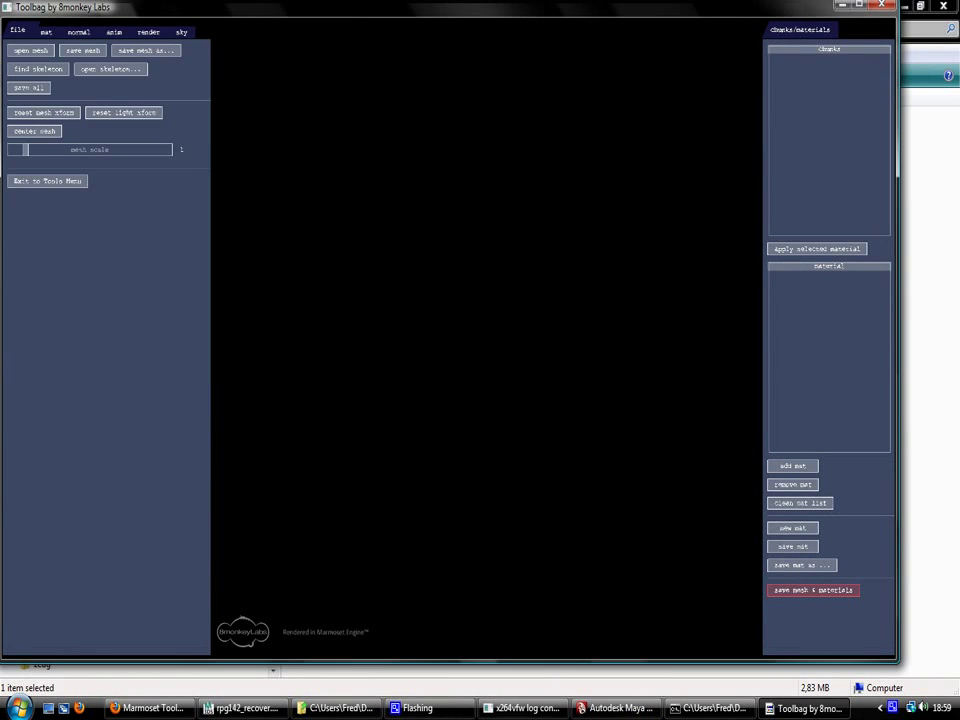
Inspect the loaded launcher from different angles and check the skeleton files offered in the rpg-tutorial2 folder without opening one
{"action": "left_click_drag", "start_coordinate": [450, 330], "coordinate": [605, 332]}
{"action": "right_click_drag", "start_coordinate": [605, 332], "coordinate": [605, 430]}
{"action": "left_click_drag", "start_coordinate": [605, 332], "coordinate": [475, 312]}
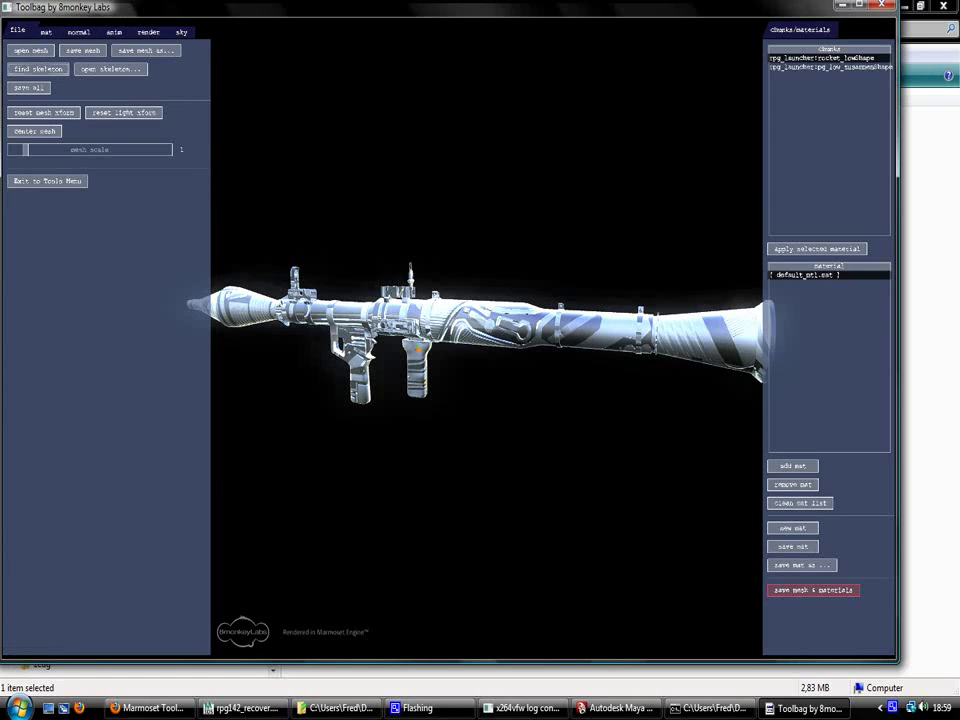
{"action": "left_click", "coordinate": [110, 69]}
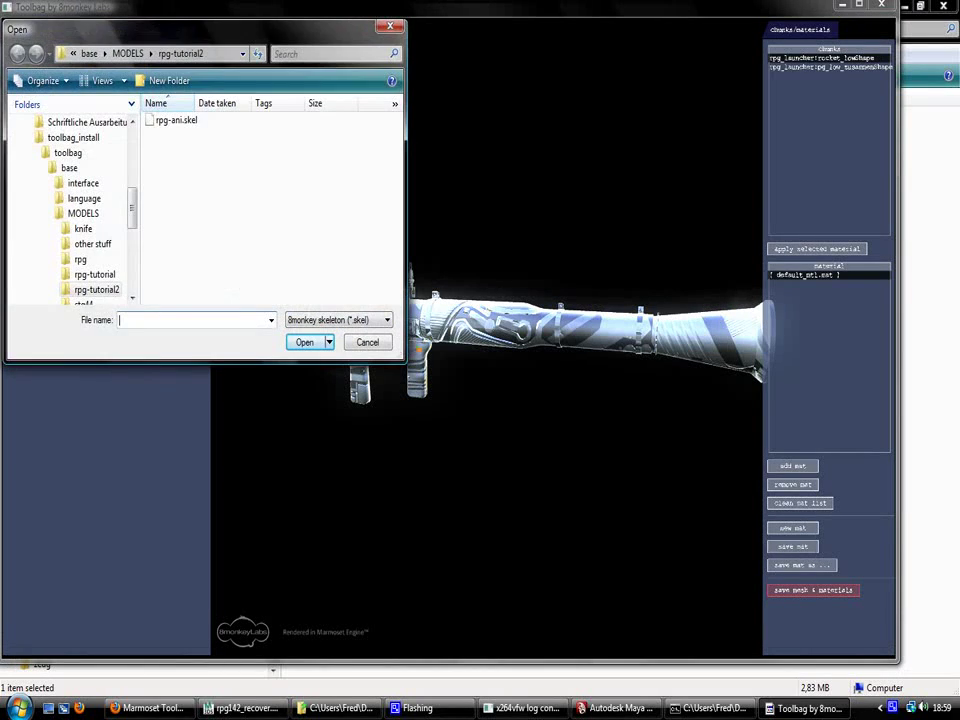
{"action": "key", "text": "Escape"}
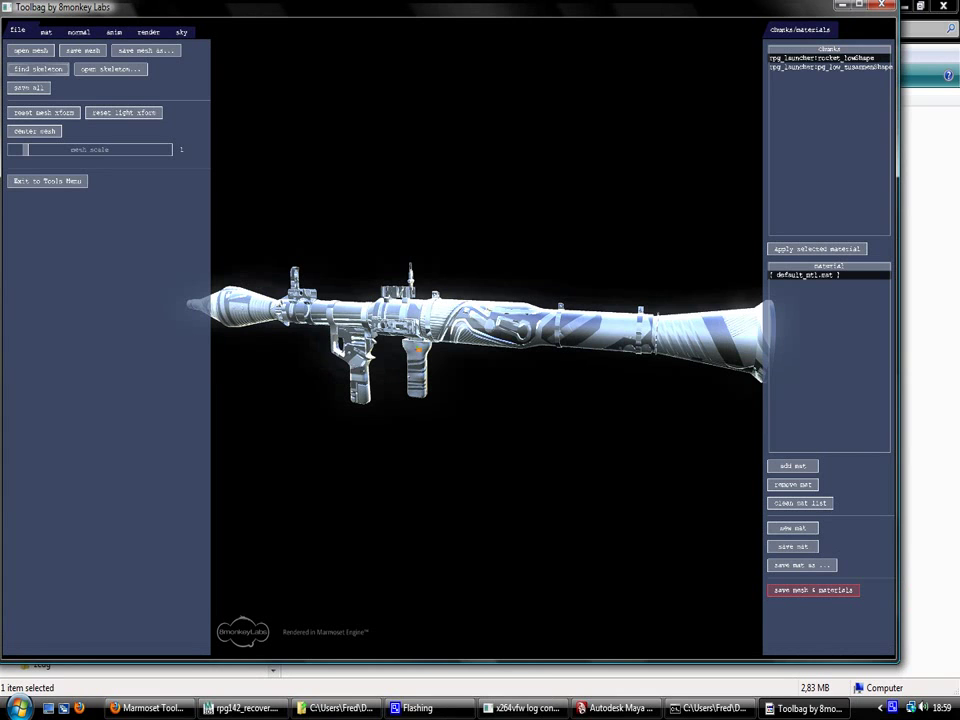
Try larger and smaller mesh scales on the launcher and return the mesh scale to 1
{"action": "scroll", "coordinate": [487, 340], "scroll_direction": "up", "scroll_amount": 3}
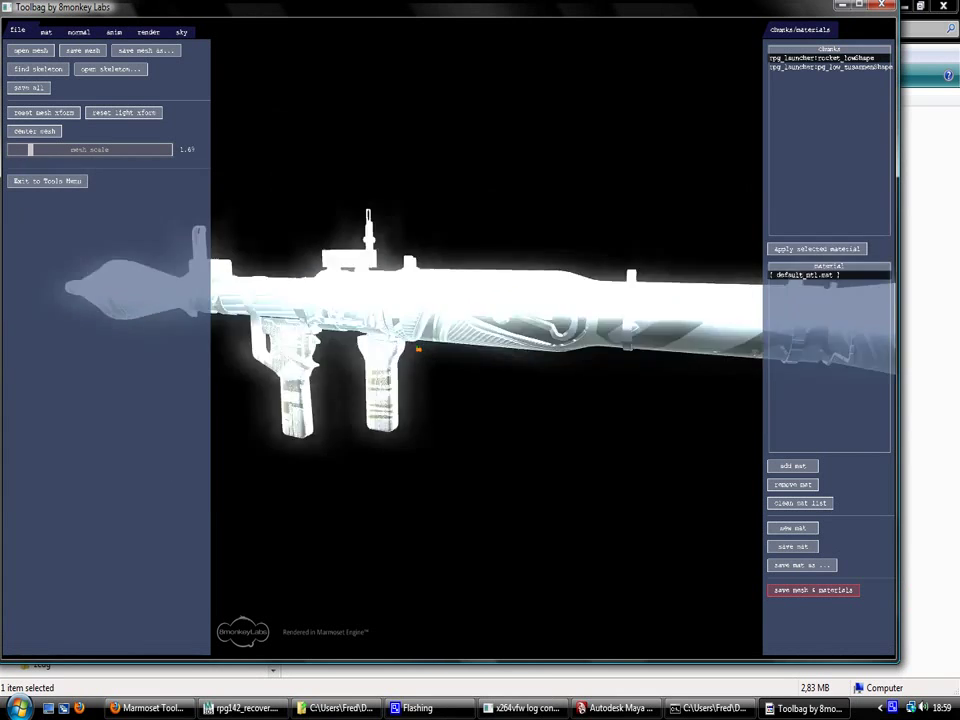
{"action": "scroll", "coordinate": [487, 340], "scroll_direction": "down", "scroll_amount": 6}
{"action": "scroll", "coordinate": [487, 340], "scroll_direction": "up", "scroll_amount": 6}
{"action": "scroll", "coordinate": [487, 340], "scroll_direction": "down", "scroll_amount": 5}
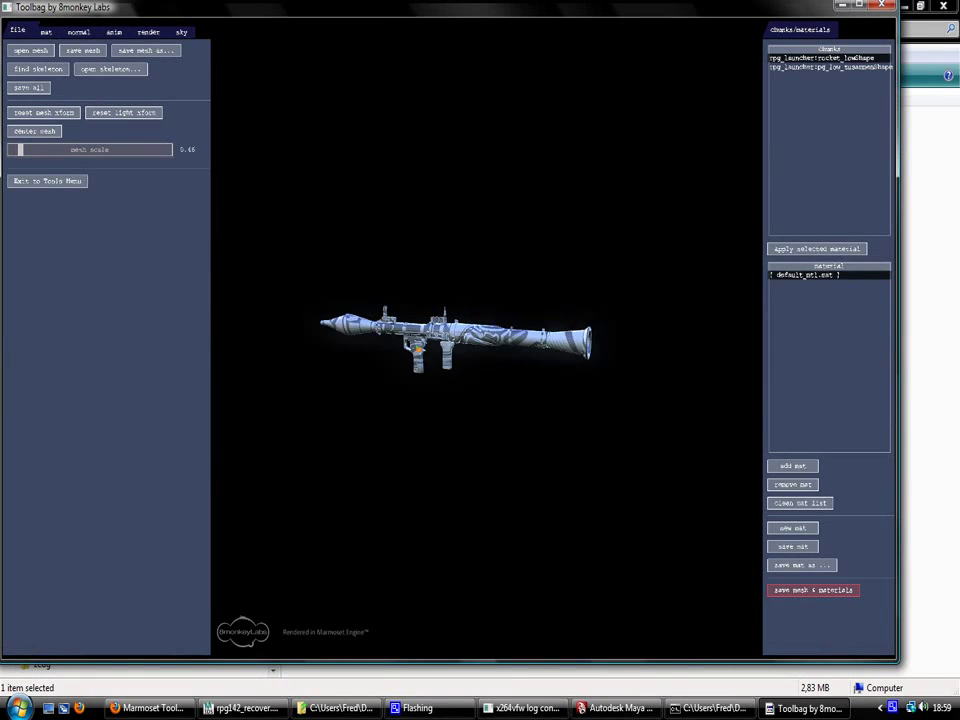
{"action": "scroll", "coordinate": [487, 340], "scroll_direction": "up", "scroll_amount": 1}
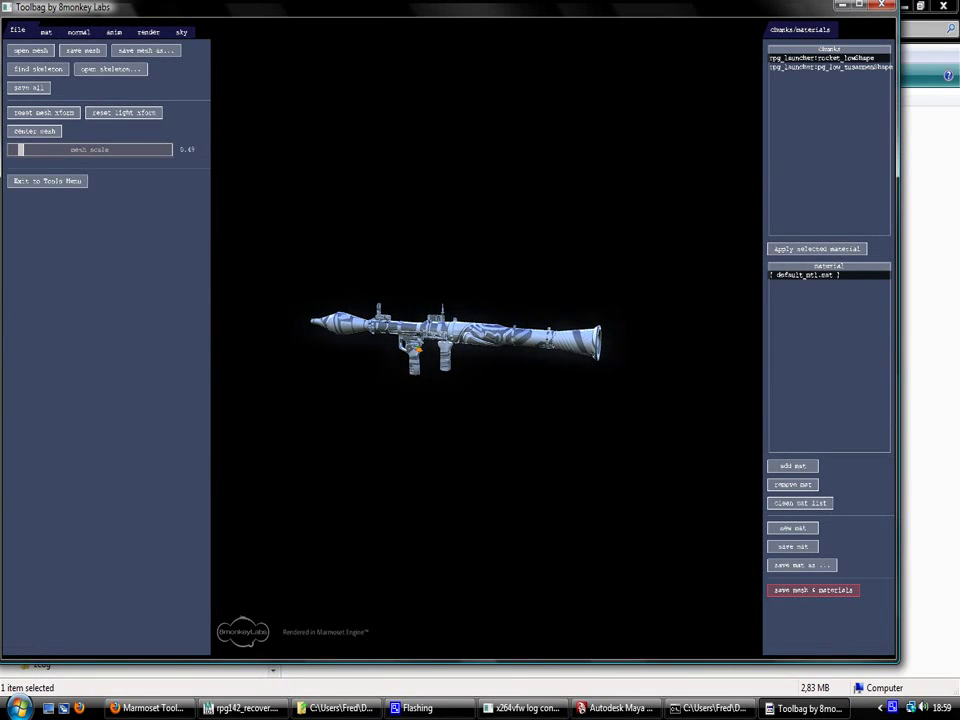
{"action": "scroll", "coordinate": [487, 340], "scroll_direction": "up", "scroll_amount": 3}
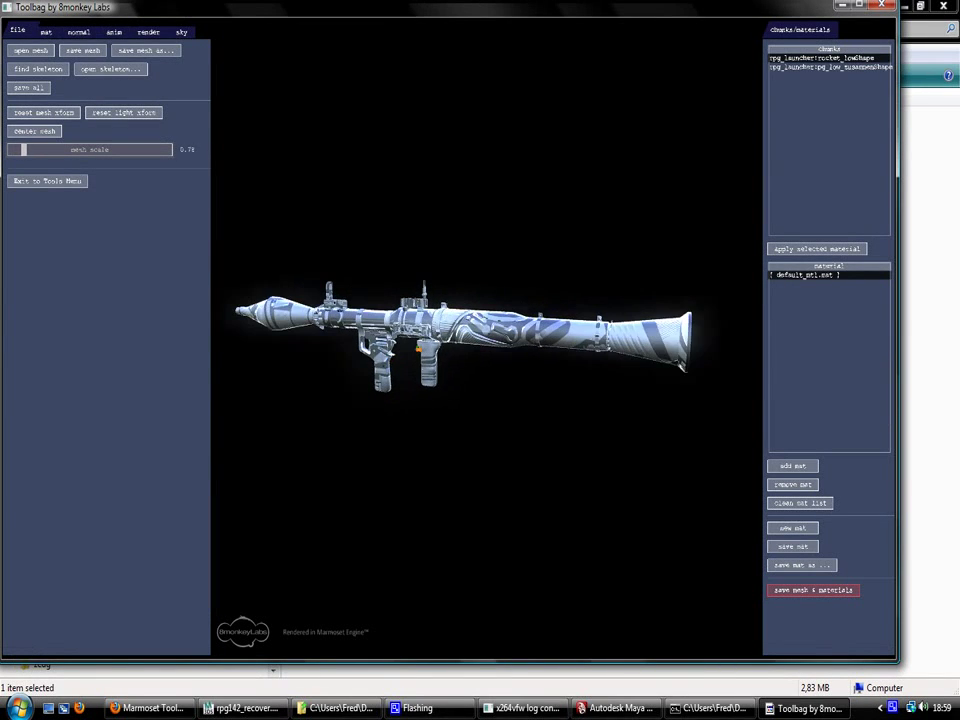
{"action": "scroll", "coordinate": [487, 340], "scroll_direction": "up", "scroll_amount": 2}
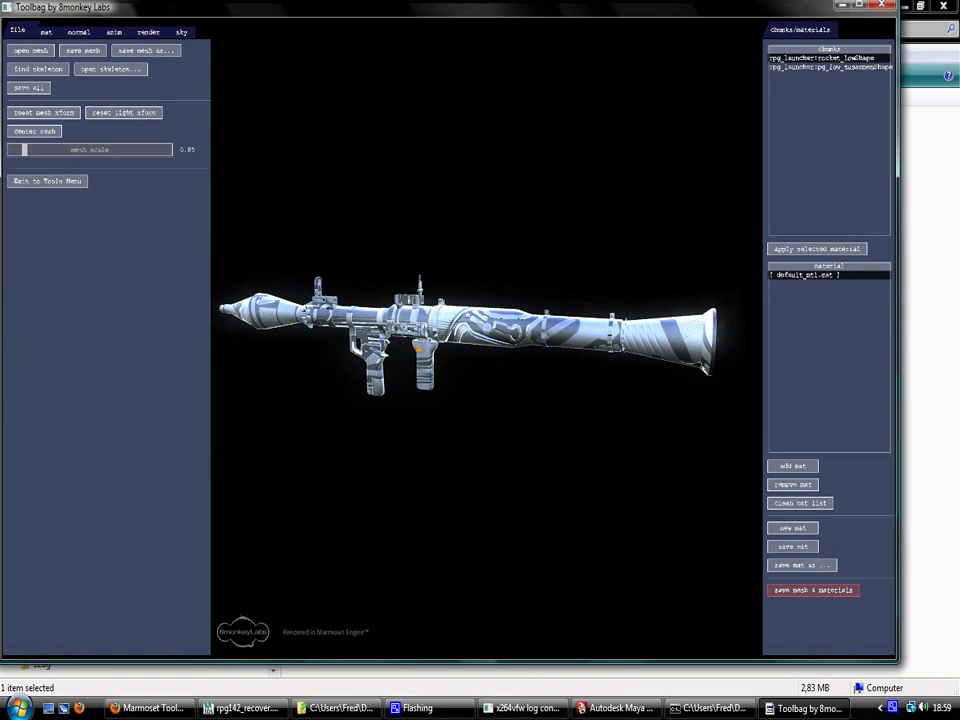
{"action": "scroll", "coordinate": [487, 340], "scroll_direction": "up", "scroll_amount": 2}
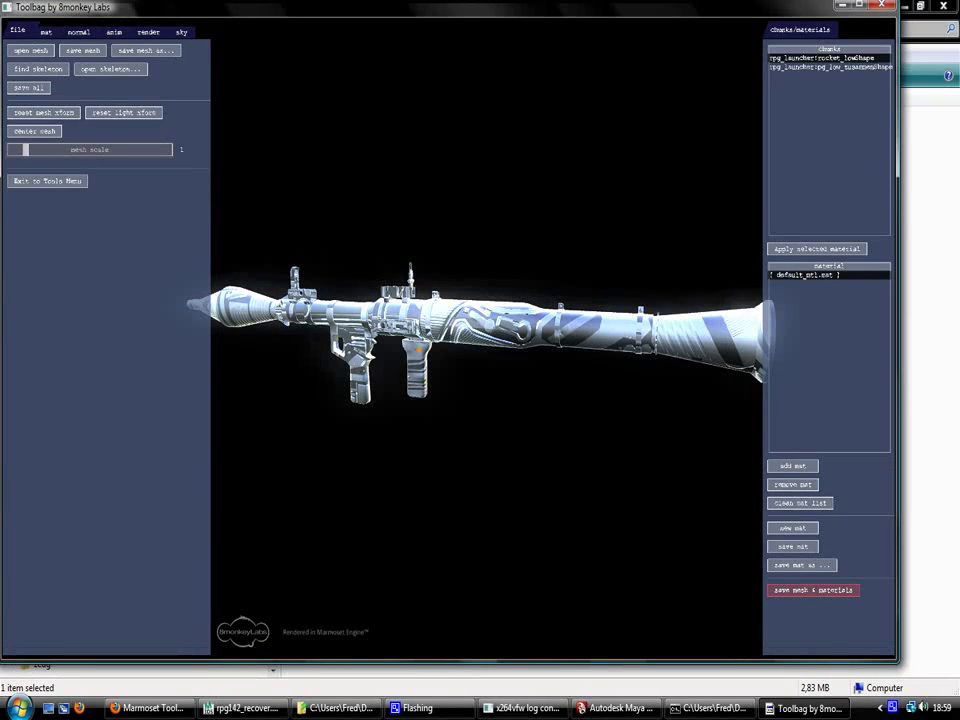
Center the launcher mesh and frame it so the whole weapon fits between the side panels
{"action": "left_click", "coordinate": [35, 131]}
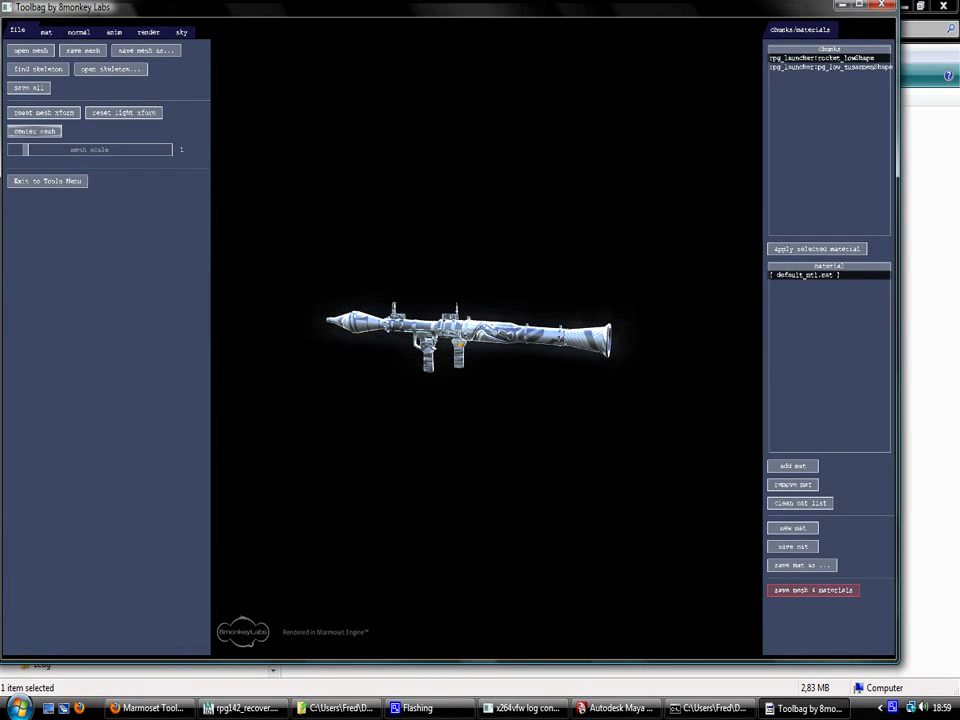
{"action": "scroll", "coordinate": [486, 345], "scroll_direction": "up", "scroll_amount": 5}
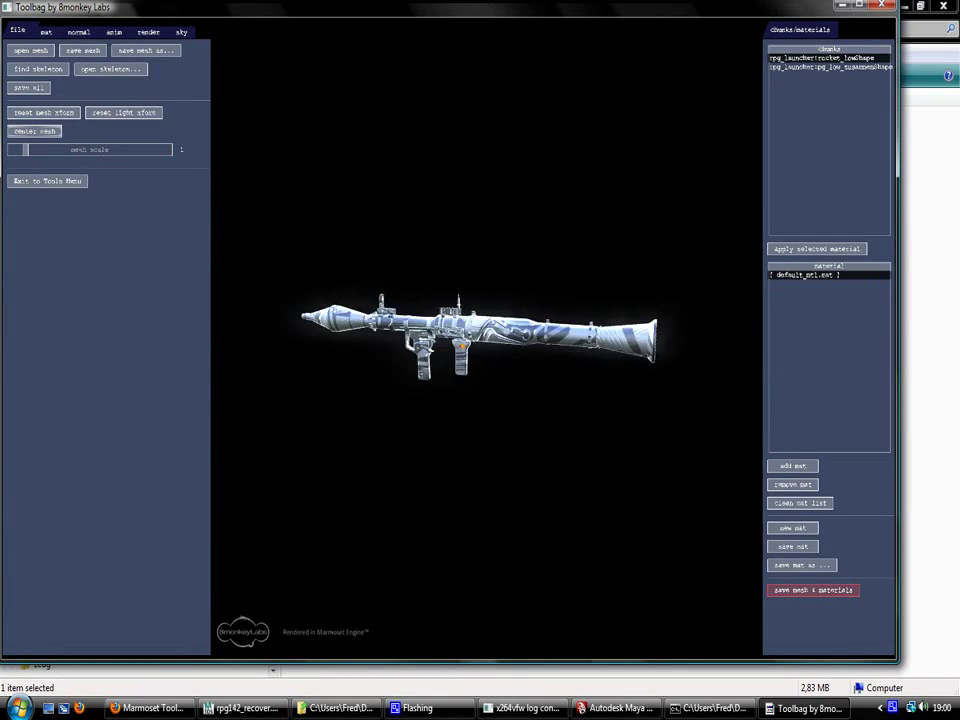
{"action": "scroll", "coordinate": [486, 345], "scroll_direction": "down", "scroll_amount": 3}
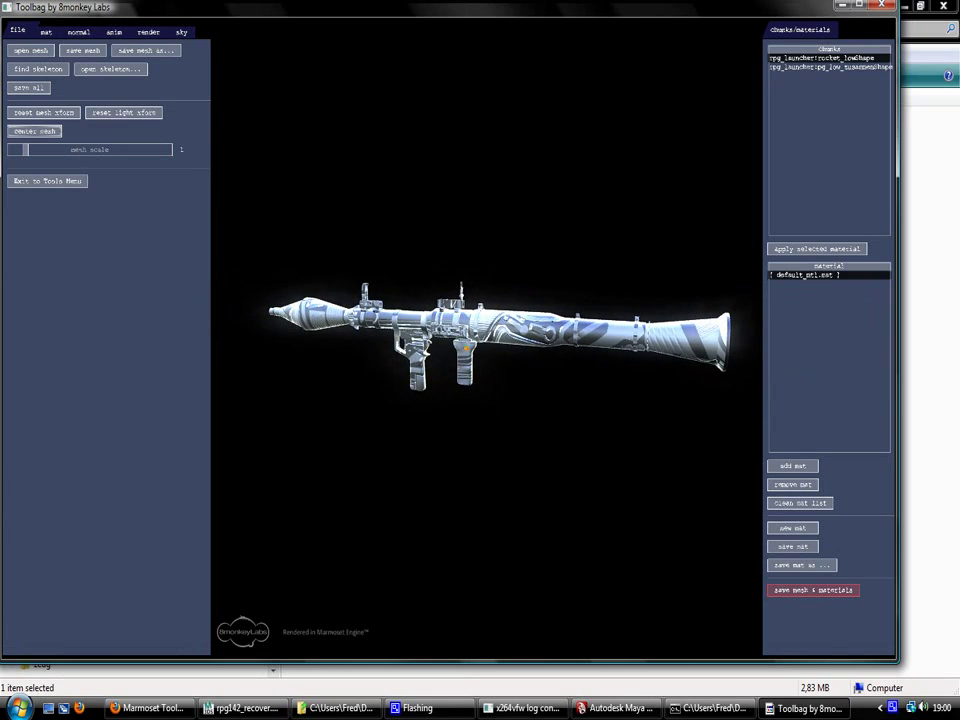
Clear the diffuse and normal maps of default_mtl.mat and add rocket.mat from the rpg-tutorial2 folder to the material list
{"action": "left_click", "coordinate": [46, 31]}
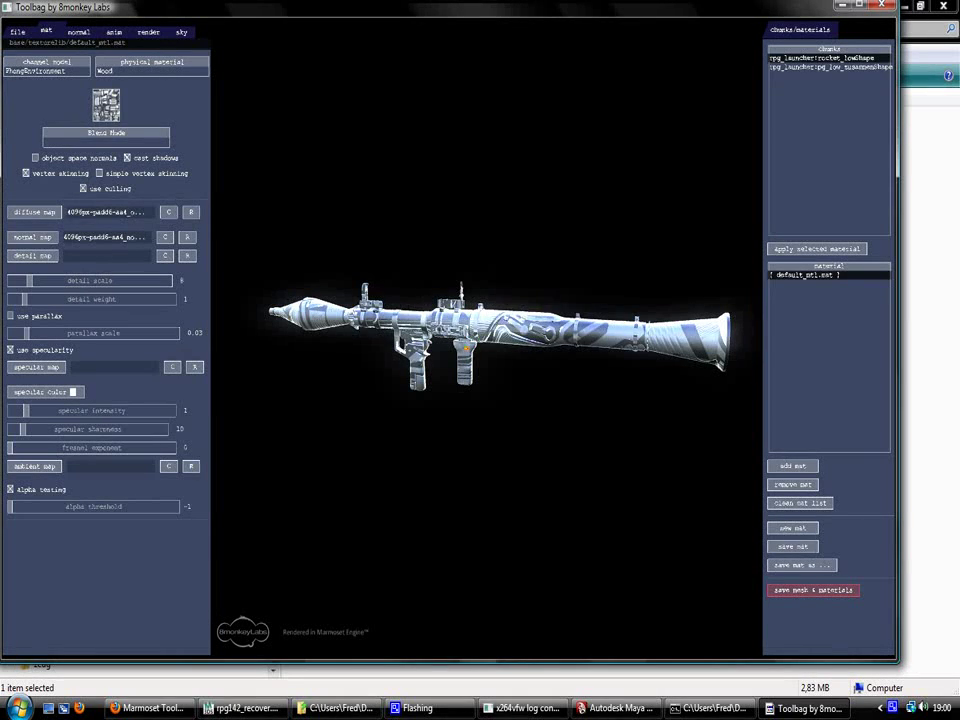
{"action": "left_click", "coordinate": [169, 212]}
{"action": "left_click", "coordinate": [165, 238]}
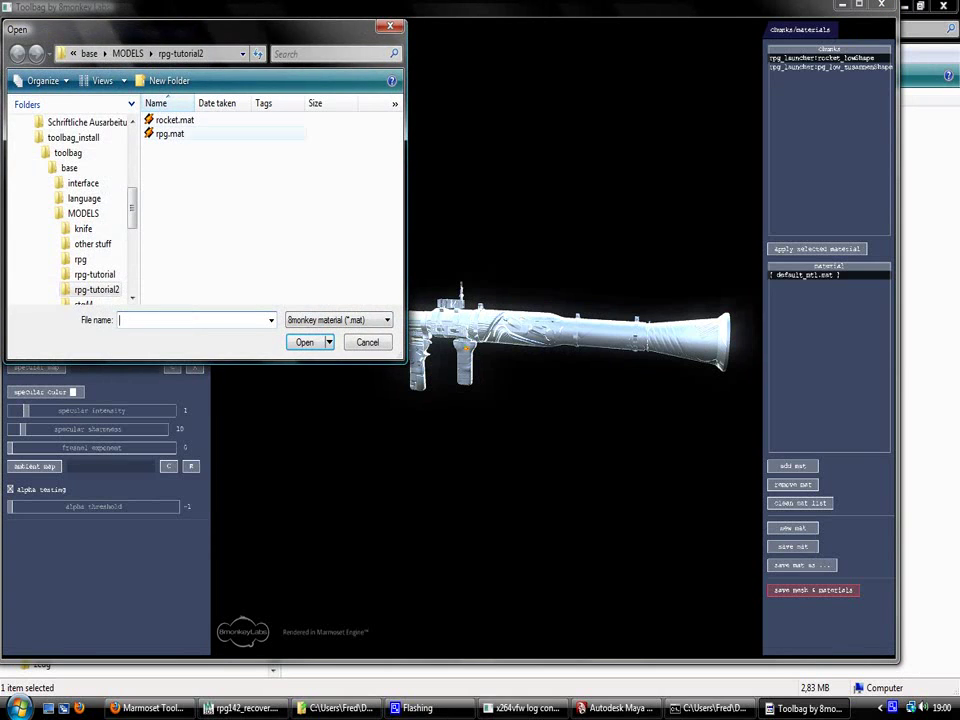
{"action": "left_click_drag", "start_coordinate": [180, 29], "coordinate": [455, 67]}
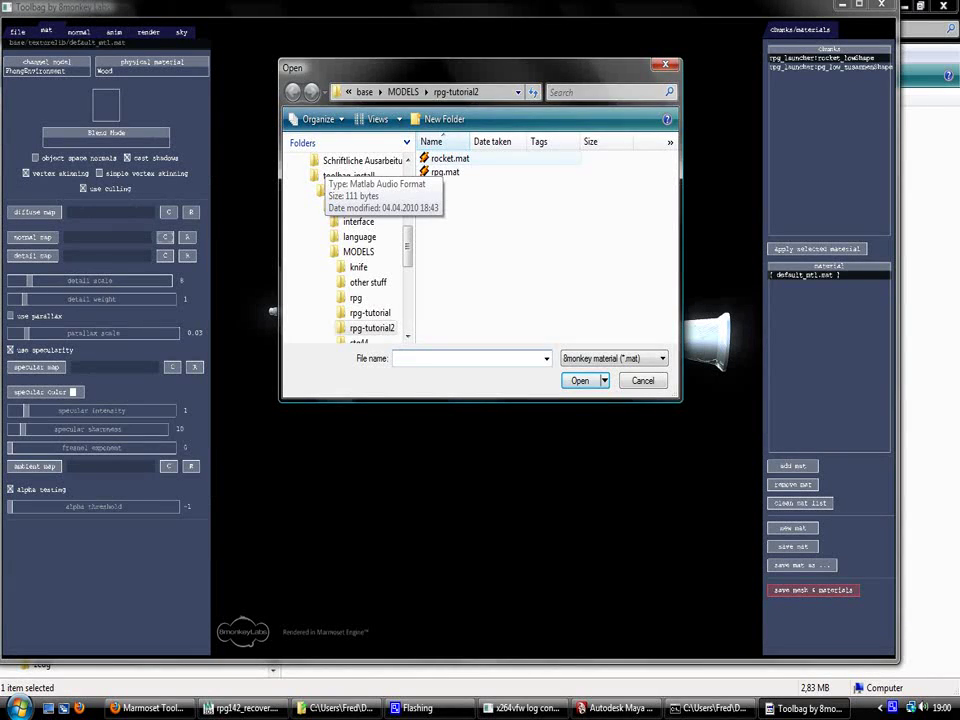
{"action": "double_click", "coordinate": [447, 158]}
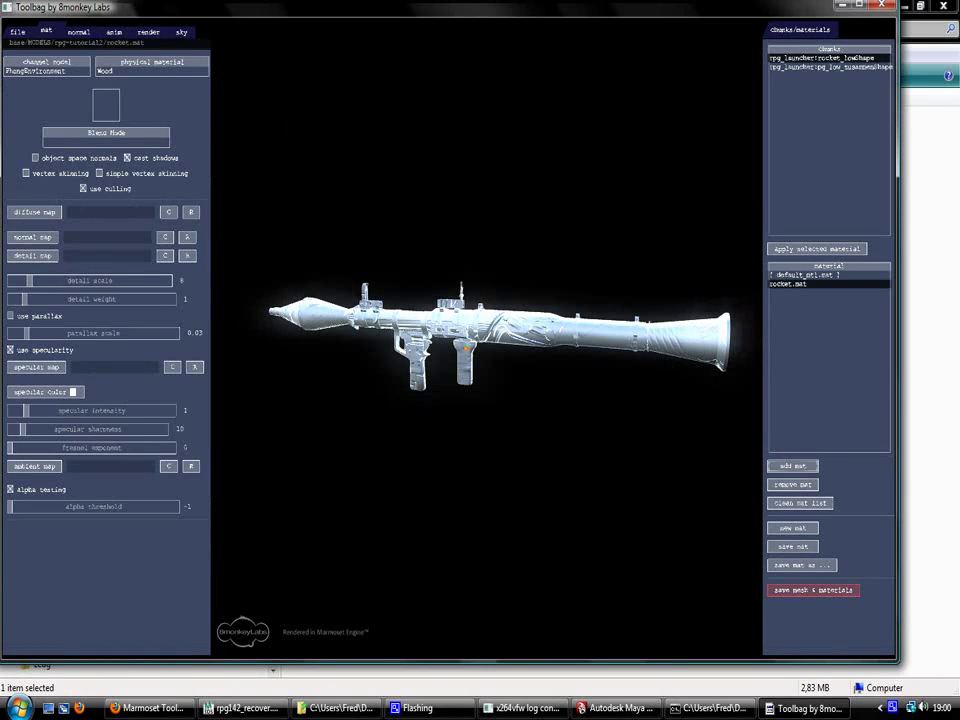
Add rpg.mat from the rpg-tutorial2 folder to the material list and assign rpg-diffuse.tga from the rpg-tutorial folder as its diffuse map
{"action": "left_click", "coordinate": [793, 466]}
{"action": "double_click", "coordinate": [446, 171]}
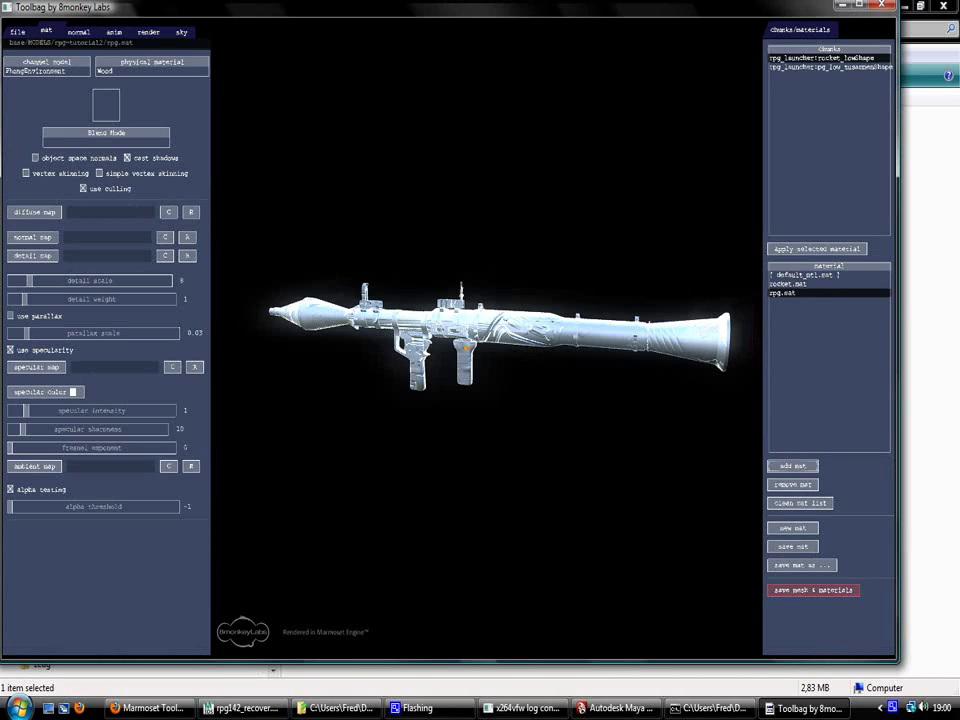
{"action": "left_click", "coordinate": [35, 212]}
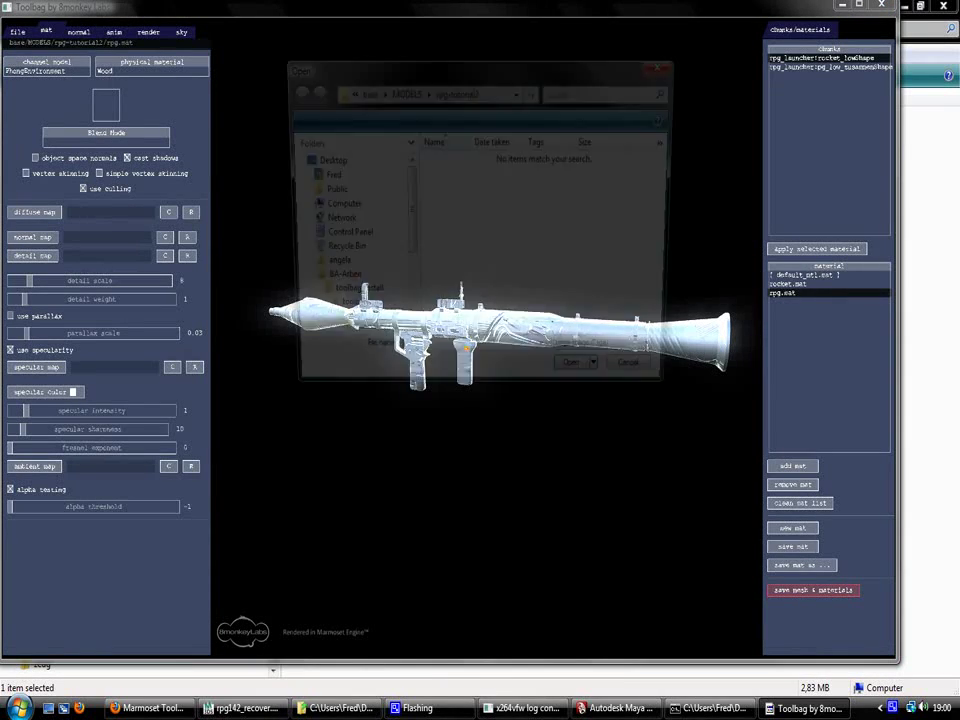
{"action": "left_click", "coordinate": [370, 313]}
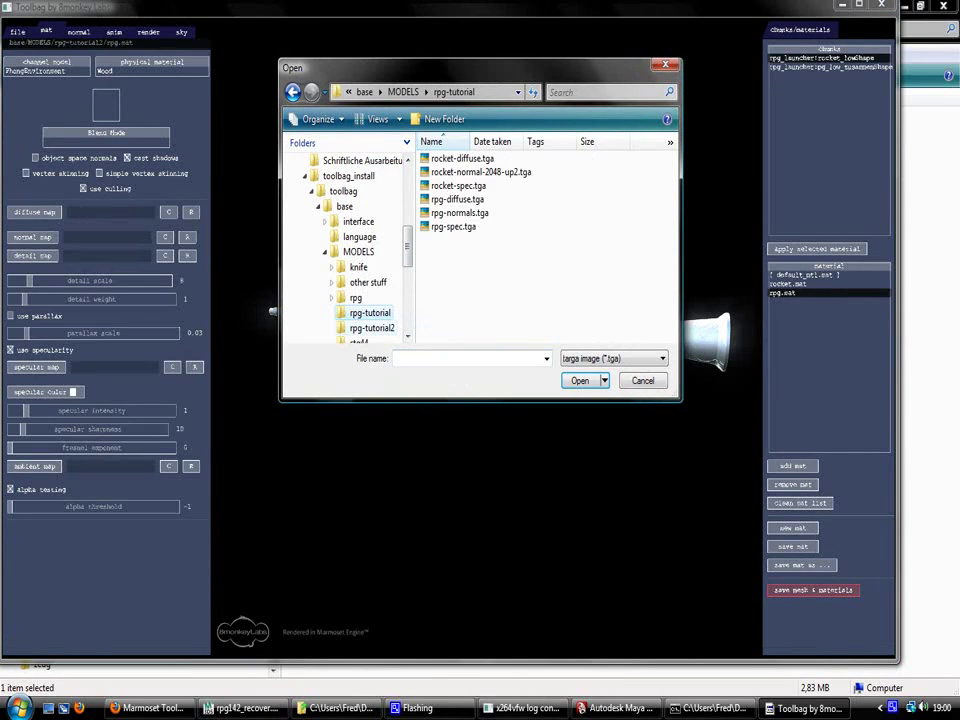
{"action": "left_click", "coordinate": [372, 328]}
{"action": "left_click", "coordinate": [370, 313]}
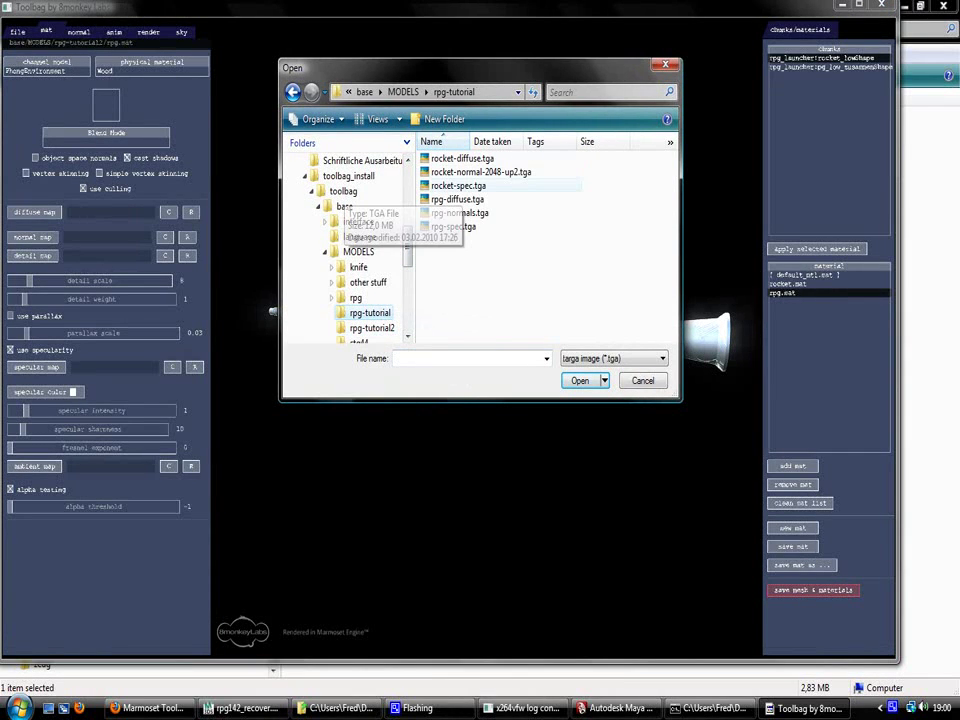
{"action": "double_click", "coordinate": [457, 199]}
Assign rpg-normals.tga as the normal map and rpg-spec.tga as the specular map of rpg.mat
{"action": "left_click", "coordinate": [33, 237]}
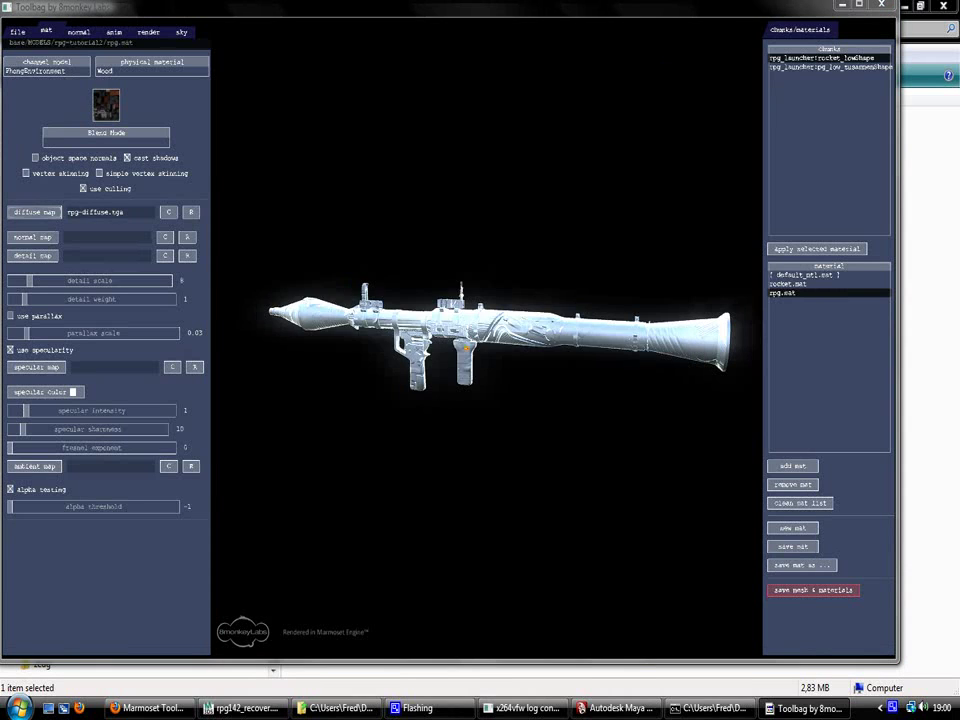
{"action": "double_click", "coordinate": [459, 213]}
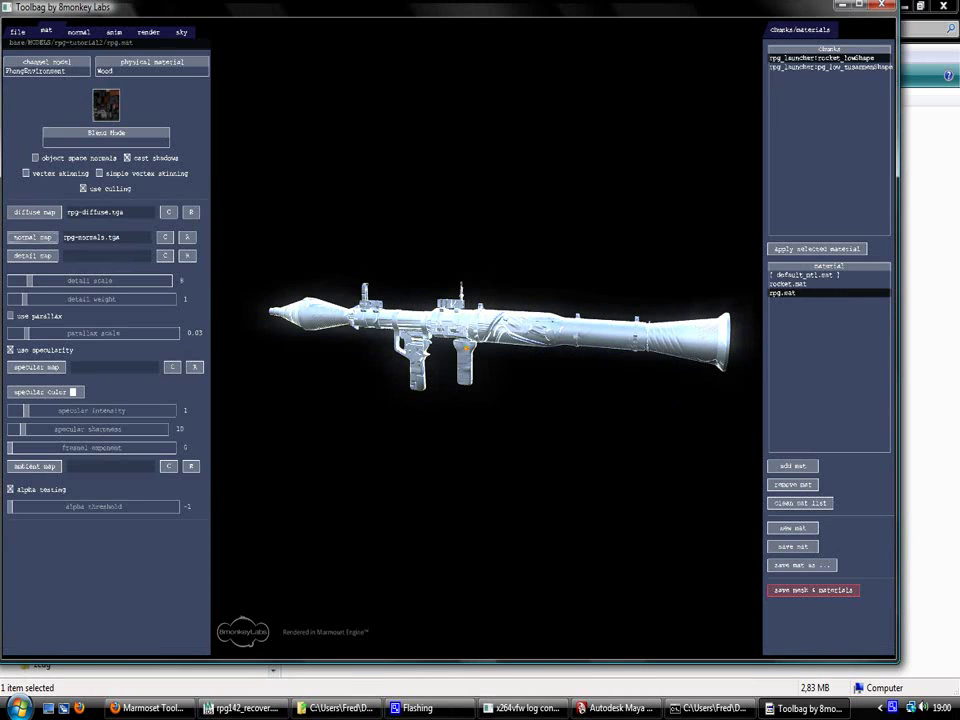
{"action": "left_click", "coordinate": [37, 367]}
{"action": "double_click", "coordinate": [459, 227]}
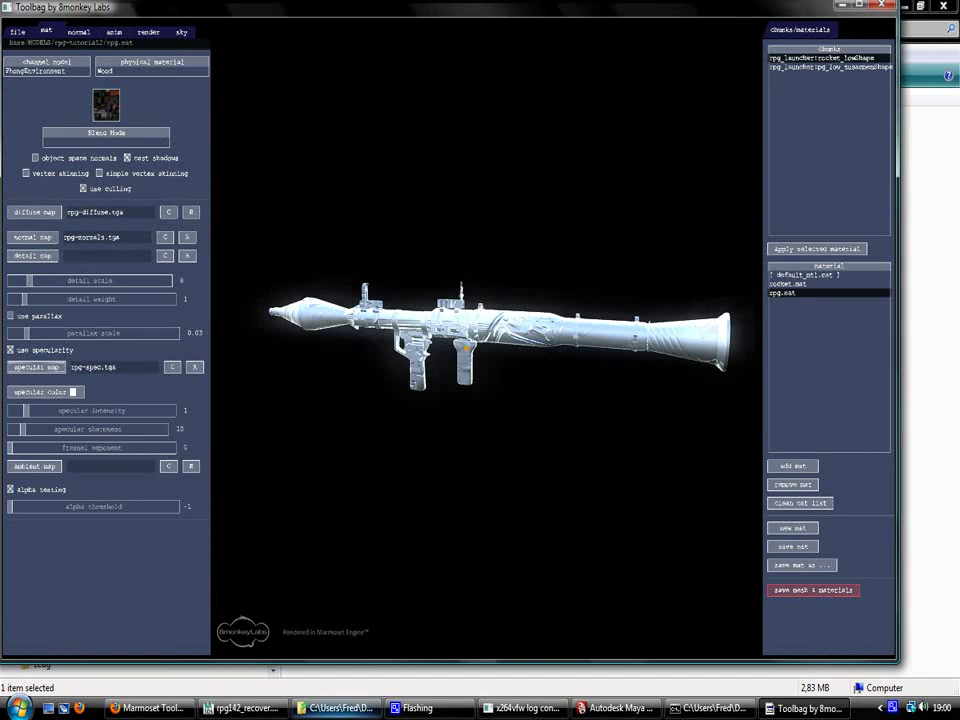
Preview rocket-diffuse.tga and rpg-diffuse.tga from the rpg-tutorial folder in Windows Explorer, and return to Toolbag
{"action": "key", "text": "alt+Tab"}
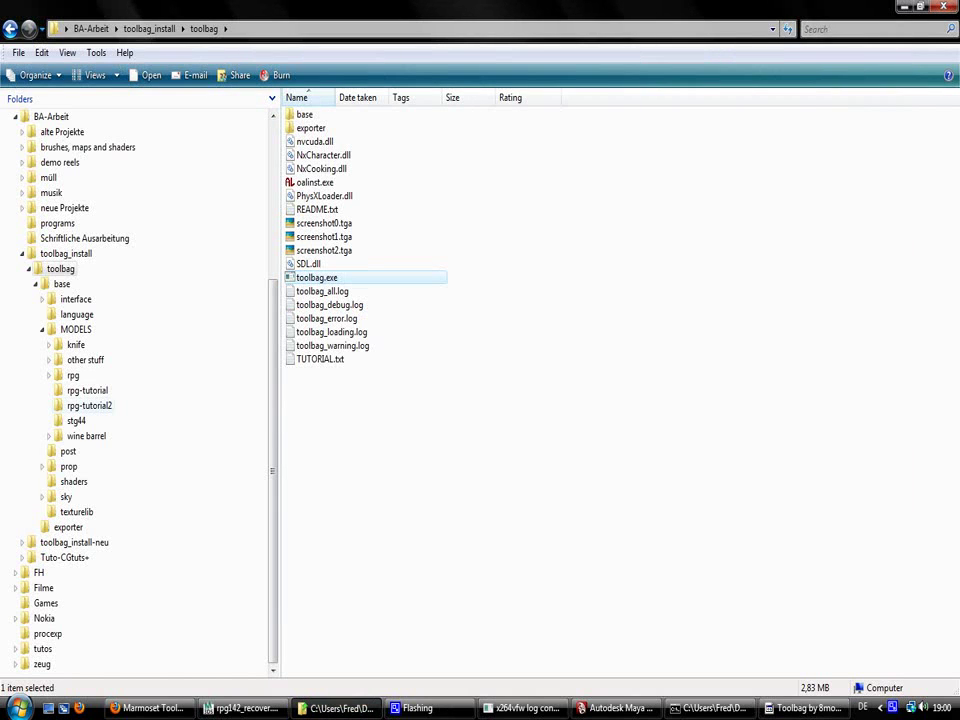
{"action": "left_click", "coordinate": [87, 390]}
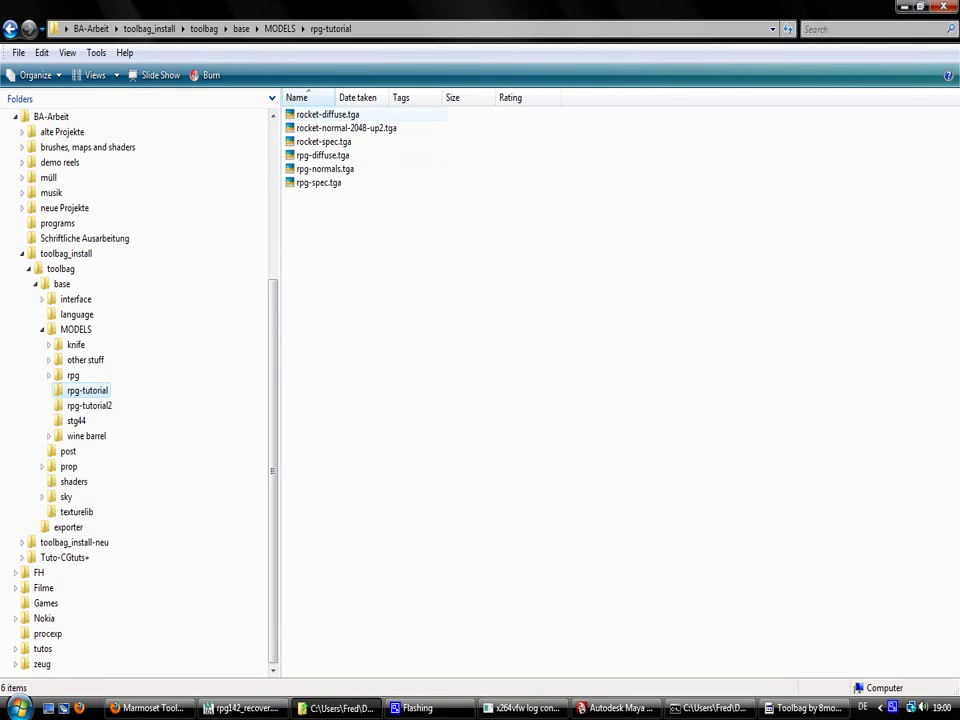
{"action": "left_click", "coordinate": [318, 115]}
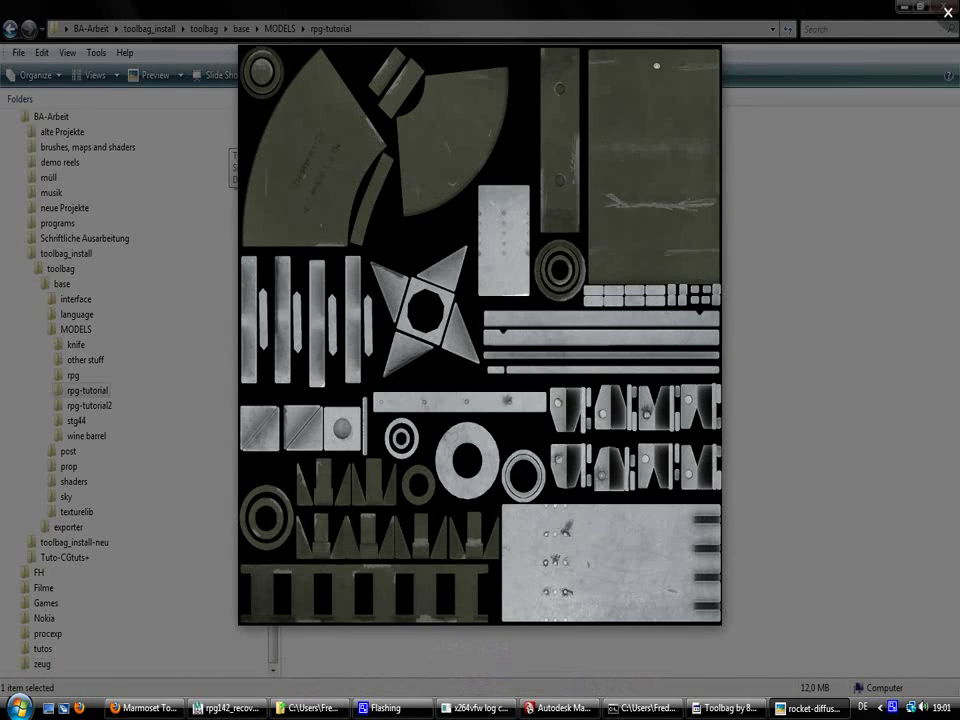
{"action": "key", "text": "Escape"}
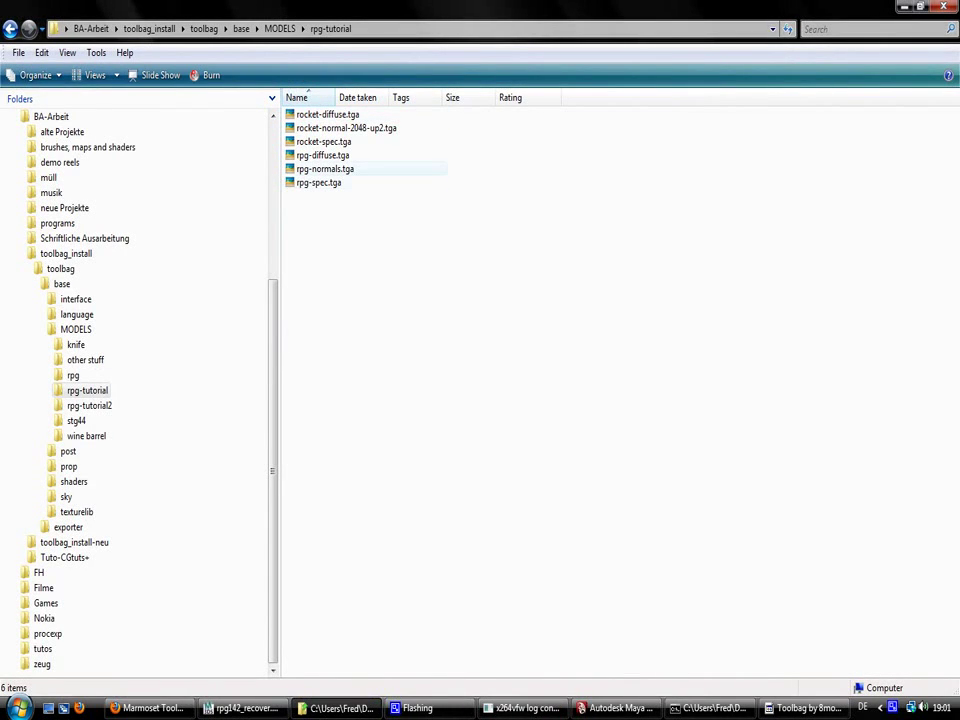
{"action": "left_click", "coordinate": [323, 155]}
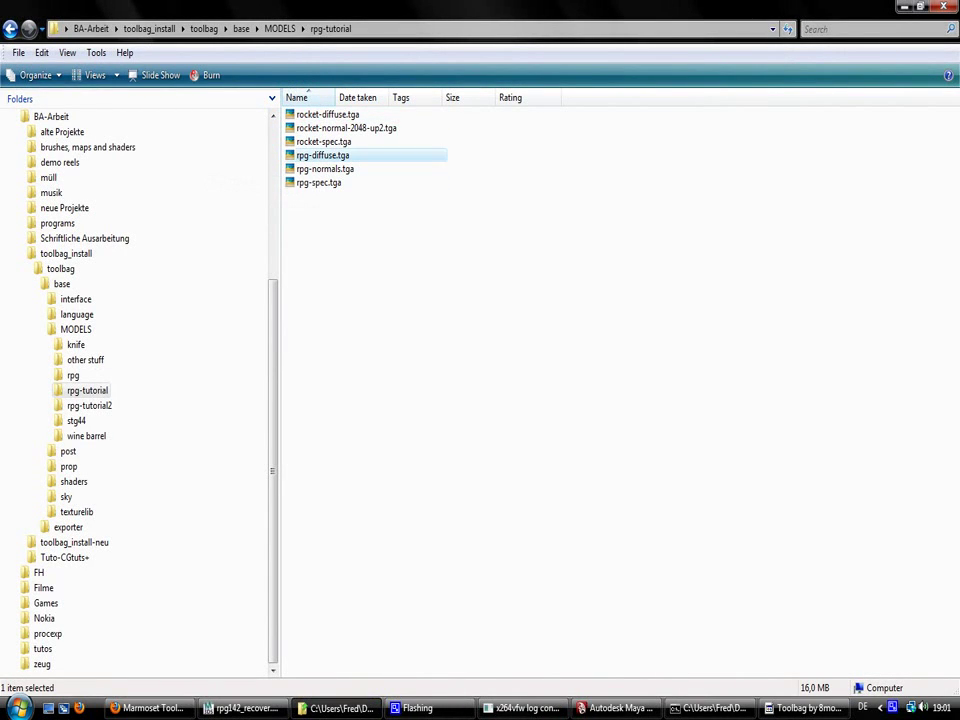
{"action": "key", "text": "Return"}
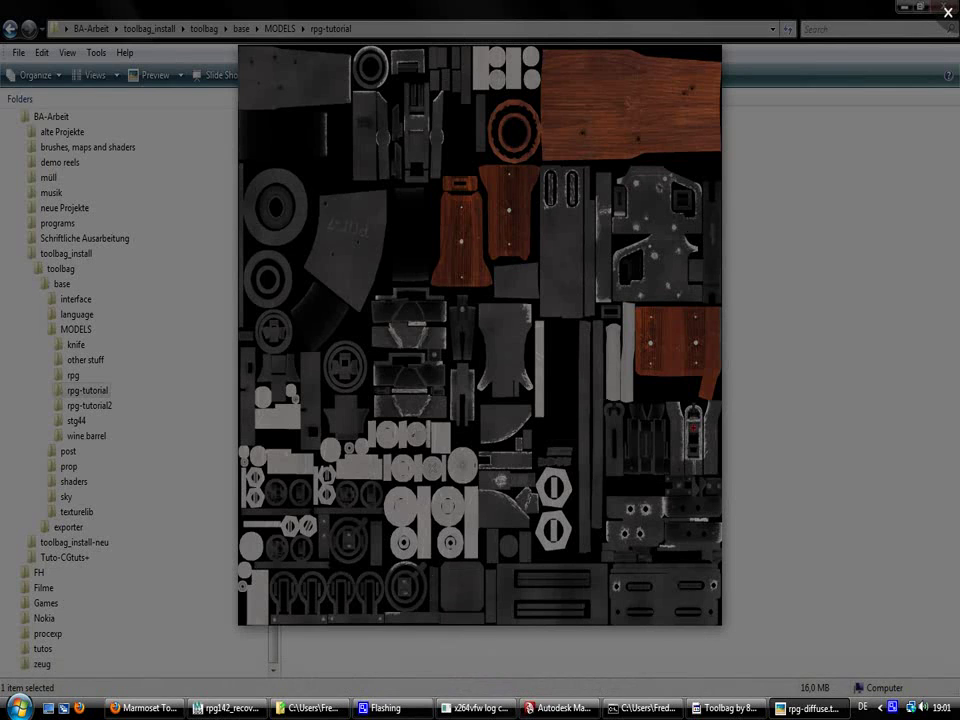
{"action": "key", "text": "Escape"}
{"action": "left_click", "coordinate": [805, 708]}
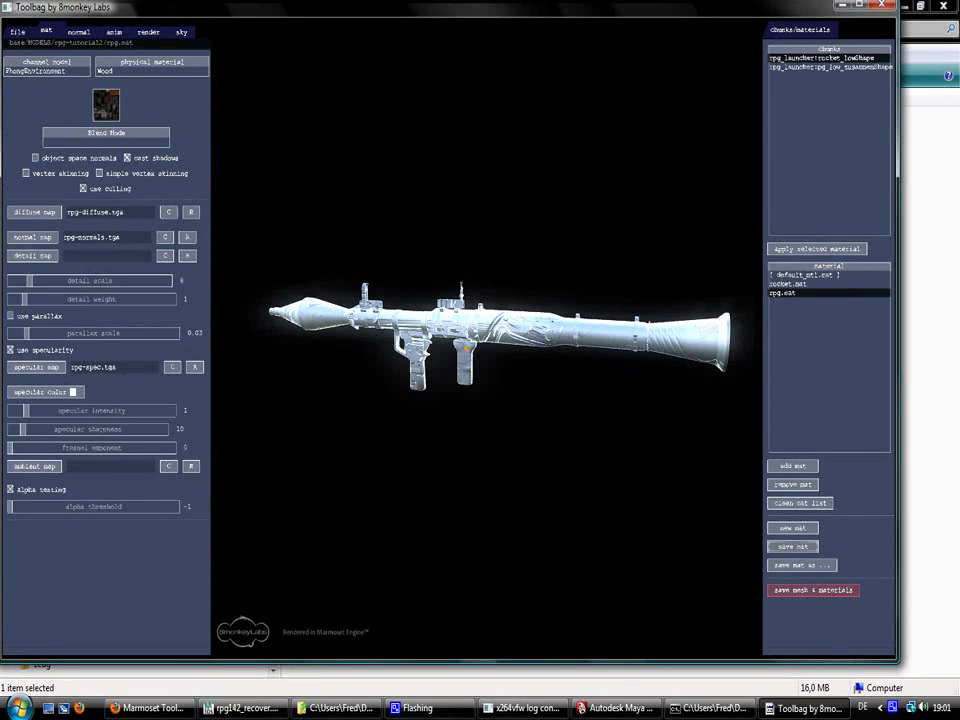
Apply rpg.mat to the rocket_lowShape chunk and to the pg_low_tusammenShape chunk of the launcher
{"action": "left_click", "coordinate": [817, 249]}
{"action": "left_click", "coordinate": [830, 67]}
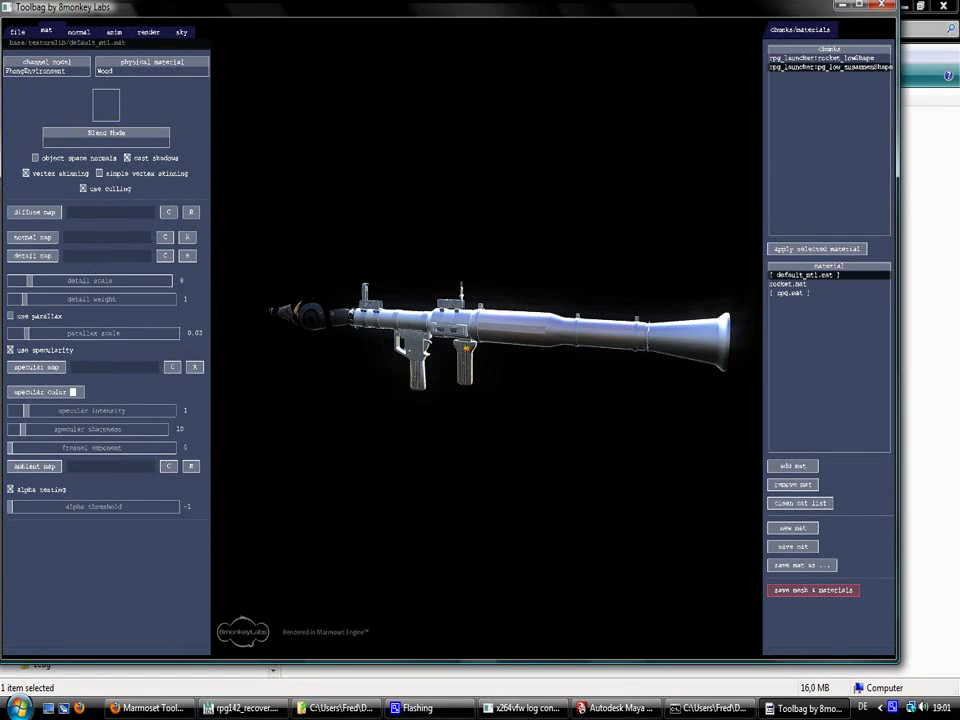
{"action": "left_click", "coordinate": [788, 284]}
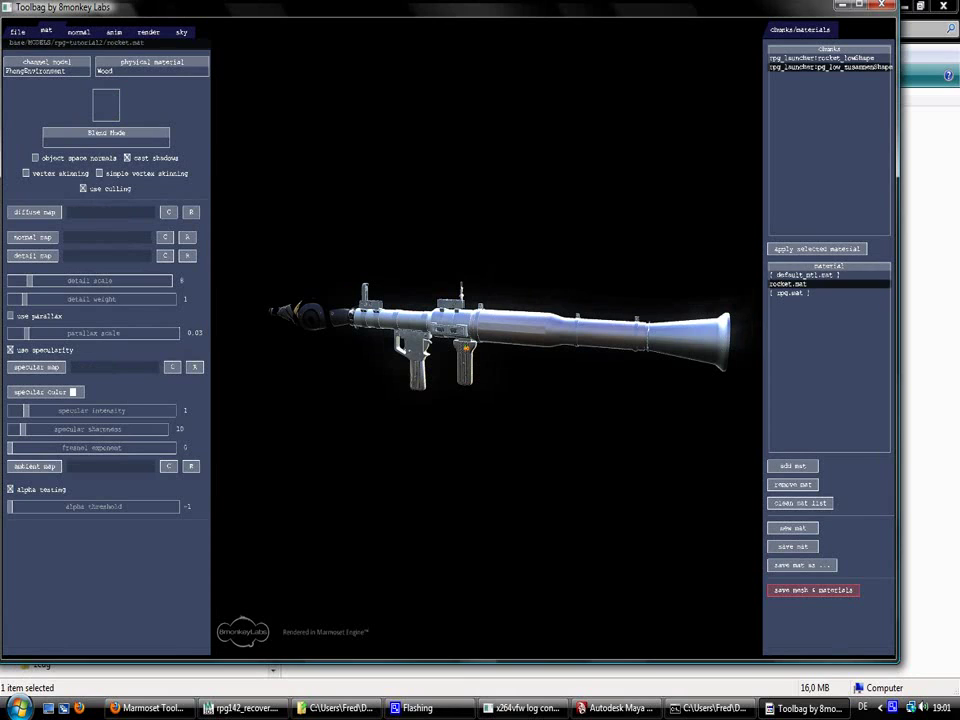
{"action": "left_click", "coordinate": [817, 249]}
{"action": "left_click", "coordinate": [790, 293]}
{"action": "left_click", "coordinate": [817, 249]}
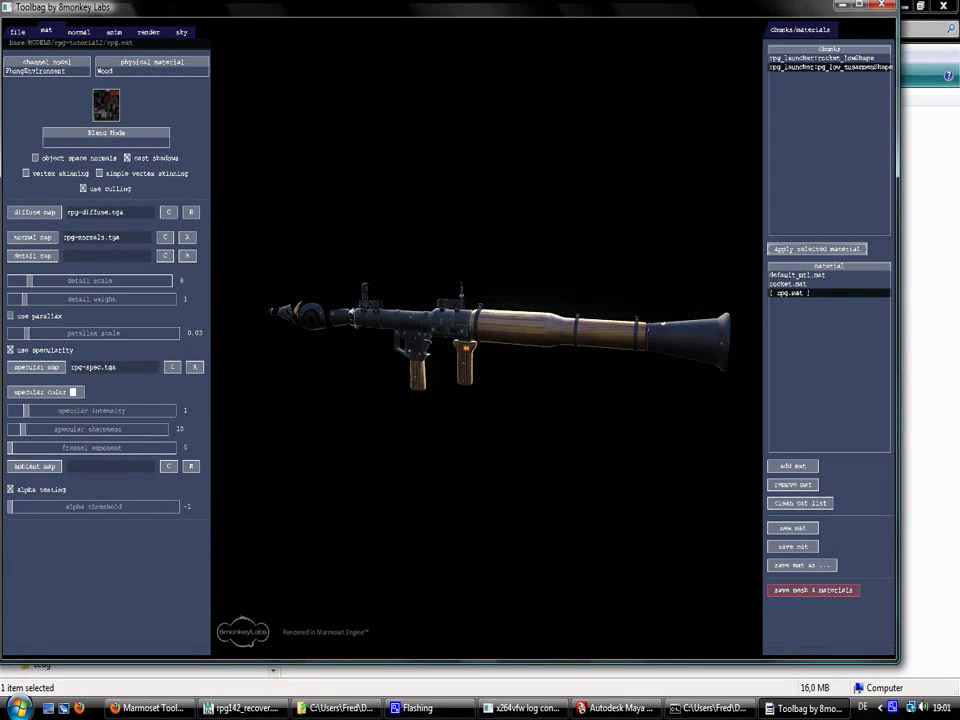
Assign rocket-diffuse.tga, rocket-normal-2048-up2.tga and rocket-spec.tga as the diffuse, normal and specular maps of rocket.mat
{"action": "left_click", "coordinate": [788, 284]}
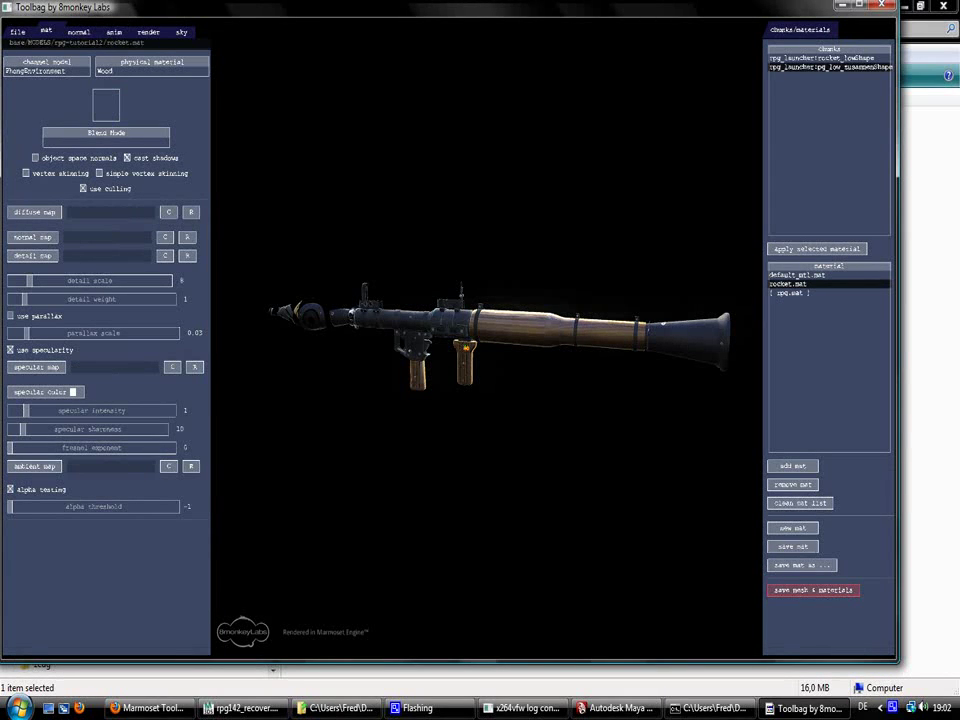
{"action": "left_click", "coordinate": [35, 212]}
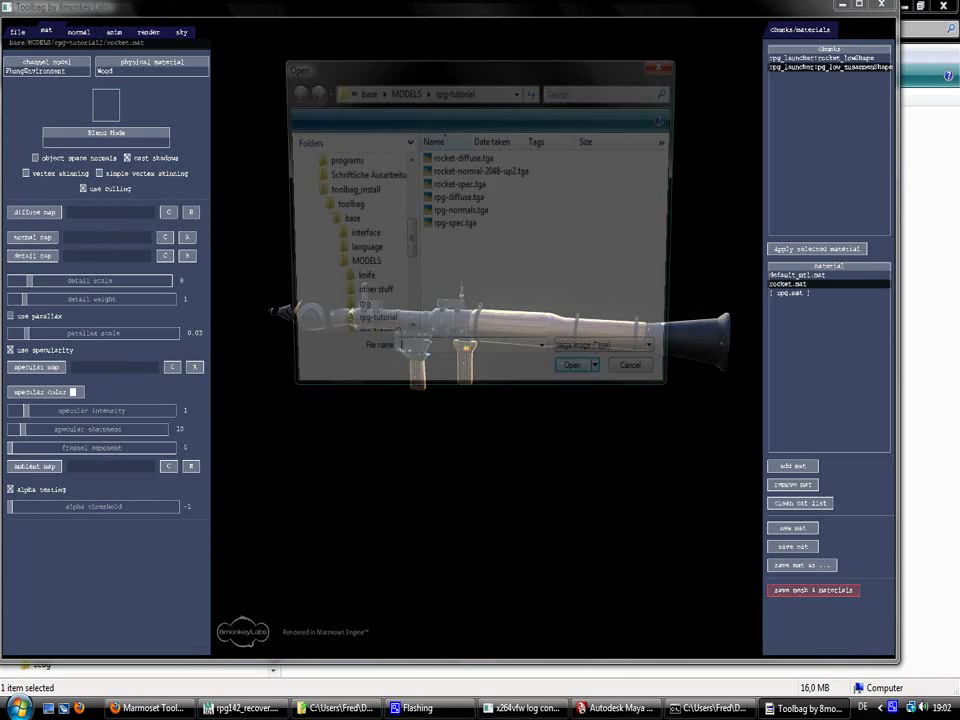
{"action": "left_click", "coordinate": [462, 159]}
{"action": "key", "text": "Return"}
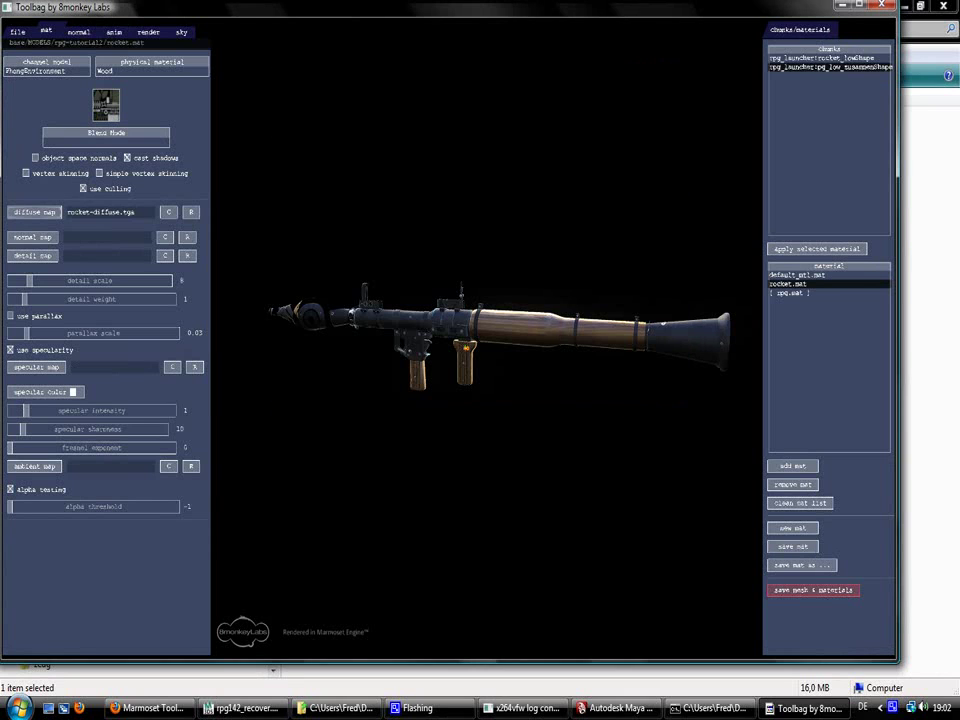
{"action": "left_click", "coordinate": [33, 237]}
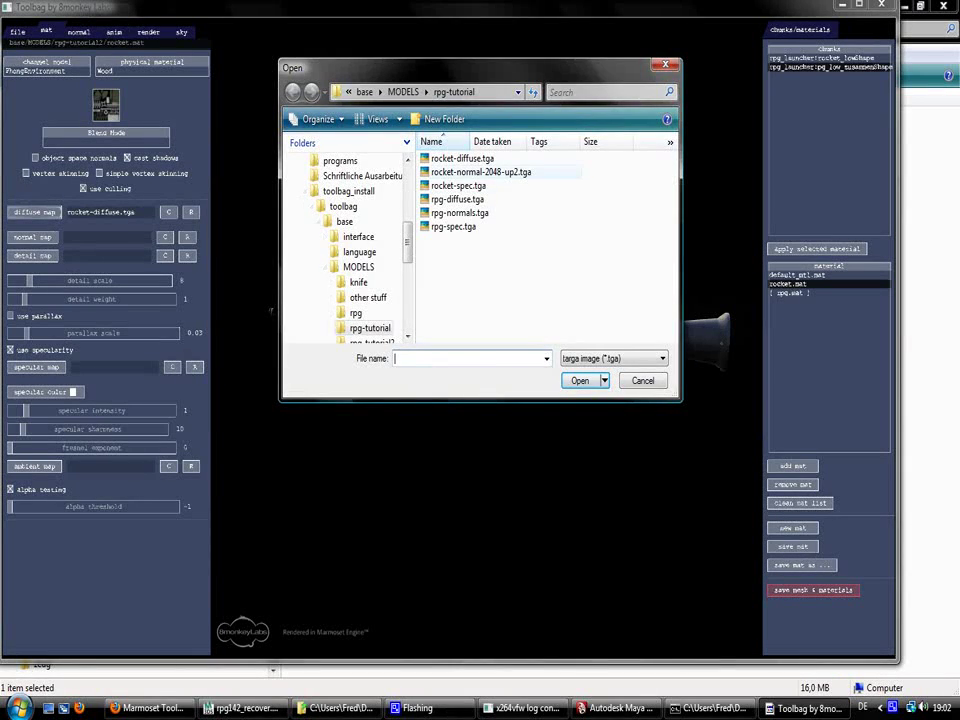
{"action": "double_click", "coordinate": [430, 150]}
{"action": "left_click", "coordinate": [35, 367]}
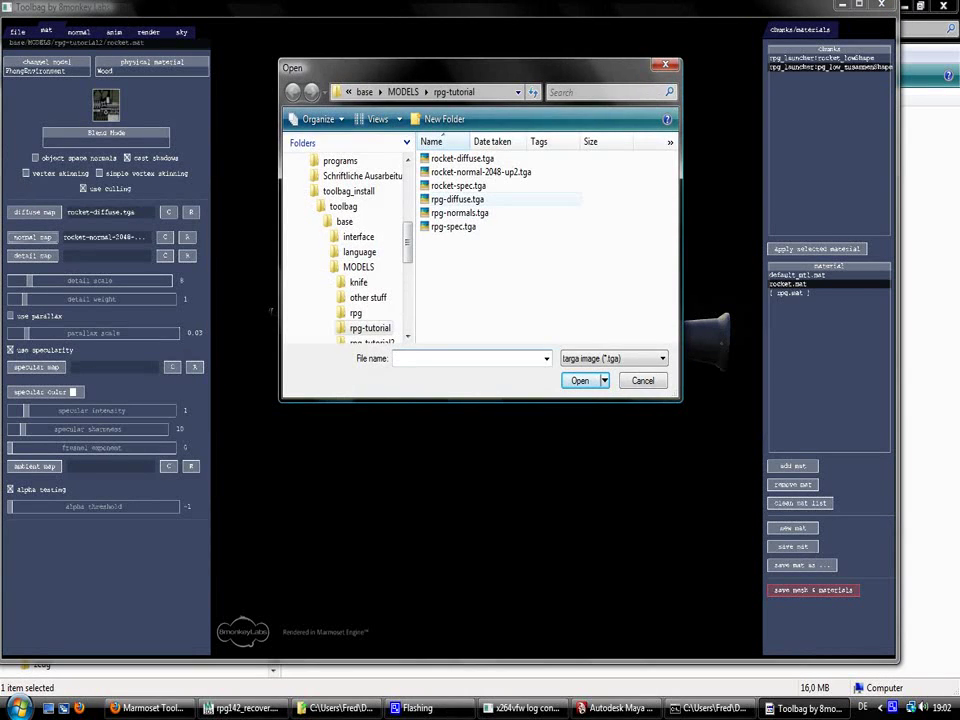
{"action": "left_click", "coordinate": [458, 185]}
{"action": "key", "text": "Return"}
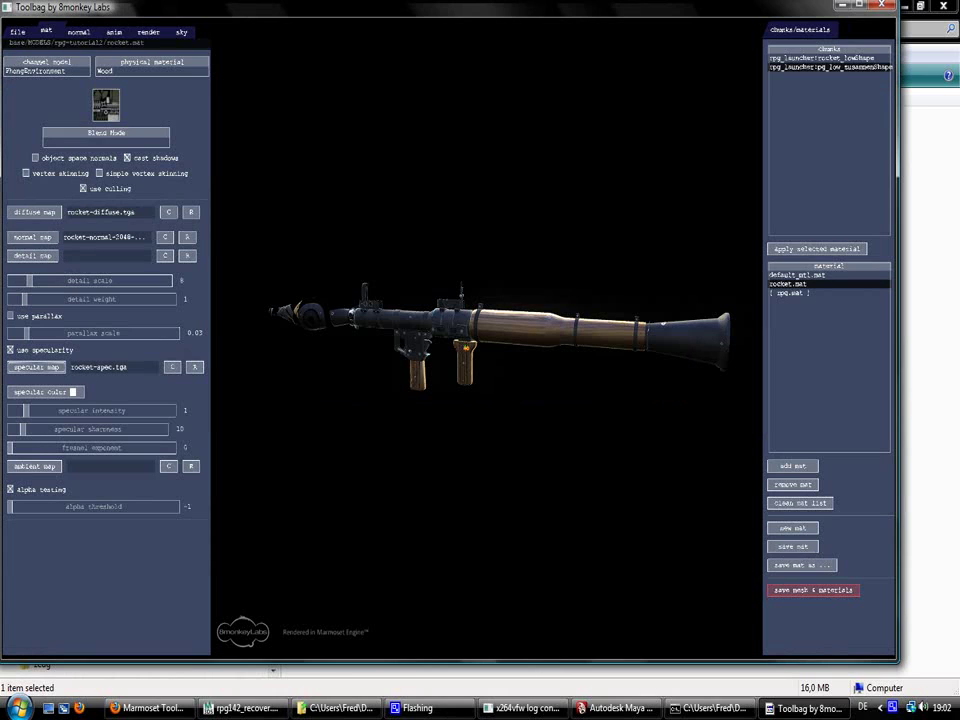
Apply rocket.mat to the rpg_launcher:rocket_lowShape chunk
{"action": "left_click", "coordinate": [790, 292]}
{"action": "left_click", "coordinate": [790, 284]}
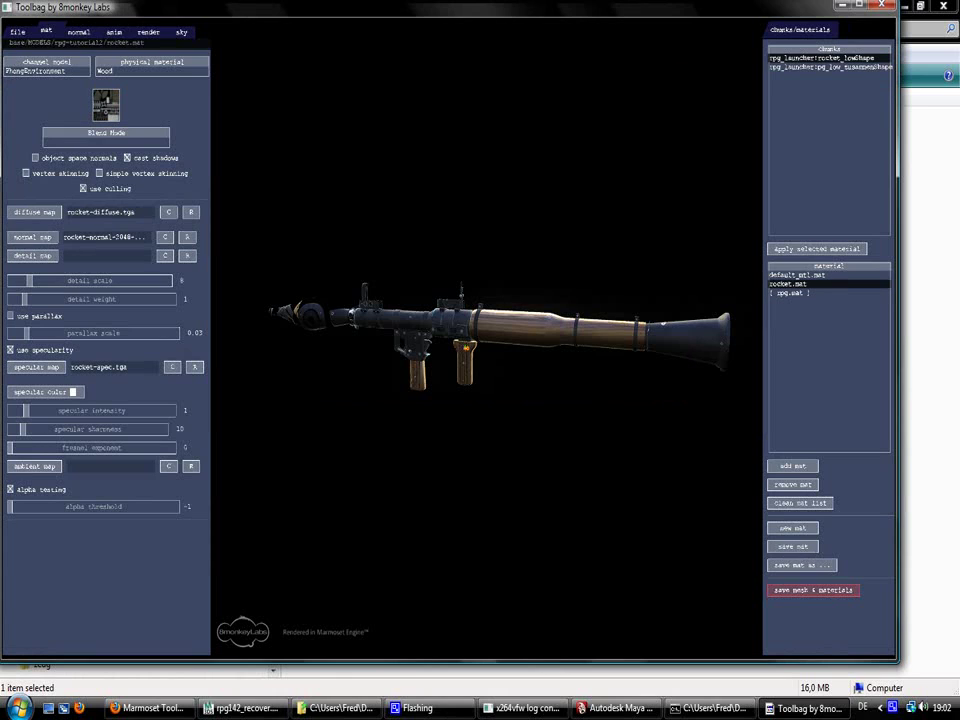
{"action": "left_click", "coordinate": [817, 249]}
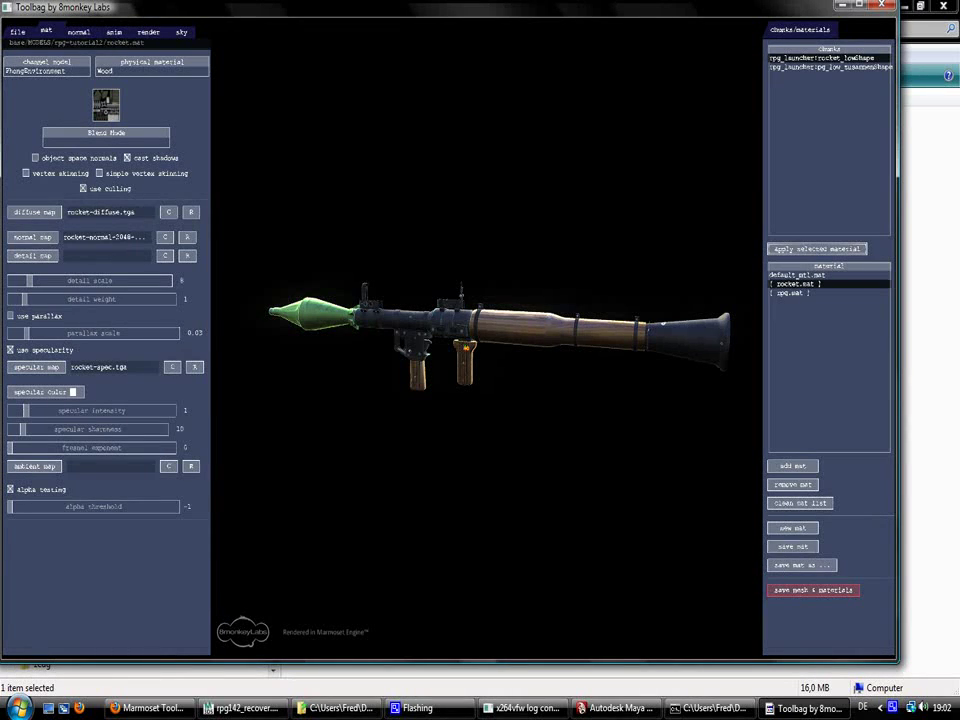
Examine the textured launcher from its other side and check the grips, trigger and sights up close
{"action": "left_click_drag", "start_coordinate": [330, 372], "coordinate": [645, 370]}
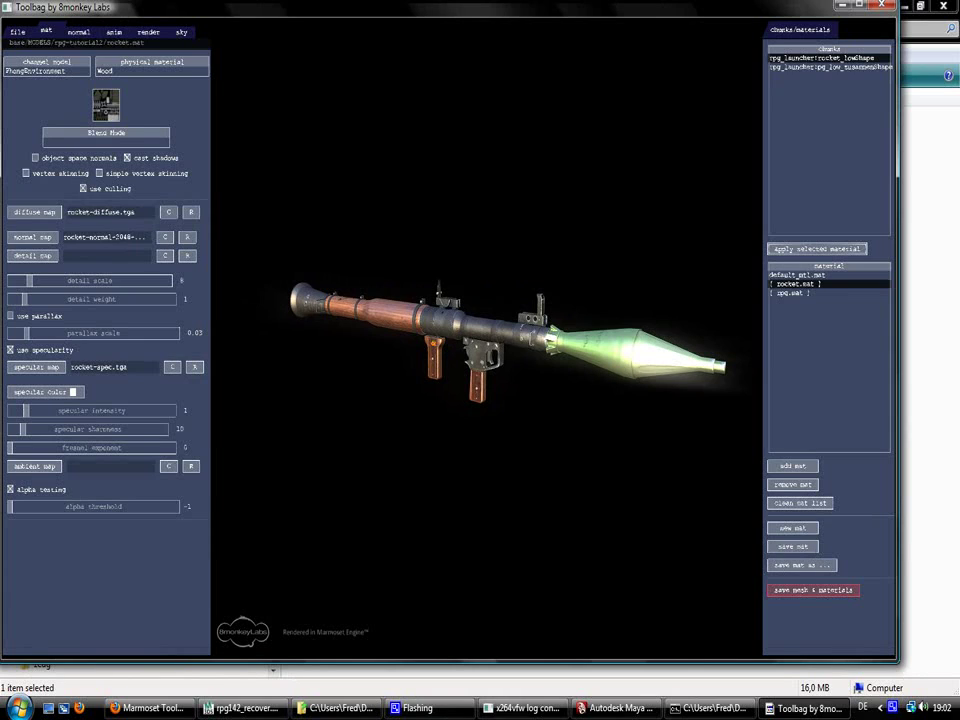
{"action": "scroll", "coordinate": [487, 338], "scroll_direction": "up", "scroll_amount": 10}
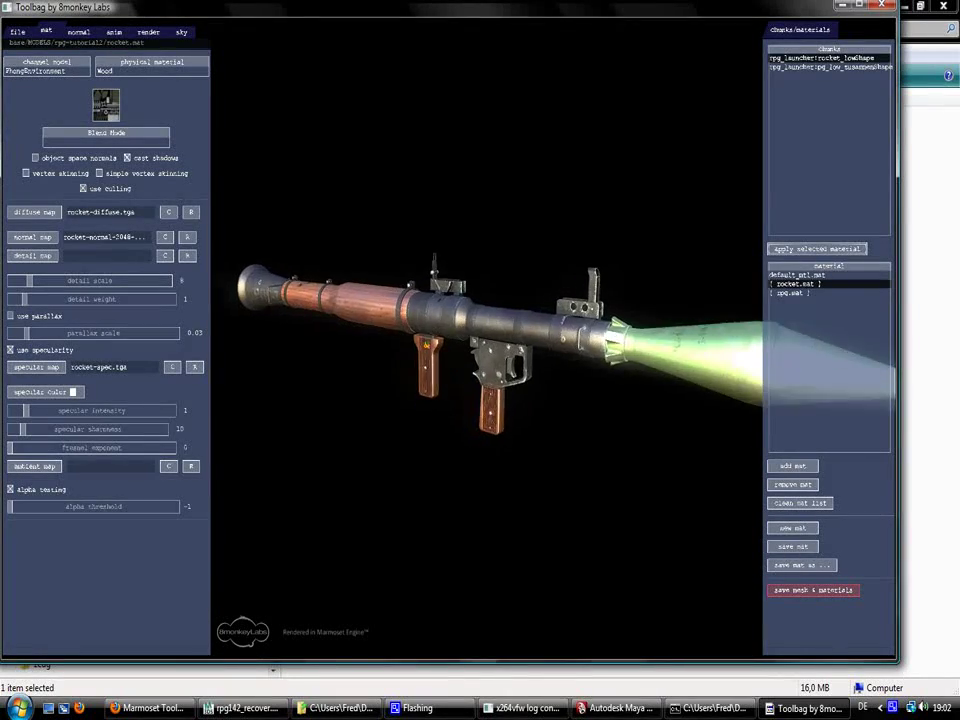
{"action": "scroll", "coordinate": [487, 338], "scroll_direction": "up", "scroll_amount": 5}
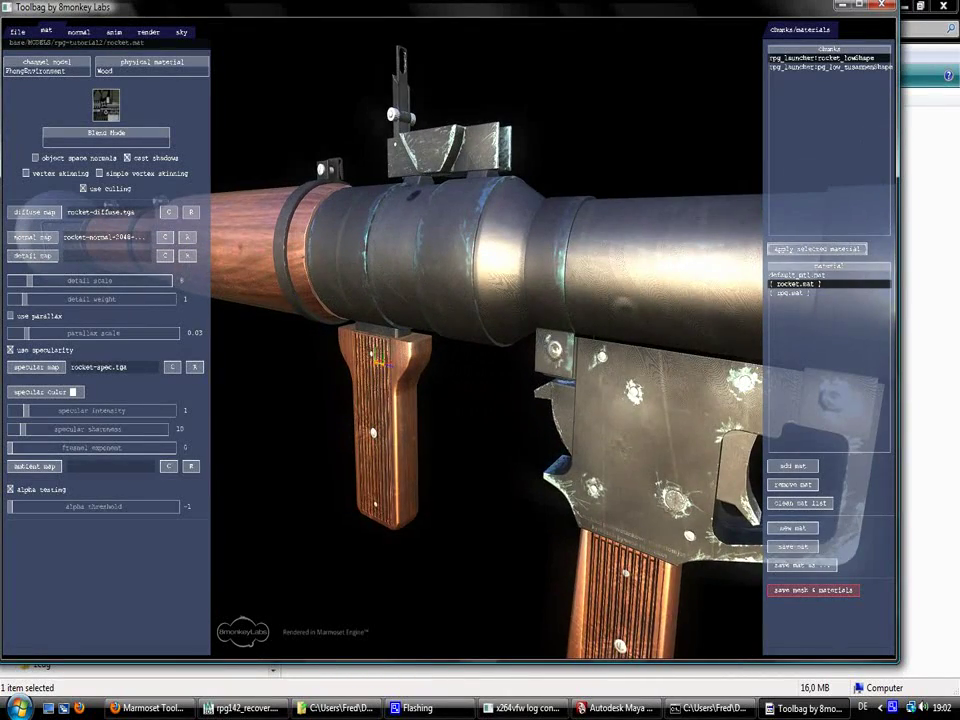
{"action": "scroll", "coordinate": [487, 338], "scroll_direction": "down", "scroll_amount": 3}
{"action": "left_click_drag", "start_coordinate": [487, 338], "coordinate": [410, 348]}
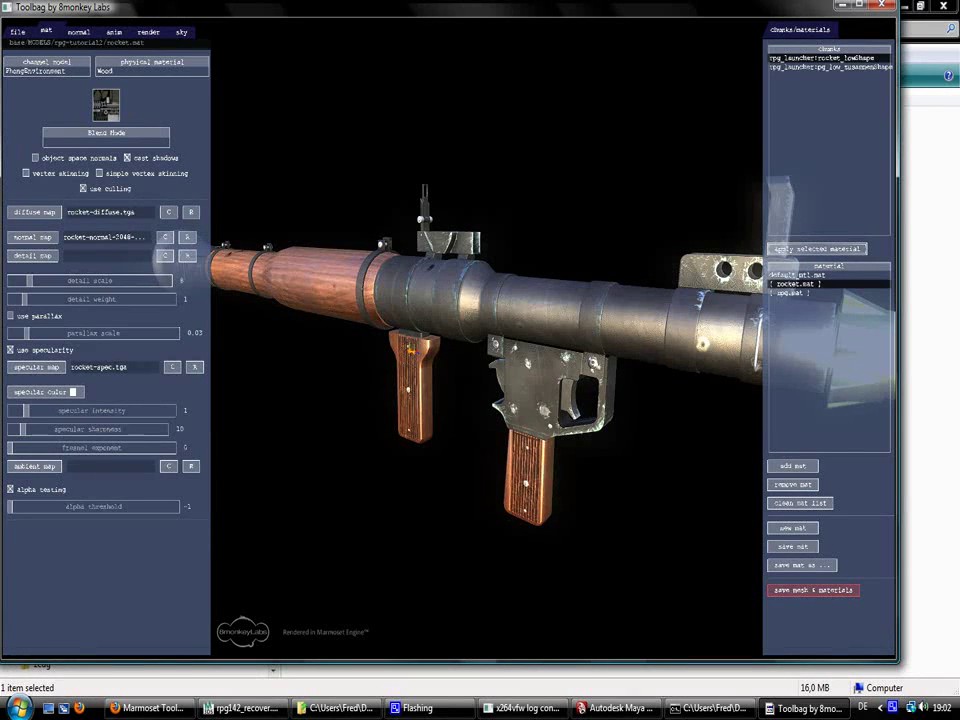
Turn off shadows in the render settings, leaving the shadow distance at 100
{"action": "left_click", "coordinate": [148, 31]}
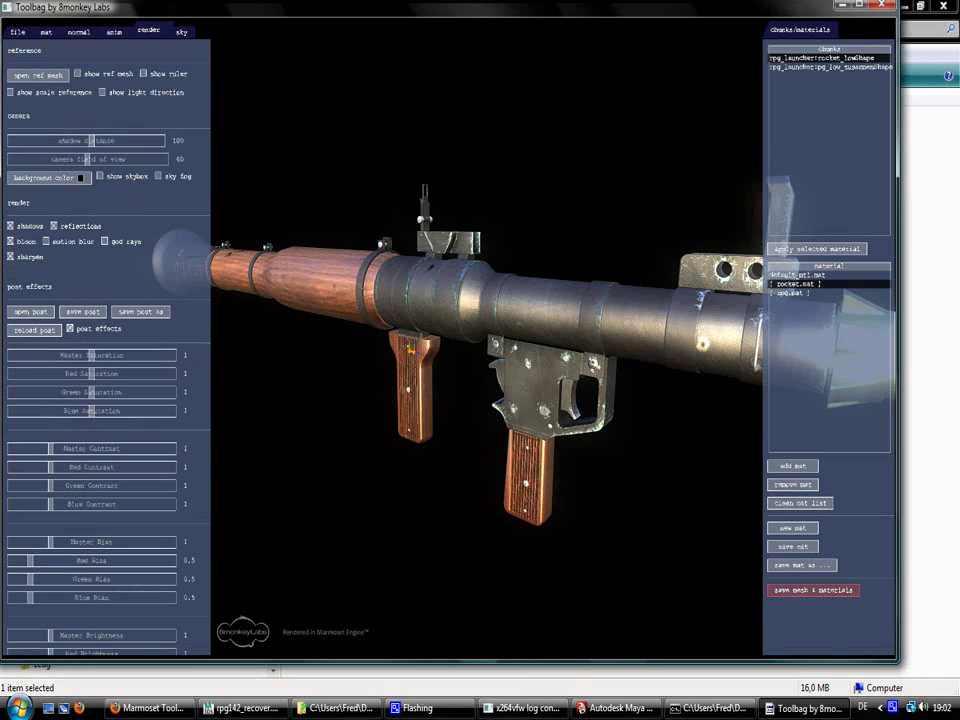
{"action": "mouse_move", "coordinate": [91, 141]}
{"action": "left_mouse_down"}
{"action": "mouse_move", "coordinate": [160, 141]}
{"action": "mouse_move", "coordinate": [90, 141]}
{"action": "left_mouse_up"}
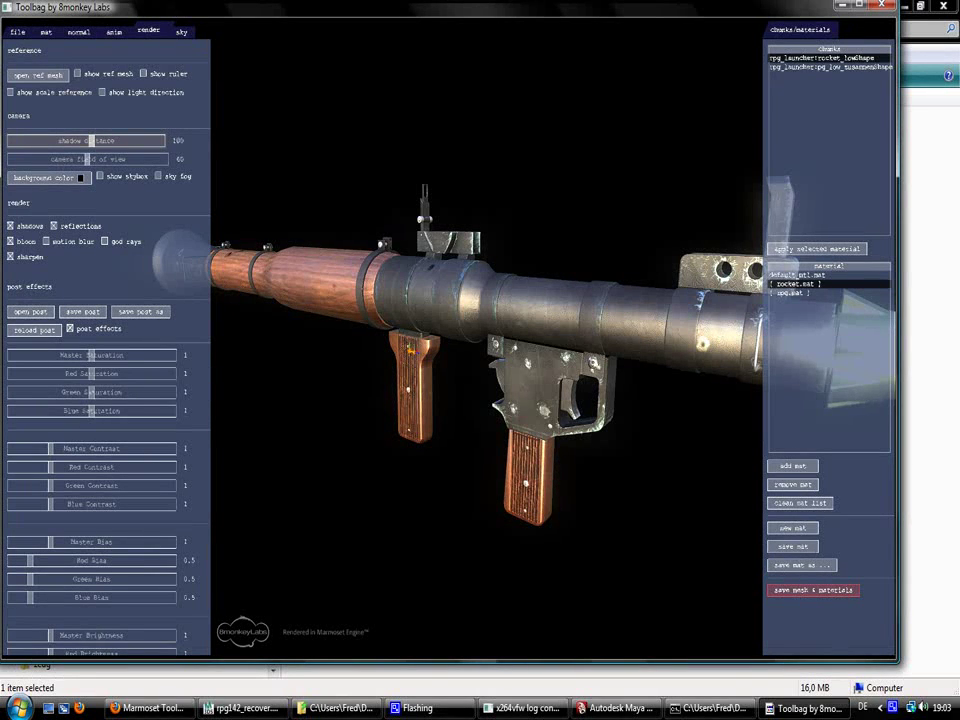
{"action": "left_click", "coordinate": [11, 226]}
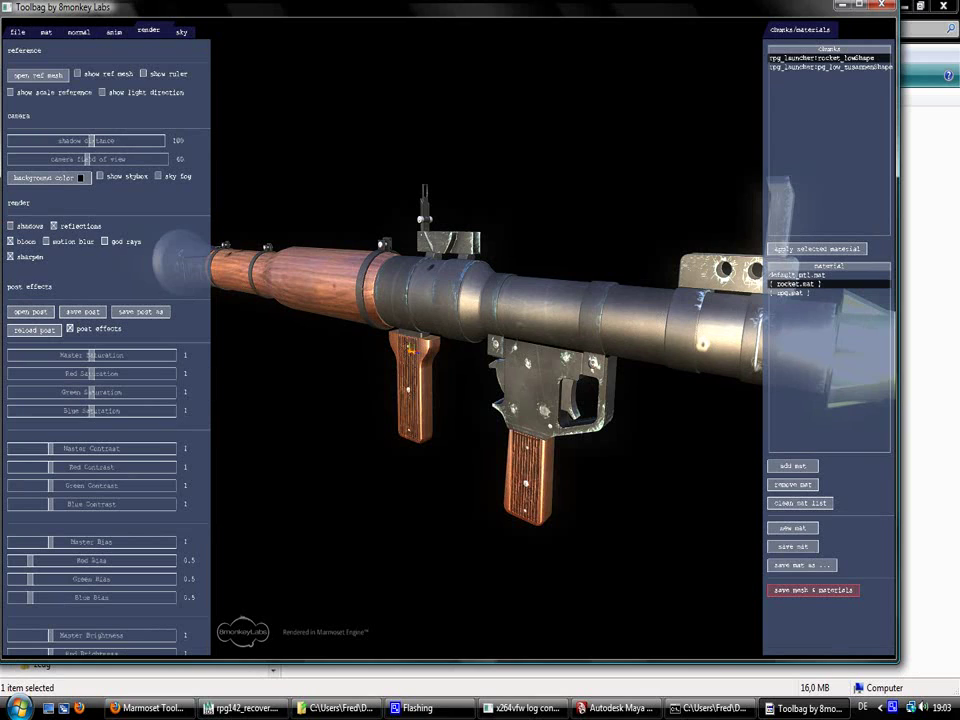
Show the human scale reference and frame the whole figure together with the launcher
{"action": "left_click", "coordinate": [10, 92]}
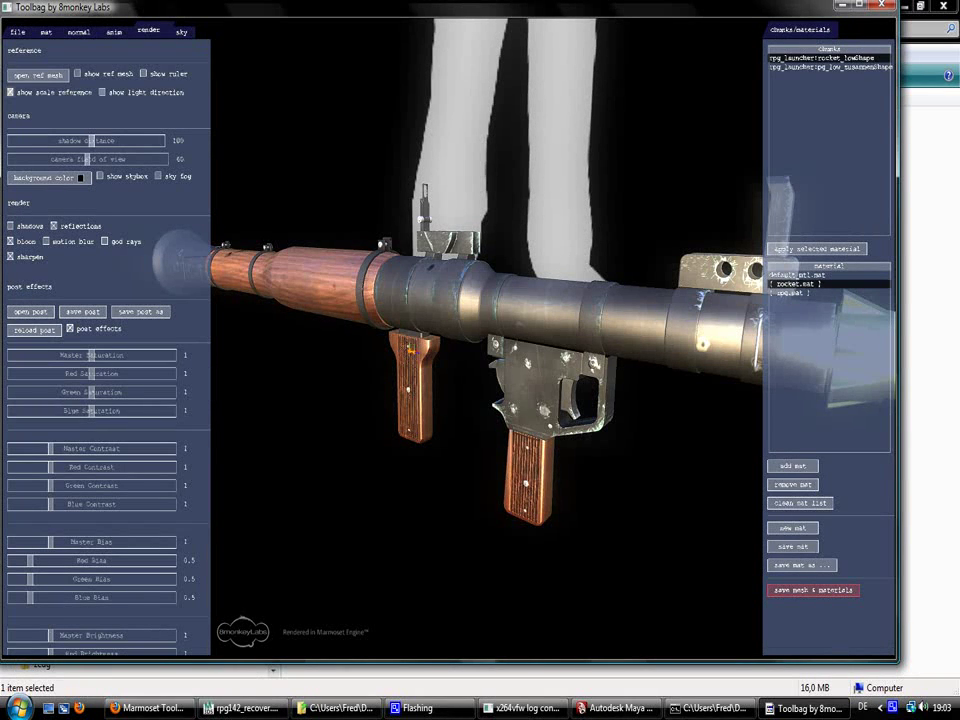
{"action": "scroll", "coordinate": [480, 330], "scroll_direction": "down", "scroll_amount": 8}
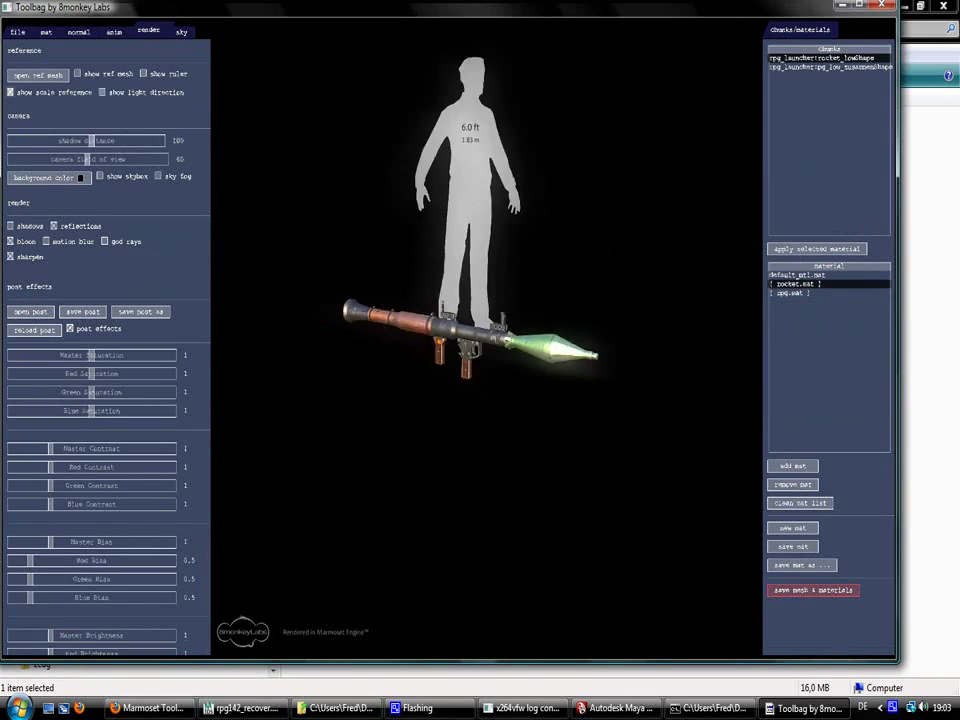
{"action": "scroll", "coordinate": [480, 330], "scroll_direction": "up", "scroll_amount": 3}
{"action": "middle_click_drag", "start_coordinate": [480, 330], "coordinate": [474, 391]}
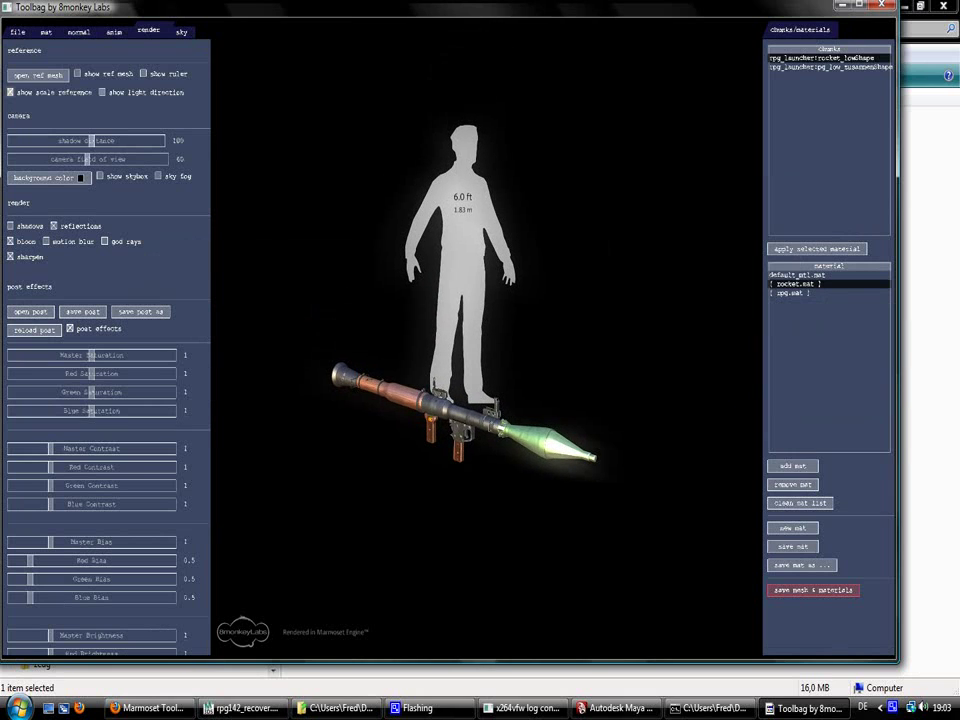
Hide the human scale reference and check the lighting around the launcher with the light direction marker temporarily shown
{"action": "left_click_drag", "start_coordinate": [474, 391], "coordinate": [496, 388]}
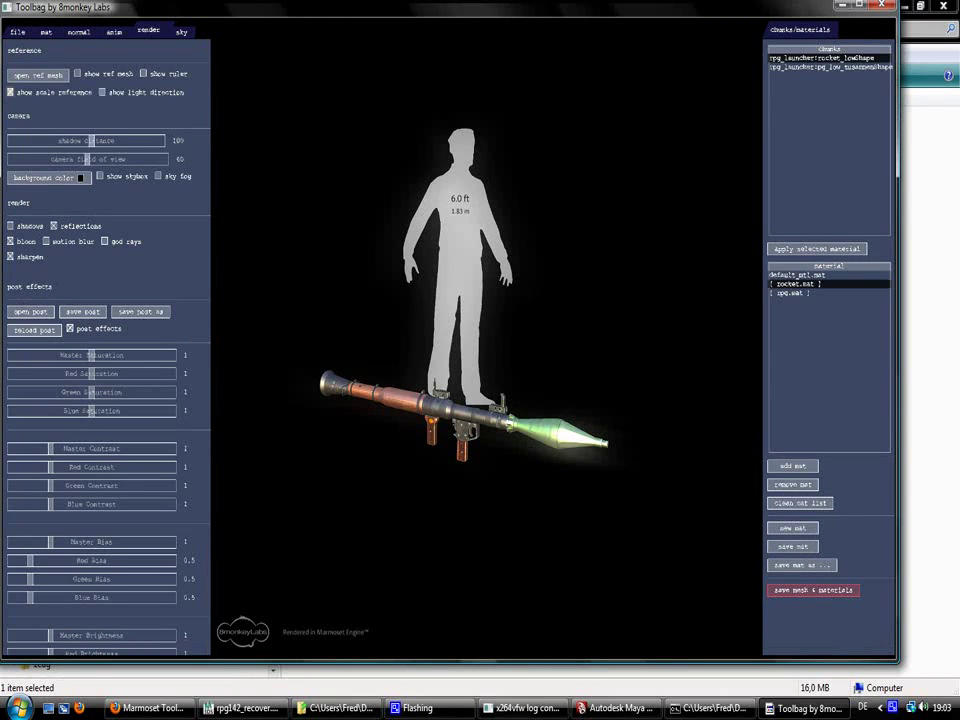
{"action": "left_click", "coordinate": [11, 92]}
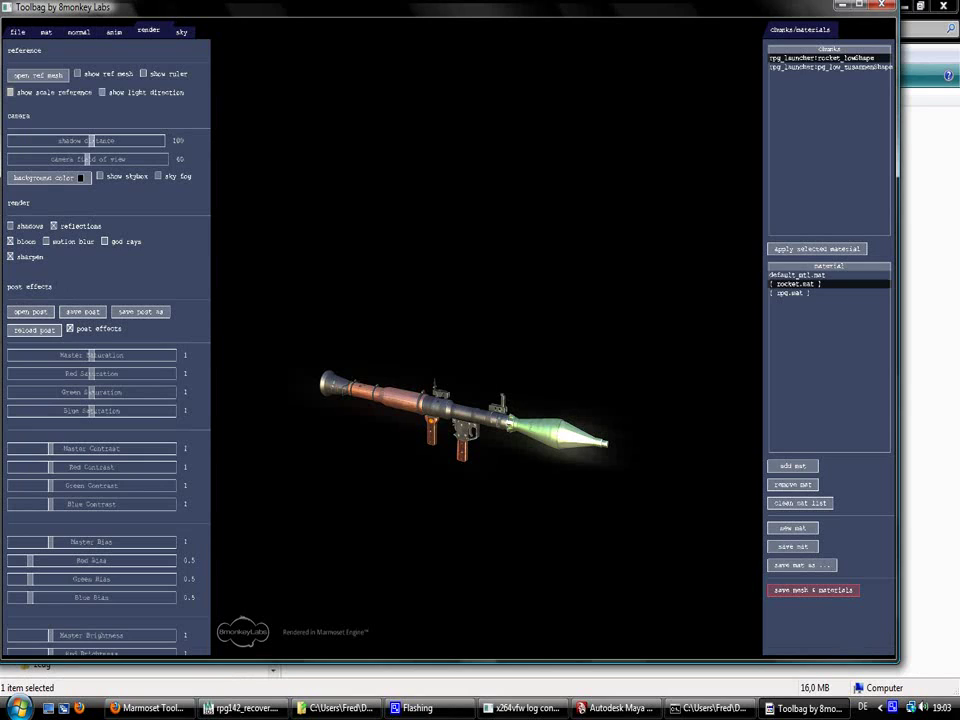
{"action": "left_click", "coordinate": [102, 92]}
{"action": "left_click_drag", "start_coordinate": [420, 380], "coordinate": [660, 430]}
{"action": "left_click_drag", "start_coordinate": [480, 380], "coordinate": [400, 388]}
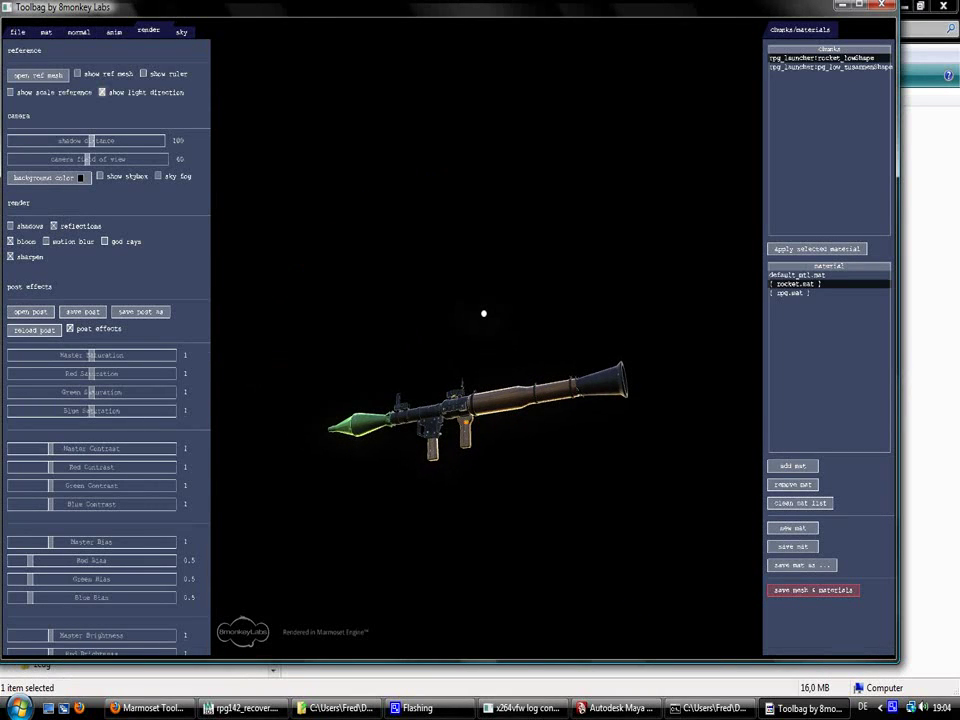
{"action": "left_click_drag", "start_coordinate": [480, 400], "coordinate": [690, 385]}
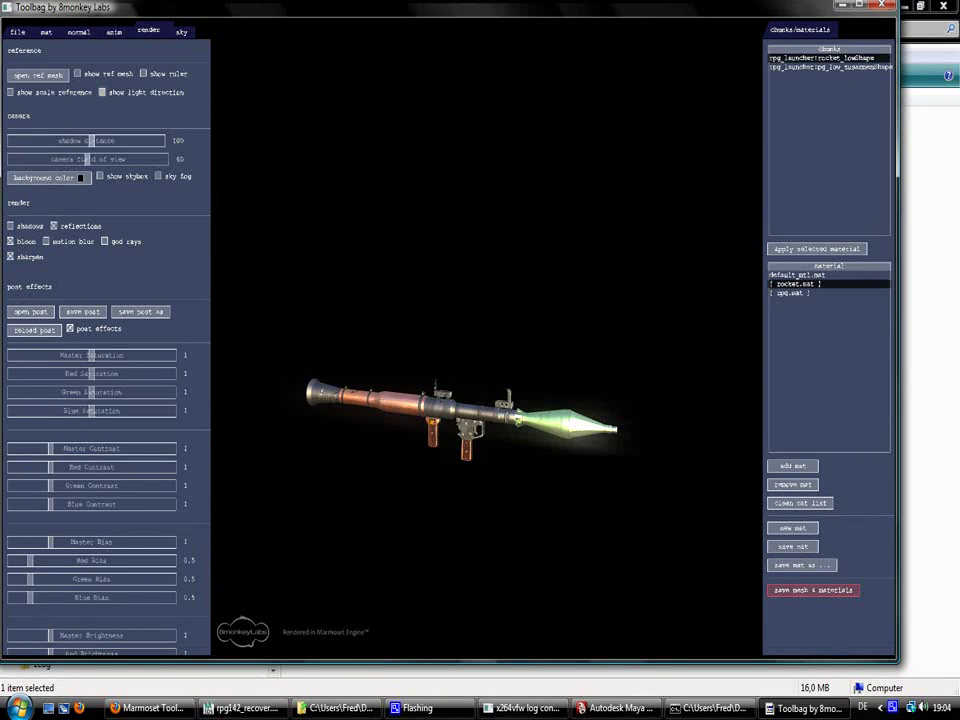
Review the post effects values from saturation down to bloom and sharpness, leaving Bloom Gamma at 2
{"action": "scroll", "coordinate": [107, 346], "scroll_direction": "down", "scroll_amount": 5}
{"action": "scroll", "coordinate": [107, 346], "scroll_direction": "up", "scroll_amount": 5}
{"action": "scroll", "coordinate": [107, 346], "scroll_direction": "down", "scroll_amount": 5}
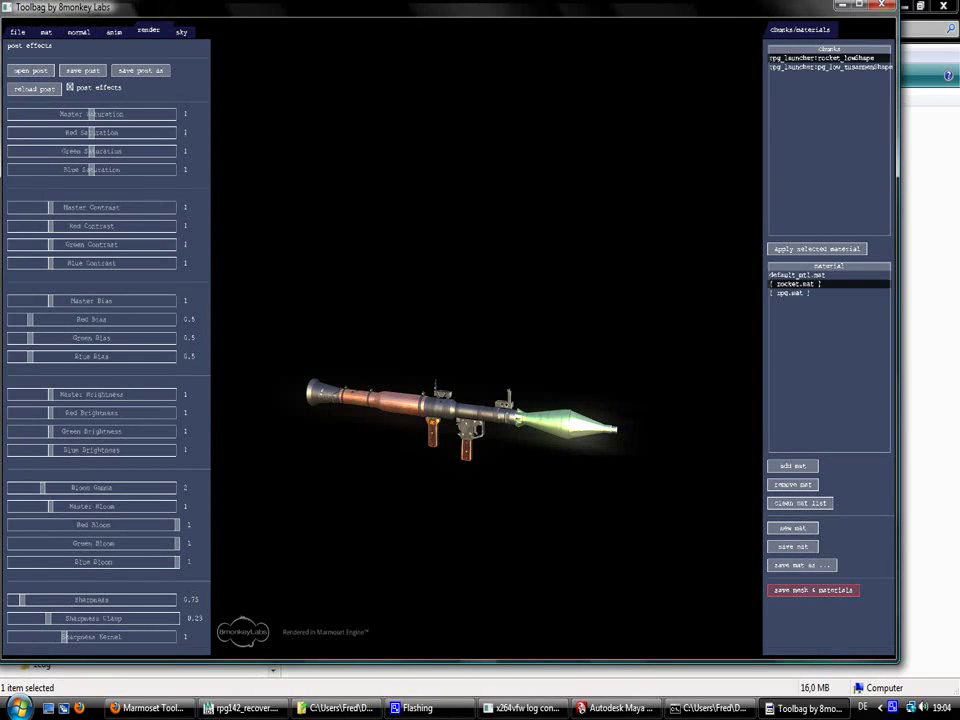
{"action": "mouse_move", "coordinate": [42, 488]}
{"action": "left_mouse_down"}
{"action": "mouse_move", "coordinate": [51, 488]}
{"action": "mouse_move", "coordinate": [41, 488]}
{"action": "left_mouse_up"}
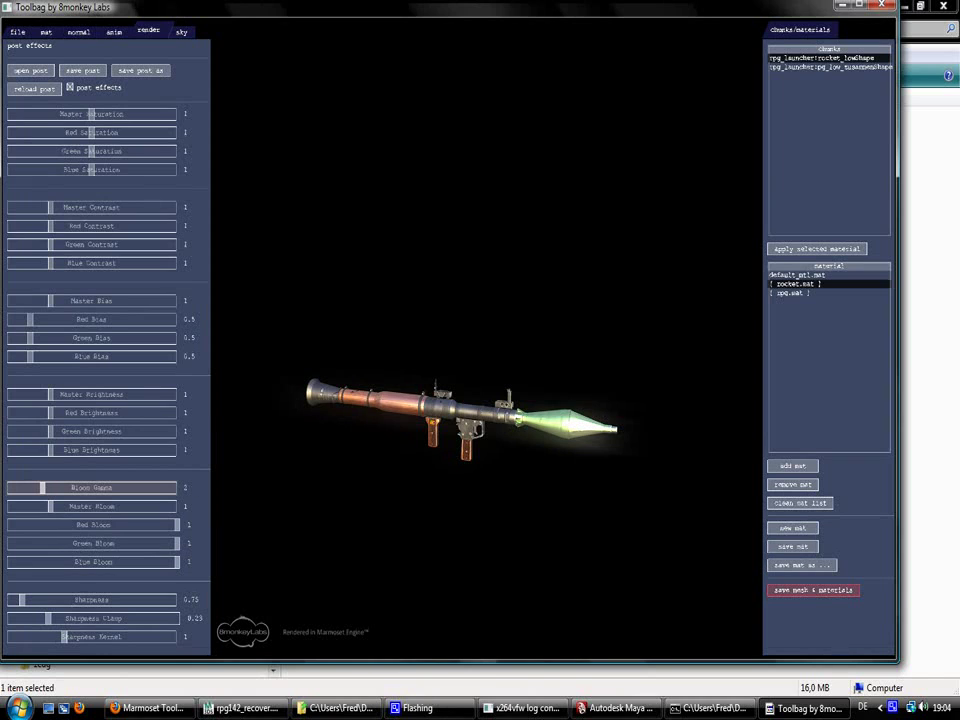
{"action": "scroll", "coordinate": [100, 400], "scroll_direction": "up", "scroll_amount": 6}
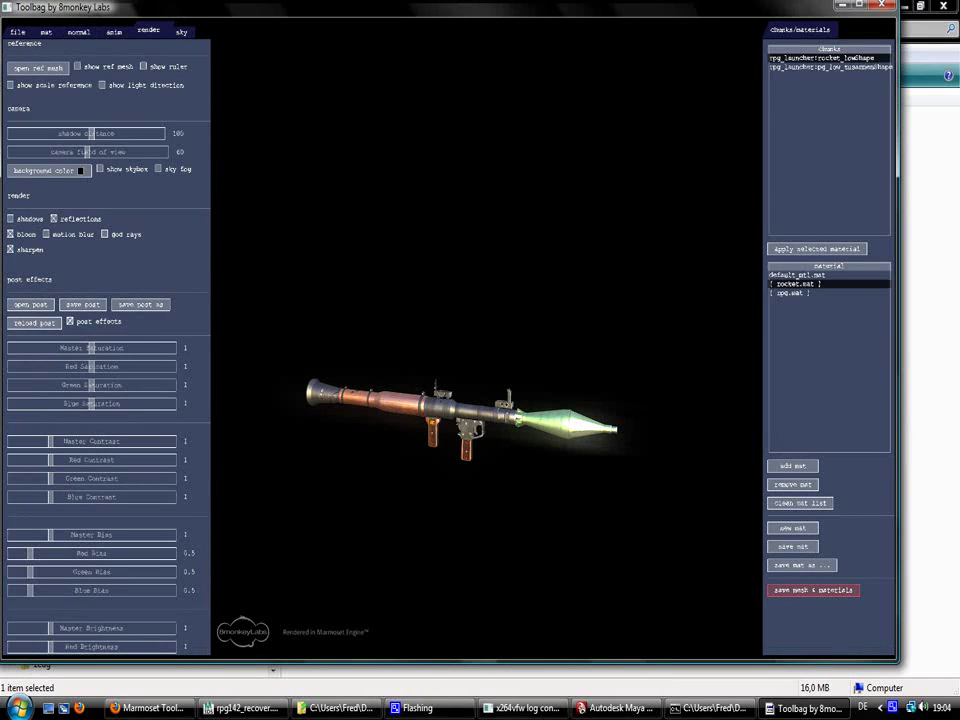
Try a specular intensity of 0.3 on rocket.mat while viewing the launcher up close
{"action": "mouse_move", "coordinate": [470, 400]}
{"action": "left_mouse_down"}
{"action": "mouse_move", "coordinate": [540, 400]}
{"action": "mouse_move", "coordinate": [470, 400]}
{"action": "left_mouse_up"}
{"action": "right_click_drag", "start_coordinate": [470, 400], "coordinate": [470, 465]}
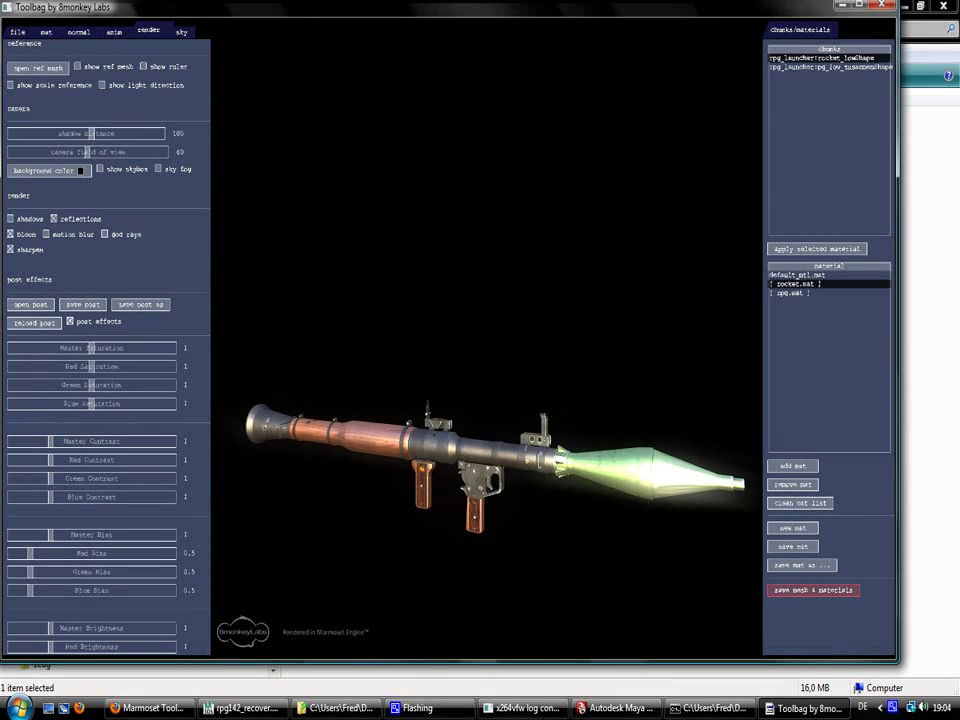
{"action": "middle_click_drag", "start_coordinate": [470, 465], "coordinate": [470, 315]}
{"action": "right_click_drag", "start_coordinate": [470, 315], "coordinate": [470, 360]}
{"action": "left_click_drag", "start_coordinate": [470, 360], "coordinate": [715, 390]}
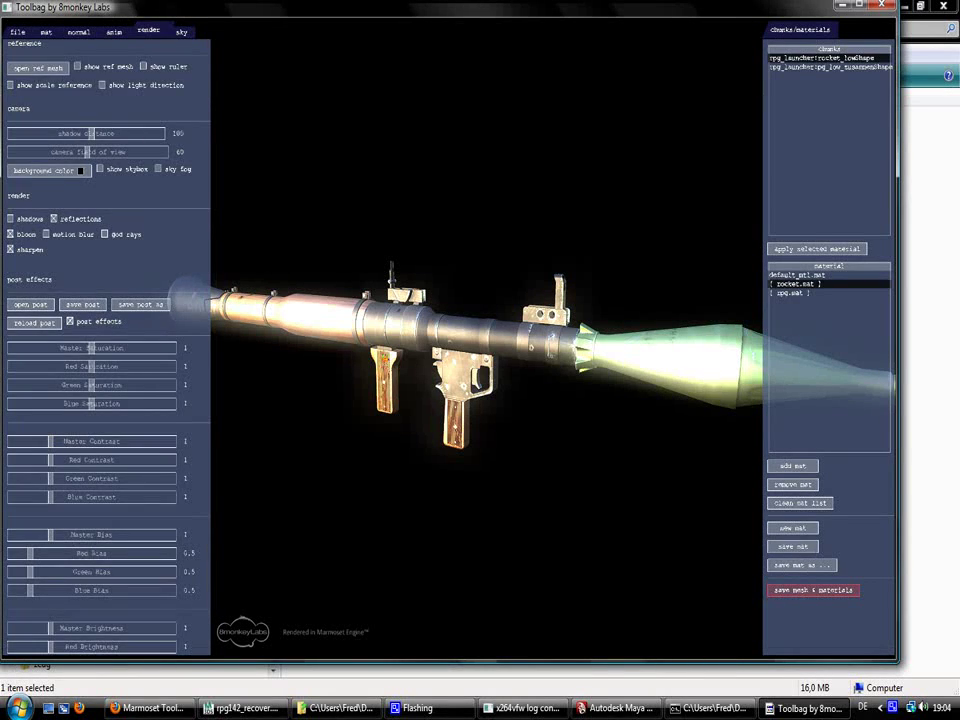
{"action": "left_click", "coordinate": [46, 32]}
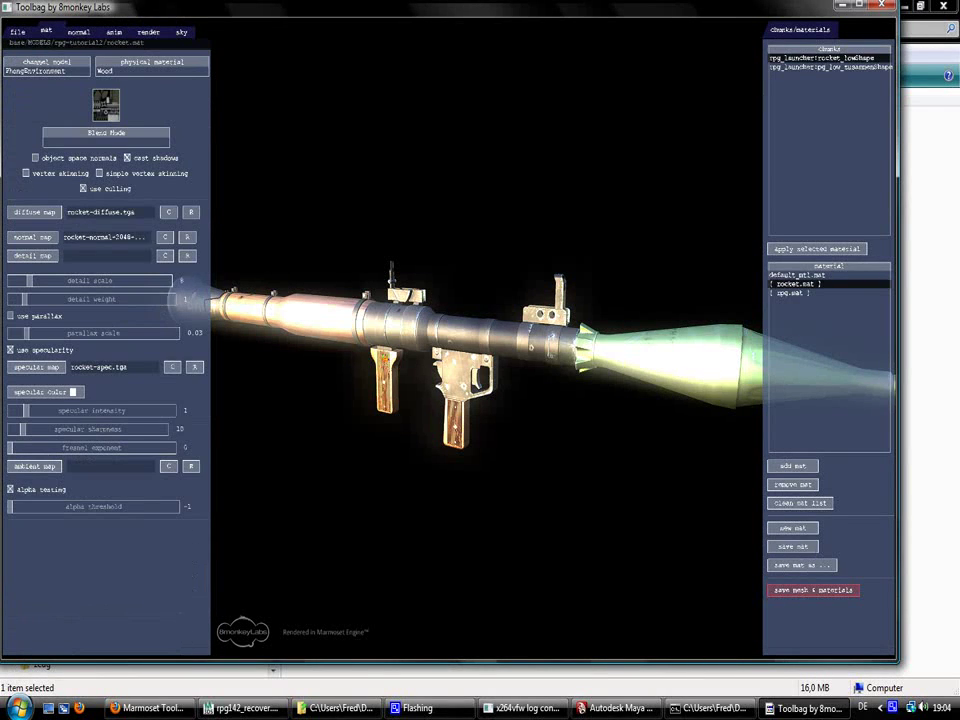
{"action": "left_click_drag", "start_coordinate": [25, 410], "coordinate": [13, 410]}
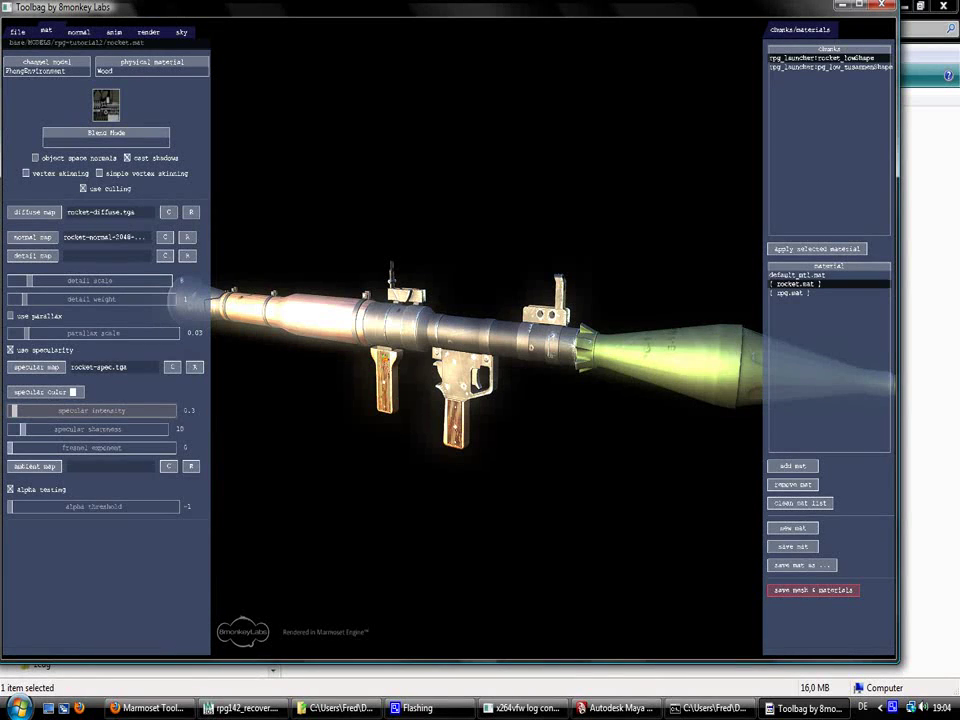
Rotate the light around the launcher and set rocket.mat's alpha threshold to -0.1
{"action": "left_click_drag", "start_coordinate": [400, 400], "coordinate": [600, 400], "text": "shift"}
{"action": "left_click_drag", "start_coordinate": [480, 400], "coordinate": [595, 385], "text": "shift"}
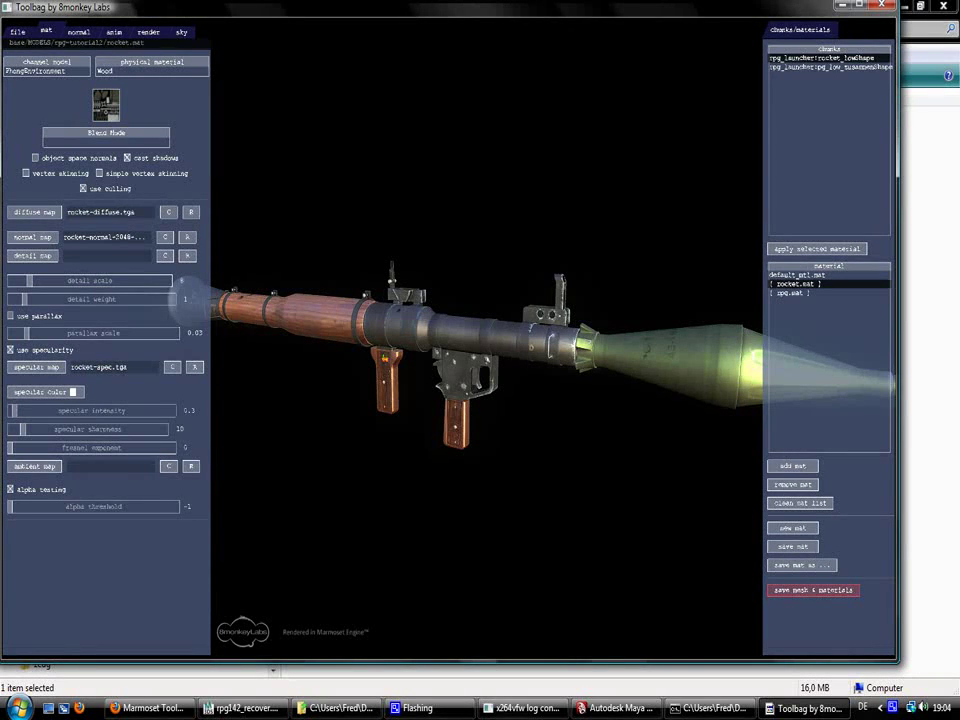
{"action": "left_click", "coordinate": [11, 507]}
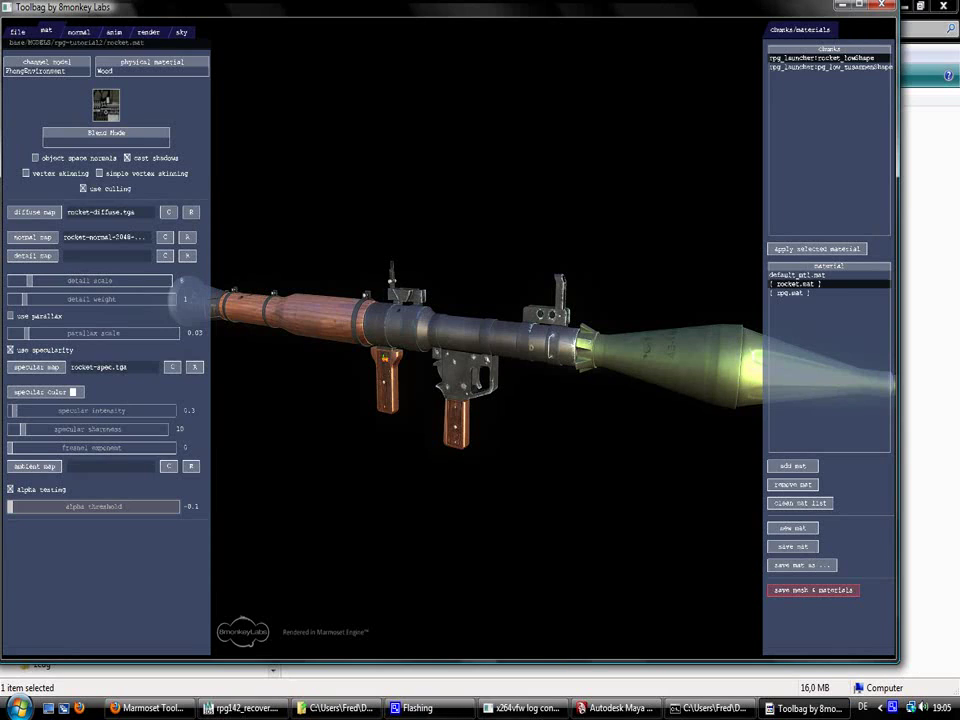
Set the specular intensity to 0.8 on both rpg.mat and rocket.mat
{"action": "left_click", "coordinate": [790, 292]}
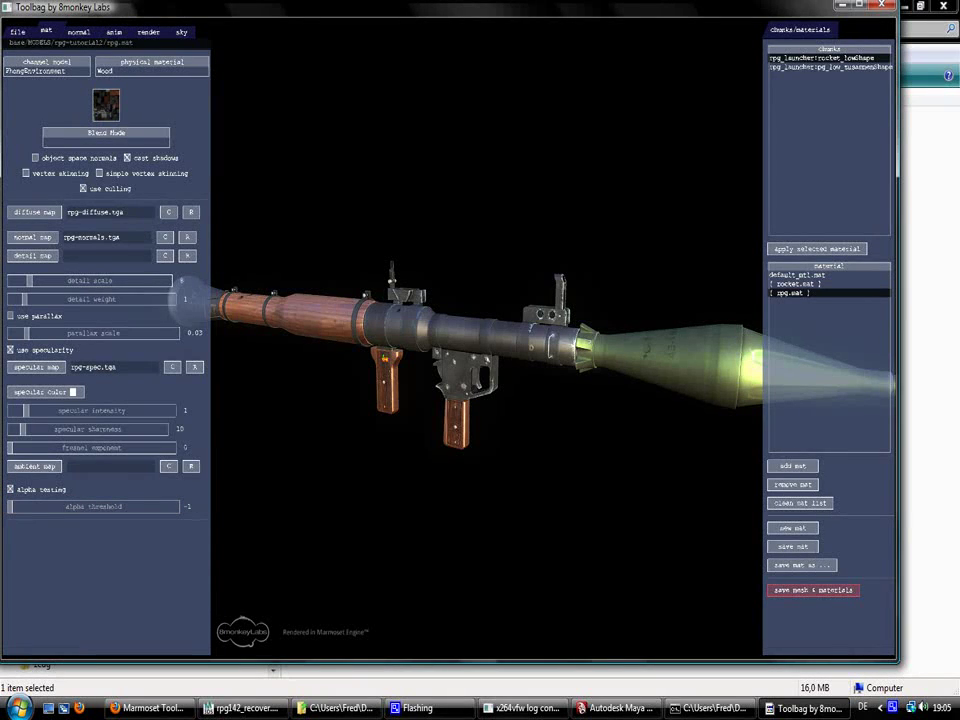
{"action": "mouse_move", "coordinate": [26, 410]}
{"action": "left_mouse_down"}
{"action": "mouse_move", "coordinate": [13, 410]}
{"action": "mouse_move", "coordinate": [21, 410]}
{"action": "left_mouse_up"}
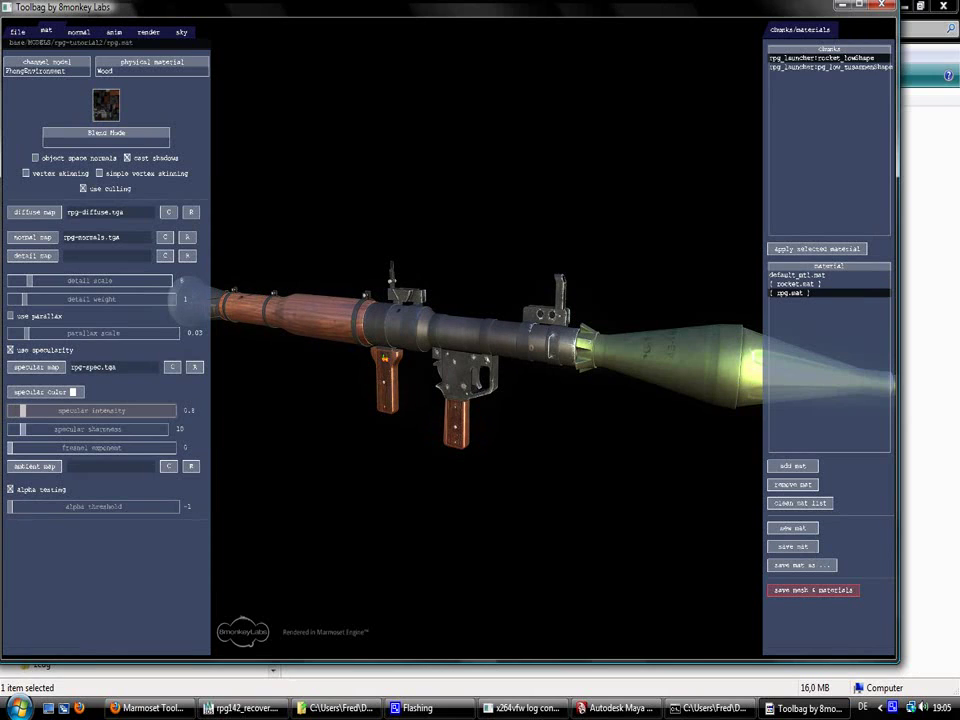
{"action": "left_click", "coordinate": [797, 284]}
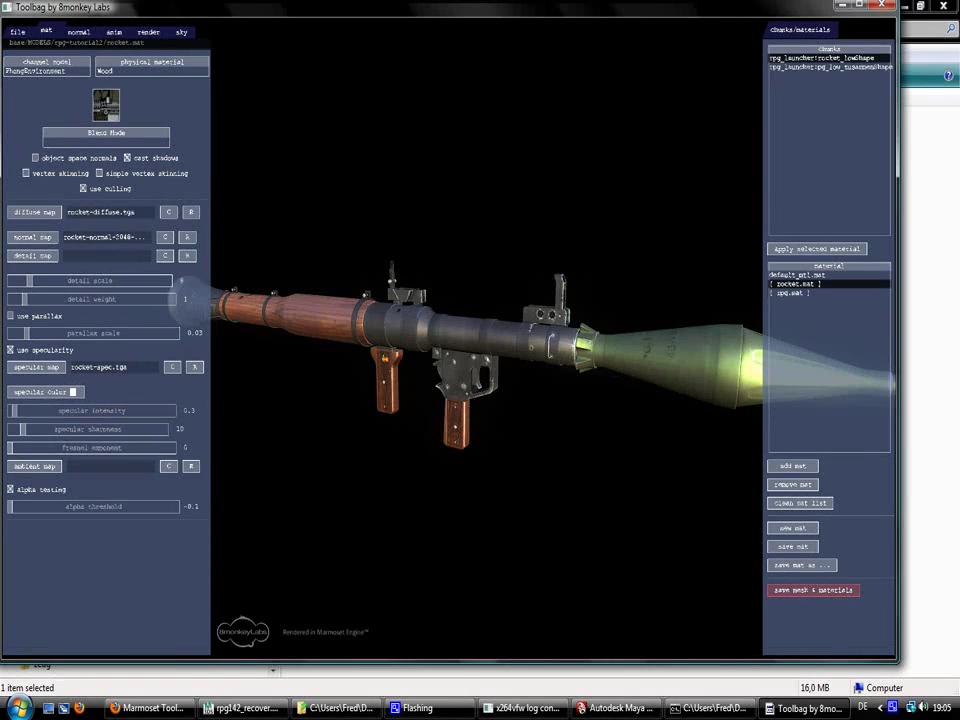
{"action": "left_click_drag", "start_coordinate": [13, 410], "coordinate": [21, 410]}
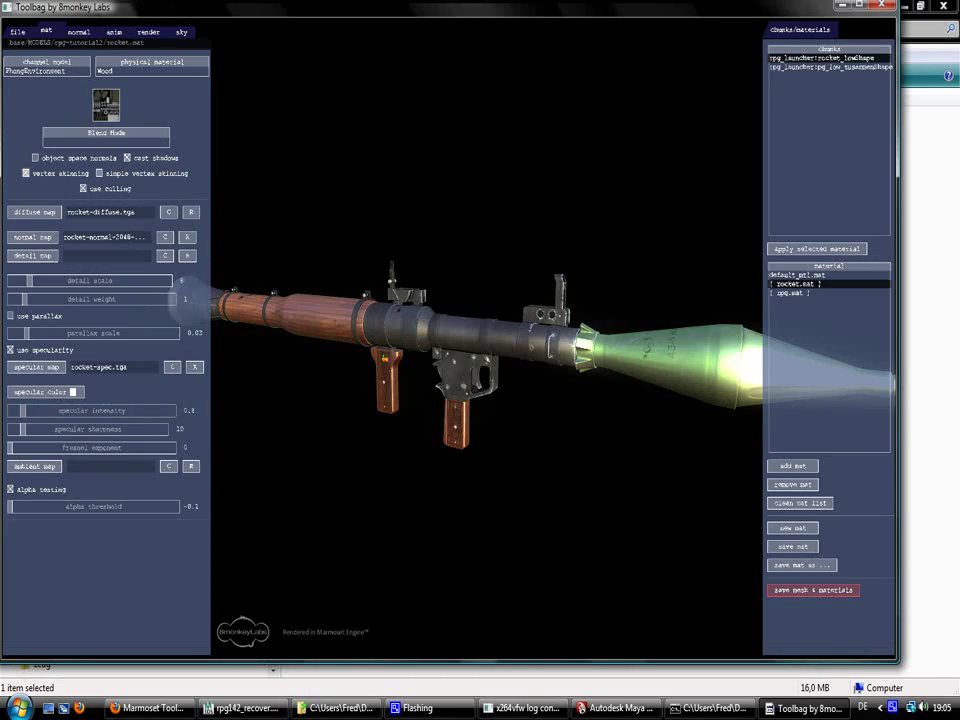
Enable vertex skinning on rpg.mat
{"action": "left_click", "coordinate": [795, 293]}
{"action": "left_click", "coordinate": [26, 173]}
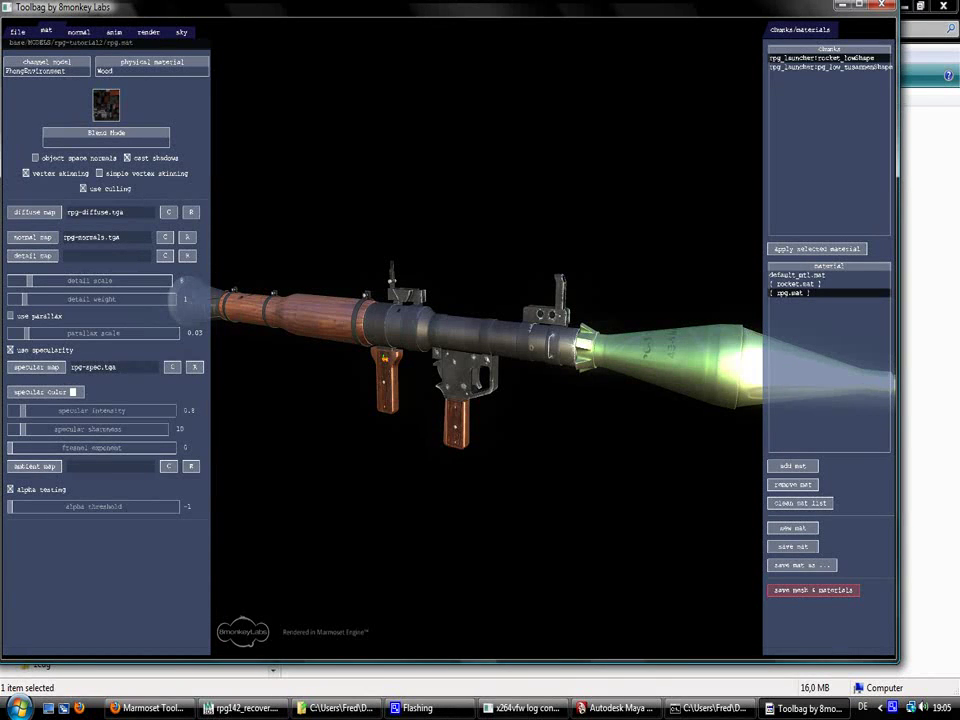
Add the animation rpg-ani.anim from the rpg-tutorial2 folder to the launcher
{"action": "left_click", "coordinate": [114, 31]}
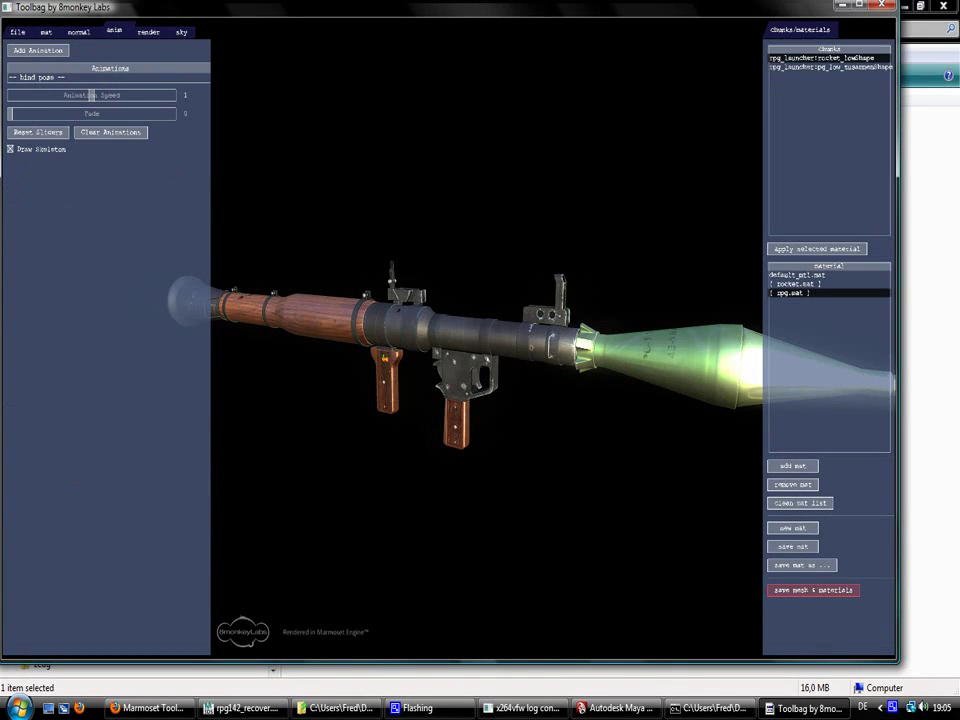
{"action": "left_click", "coordinate": [38, 50]}
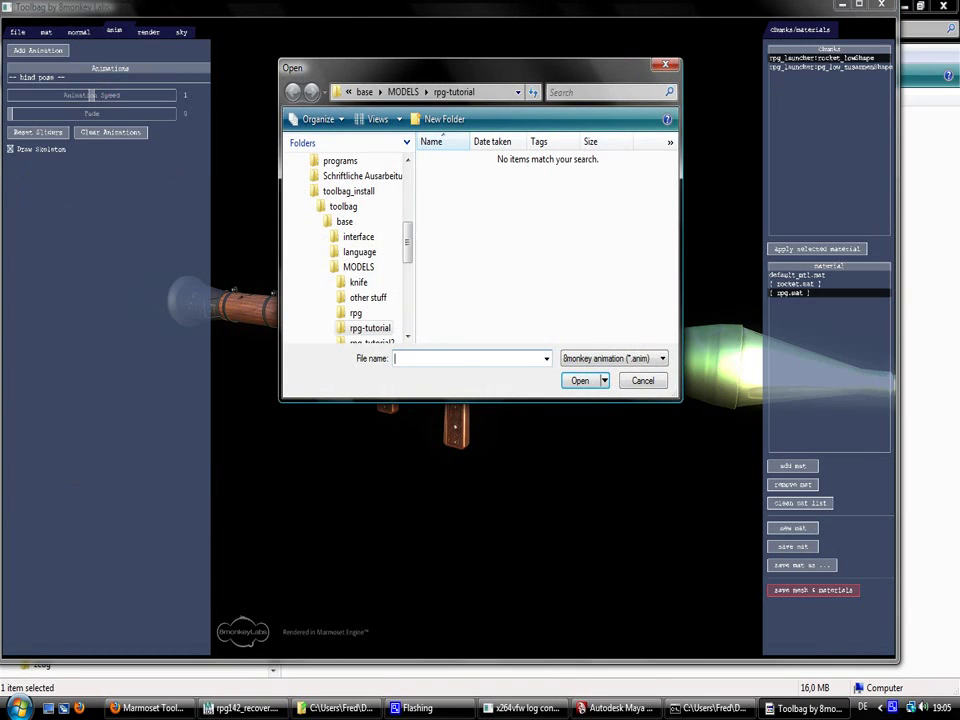
{"action": "left_click", "coordinate": [370, 341]}
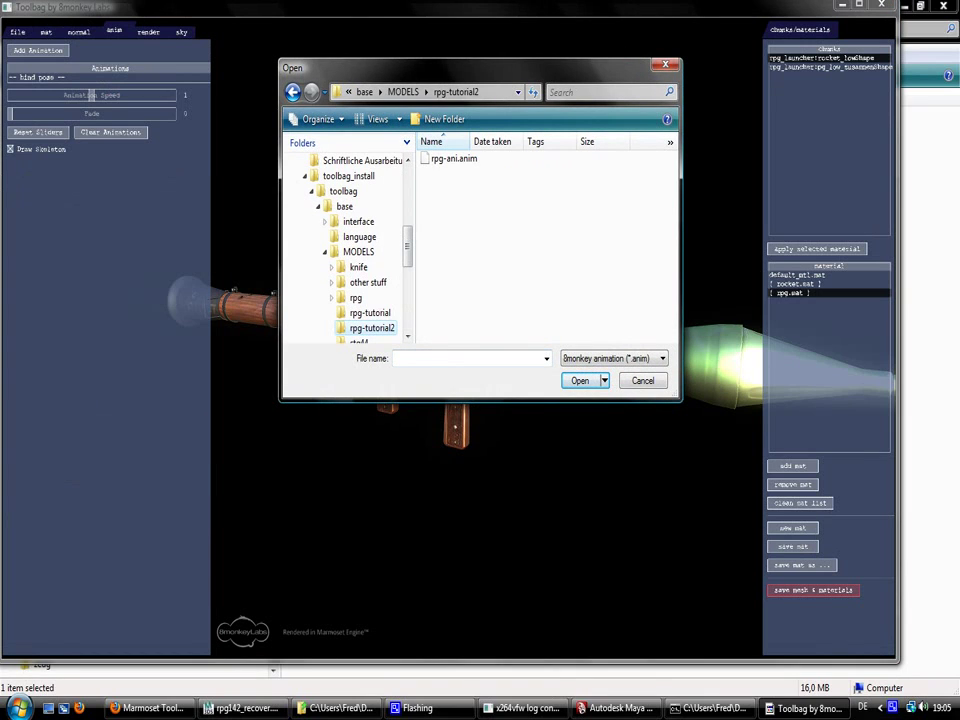
{"action": "left_click", "coordinate": [453, 158]}
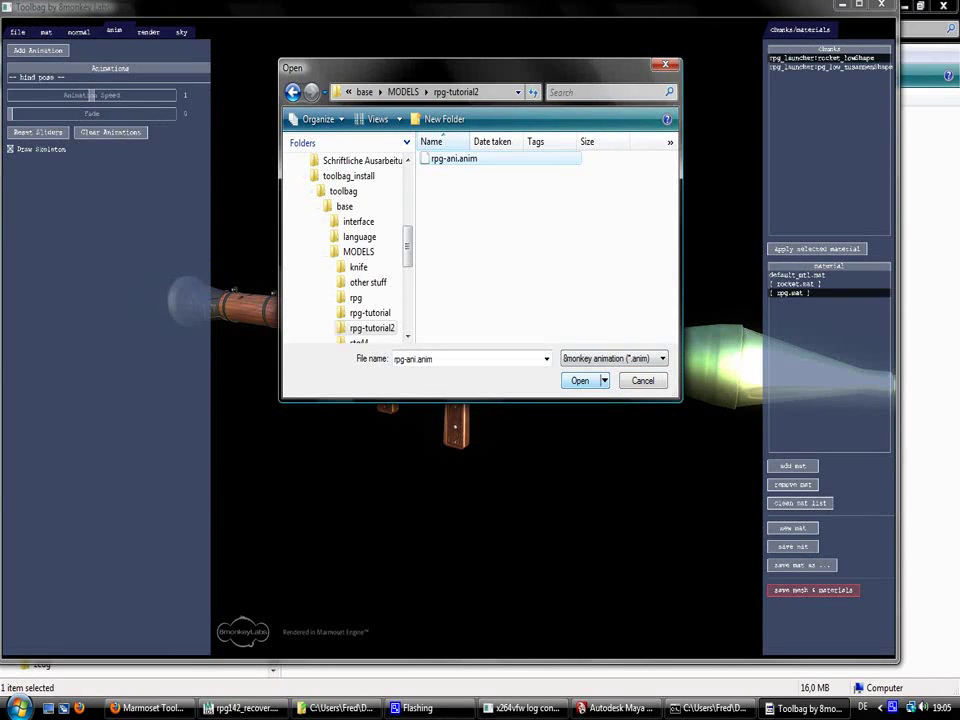
{"action": "left_click", "coordinate": [580, 380]}
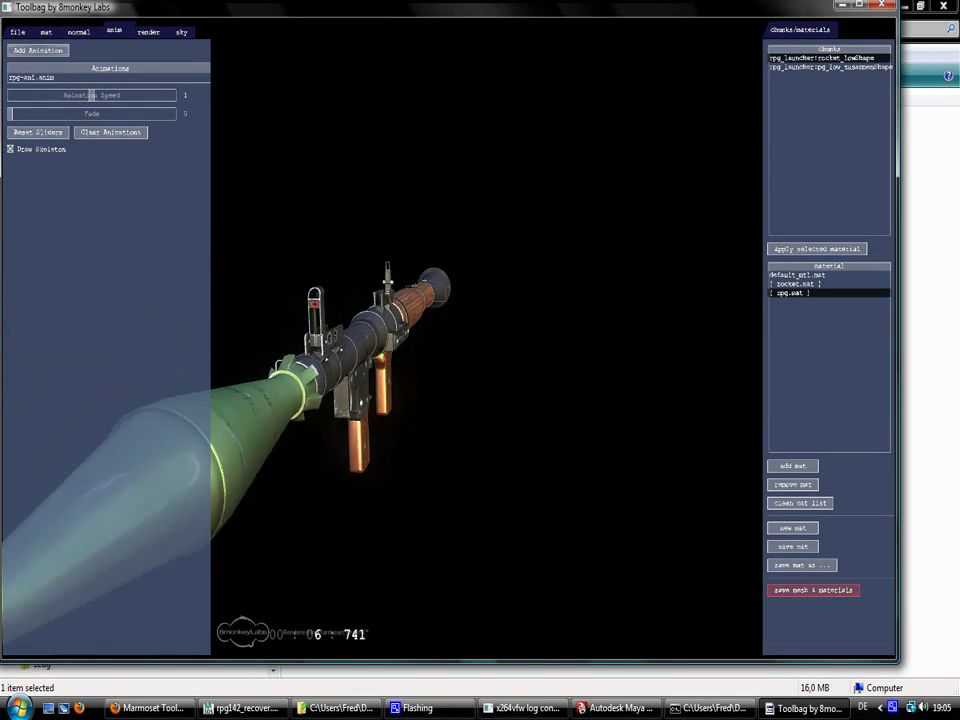
Watch the rotating launcher with the interface hidden, and turn off skeleton drawing
{"action": "key", "text": "Escape"}
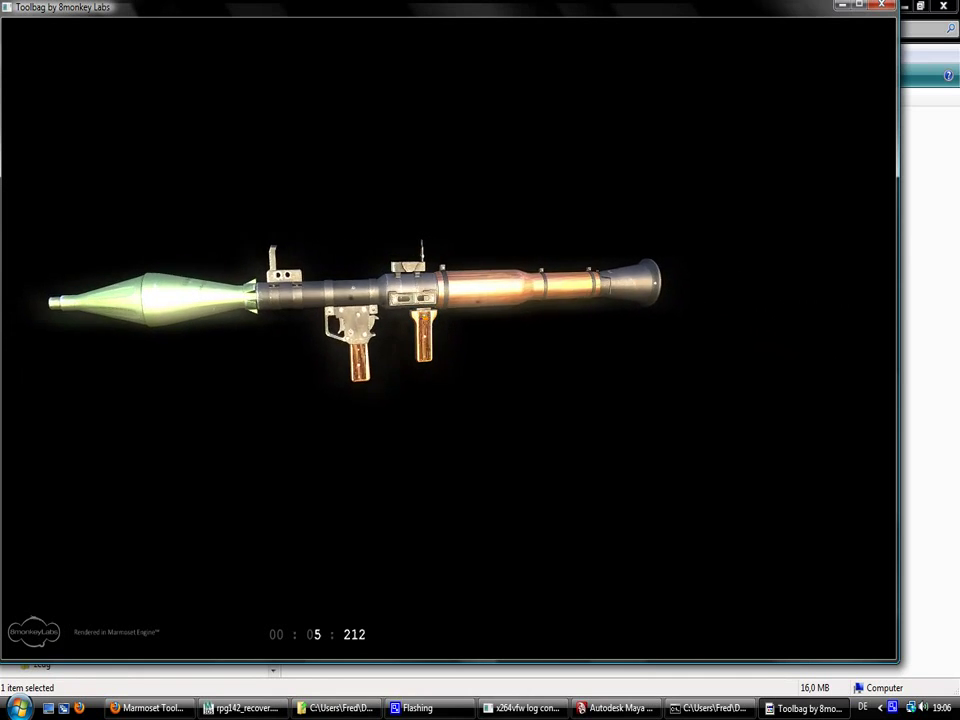
{"action": "key", "text": "Escape"}
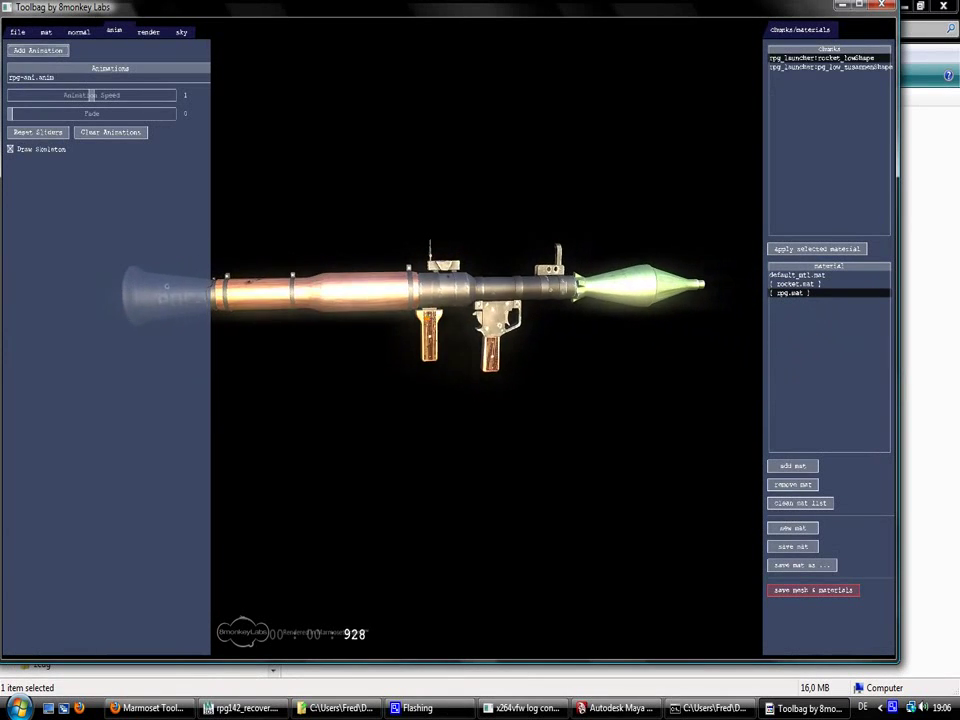
{"action": "key", "text": "Escape"}
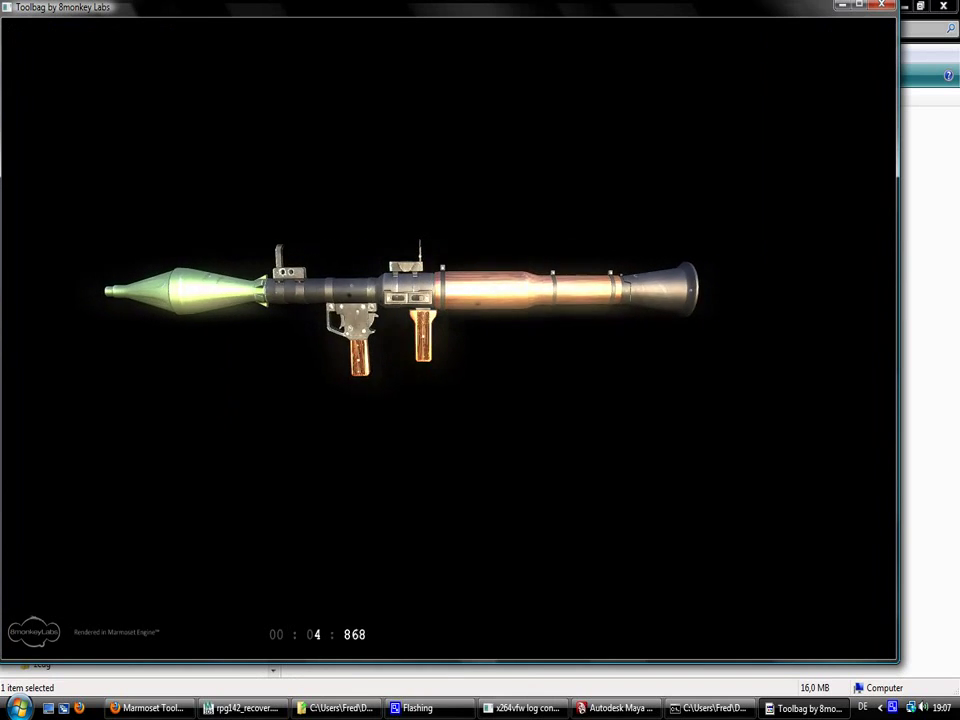
{"action": "key", "text": "Escape"}
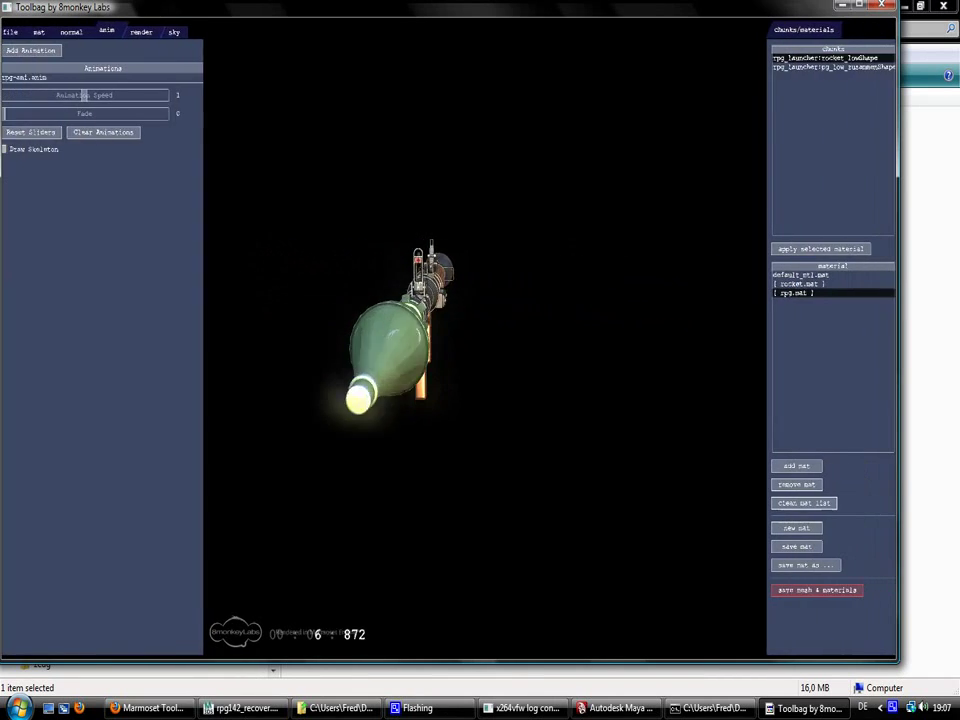
Try an animation speed of 0.6, restore it to 1 and hide the interface
{"action": "left_click_drag", "start_coordinate": [91, 96], "coordinate": [79, 96]}
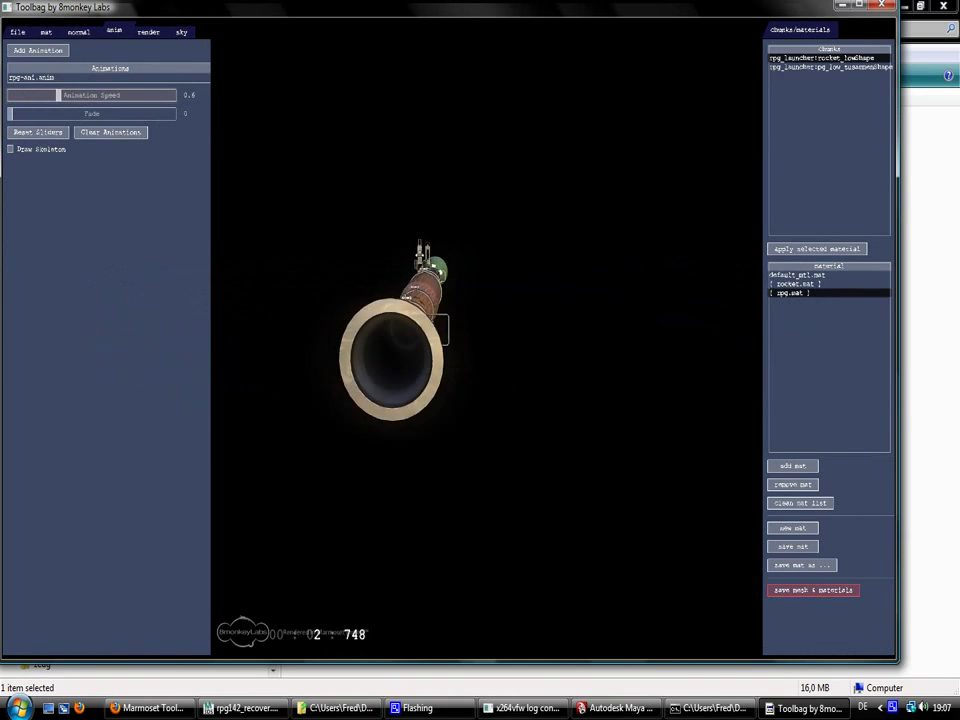
{"action": "left_click_drag", "start_coordinate": [57, 95], "coordinate": [92, 95]}
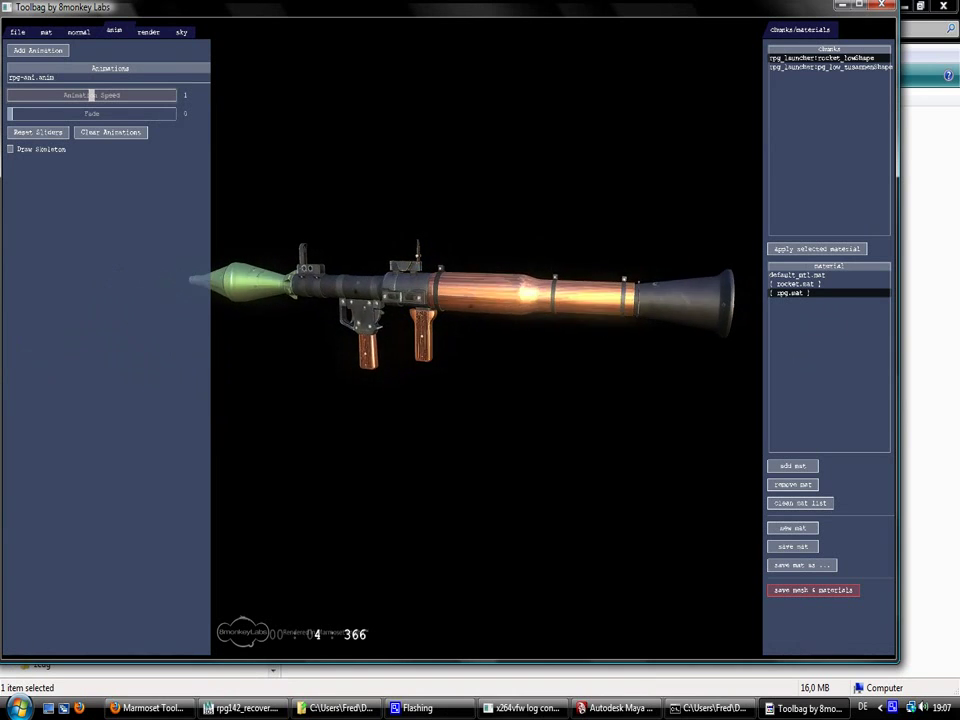
{"action": "key", "text": "h"}
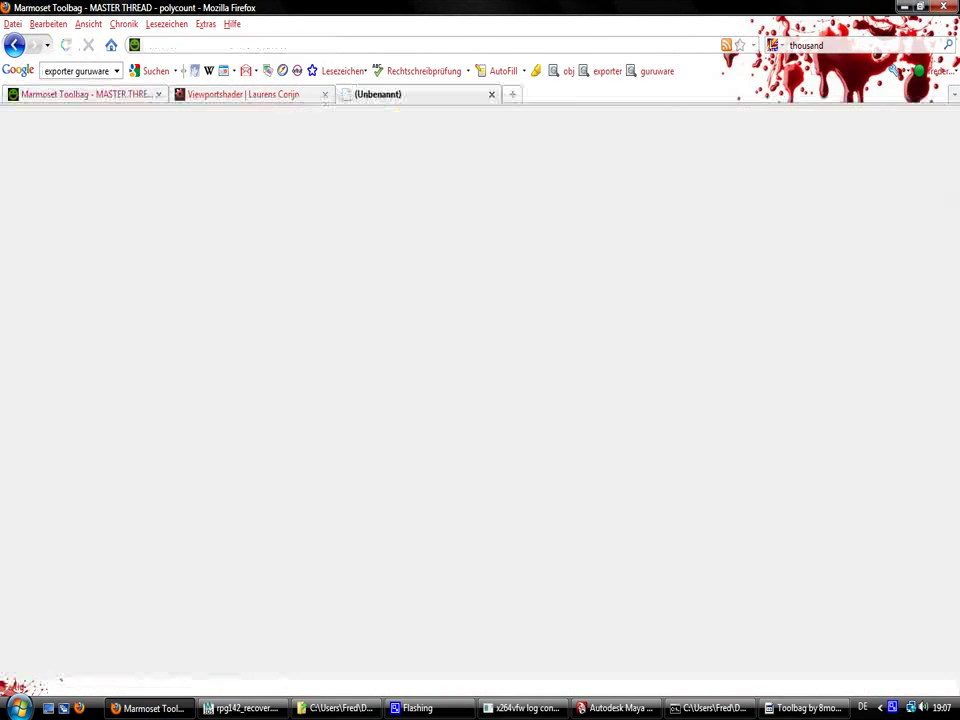
Switch to Firefox and search Google for camstudio in a new tab
{"action": "key", "text": "ctrl+t"}
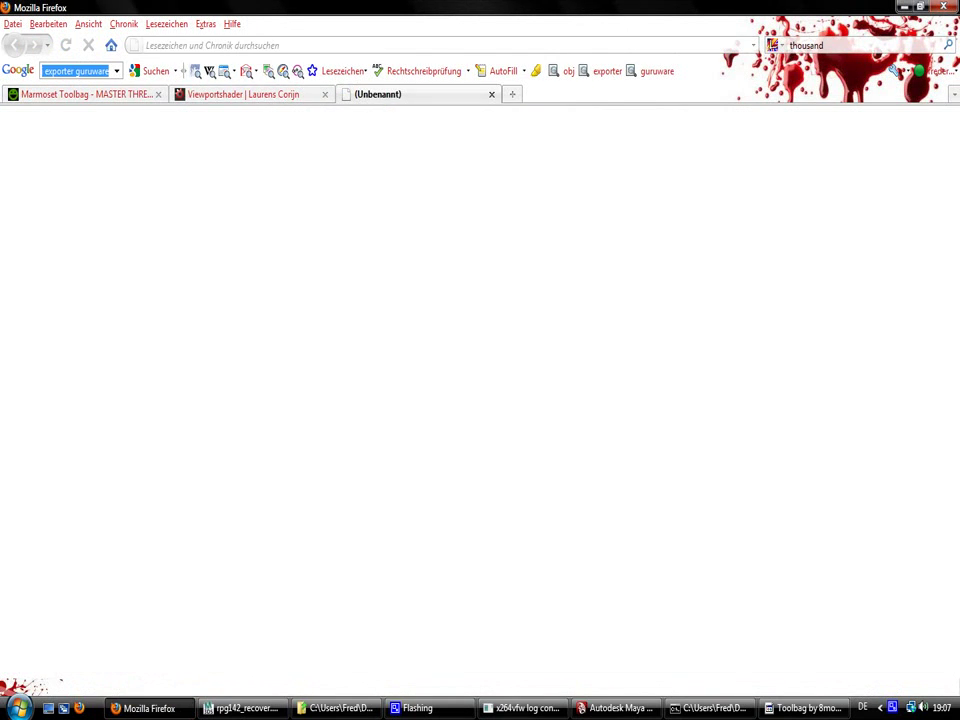
{"action": "type", "text": "cams"}
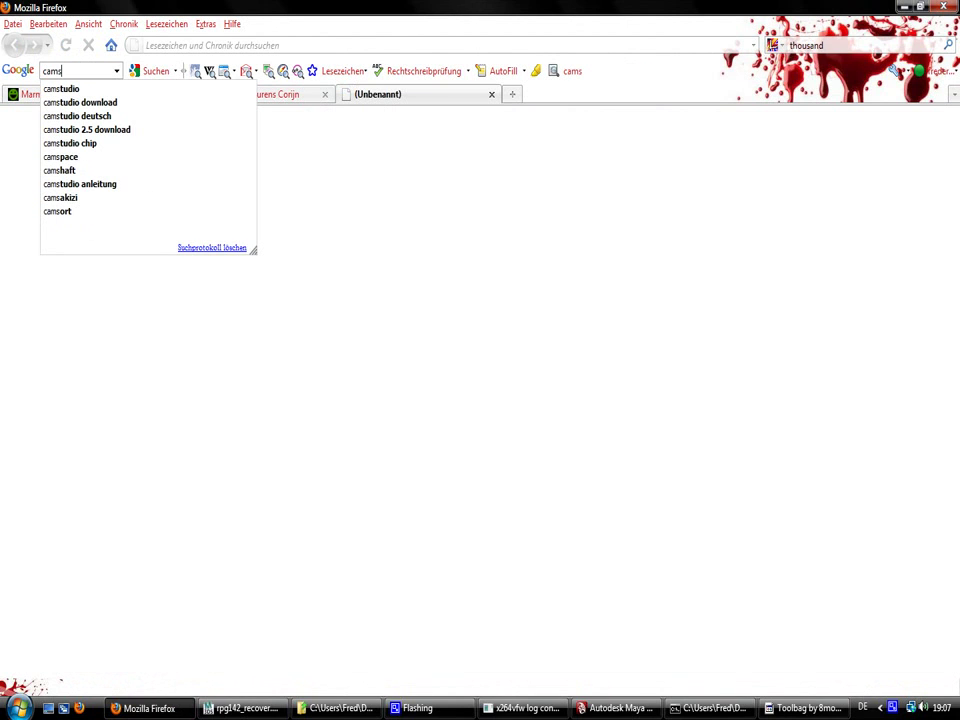
{"action": "type", "text": "tudio"}
{"action": "key", "text": "Return"}
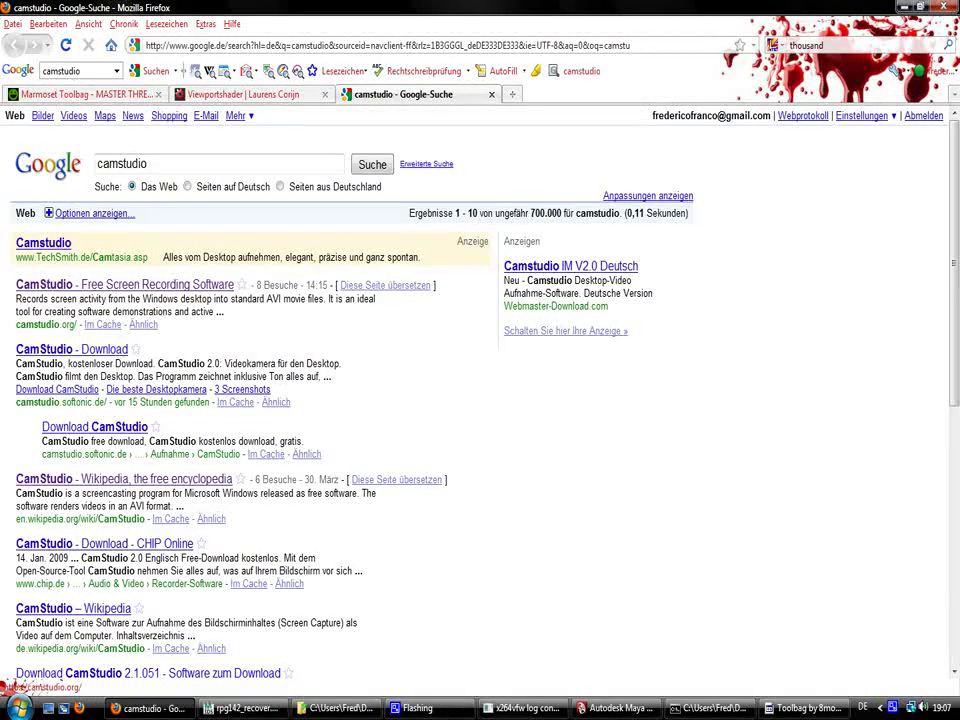
Open the camstudio.org site from the results and look through its page for the program and codec download links
{"action": "left_click", "coordinate": [125, 284]}
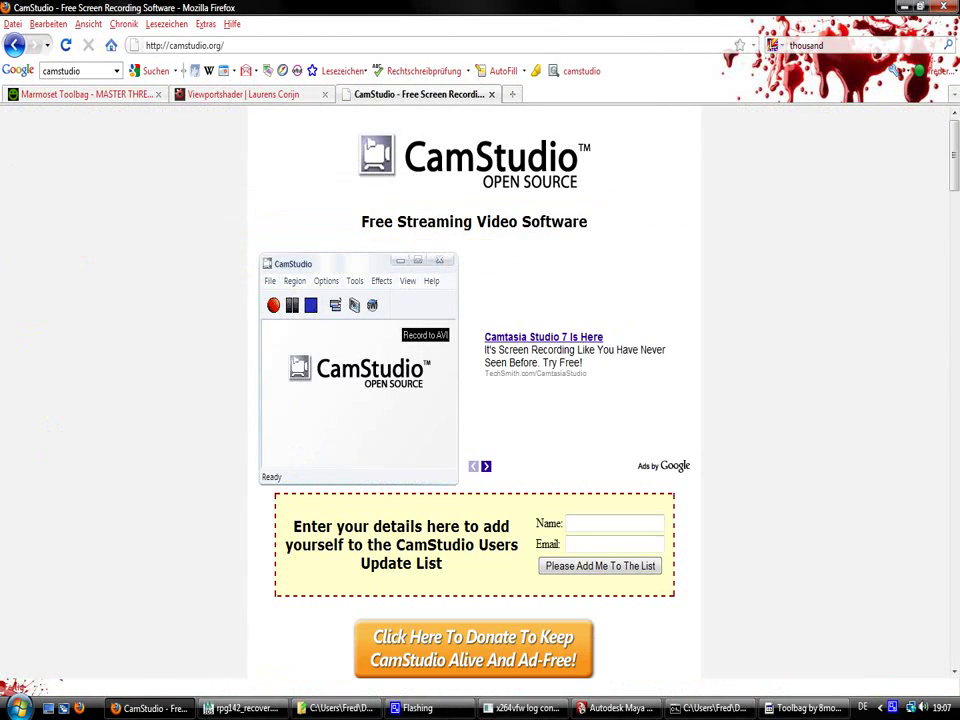
{"action": "scroll", "coordinate": [474, 400], "scroll_direction": "down", "scroll_amount": 15}
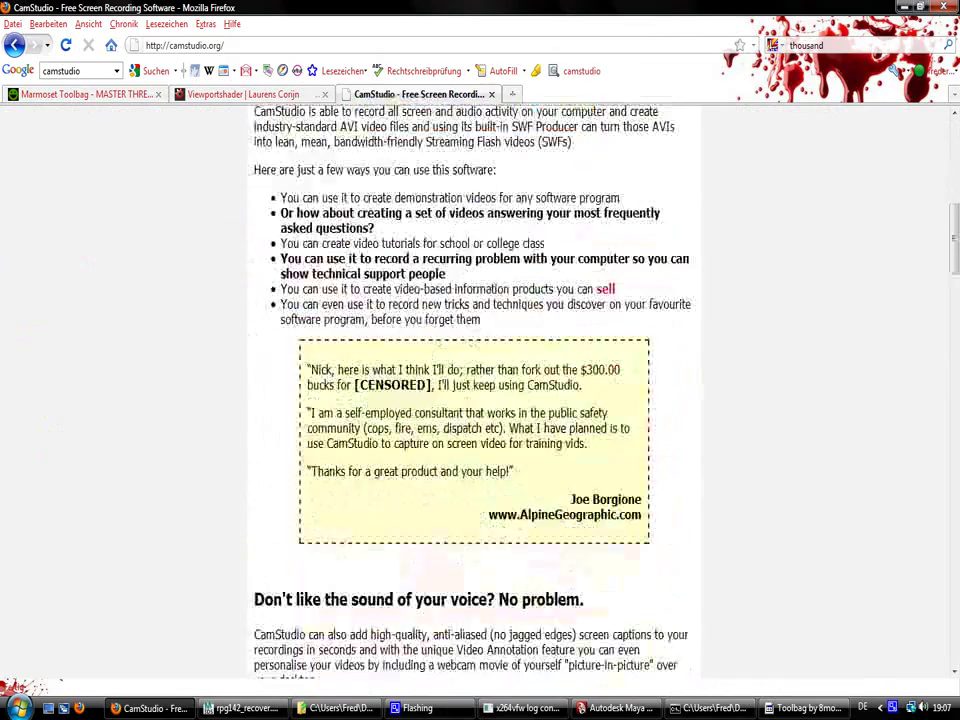
{"action": "scroll", "coordinate": [474, 400], "scroll_direction": "down", "scroll_amount": 9}
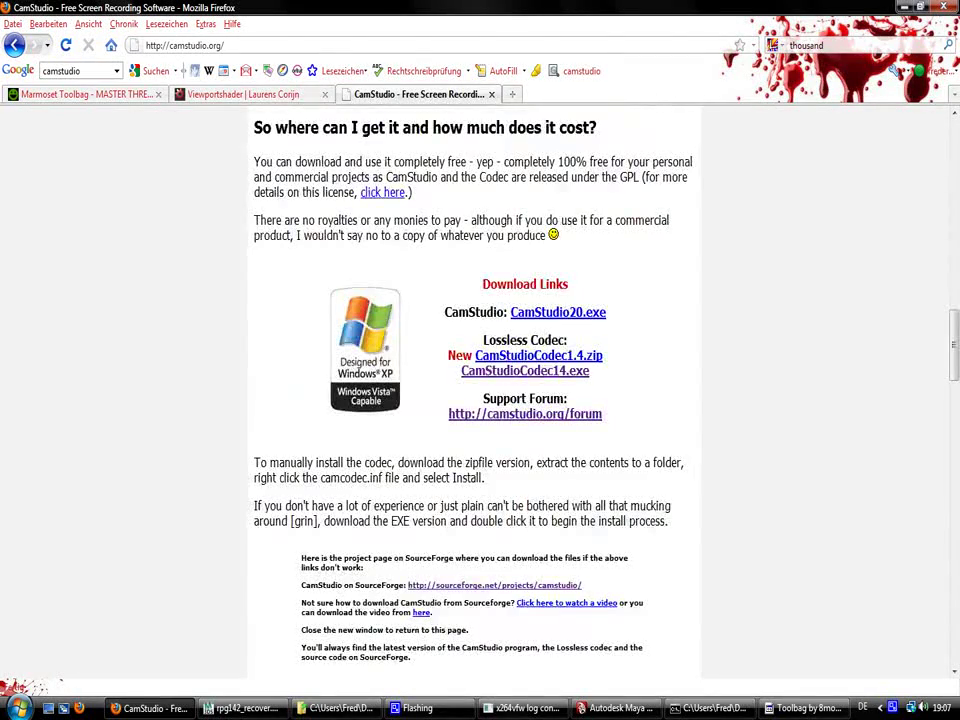
{"action": "scroll", "coordinate": [474, 400], "scroll_direction": "up", "scroll_amount": 20}
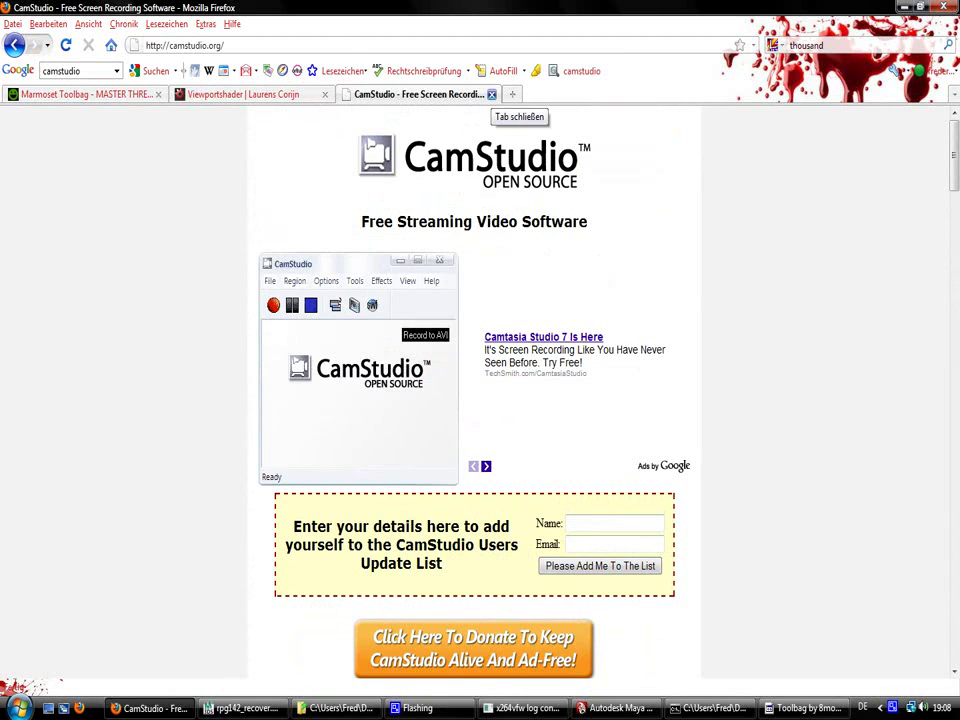
Close the CamStudio page, return to Toolbag and close the program
{"action": "left_click", "coordinate": [491, 94]}
{"action": "key", "text": "alt+Tab"}
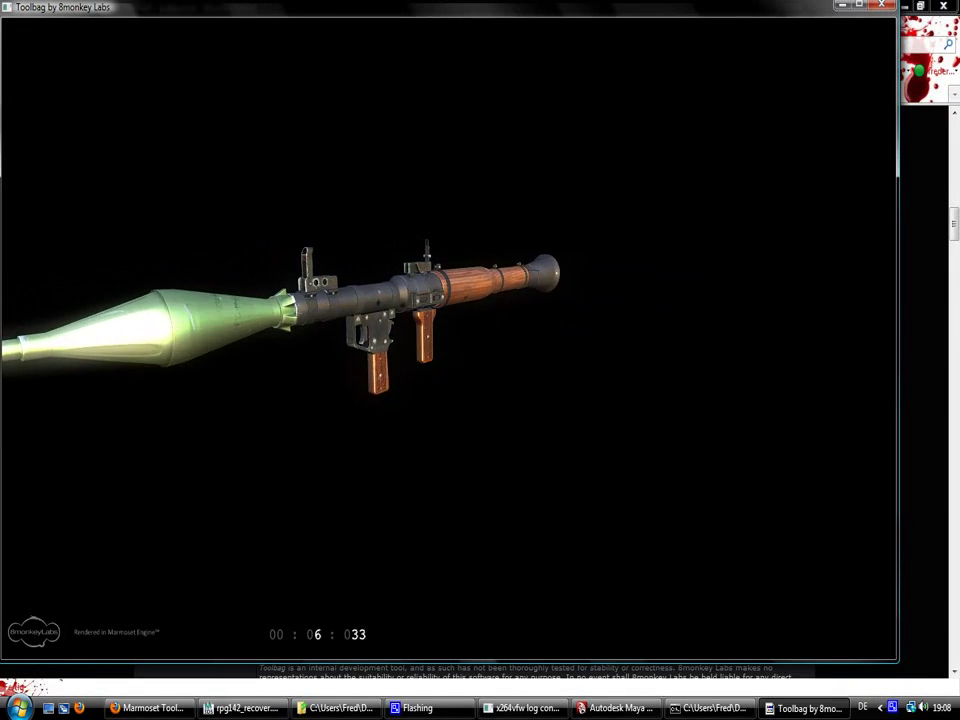
{"action": "key", "text": "alt+F4"}
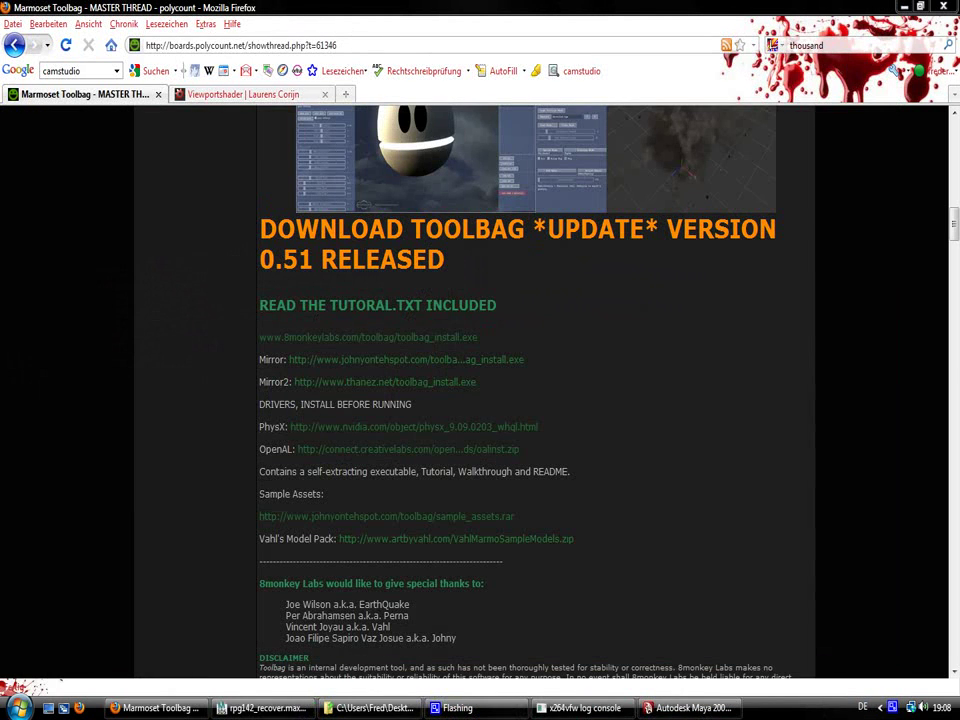